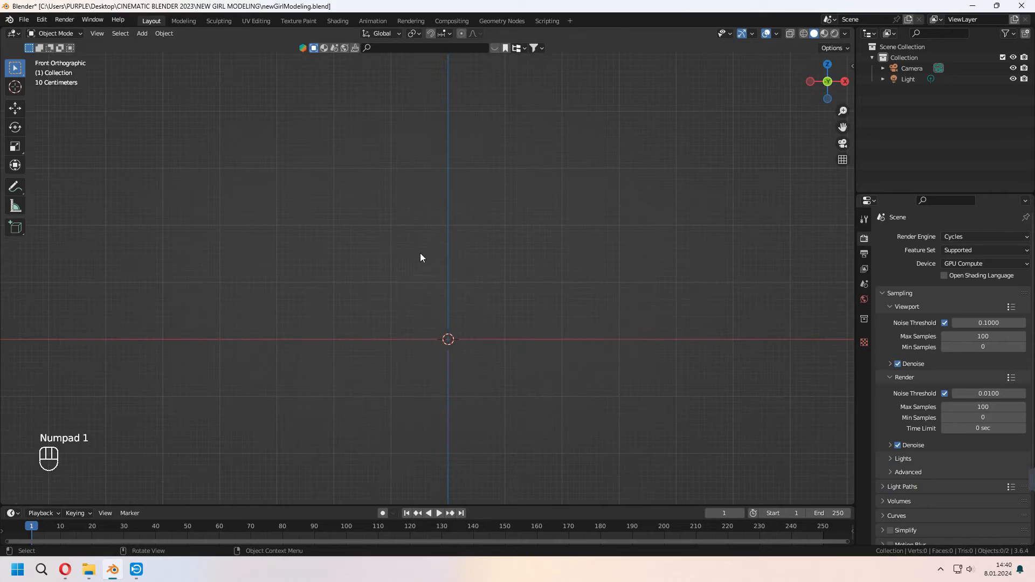
# - Add the anime girl head sheet as a reference image in the front view
pyautogui.moveTo(423, 249); pyautogui.dragTo(403, 260, button='middle')
pyautogui.press('KP_1')
pyautogui.hotkey('shift', 'a')
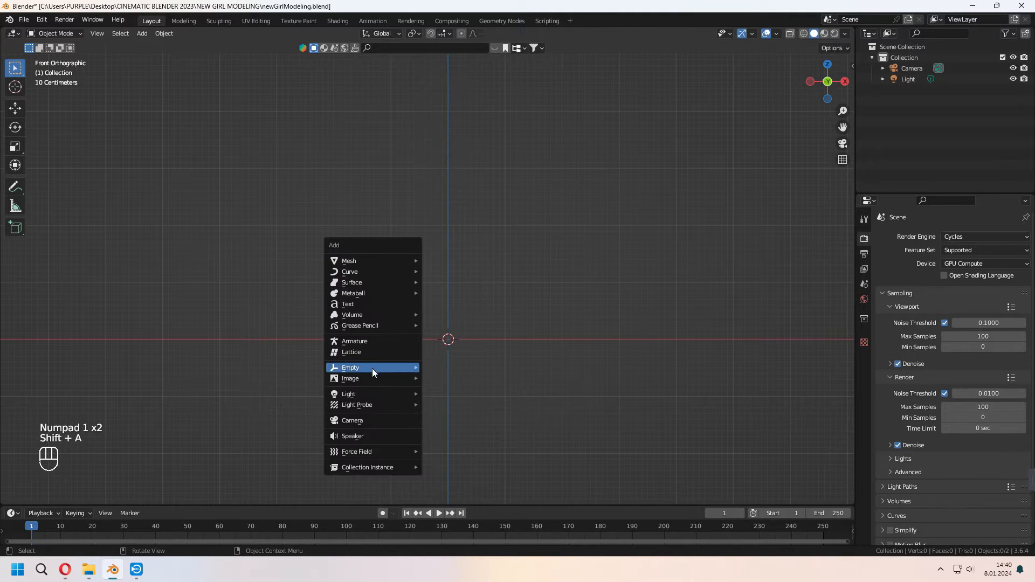
pyautogui.moveTo(376, 380)
pyautogui.click(453, 378)
pyautogui.doubleClick(374, 203)
pyautogui.click(375, 205)
pyautogui.click(706, 429)
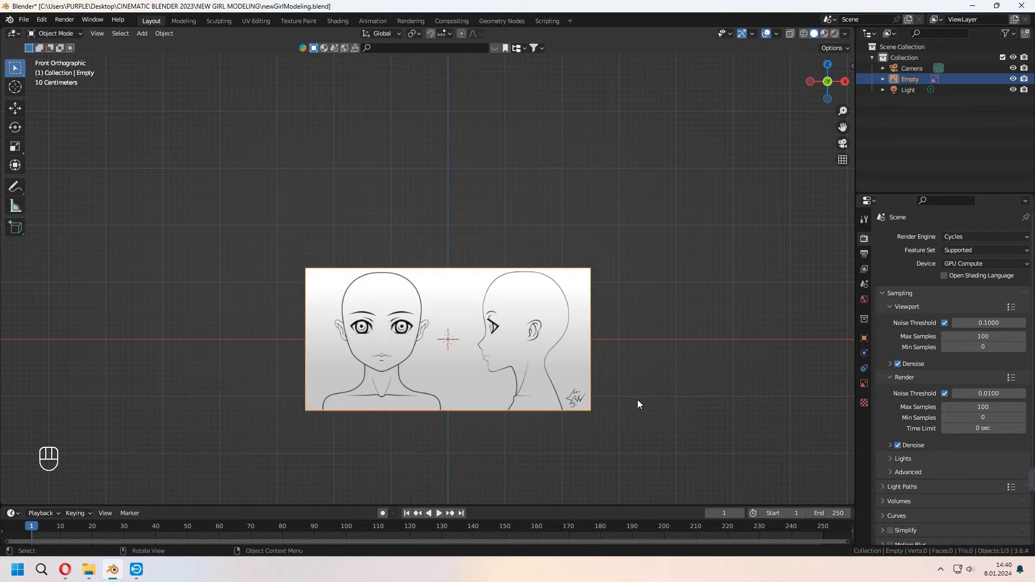
# - Scale down the reference image and place it above the origin with the front-facing head near the vertical axis
pyautogui.press('s')
pyautogui.click(579, 374)
pyautogui.press('g')
pyautogui.press('z')
pyautogui.click(564, 241)
pyautogui.press('g')
pyautogui.press('x')
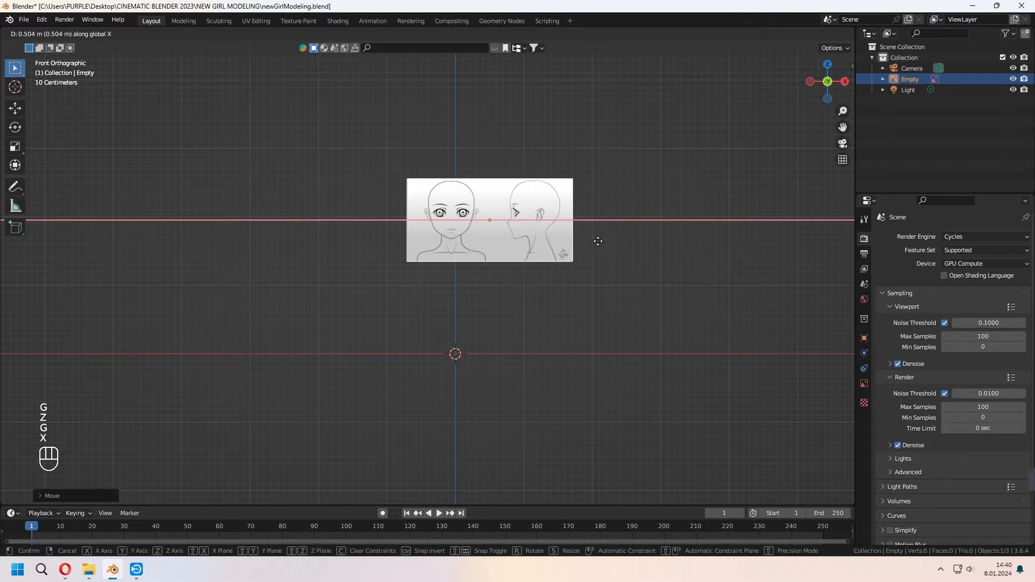
pyautogui.click(576, 190)
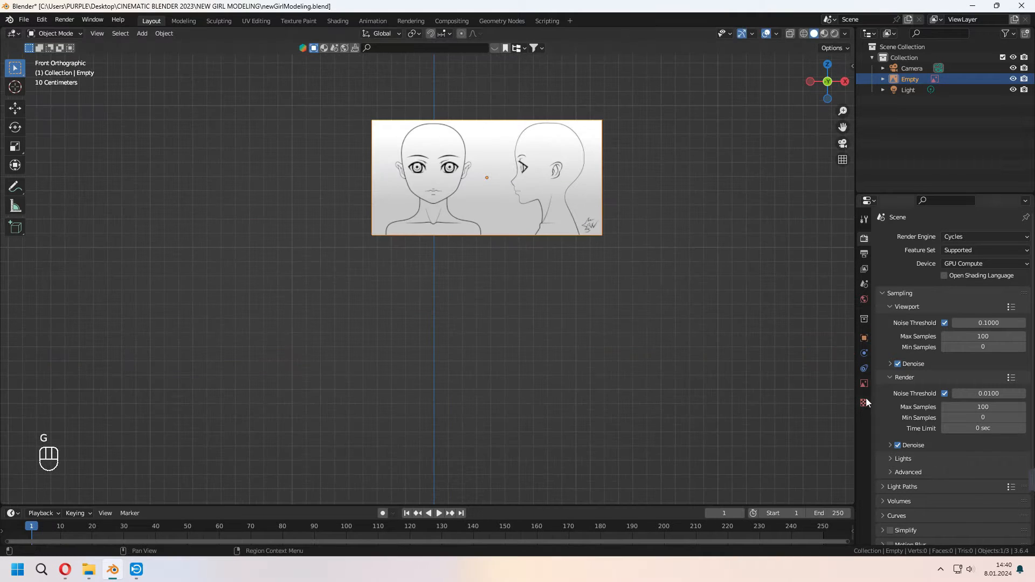
# - Enable opacity for the reference image and set it to 0.266
pyautogui.click(863, 384)
pyautogui.click(940, 363)
pyautogui.moveTo(981, 363); pyautogui.dragTo(931, 362)
# - Nudge the reference image along X so the front face is centred on the vertical axis
pyautogui.scroll(8, 531, 294)
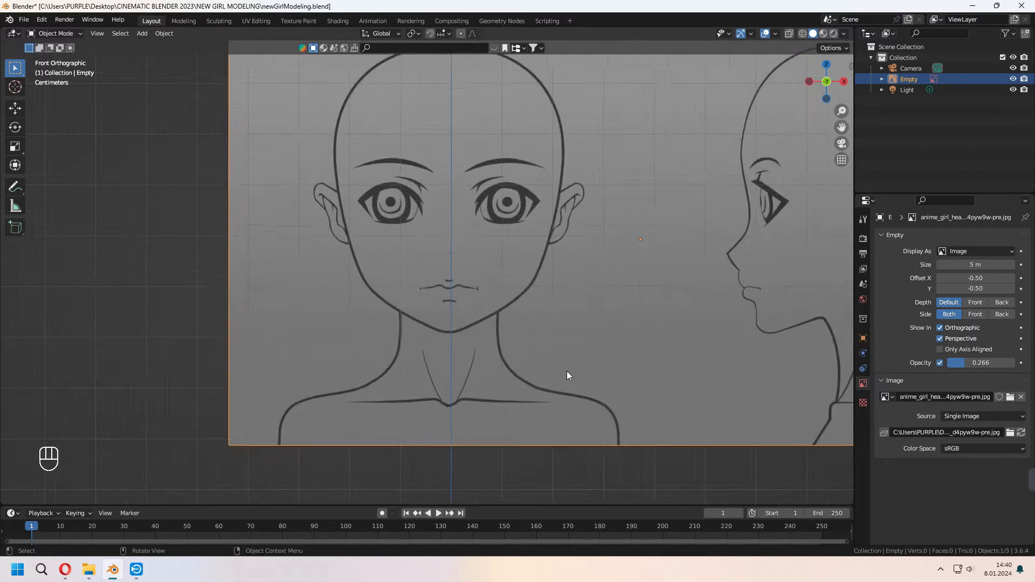
pyautogui.press('g')
pyautogui.press('x')
pyautogui.click(582, 323)
# - Move the front reference image back along Y, behind the modelling area
pyautogui.scroll(-8, 582, 323)
pyautogui.moveTo(582, 323); pyautogui.dragTo(502, 355, button='middle')
pyautogui.press('g')
pyautogui.press('y')
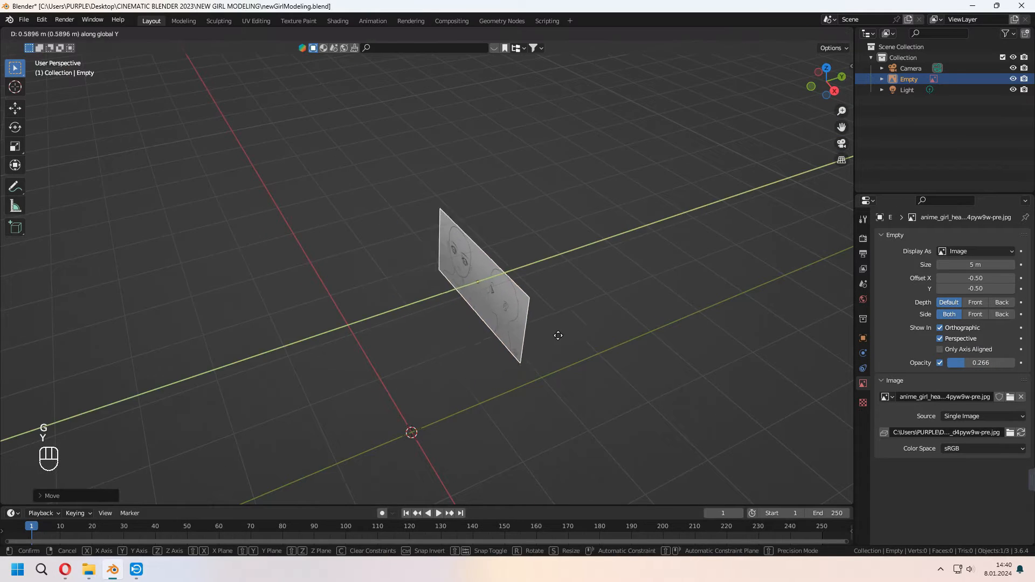
pyautogui.click(567, 331)
# - Duplicate the reference image and rotate the copy 90 degrees about Z
pyautogui.moveTo(566, 332); pyautogui.dragTo(651, 298, button='middle')
pyautogui.hotkey('shift', 'd')
pyautogui.press('r')
pyautogui.press('z')
pyautogui.press('KP_9')
pyautogui.press('KP_0')
pyautogui.press('KP_Enter')
# - Position the rotated copy in the right side view so its profile head is centred on the vertical axis
pyautogui.press('KP_3')
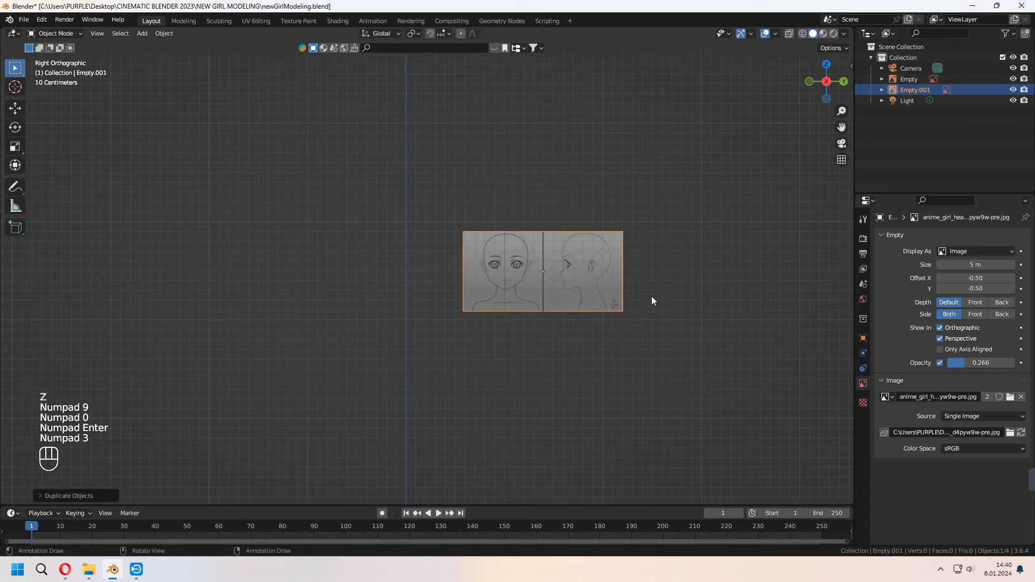
pyautogui.press('g')
pyautogui.press('x')
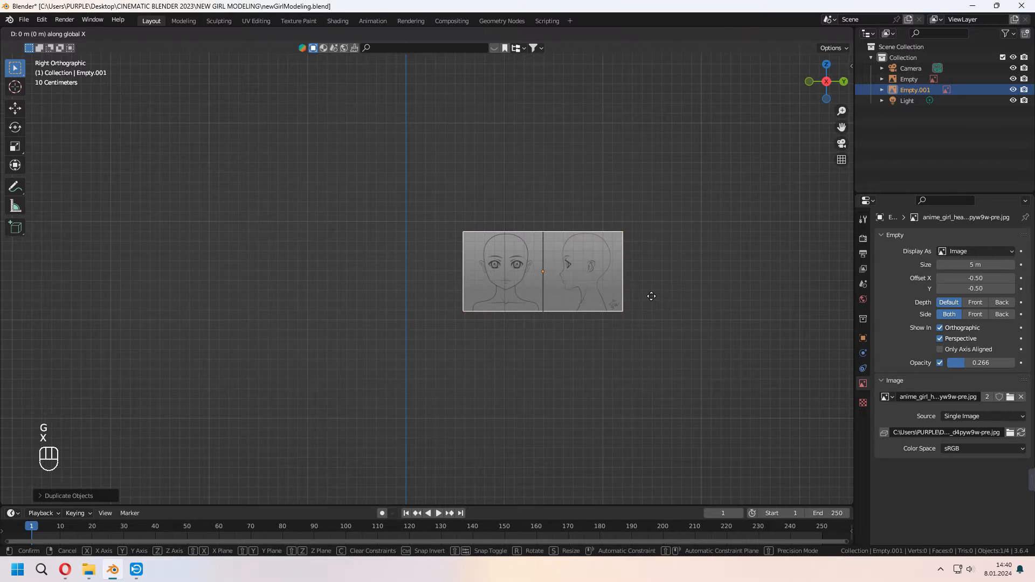
pyautogui.click(484, 296)
pyautogui.scroll(5, 484, 296)
pyautogui.press('g')
pyautogui.click(458, 305)
# - Move the side reference image along X, away from the modelling area
pyautogui.moveTo(457, 305); pyautogui.dragTo(515, 337, button='middle')
pyautogui.press('g')
pyautogui.press('x')
pyautogui.click(465, 310)
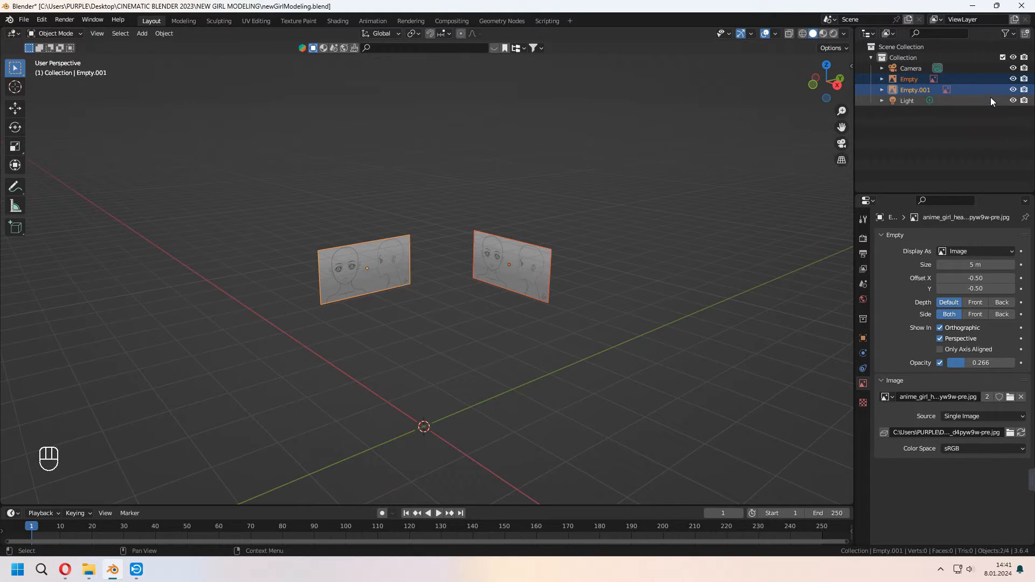
# - Make both reference images unselectable in the viewport and save the file
pyautogui.click(1006, 33)
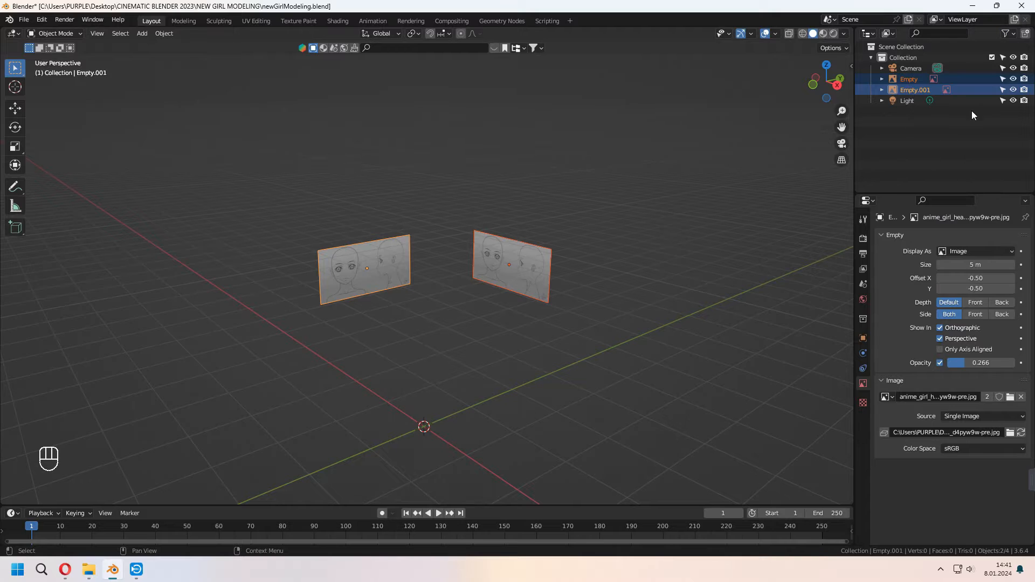
pyautogui.click(1003, 79)
pyautogui.hotkey('ctrl', 's')
# - Add a cube, resize it, and raise it about 2.52 m along Z onto the front-view face
pyautogui.scroll(2, 497, 289)
pyautogui.moveTo(488, 285); pyautogui.dragTo(546, 278, button='middle')
pyautogui.hotkey('shift', 'a')
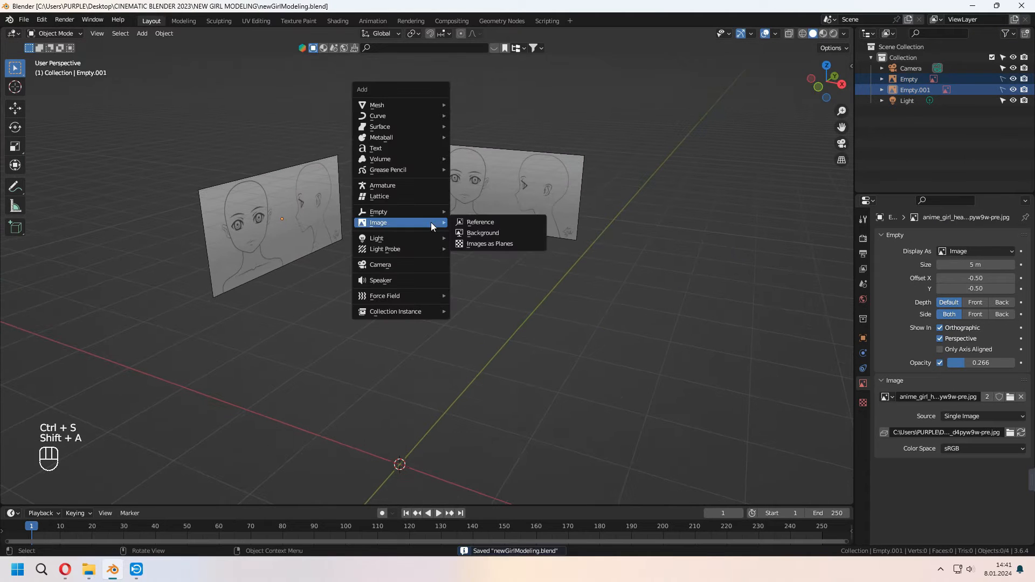
pyautogui.moveTo(426, 106)
pyautogui.click(475, 116)
pyautogui.press('s')
pyautogui.click(494, 386)
pyautogui.press('KP_1')
pyautogui.press('g')
pyautogui.press('z')
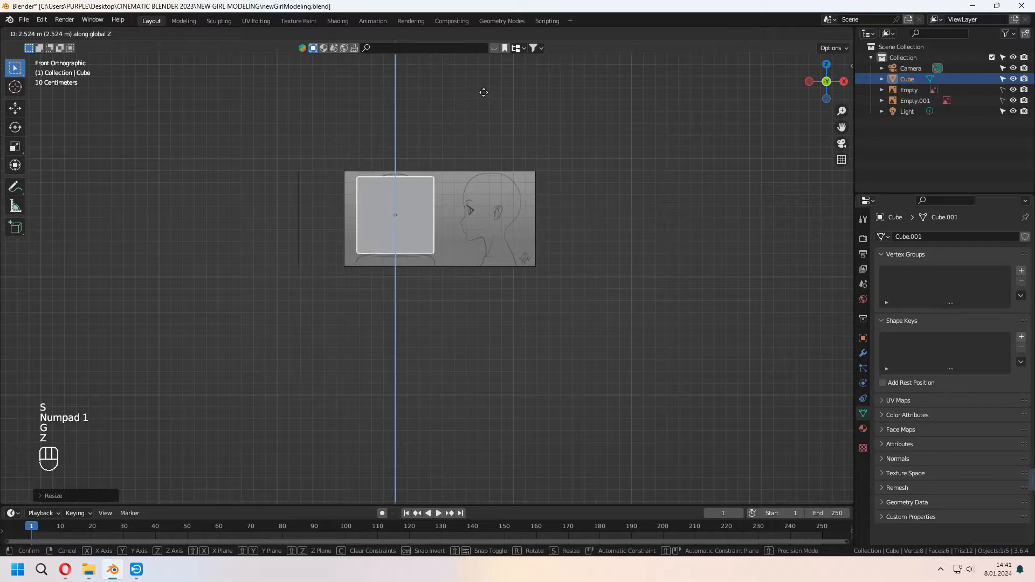
pyautogui.click(485, 93)
# - Switch to wireframe shading and scale the cube to about 0.55 so it fits inside the head outline
pyautogui.click(803, 33)
pyautogui.scroll(4, 518, 237)
pyautogui.keyDown('shift'); pyautogui.moveTo(518, 237); pyautogui.dragTo(545, 357, button='middle'); pyautogui.keyUp('shift')
pyautogui.press('s')
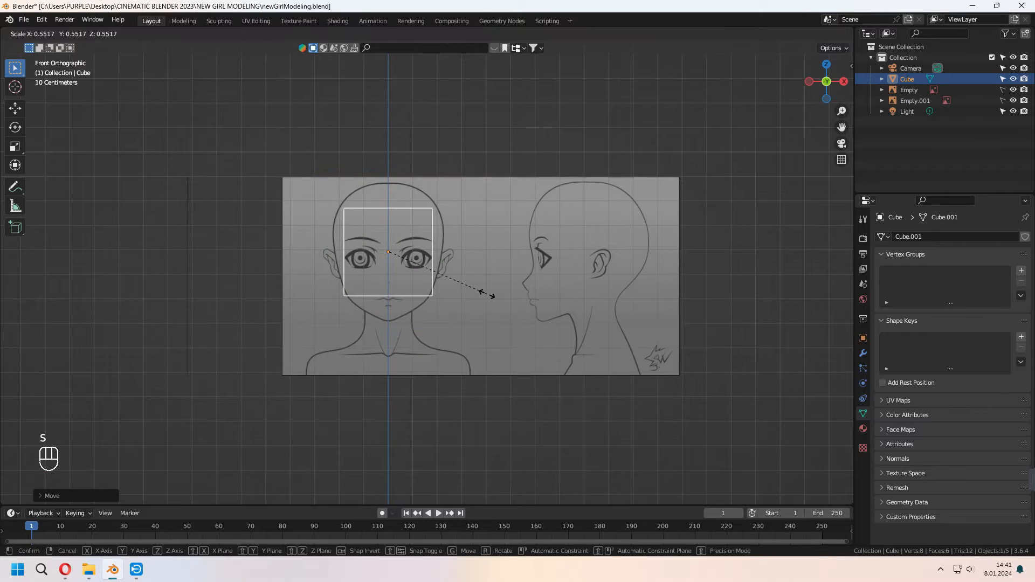
pyautogui.click(488, 296)
# - Add a centred vertical loop cut that splits the cube into left and right halves
pyautogui.moveTo(488, 295); pyautogui.dragTo(453, 311, button='middle')
pyautogui.click(862, 354)
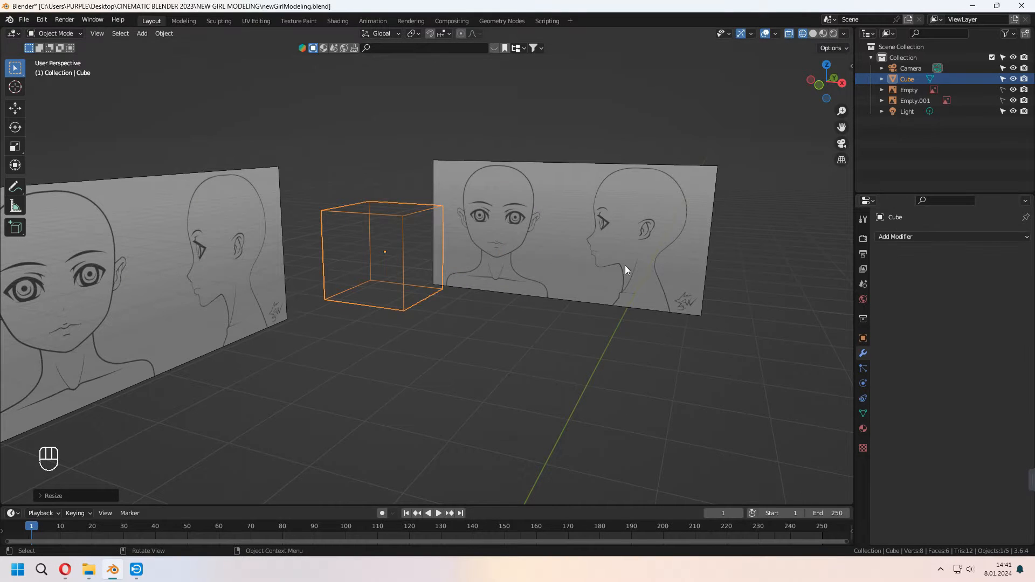
pyautogui.press('Tab')
pyautogui.moveTo(625, 265); pyautogui.dragTo(387, 234, button='middle')
pyautogui.click(387, 234)
pyautogui.rightClick(387, 234)
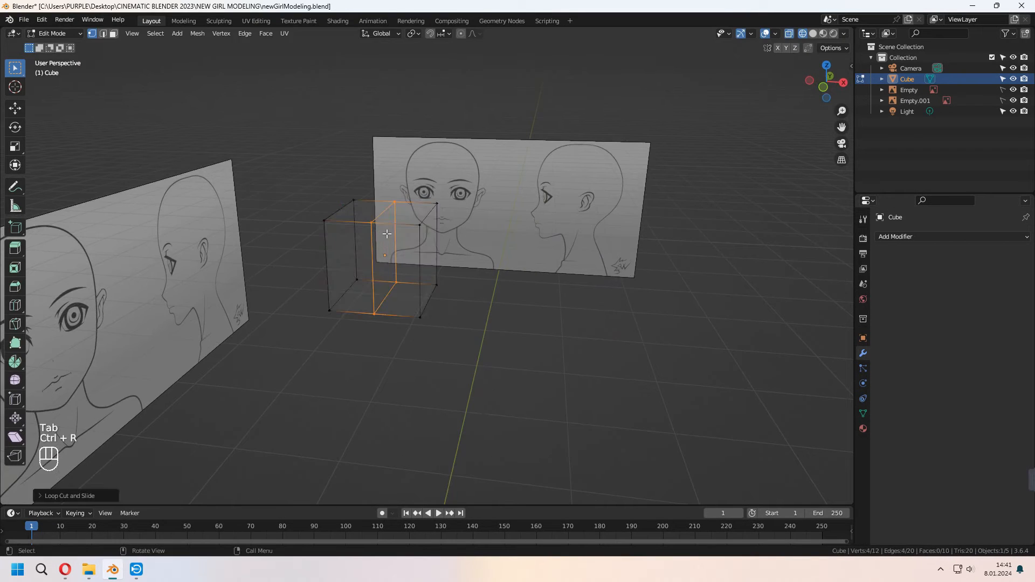
# - Delete the vertices of the cube's half on the negative X side in the front view
pyautogui.press('KP_1')
pyautogui.moveTo(361, 311); pyautogui.dragTo(363, 312)
pyautogui.press('x')
pyautogui.click(366, 318)
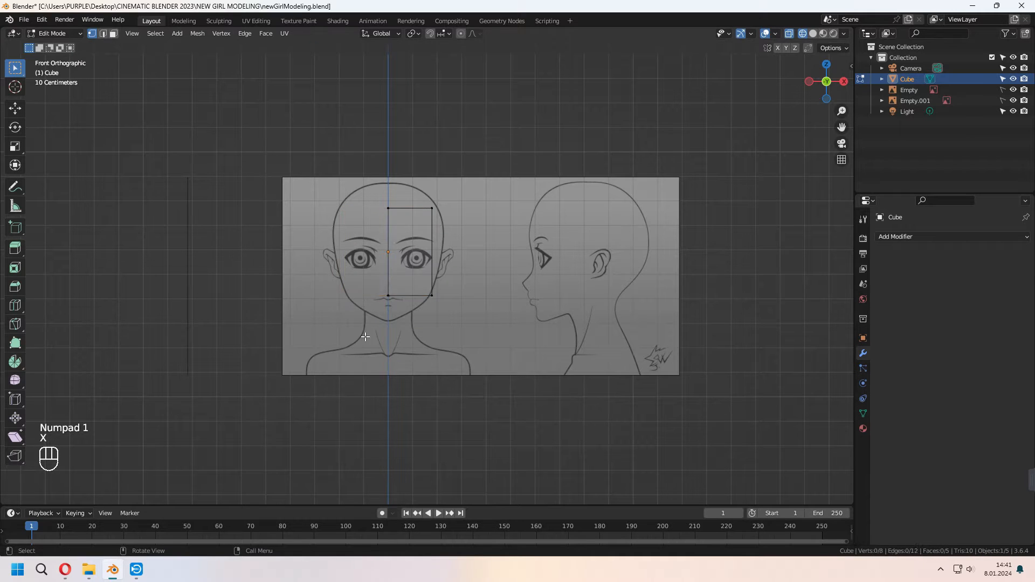
# - Add a Mirror modifier on the X axis with clipping to the half cube
pyautogui.press('Tab')
pyautogui.click(949, 238)
pyautogui.click(831, 360)
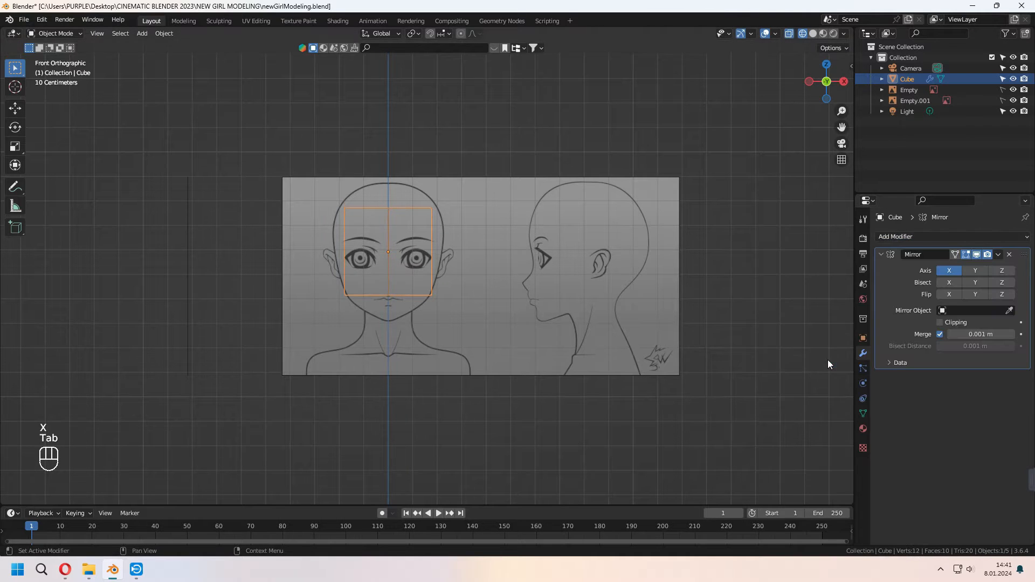
pyautogui.moveTo(829, 362); pyautogui.dragTo(834, 297, button='middle')
pyautogui.press('Tab')
pyautogui.press('Tab')
# - Add a Subdivision Surface modifier with a viewport level of 1 to the cube
pyautogui.click(896, 238)
pyautogui.click(782, 488)
pyautogui.moveTo(728, 431); pyautogui.dragTo(629, 367, button='middle')
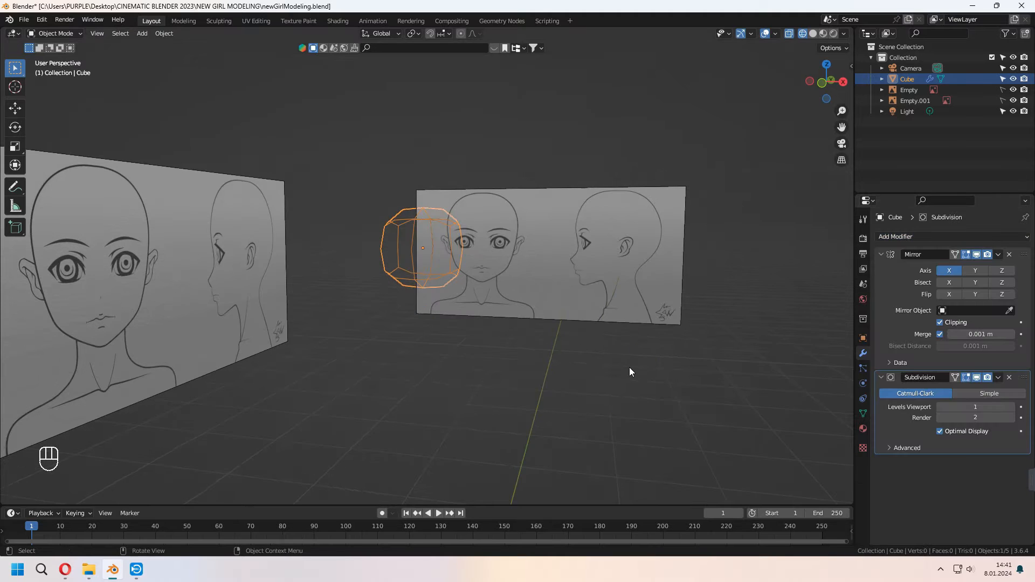
# - Scale the rounded cube to the head's width in the front view and stretch it about 1.26 times along Z
pyautogui.press('KP_1')
pyautogui.press('s')
pyautogui.click(627, 322)
pyautogui.press('s')
pyautogui.press('z')
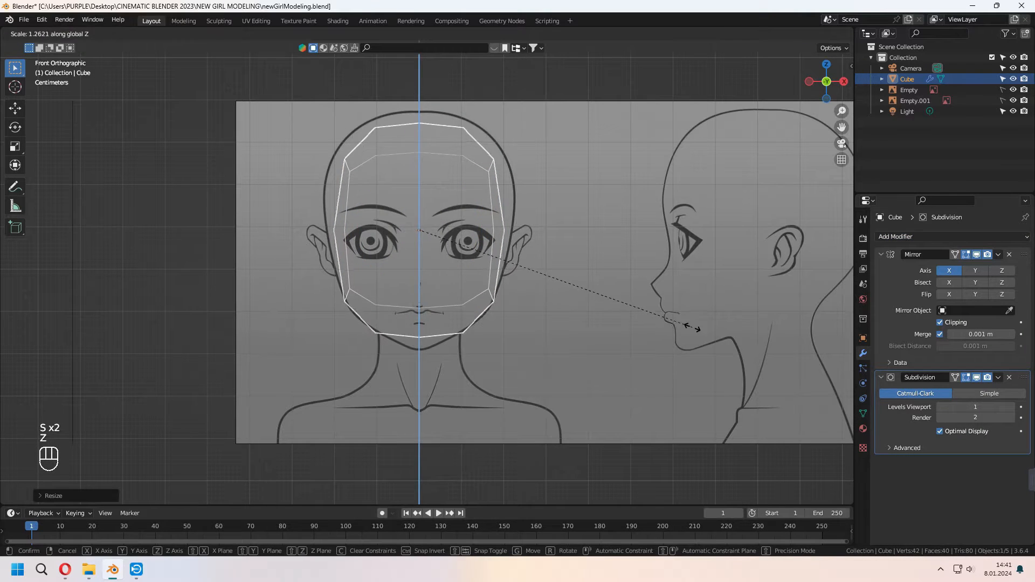
pyautogui.click(692, 327)
# - Apply the Subdivision modifier and open the head mesh for editing in the right side view
pyautogui.press('KP_3')
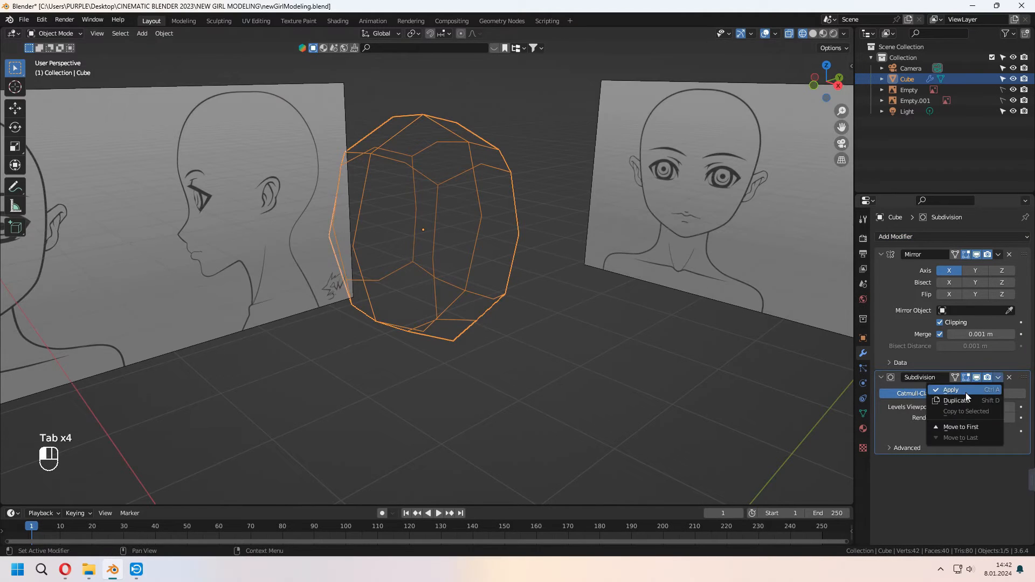
pyautogui.click(966, 393)
pyautogui.press('KP_3')
pyautogui.press('Tab')
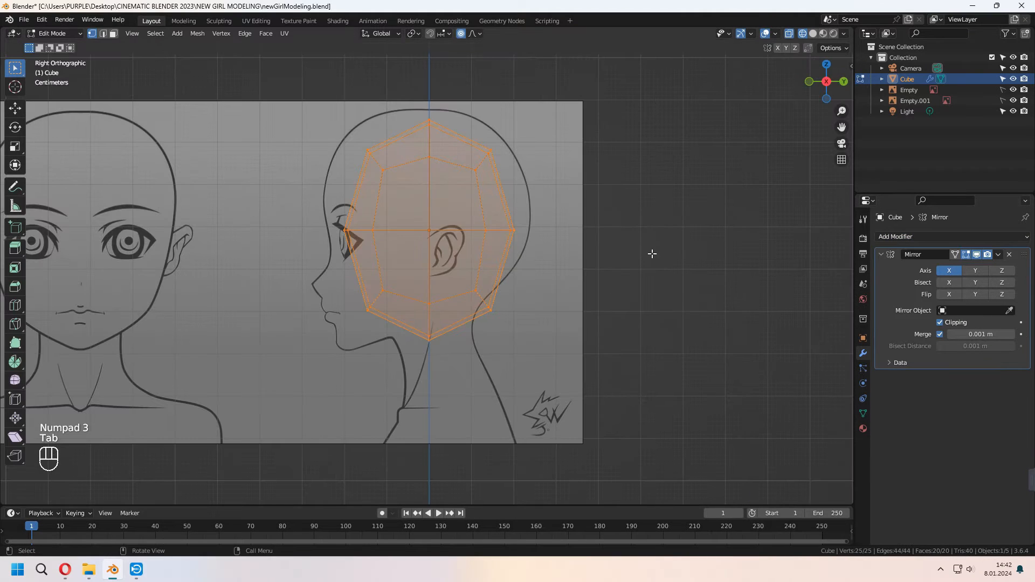
# - Move the crown and back-of-head vertices out to the profile outline using proportional editing with an enlarged influence radius
pyautogui.moveTo(464, 141); pyautogui.dragTo(472, 143)
pyautogui.press('g')
pyautogui.press('Escape')
pyautogui.press('g')
pyautogui.scroll(18, 468, 134)
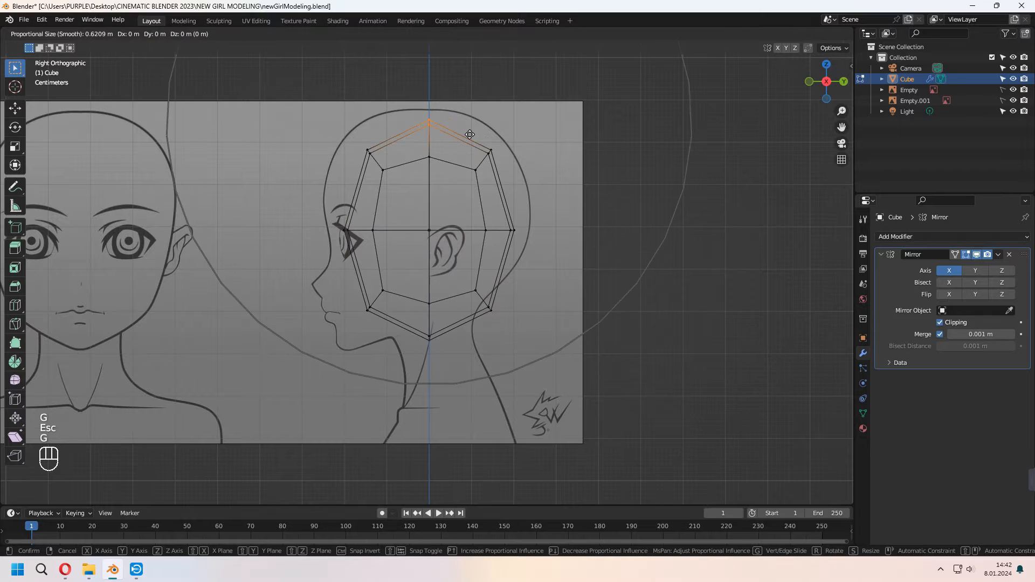
pyautogui.scroll(-4, 468, 122)
pyautogui.click(468, 119)
pyautogui.moveTo(501, 214); pyautogui.dragTo(540, 241)
pyautogui.press('g')
pyautogui.click(558, 231)
# - Move the front face, forehead and chin vertices out to the side profile outline
pyautogui.moveTo(332, 215); pyautogui.dragTo(381, 250)
pyautogui.press('g')
pyautogui.click(350, 253)
pyautogui.moveTo(331, 144); pyautogui.dragTo(399, 185)
pyautogui.press('g')
pyautogui.click(381, 176)
pyautogui.moveTo(336, 272); pyautogui.dragTo(389, 326)
pyautogui.press('g')
pyautogui.click(363, 355)
# - Fit the nape and upper back-of-head vertices to the side outline and readjust the eye-level front vertices
pyautogui.moveTo(467, 278); pyautogui.dragTo(526, 333)
pyautogui.press('g')
pyautogui.click(512, 340)
pyautogui.moveTo(467, 130); pyautogui.dragTo(531, 172)
pyautogui.press('g')
pyautogui.click(546, 157)
pyautogui.moveTo(296, 216); pyautogui.dragTo(372, 250)
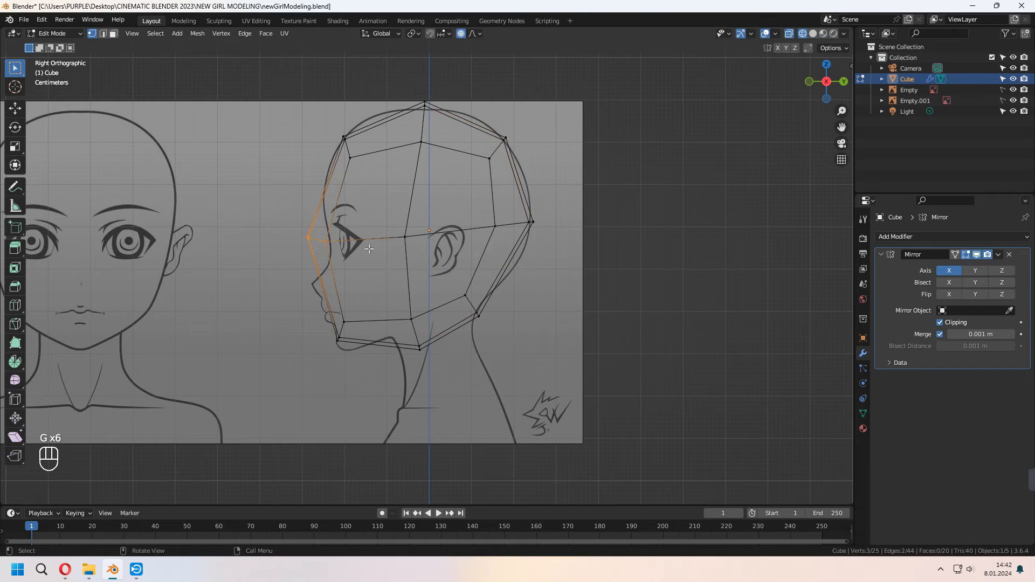
pyautogui.press('g')
pyautogui.click(382, 240)
# - Move the temple vertices outward and the jaw vertices inward to match the front-view head outline
pyautogui.press('KP_1')
pyautogui.moveTo(480, 214); pyautogui.dragTo(559, 249)
pyautogui.press('g')
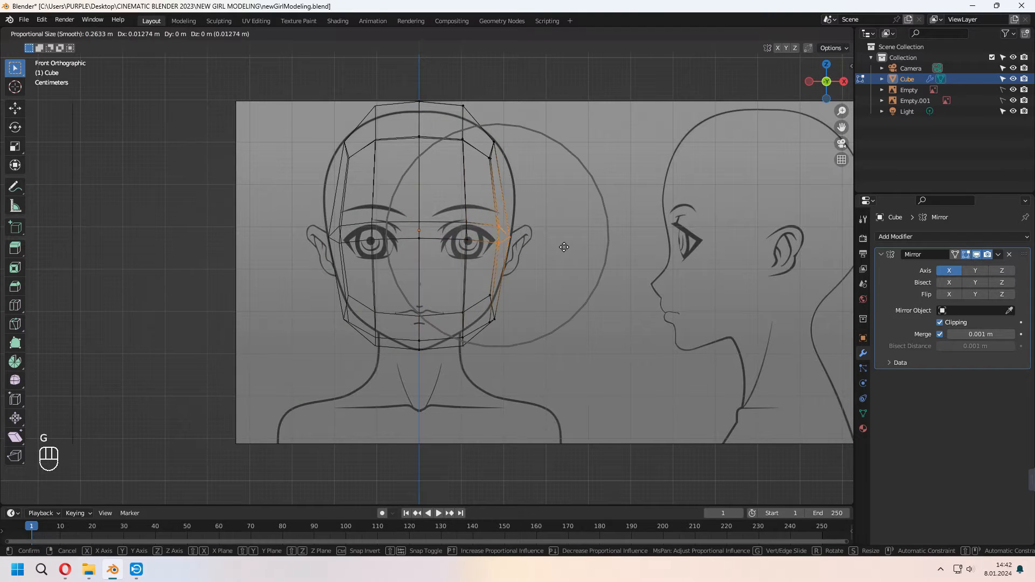
pyautogui.click(572, 233)
pyautogui.moveTo(443, 299); pyautogui.dragTo(534, 370)
pyautogui.press('g')
pyautogui.click(502, 340)
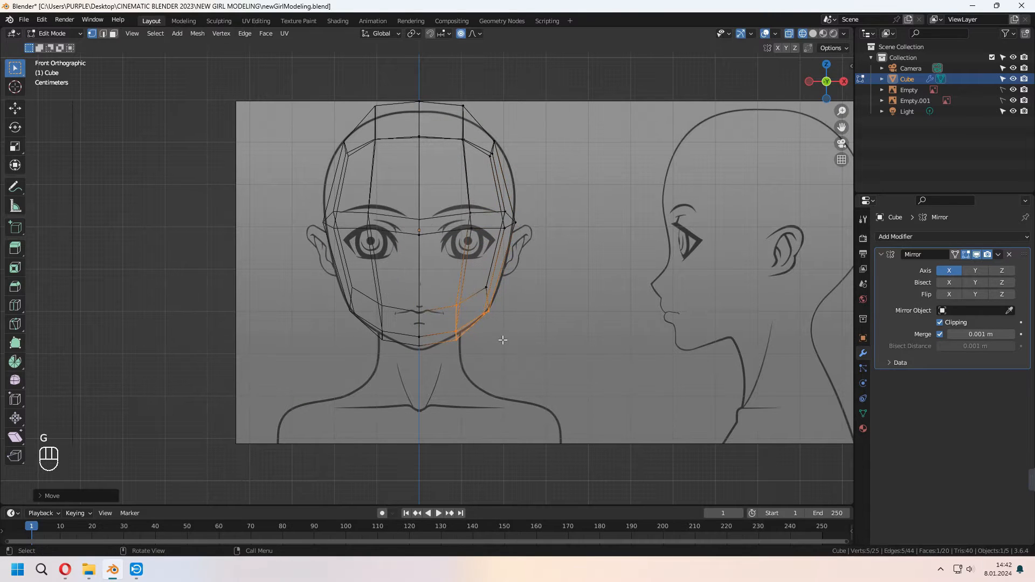
# - Add a vertical edge loop between the face and ear, and shift the neighbouring side vertices back toward the ear
pyautogui.press('KP_3')
pyautogui.click(372, 231)
pyautogui.rightClick(372, 231)
pyautogui.click(405, 223)
pyautogui.press('g')
pyautogui.click(429, 225)
pyautogui.click(411, 309)
pyautogui.press('g')
pyautogui.click(435, 313)
# - Move the chin and eye-level front vertices onto the face's profile line in the side view
pyautogui.moveTo(333, 324); pyautogui.dragTo(352, 343)
pyautogui.press('g')
pyautogui.click(349, 350)
pyautogui.moveTo(303, 218); pyautogui.dragTo(340, 244)
pyautogui.press('g')
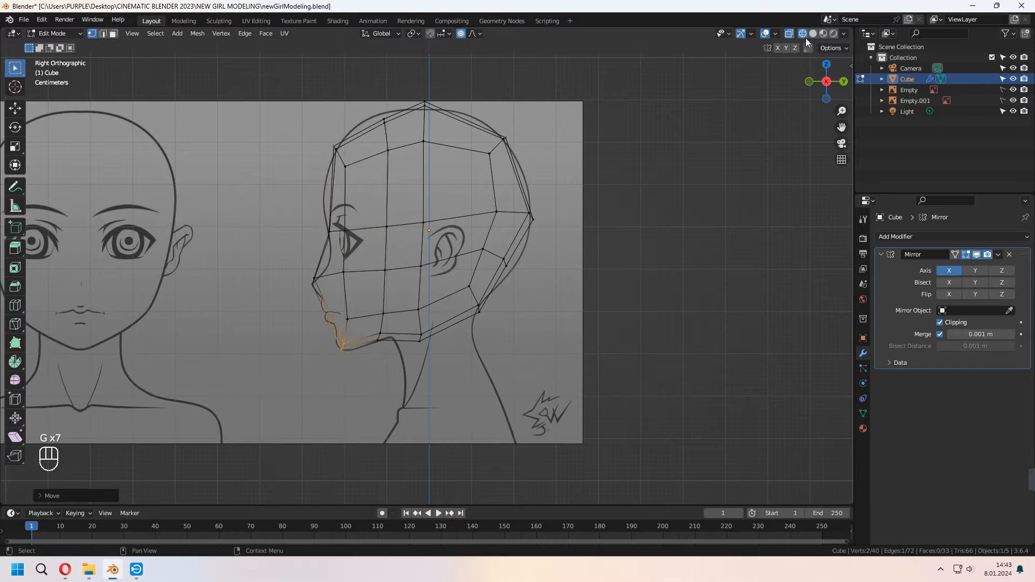
# - Turn off proportional editing and slide the inner front vertices of the face along their edges to narrow the nose column
pyautogui.click(813, 33)
pyautogui.scroll(3, 409, 345)
pyautogui.moveTo(410, 345)
pyautogui.mouseDown(button='middle')
pyautogui.moveTo(489, 351)
pyautogui.moveTo(539, 337)
pyautogui.mouseUp(button='middle')
pyautogui.click(475, 287)
pyautogui.click(461, 33)
pyautogui.press('g')
pyautogui.press('g')
pyautogui.click(534, 357)
pyautogui.click(455, 390)
pyautogui.press('g')
pyautogui.press('g')
pyautogui.click(491, 393)
pyautogui.click(429, 292)
pyautogui.press('g')
pyautogui.press('g')
pyautogui.click(412, 296)
# - In the front view, slide the inner forehead vertex toward the centre line and move the forehead row down and outward
pyautogui.moveTo(412, 297); pyautogui.dragTo(424, 385, button='middle')
pyautogui.press('KP_1')
pyautogui.click(475, 152)
pyautogui.press('g')
pyautogui.press('g')
pyautogui.click(456, 156)
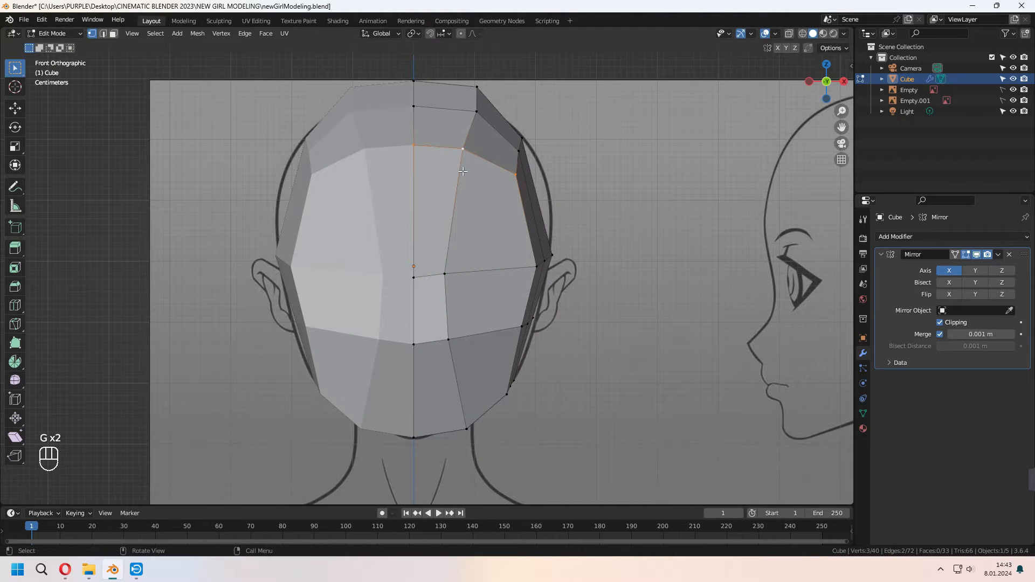
pyautogui.press('g')
pyautogui.click(571, 278)
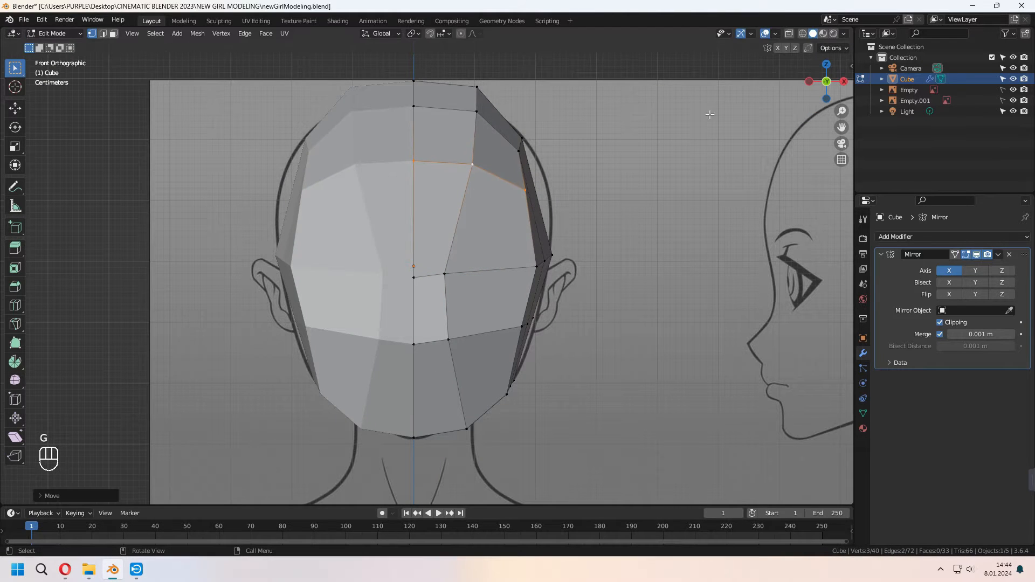
# - Add a horizontal edge loop across the forehead and pull its side vertices outward to the front outline with proportional editing
pyautogui.click(801, 34)
pyautogui.moveTo(533, 203); pyautogui.dragTo(398, 266, button='middle')
pyautogui.hotkey('ctrl', 'r')
pyautogui.click(399, 267)
pyautogui.press('KP_1')
pyautogui.moveTo(537, 219); pyautogui.dragTo(539, 220)
pyautogui.press('o')
pyautogui.press('g')
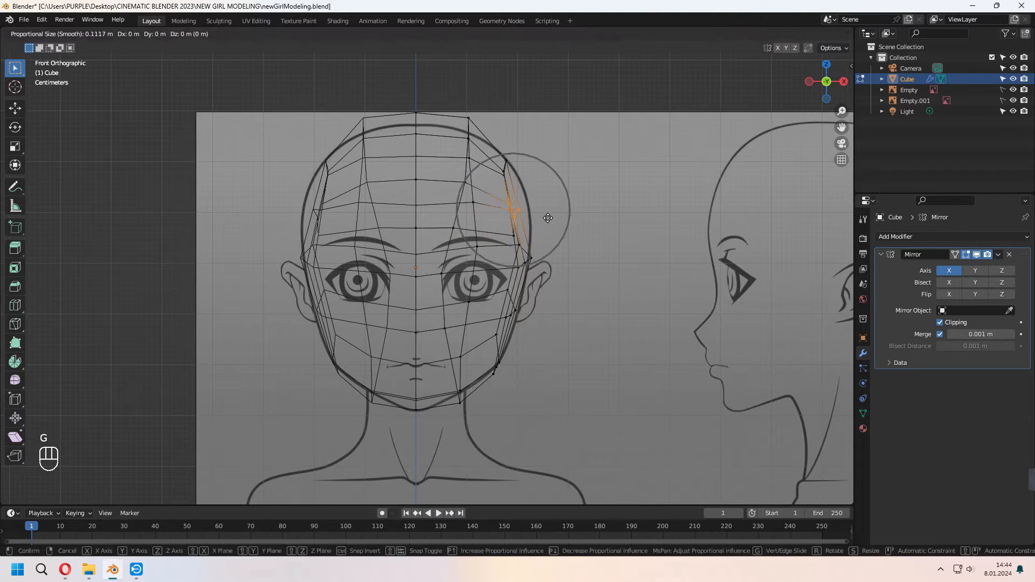
pyautogui.click(551, 214)
# - Check the head as a solid and slide the inner upper-forehead vertex down along its edge
pyautogui.scroll(1, 702, 134)
pyautogui.click(813, 34)
pyautogui.click(789, 34)
pyautogui.moveTo(457, 286); pyautogui.dragTo(438, 294, button='middle')
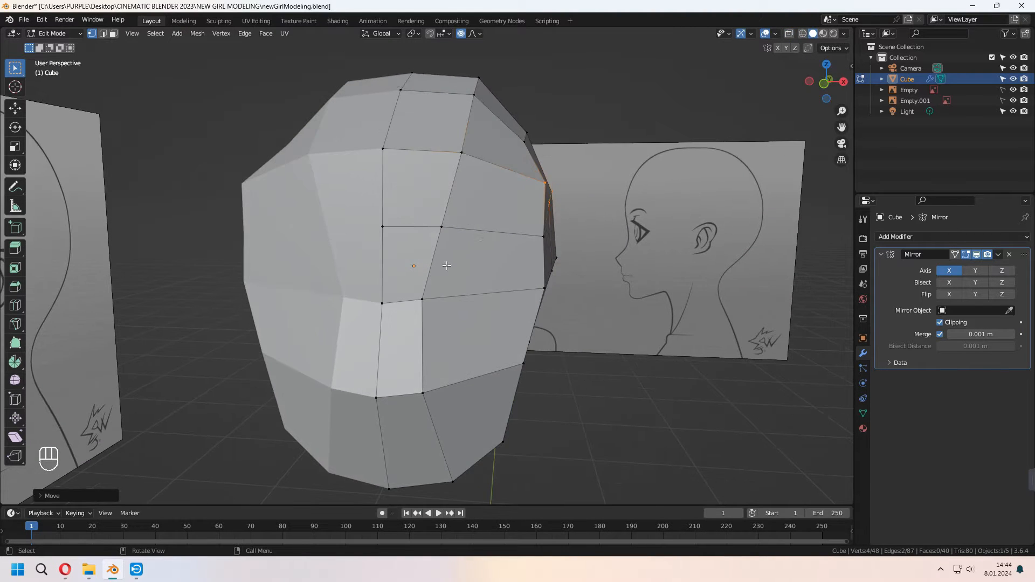
pyautogui.click(458, 147)
pyautogui.press('g')
pyautogui.press('g')
pyautogui.click(467, 170)
# - Extrude the two narrow faces beside the centre line, from eye level down to the nose tip, to form the nose
pyautogui.press('3')
pyautogui.click(374, 307)
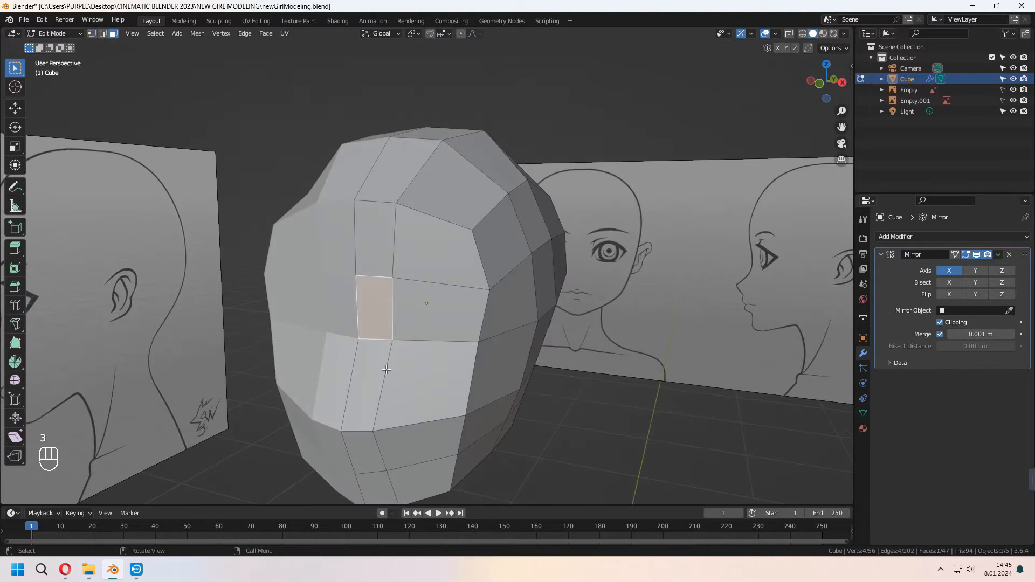
pyautogui.keyDown('shift'); pyautogui.click(365, 380); pyautogui.keyUp('shift')
pyautogui.moveTo(480, 379); pyautogui.dragTo(425, 378, button='middle')
pyautogui.press('e')
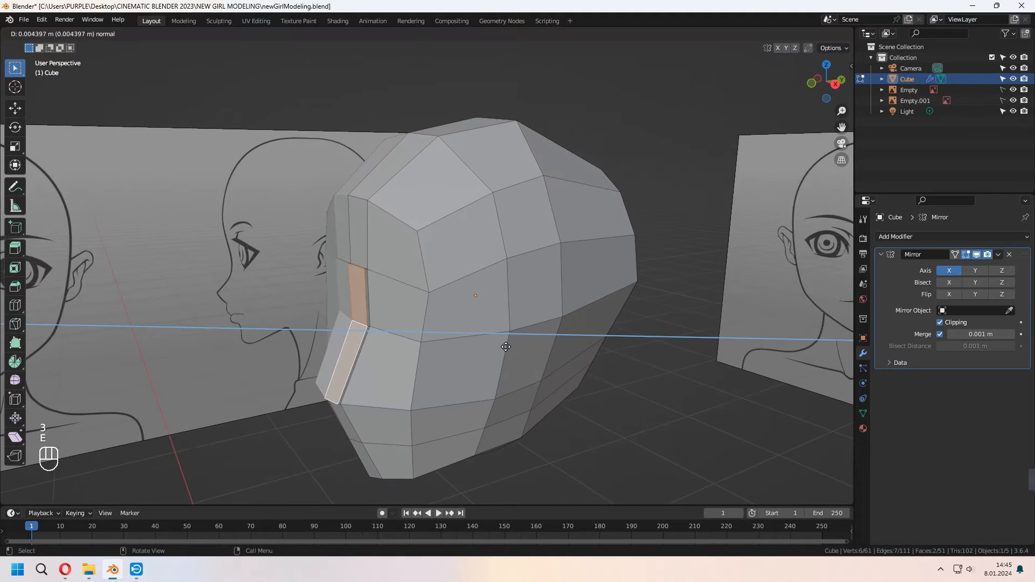
pyautogui.click(488, 348)
# - Move the extruded nose's top edge along Z and slide it into line with the brow to taper the nose bridge
pyautogui.moveTo(488, 348); pyautogui.dragTo(495, 352, button='middle')
pyautogui.moveTo(406, 299); pyautogui.dragTo(414, 380, button='middle')
pyautogui.press('g')
pyautogui.press('z')
pyautogui.click(403, 315)
pyautogui.scroll(1, 398, 312)
pyautogui.press('g')
pyautogui.press('g')
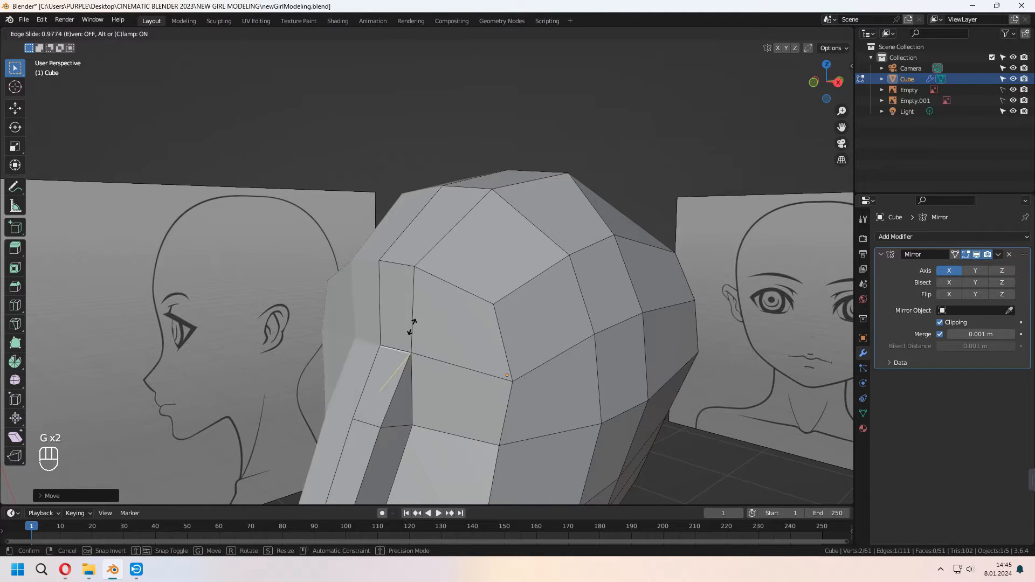
pyautogui.click(413, 326)
# - Try to reposition the top vertices of the nose bridge against the brow in wireframe
pyautogui.hotkey('alt', 'z')
pyautogui.hotkey('shift', 'z')
pyautogui.moveTo(442, 337)
pyautogui.mouseDown(button='middle')
pyautogui.moveTo(467, 342)
pyautogui.moveTo(474, 361)
pyautogui.mouseUp(button='middle')
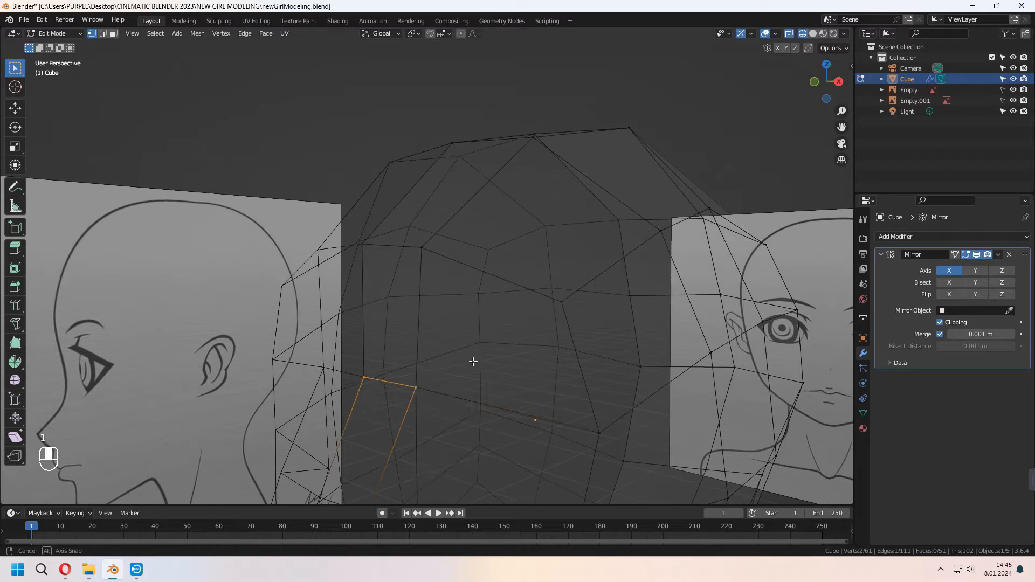
pyautogui.press('g')
pyautogui.click(437, 380)
pyautogui.hotkey('ctrl', 'z')
pyautogui.moveTo(435, 416); pyautogui.dragTo(462, 427, button='middle')
pyautogui.click(432, 423)
pyautogui.press('g')
pyautogui.rightClick(434, 395)
pyautogui.moveTo(384, 390); pyautogui.dragTo(363, 377, button='middle')
pyautogui.moveTo(363, 377); pyautogui.dragTo(392, 396)
pyautogui.moveTo(392, 395)
pyautogui.mouseDown(button='middle')
pyautogui.moveTo(411, 376)
pyautogui.moveTo(477, 92)
pyautogui.moveTo(397, 387)
pyautogui.mouseUp(button='middle')
pyautogui.press('g')
pyautogui.rightClick(406, 394)
# - Return to solid shading and fit the nose bridge and forehead centre vertices to the profile line in the side view
pyautogui.press('Tab')
pyautogui.scroll(-3, 406, 393)
pyautogui.hotkey('shift', 'z')
pyautogui.hotkey('alt', 'z')
pyautogui.press('Tab')
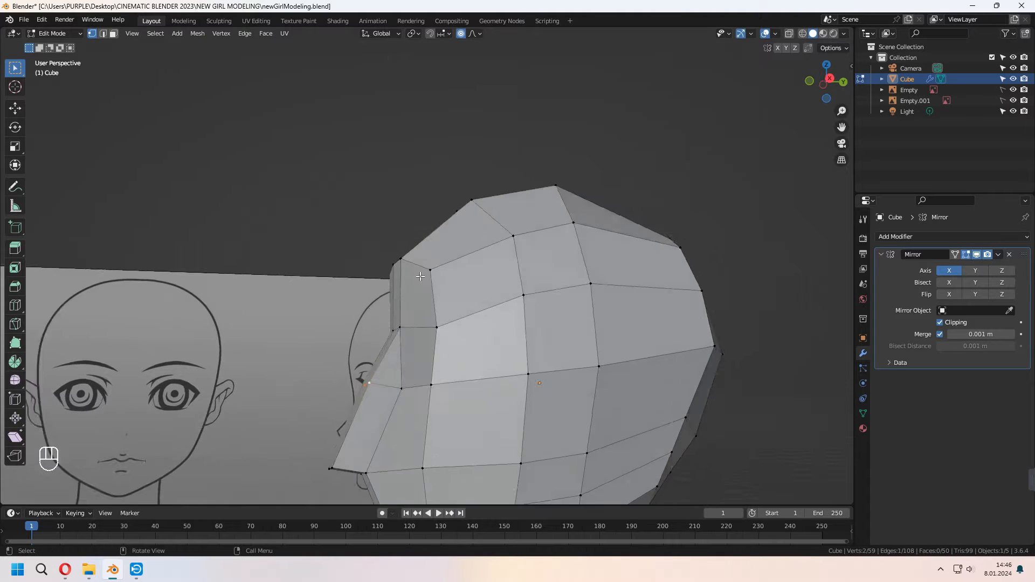
pyautogui.press('KP_3')
pyautogui.press('g')
pyautogui.click(411, 396)
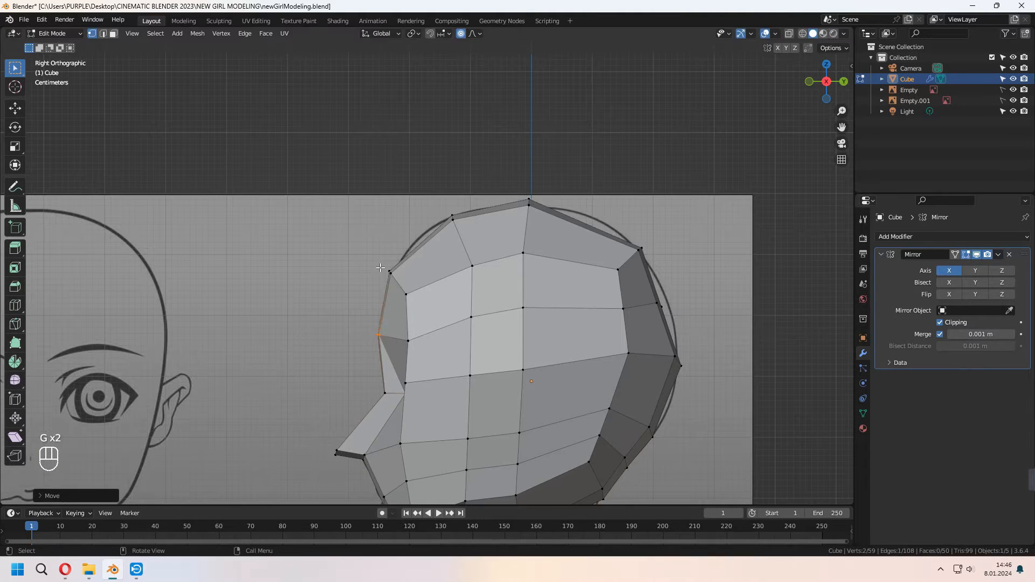
# - Knife-cut a new edge across the faces on the underside of the jaw
pyautogui.moveTo(380, 268); pyautogui.dragTo(608, 320, button='middle')
pyautogui.moveTo(533, 353); pyautogui.dragTo(492, 277, button='middle')
pyautogui.press('k')
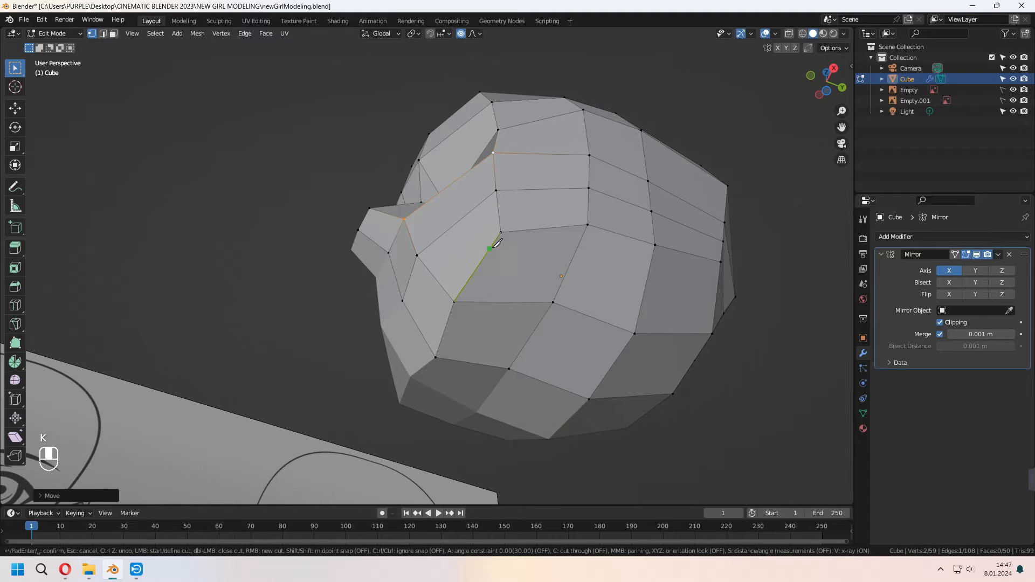
pyautogui.click(474, 362)
pyautogui.press('Return')
# - Move the newly cut jaw vertices along Z and check the head's shape from the front
pyautogui.moveTo(475, 361)
pyautogui.mouseDown(button='middle')
pyautogui.moveTo(488, 370)
pyautogui.moveTo(471, 367)
pyautogui.mouseUp(button='middle')
pyautogui.press('g')
pyautogui.moveTo(529, 396); pyautogui.dragTo(508, 305, button='middle')
pyautogui.press('z')
pyautogui.click(539, 418)
pyautogui.press('KP_1')
pyautogui.press('Tab')
pyautogui.press('Tab')
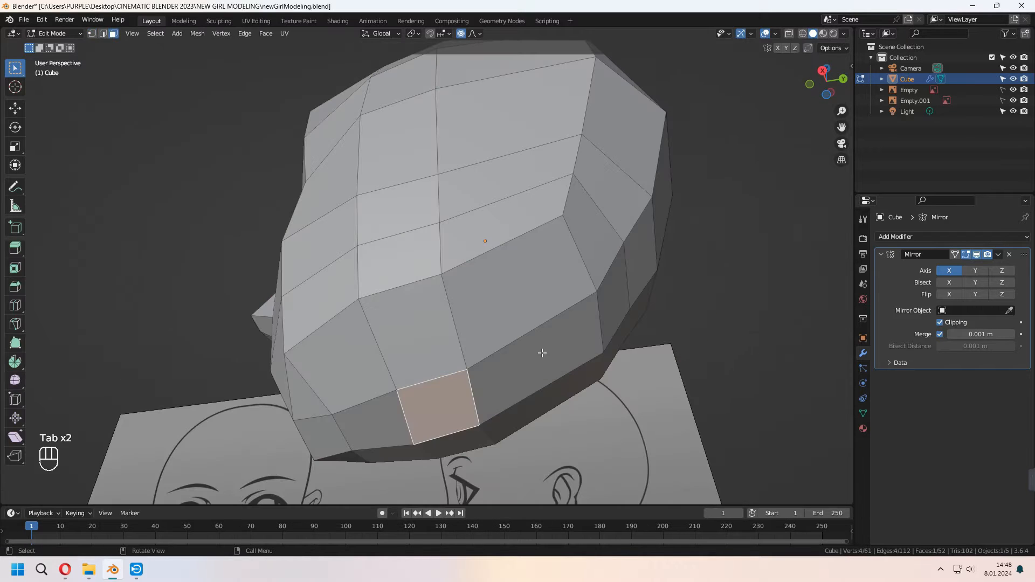
# - Add an edge loop around the head between the ear line and the back of the head
pyautogui.press('2')
pyautogui.hotkey('ctrl', 'r')
pyautogui.press('ctrl+KP_7')
pyautogui.click(557, 353)
# - Shape the two central faces under the head into a circle with LoopTools and delete them to open the neck hole
pyautogui.press('3')
pyautogui.click(473, 294)
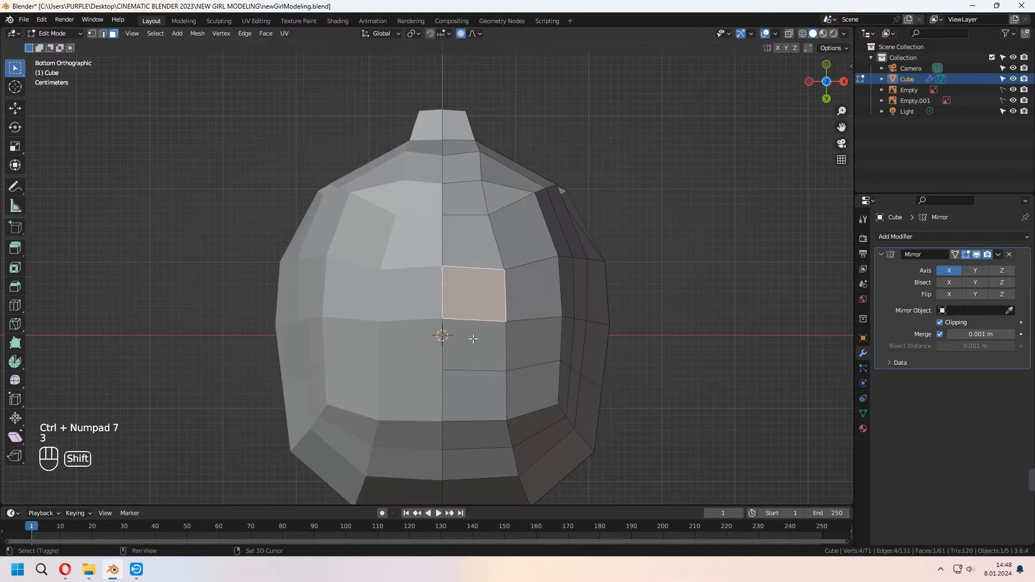
pyautogui.keyDown('shift'); pyautogui.click(471, 344); pyautogui.keyUp('shift')
pyautogui.rightClick(477, 337)
pyautogui.moveTo(477, 315)
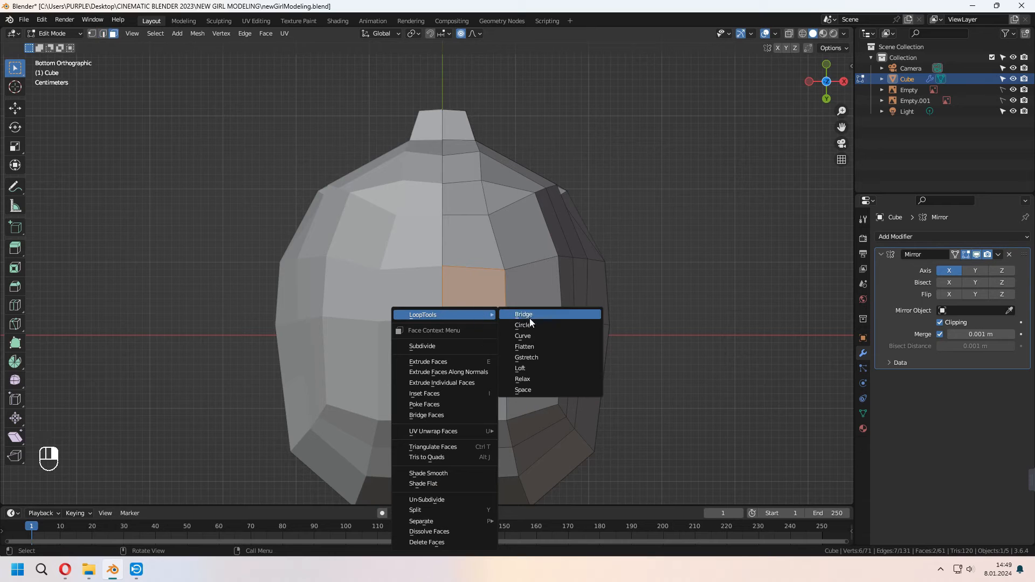
pyautogui.click(529, 326)
pyautogui.moveTo(531, 321); pyautogui.dragTo(584, 363, button='middle')
pyautogui.press('x')
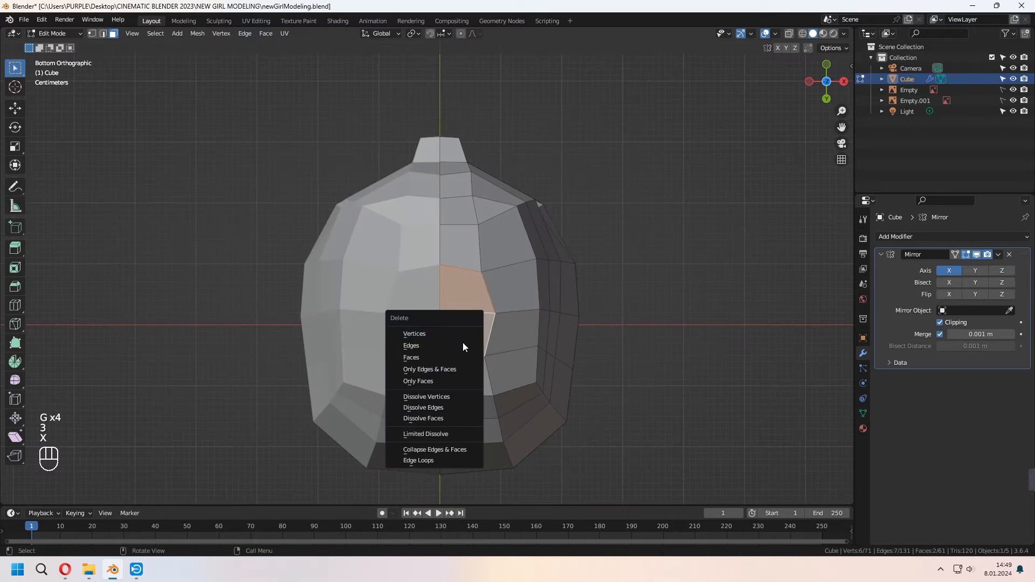
pyautogui.click(461, 357)
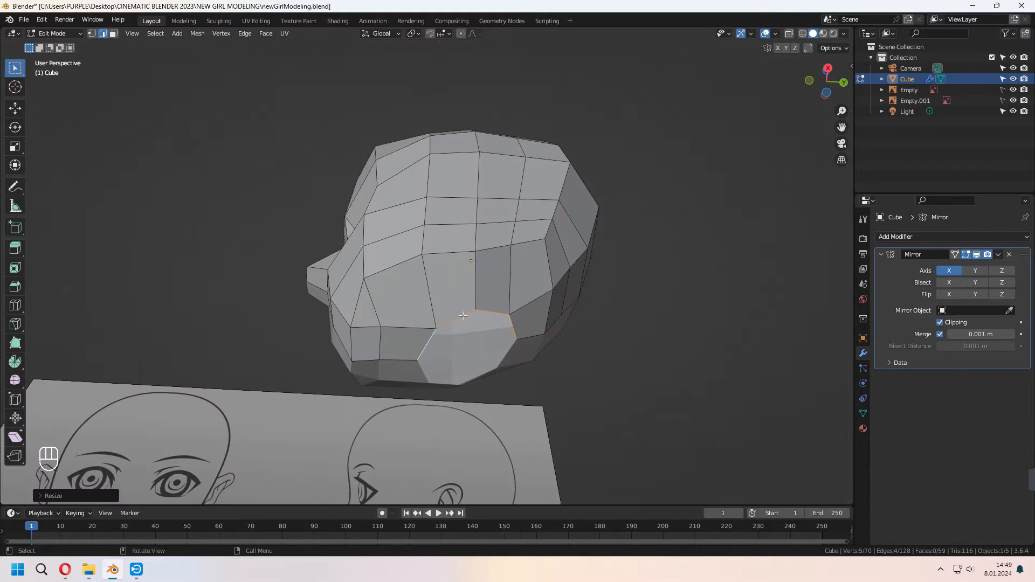
# - Extrude the neck opening down to the base of the neck in the side view and flatten its bottom edge with a Z scale of 0
pyautogui.press('KP_3')
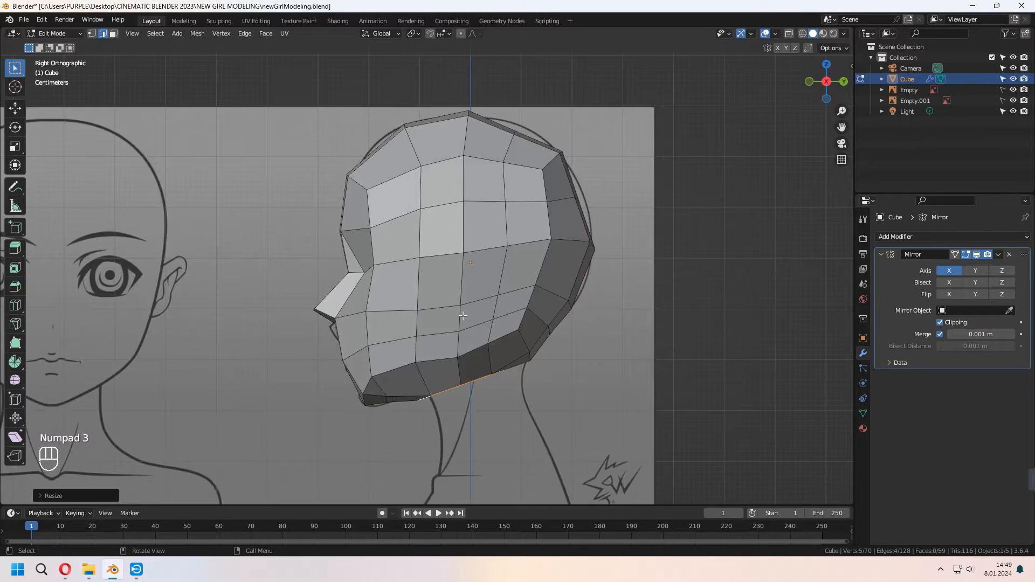
pyautogui.press('e')
pyautogui.press('z')
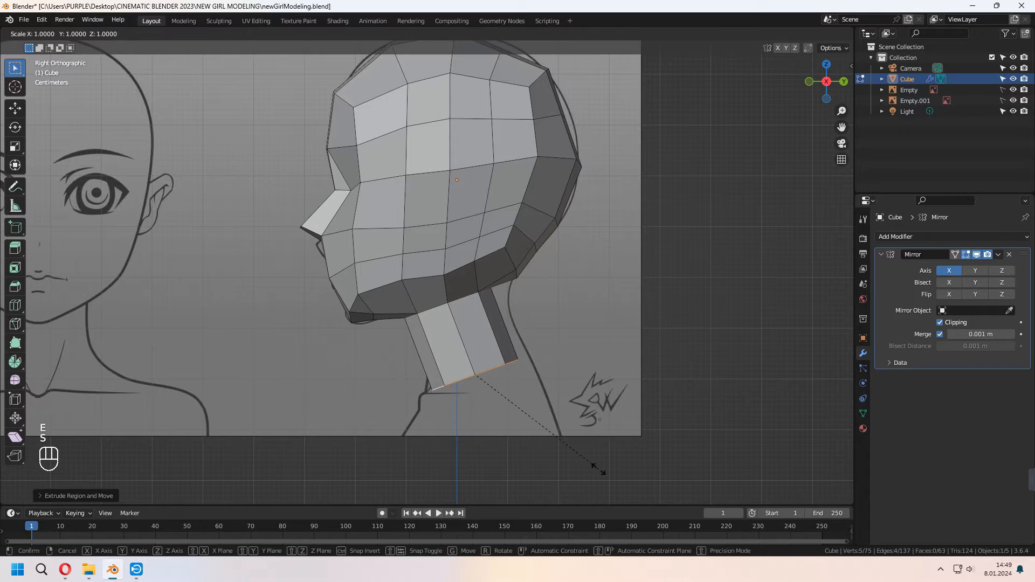
pyautogui.press('KP_0')
pyautogui.press('KP_Enter')
pyautogui.press('g')
pyautogui.click(576, 404)
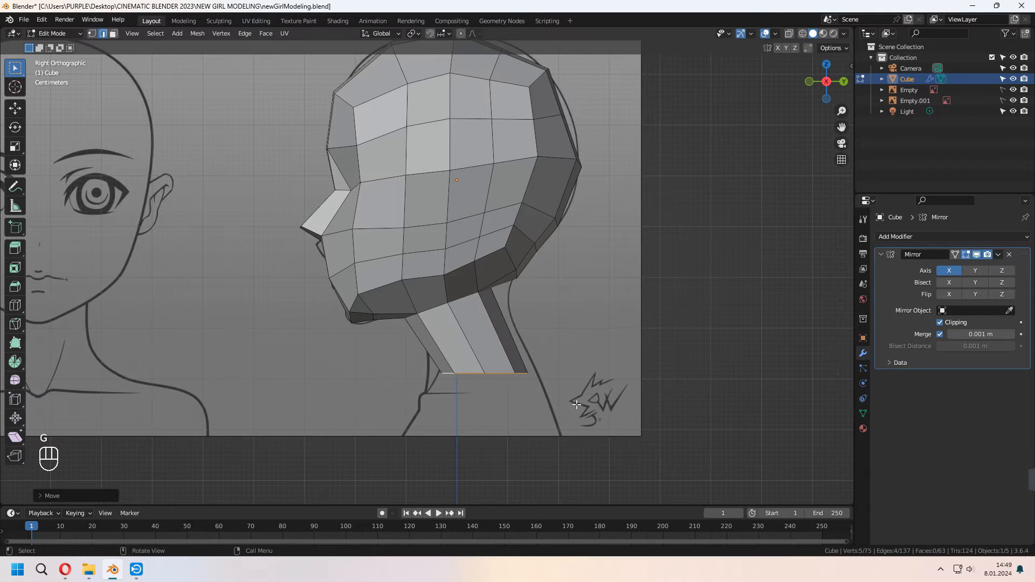
# - Bevel the edge loop where the neck joins the underside of the head
pyautogui.moveTo(577, 405); pyautogui.dragTo(492, 303, button='middle')
pyautogui.scroll(1, 492, 303)
pyautogui.keyDown('alt'); pyautogui.click(492, 299); pyautogui.keyUp('alt')
pyautogui.press('KP_3')
pyautogui.press('g')
pyautogui.rightClick(550, 326)
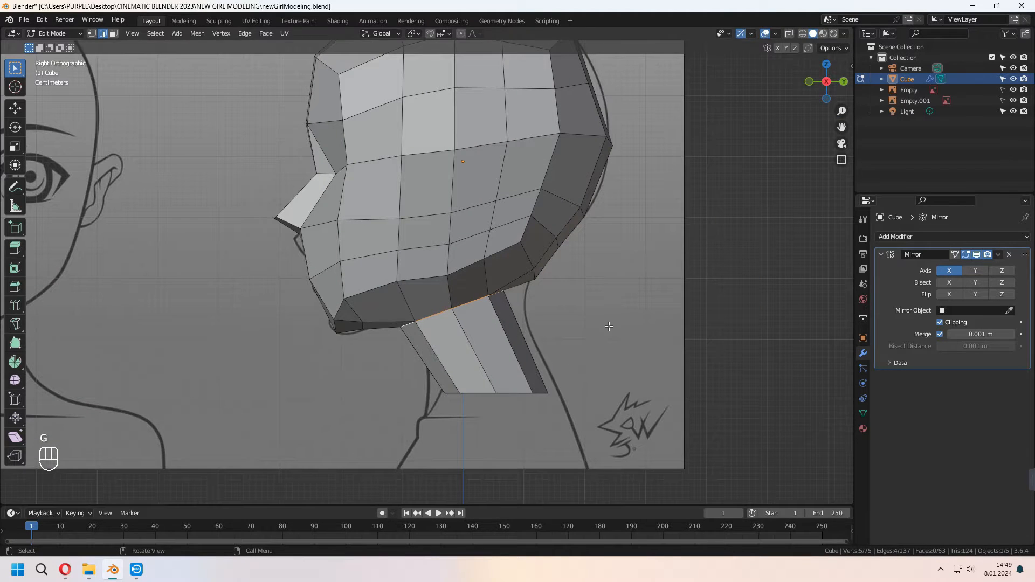
pyautogui.hotkey('ctrl', 'b')
pyautogui.click(646, 353)
# - In the front view, move the cheek, jaw and chin vertices inward to form a rounded outline around the mouth
pyautogui.moveTo(442, 377); pyautogui.dragTo(512, 377, button='middle')
pyautogui.keyDown('shift'); pyautogui.moveTo(515, 161); pyautogui.dragTo(494, 294, button='middle'); pyautogui.keyUp('shift')
pyautogui.click(495, 318)
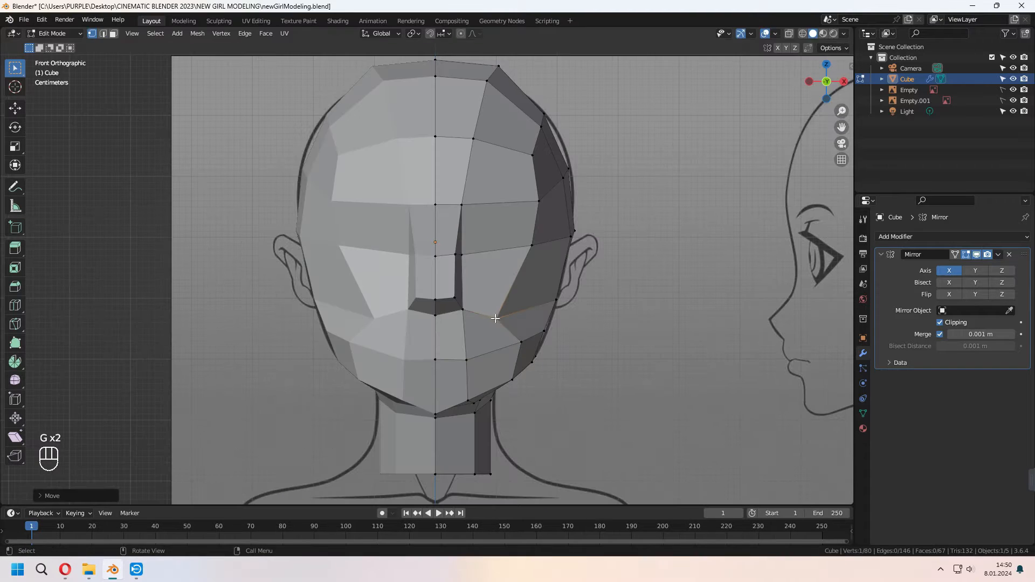
pyautogui.click(520, 342)
pyautogui.press('g')
pyautogui.click(513, 345)
pyautogui.click(512, 379)
pyautogui.press('g')
pyautogui.click(501, 377)
pyautogui.click(466, 399)
pyautogui.press('g')
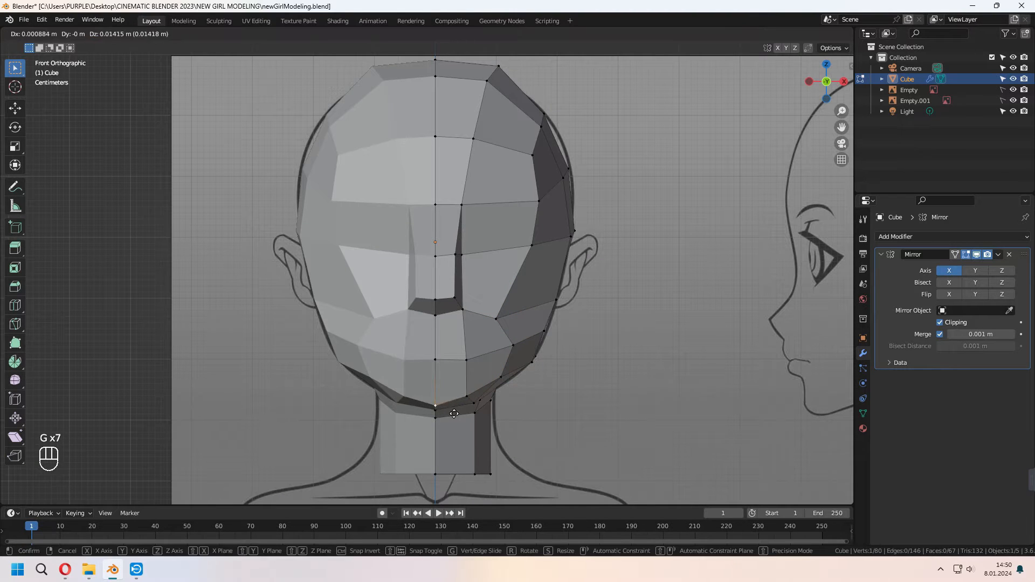
pyautogui.click(454, 413)
# - Extrude the four faces around the mouth in place and scale them down to form concentric mouth loops
pyautogui.press('3')
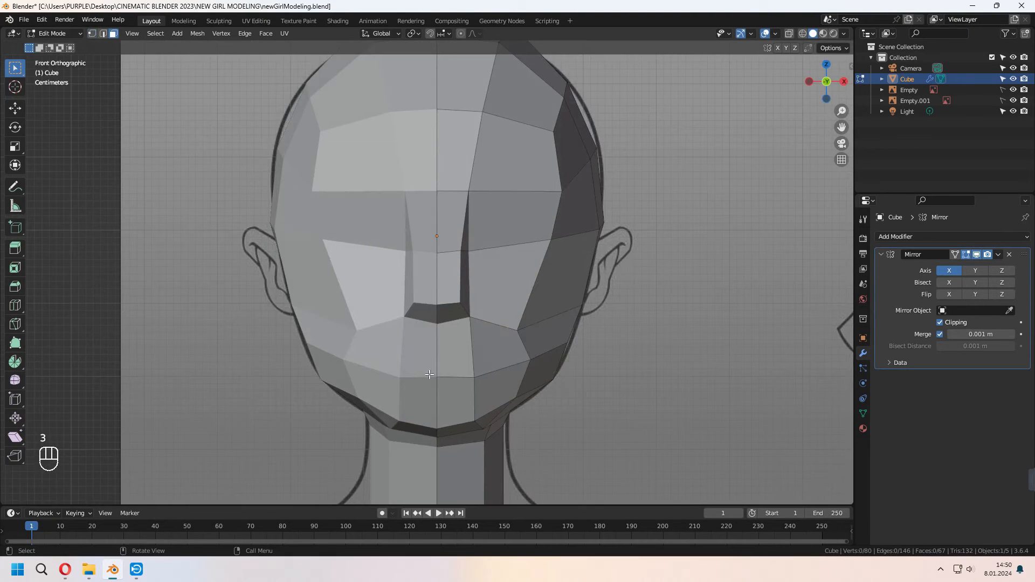
pyautogui.moveTo(446, 360); pyautogui.dragTo(503, 396)
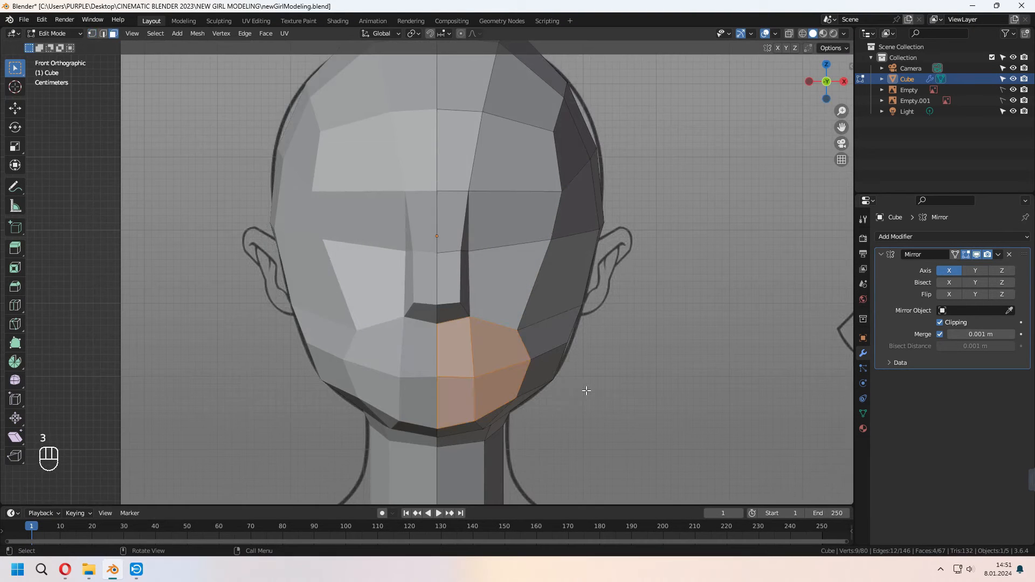
pyautogui.press('s')
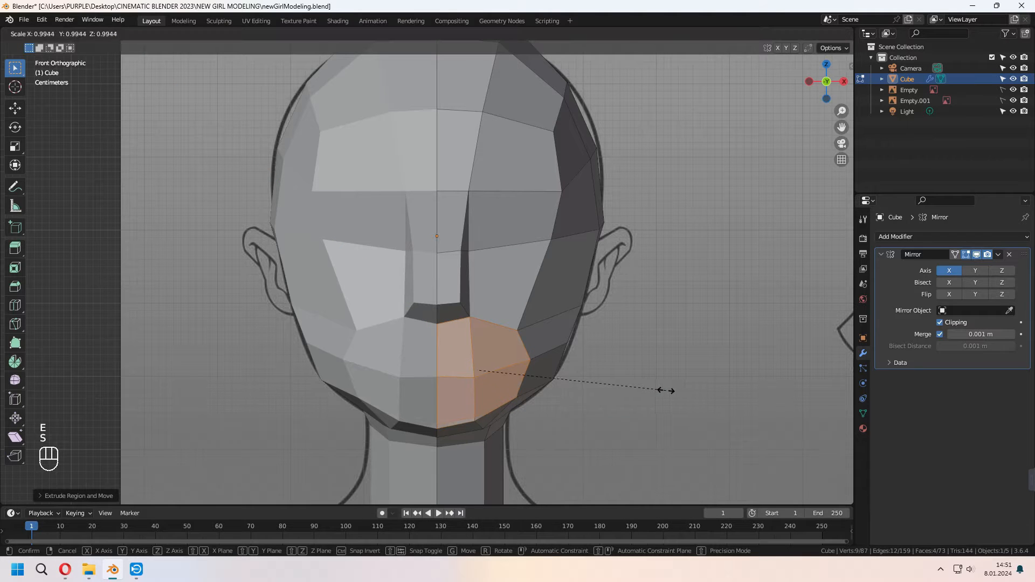
pyautogui.click(637, 386)
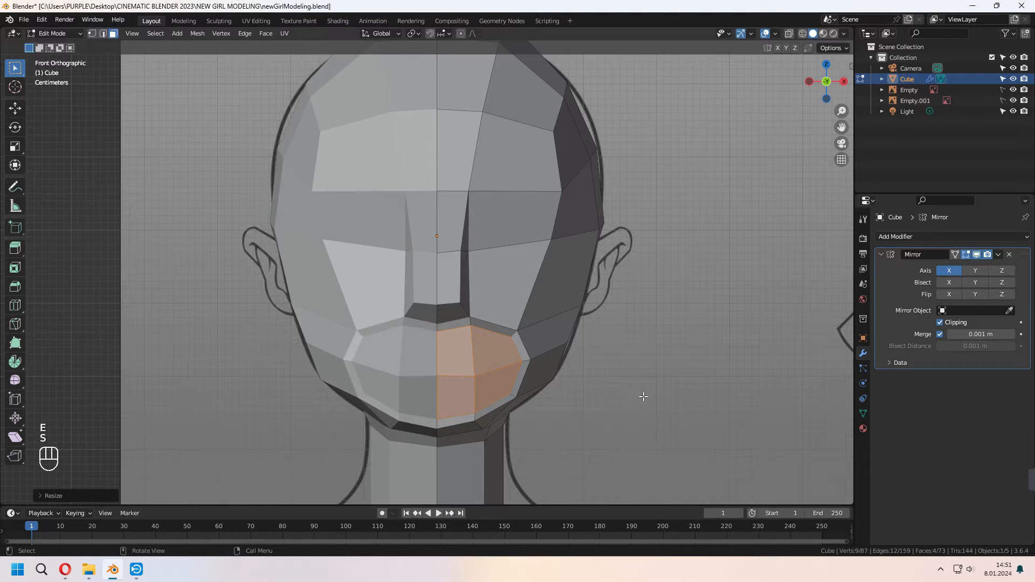
pyautogui.press('g')
pyautogui.press('s')
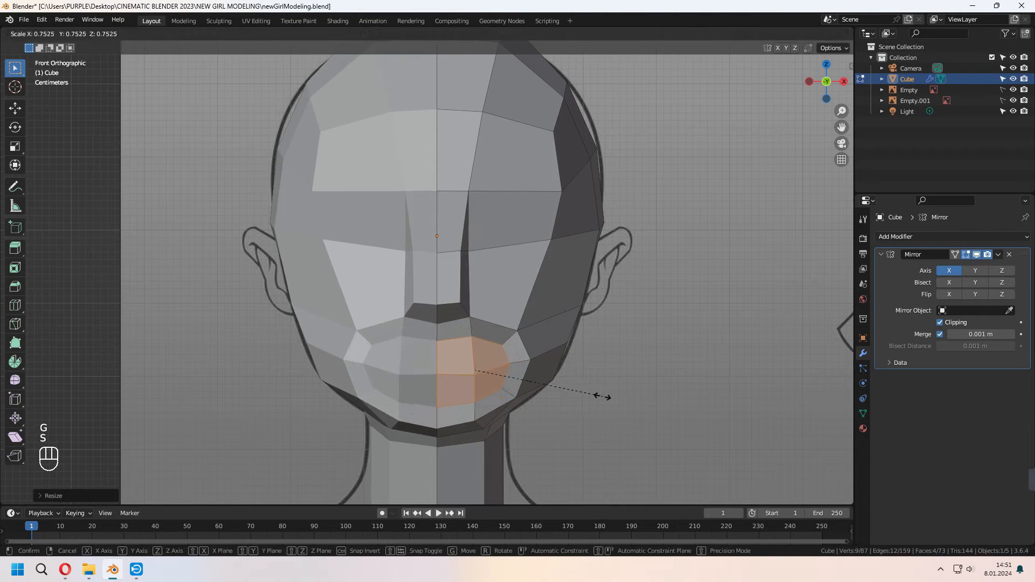
pyautogui.click(587, 394)
# - Knife-cut an edge from the side of the nose to the cheek corner beside the mouth
pyautogui.moveTo(583, 393); pyautogui.dragTo(507, 351, button='middle')
pyautogui.press('k')
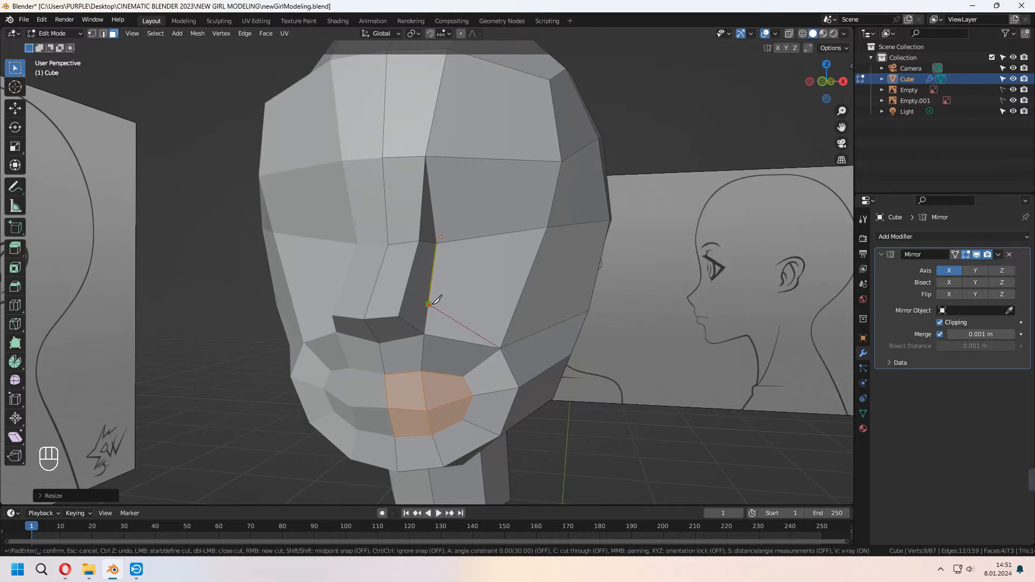
pyautogui.press('Return')
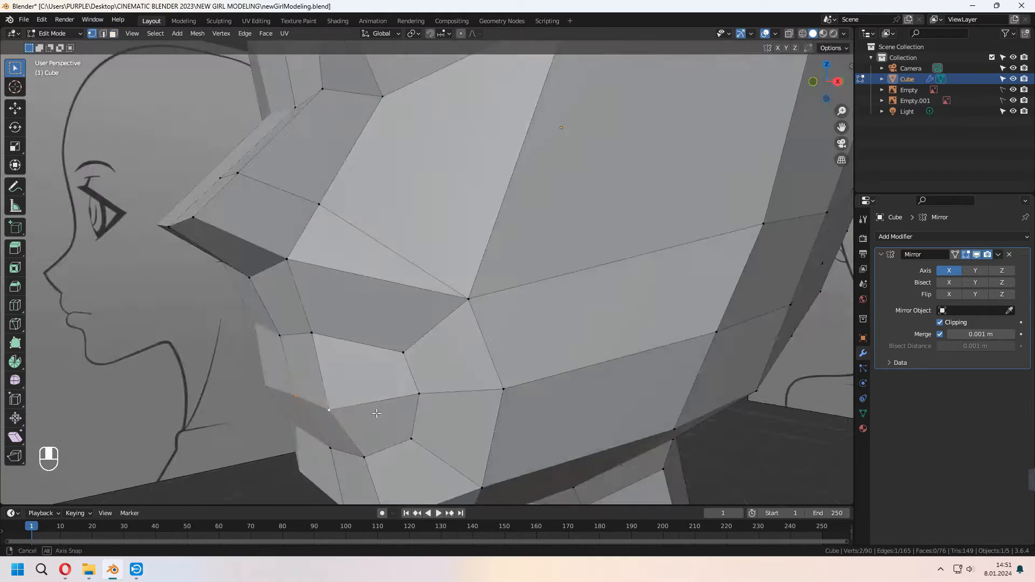
# - Move the lip vertices near the centre line along Y to shape the mouth's profile
pyautogui.press('g')
pyautogui.press('y')
pyautogui.moveTo(412, 416); pyautogui.dragTo(483, 211, button='middle')
pyautogui.click(390, 407)
pyautogui.press('Tab')
pyautogui.press('Tab')
# - Adjust the chin and lip vertices, and raise the upper lip's centre vertex along Z
pyautogui.moveTo(539, 296); pyautogui.dragTo(538, 351, button='middle')
pyautogui.click(446, 335)
pyautogui.press('g')
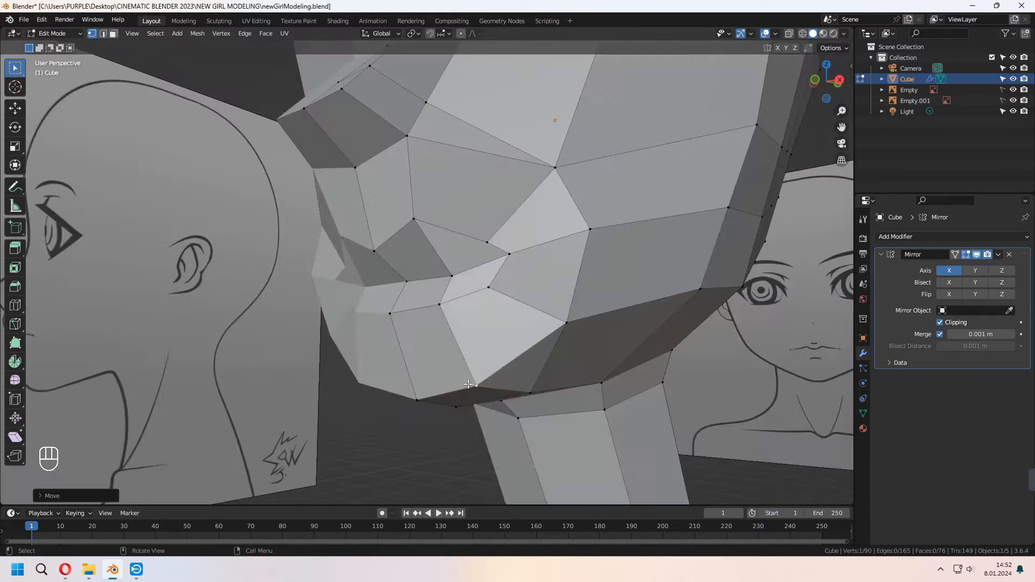
pyautogui.press('g')
pyautogui.press('z')
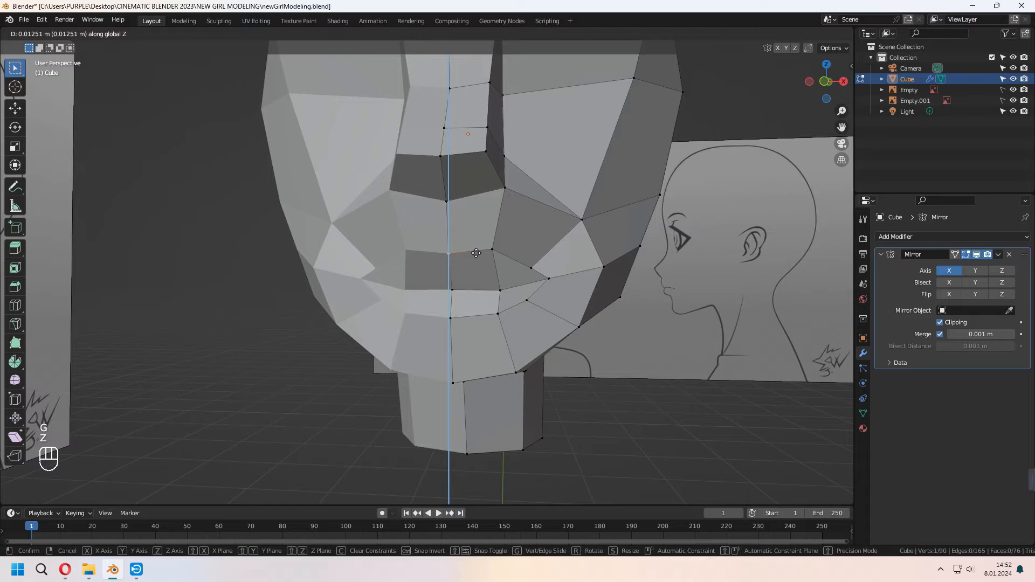
pyautogui.click(476, 253)
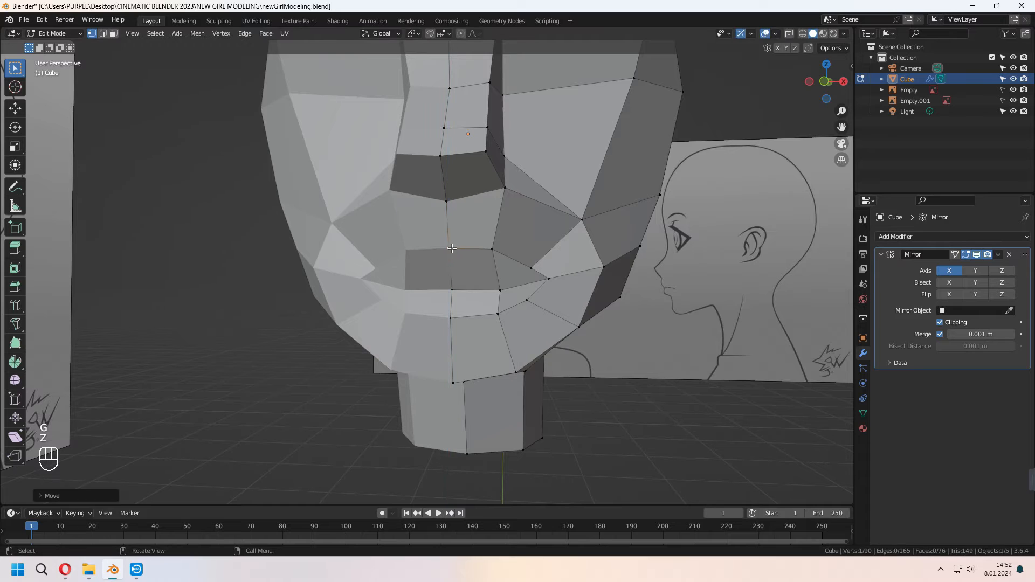
# - Bevel the outer lip edge loop and smooth the resulting vertices
pyautogui.hotkey('ctrl', 'b')
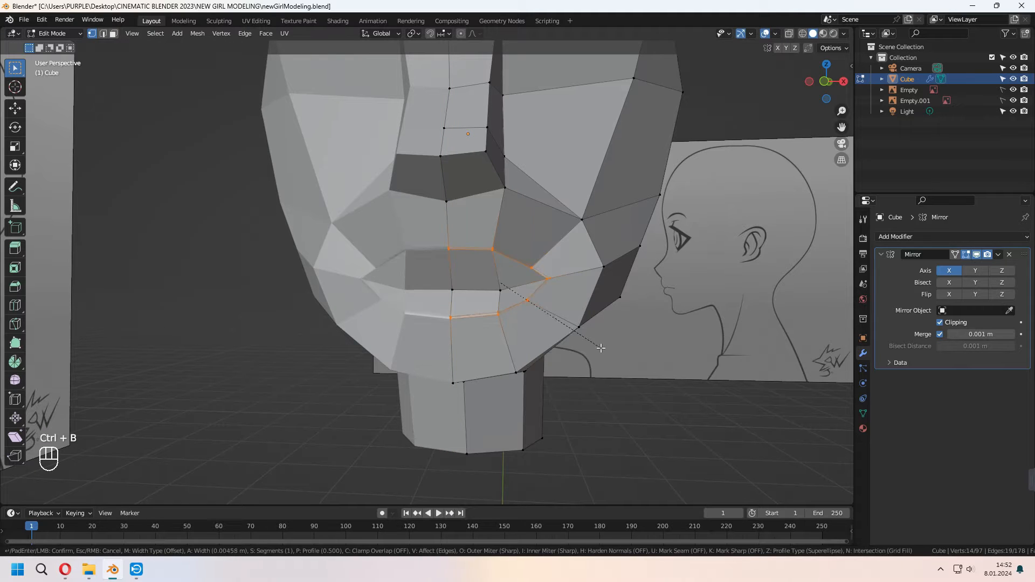
pyautogui.click(539, 308)
pyautogui.moveTo(540, 308); pyautogui.dragTo(532, 279, button='middle')
pyautogui.rightClick(532, 278)
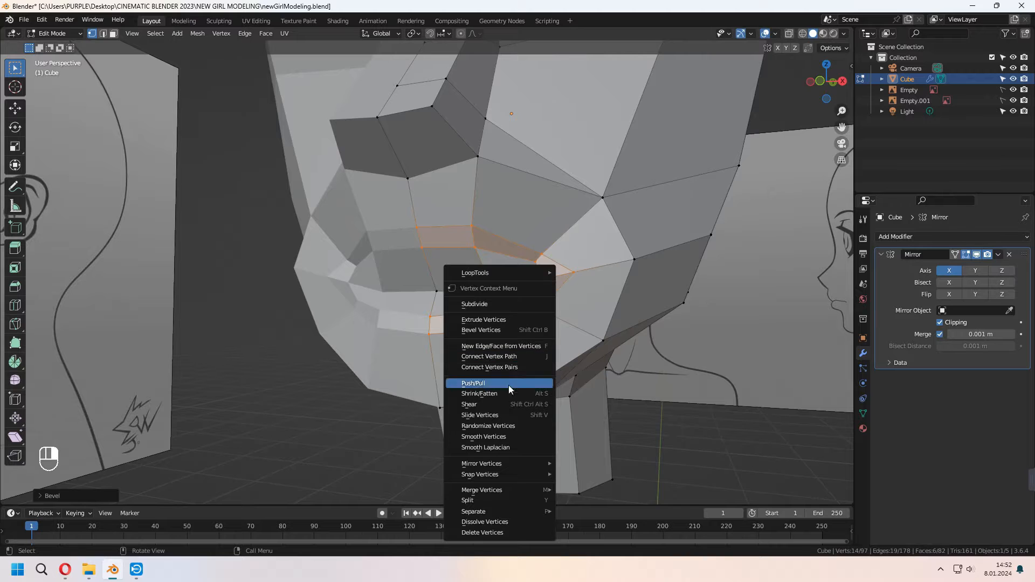
pyautogui.click(495, 433)
pyautogui.moveTo(495, 433); pyautogui.dragTo(545, 459, button='middle')
# - Move the upper lip edge and neighbouring vertices along Y to refine the mouth's profile
pyautogui.press('g')
pyautogui.press('y')
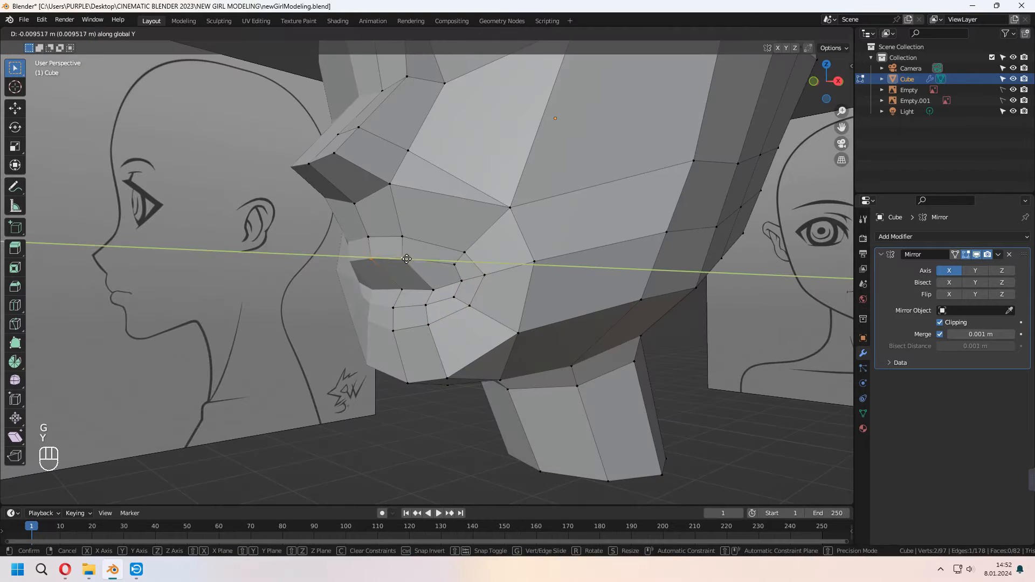
pyautogui.click(406, 258)
pyautogui.press('g')
pyautogui.press('y')
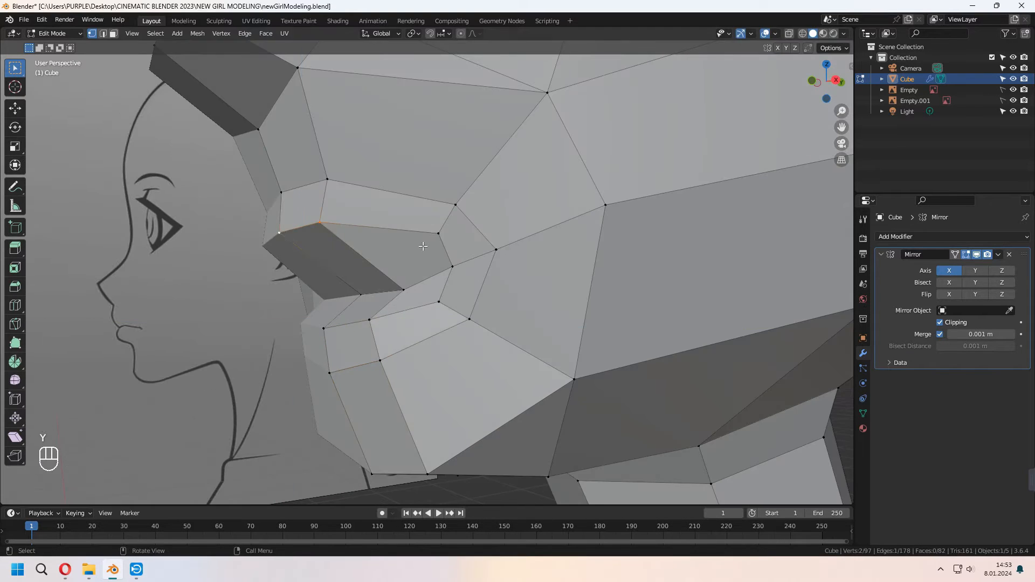
pyautogui.press('g')
pyautogui.press('y')
pyautogui.moveTo(539, 291); pyautogui.dragTo(524, 321, button='middle')
# - Knife-cut a loop from the side of the nose around the mouth corner to the centre line above the chin
pyautogui.press('k')
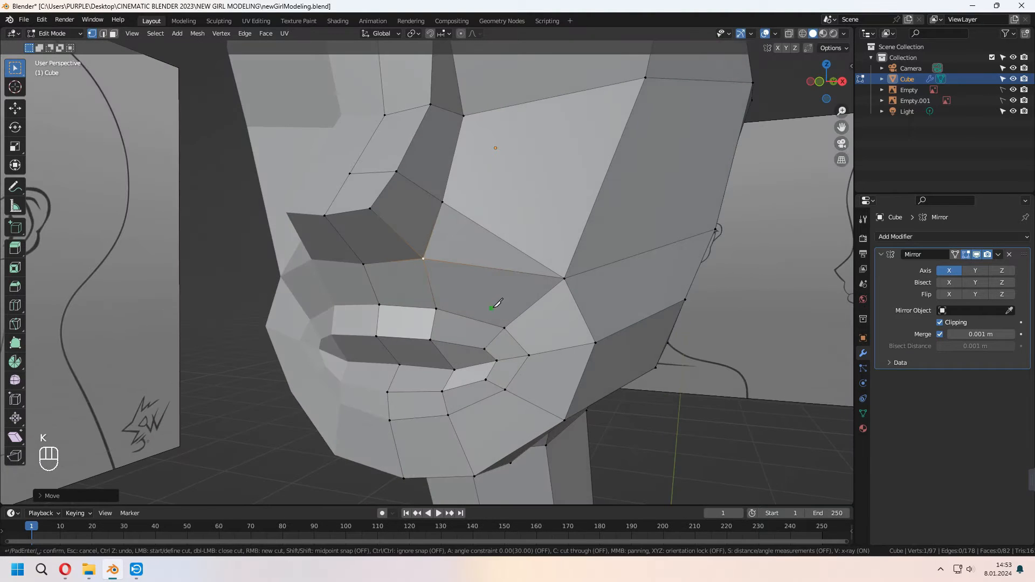
pyautogui.moveTo(436, 285); pyautogui.dragTo(472, 249, button='middle')
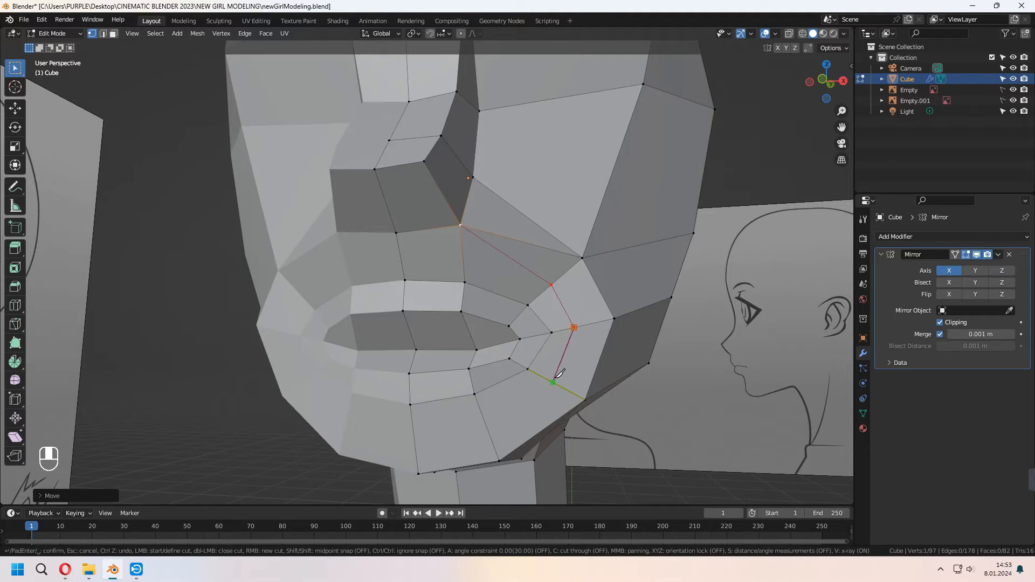
pyautogui.press('Return')
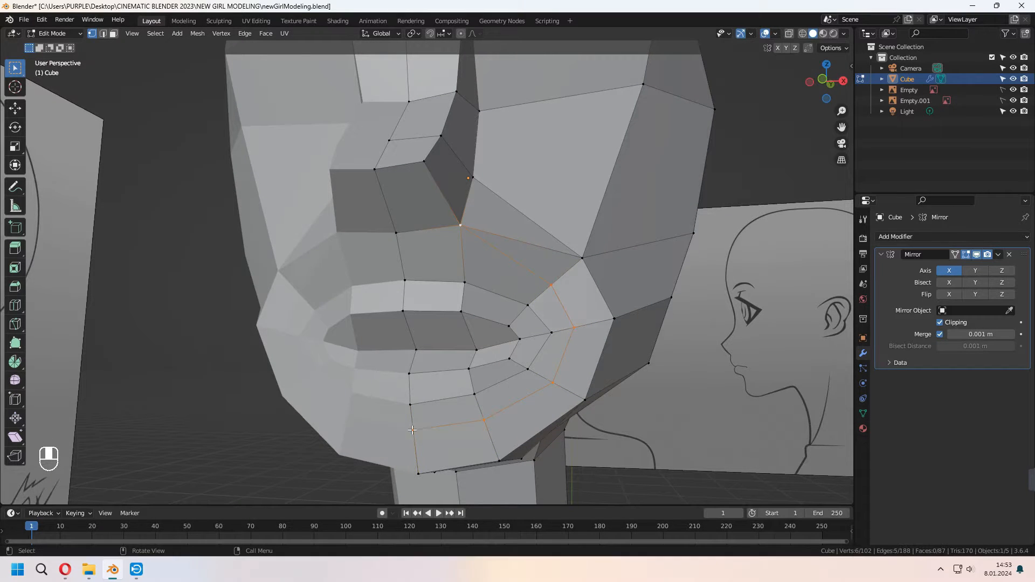
# - Dissolve the edge running from the side of the nose to the cheek corner
pyautogui.moveTo(415, 426); pyautogui.dragTo(506, 271, button='middle')
pyautogui.press('x')
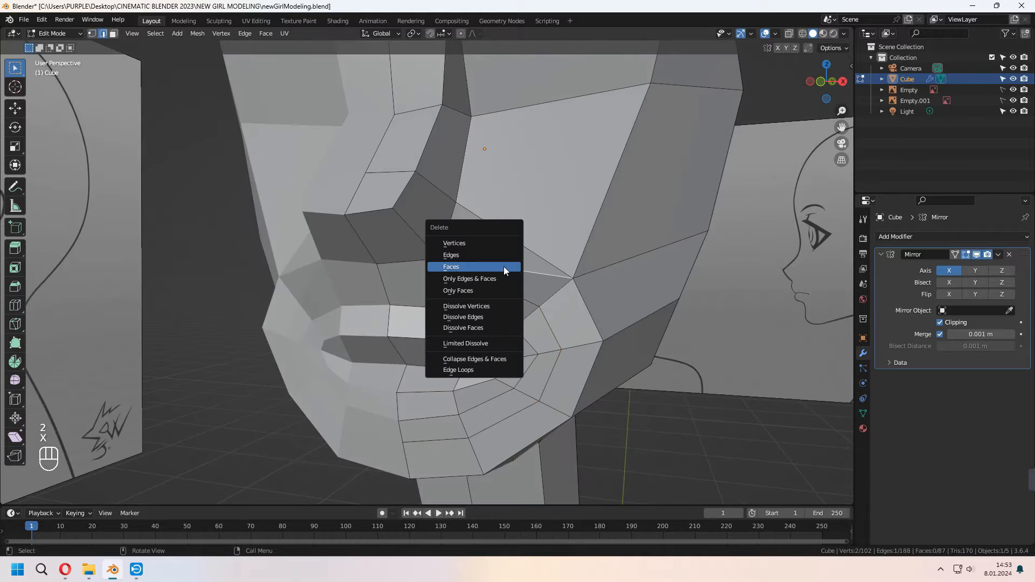
pyautogui.click(485, 315)
pyautogui.moveTo(485, 316); pyautogui.dragTo(480, 225, button='middle')
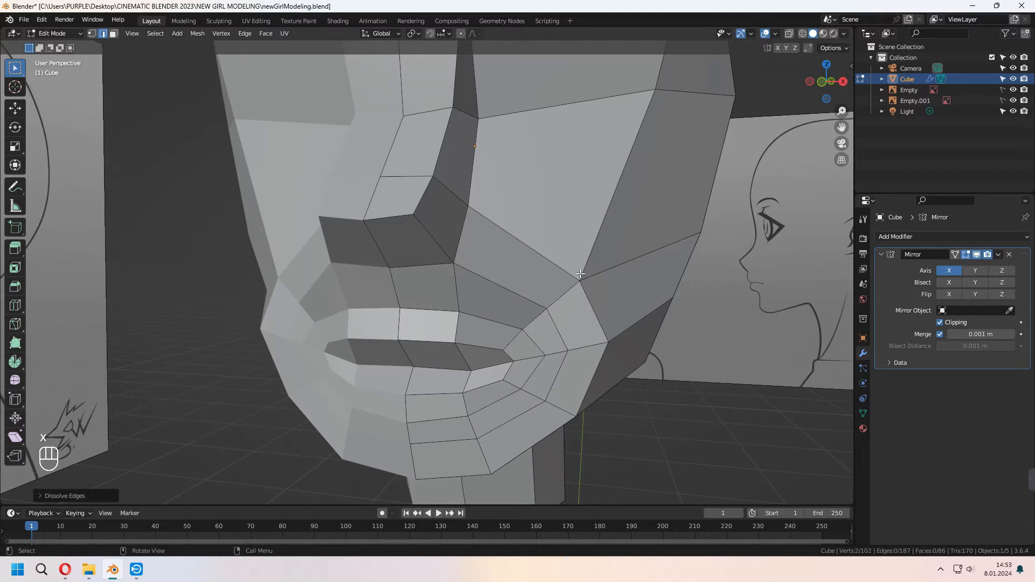
# - Reposition the cheek and mouth vertices to round the loops around the mouth
pyautogui.moveTo(508, 291); pyautogui.dragTo(378, 269, button='middle')
pyautogui.press('1')
pyautogui.press('KP_1')
pyautogui.click(549, 331)
pyautogui.press('g')
pyautogui.click(539, 336)
pyautogui.click(587, 313)
pyautogui.press('g')
pyautogui.click(582, 316)
pyautogui.moveTo(582, 315); pyautogui.dragTo(603, 329, button='middle')
pyautogui.click(451, 293)
pyautogui.keyDown('shift'); pyautogui.click(393, 287); pyautogui.keyUp('shift')
pyautogui.press('KP_1')
pyautogui.press('g')
pyautogui.click(513, 303)
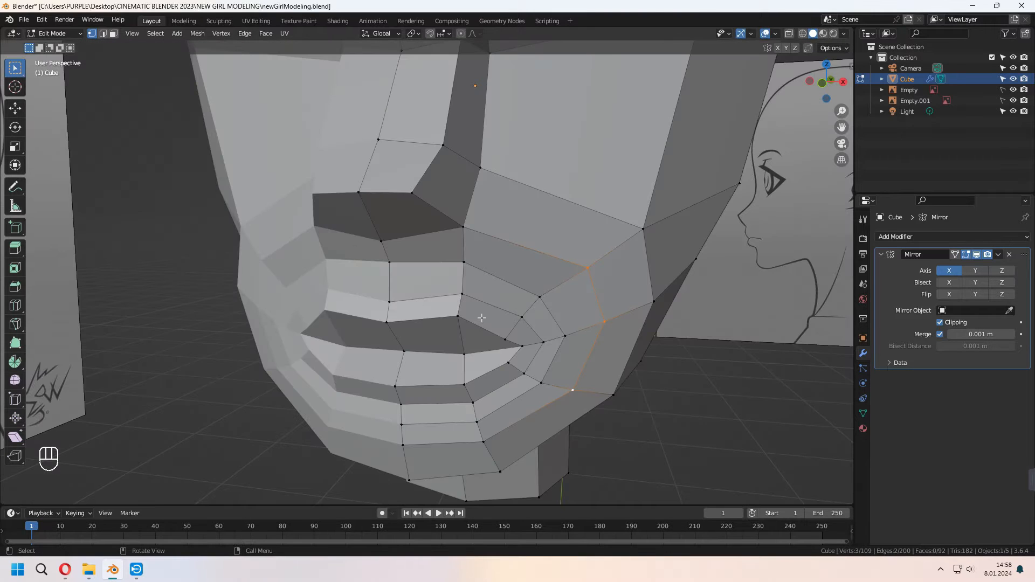
# - Knife-cut a vertical line beside the centre line from the upper lip through the nose up to the forehead
pyautogui.press('k')
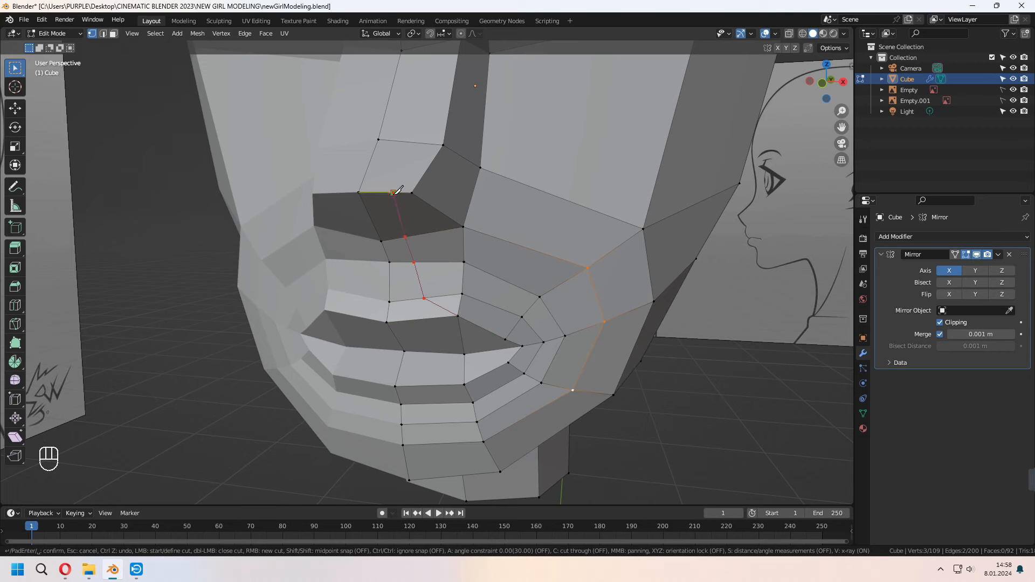
pyautogui.click(407, 142)
pyautogui.keyDown('shift'); pyautogui.moveTo(421, 154); pyautogui.dragTo(411, 311, button='middle'); pyautogui.keyUp('shift')
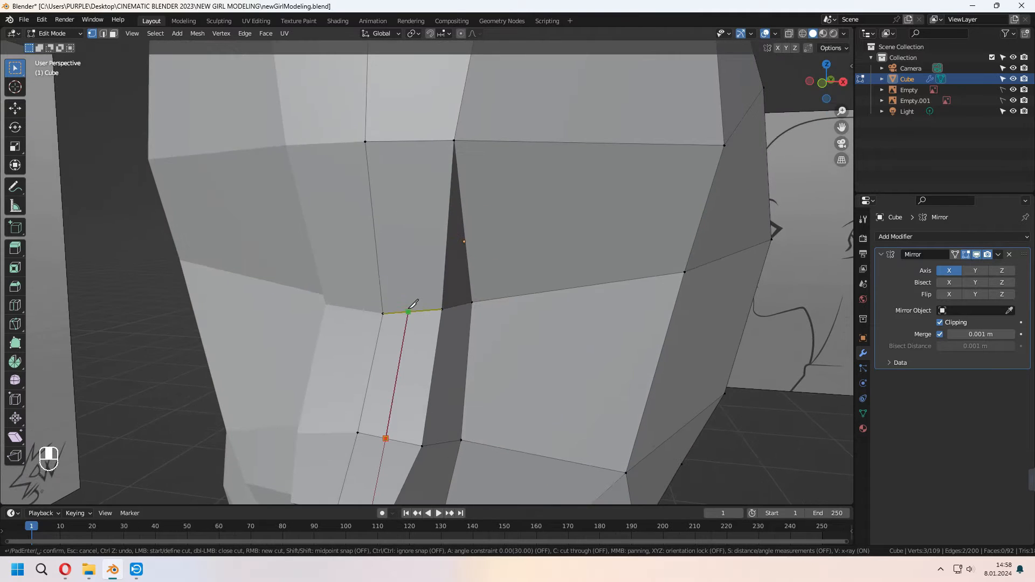
pyautogui.keyDown('shift'); pyautogui.moveTo(454, 251); pyautogui.dragTo(464, 432, button='middle'); pyautogui.keyUp('shift')
pyautogui.press('Return')
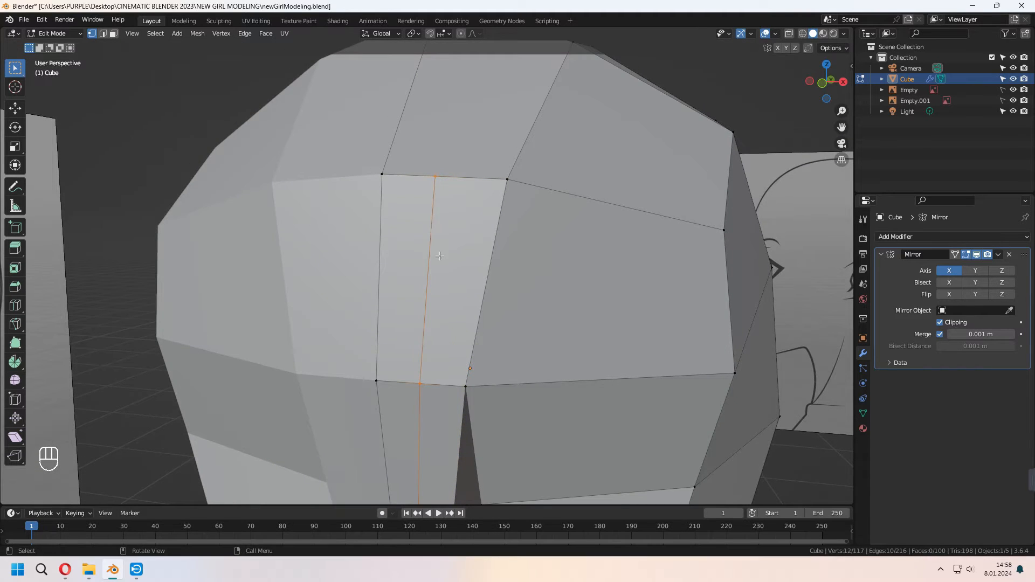
# - Move vertices around the nose along X to adjust its width
pyautogui.scroll(-5, 436, 178)
pyautogui.keyDown('shift'); pyautogui.moveTo(496, 305); pyautogui.dragTo(485, 204, button='middle'); pyautogui.keyUp('shift')
pyautogui.scroll(2, 495, 236)
pyautogui.moveTo(440, 267); pyautogui.dragTo(469, 252, button='middle')
pyautogui.click(454, 269)
pyautogui.press('g')
pyautogui.press('x')
pyautogui.click(549, 275)
pyautogui.press('g')
pyautogui.press('x')
pyautogui.click(564, 238)
# - Reposition the nose bridge and inner brow vertices in the front view
pyautogui.click(452, 221)
pyautogui.press('g')
pyautogui.press('g')
pyautogui.press('g')
pyautogui.click(469, 229)
pyautogui.press('KP_1')
pyautogui.press('g')
pyautogui.click(613, 296)
pyautogui.press('g')
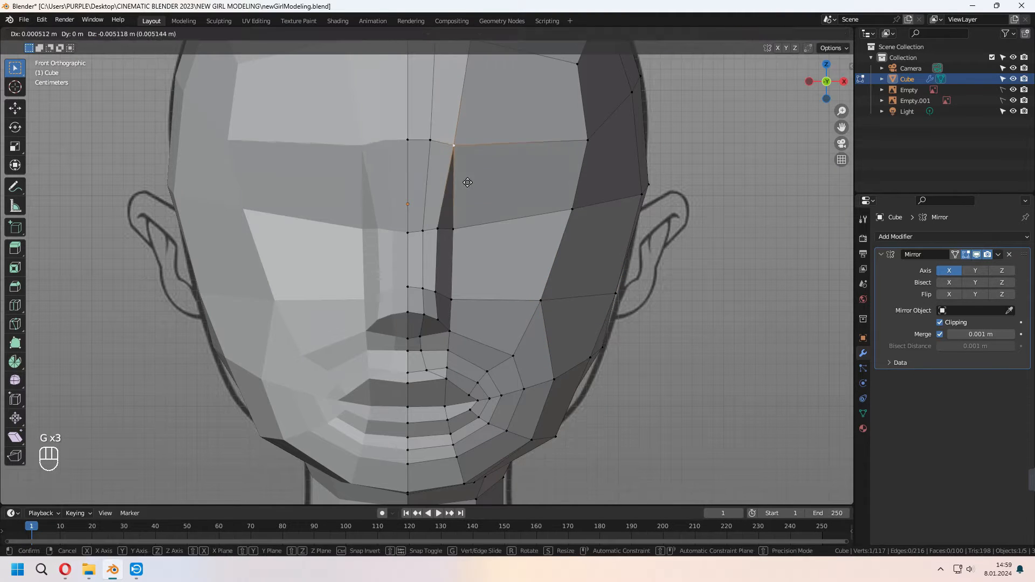
pyautogui.click(467, 173)
pyautogui.keyDown('shift'); pyautogui.click(430, 154); pyautogui.keyUp('shift')
pyautogui.press('g')
pyautogui.click(433, 158)
# - Edge-slide the vertical edge loops along the side of the head to even out their spacing
pyautogui.keyDown('alt'); pyautogui.click(579, 180); pyautogui.keyUp('alt')
pyautogui.scroll(-2, 579, 180)
pyautogui.press('g')
pyautogui.press('g')
pyautogui.click(559, 259)
pyautogui.moveTo(592, 227); pyautogui.dragTo(485, 254, button='middle')
pyautogui.keyDown('alt'); pyautogui.click(568, 237); pyautogui.keyUp('alt')
pyautogui.moveTo(593, 258); pyautogui.dragTo(604, 282, button='middle')
pyautogui.press('g')
pyautogui.press('g')
pyautogui.click(604, 283)
pyautogui.press('KP_1')
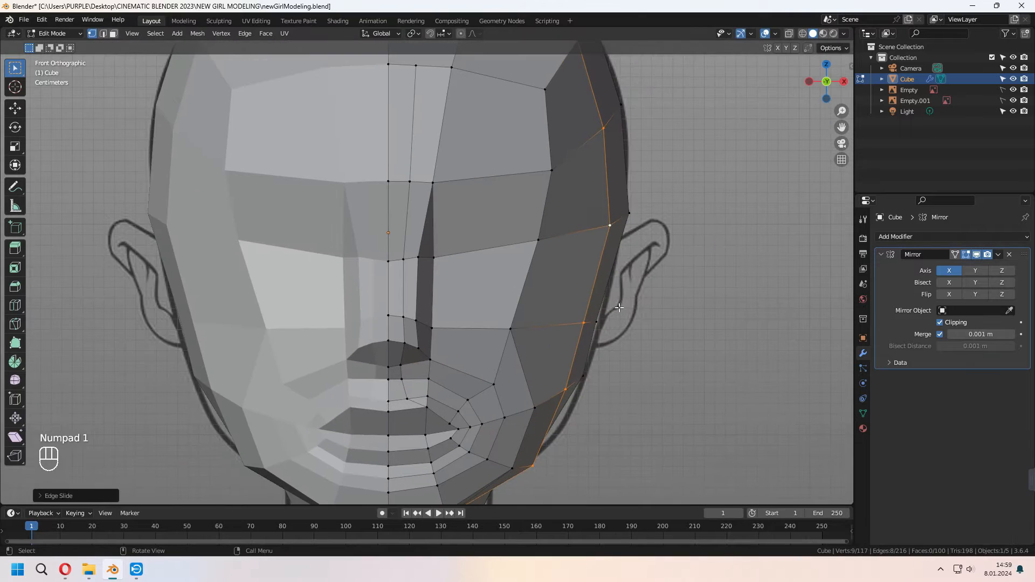
# - Add a vertical loop cut down the side of the face from the forehead past the cheek to the jaw
pyautogui.press('2')
pyautogui.keyDown('alt'); pyautogui.click(549, 328); pyautogui.keyUp('alt')
pyautogui.hotkey('ctrl', 'r')
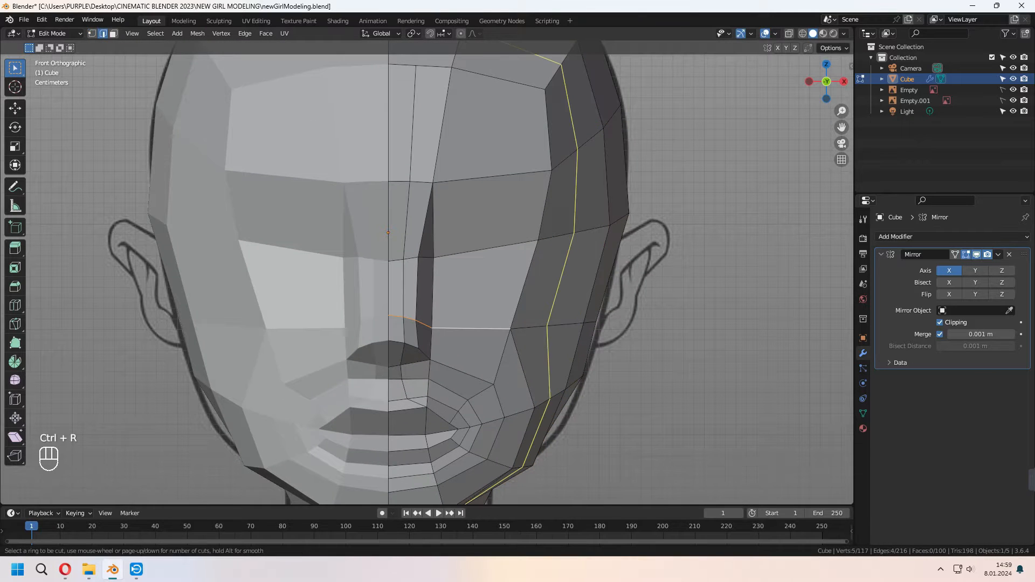
pyautogui.click(555, 309)
pyautogui.moveTo(555, 308)
pyautogui.mouseDown(button='middle')
pyautogui.moveTo(499, 359)
pyautogui.moveTo(536, 303)
pyautogui.mouseUp(button='middle')
pyautogui.press('1')
pyautogui.rightClick(536, 304)
pyautogui.click(535, 303)
pyautogui.hotkey('ctrl', 'z')
pyautogui.press('KP_1')
# - Move the cheek and side vertices in the front view to fit the face outline in the reference
pyautogui.click(539, 318)
pyautogui.press('g')
pyautogui.press('g')
pyautogui.press('g')
pyautogui.press('g')
pyautogui.press('g')
pyautogui.press('g')
pyautogui.press('g')
pyautogui.press('g')
pyautogui.press('g')
pyautogui.press('g')
pyautogui.press('g')
pyautogui.press('g')
pyautogui.press('g')
pyautogui.press('g')
pyautogui.click(571, 310)
pyautogui.press('g')
pyautogui.press('g')
pyautogui.press('g')
pyautogui.press('g')
pyautogui.press('g')
pyautogui.press('g')
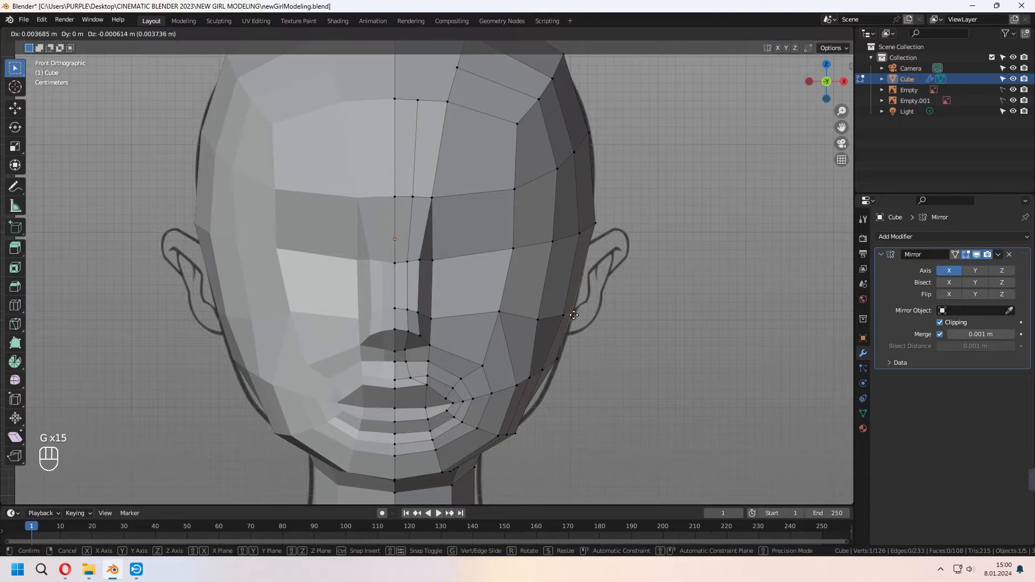
# - Turn on proportional editing and reshape the side of the face and temple
pyautogui.press('o')
pyautogui.press('g')
pyautogui.press('g')
pyautogui.press('g')
pyautogui.press('g')
pyautogui.press('g')
pyautogui.press('g')
pyautogui.press('g')
pyautogui.press('g')
pyautogui.click(555, 189)
# - Bevel the edges bordering the eye area to form supporting loops around it
pyautogui.press('2')
pyautogui.keyDown('alt'); pyautogui.click(464, 307); pyautogui.keyUp('alt')
pyautogui.keyDown('shift'); pyautogui.click(521, 296); pyautogui.keyUp('shift')
pyautogui.keyDown('shift'); pyautogui.click(555, 254); pyautogui.keyUp('shift')
pyautogui.keyDown('shift'); pyautogui.click(460, 203); pyautogui.keyUp('shift')
pyautogui.moveTo(459, 203); pyautogui.dragTo(556, 353, button='middle')
pyautogui.hotkey('ctrl', 'b')
pyautogui.click(675, 319)
# - Adjust the vertices around the eye area and turn off proportional editing
pyautogui.press('1')
pyautogui.press('g')
pyautogui.press('g')
pyautogui.press('g')
pyautogui.scroll(2, 432, 270)
pyautogui.press('KP_1')
pyautogui.press('o')
# - Knife-cut an edge beside the nose bridge up through the inner brow
pyautogui.press('k')
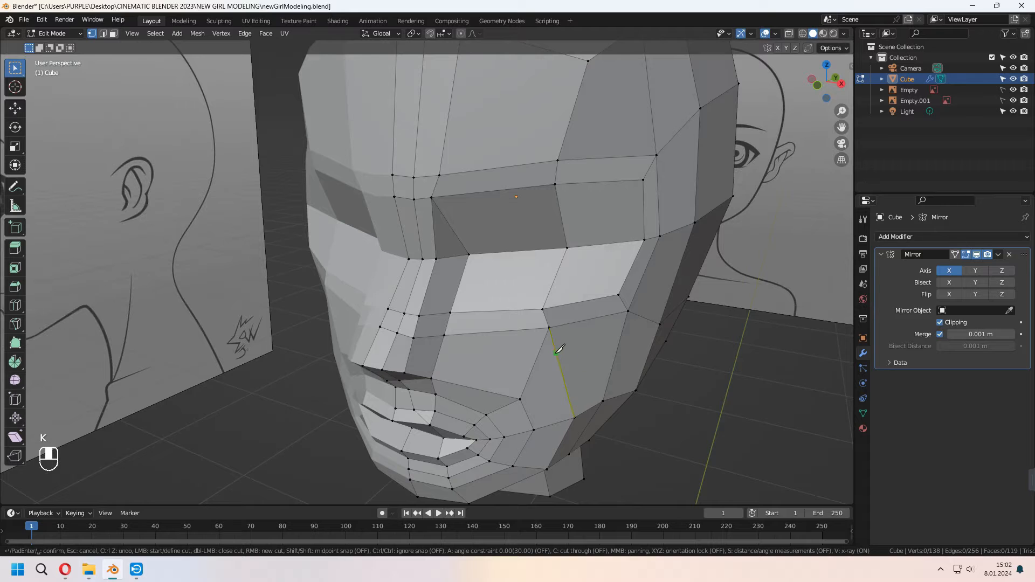
pyautogui.moveTo(521, 320); pyautogui.dragTo(477, 271, button='middle')
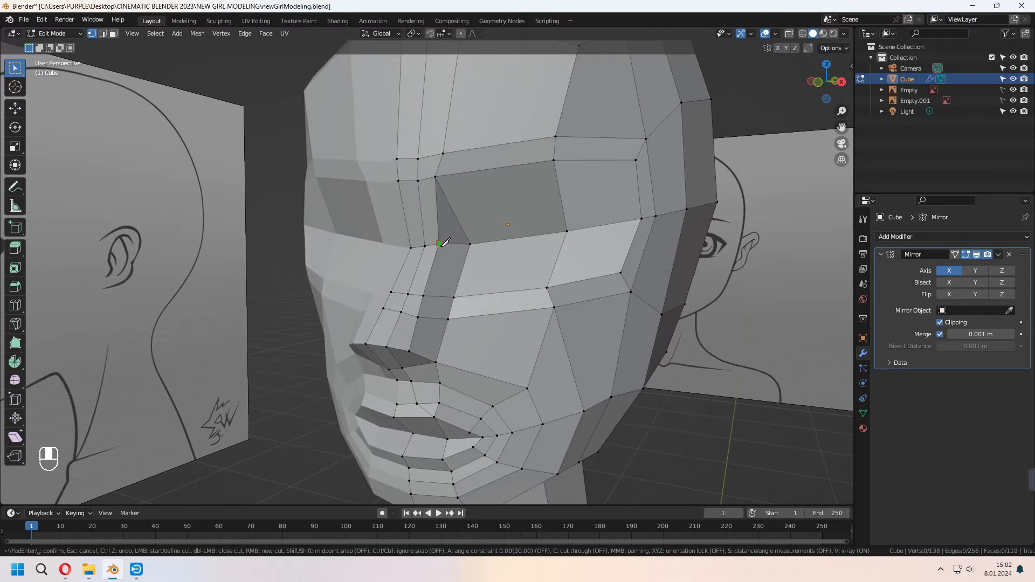
pyautogui.moveTo(443, 242); pyautogui.dragTo(460, 256, button='middle')
pyautogui.click(456, 179)
pyautogui.keyDown('shift'); pyautogui.scroll(4, 472, 127); pyautogui.keyUp('shift')
pyautogui.press('Return')
# - Dissolve the surplus edge at the inner brow beside the nose bridge
pyautogui.moveTo(472, 171); pyautogui.dragTo(472, 232, button='middle')
pyautogui.press('2')
pyautogui.press('x')
pyautogui.click(435, 237)
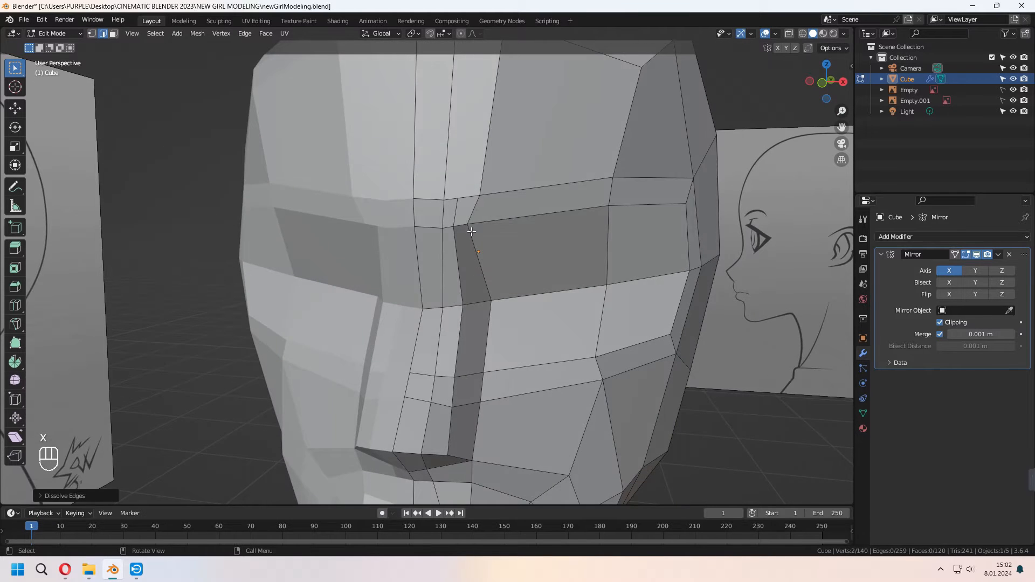
# - Reposition the vertices around the inner brow and eye area in the front view
pyautogui.press('1')
pyautogui.click(469, 226)
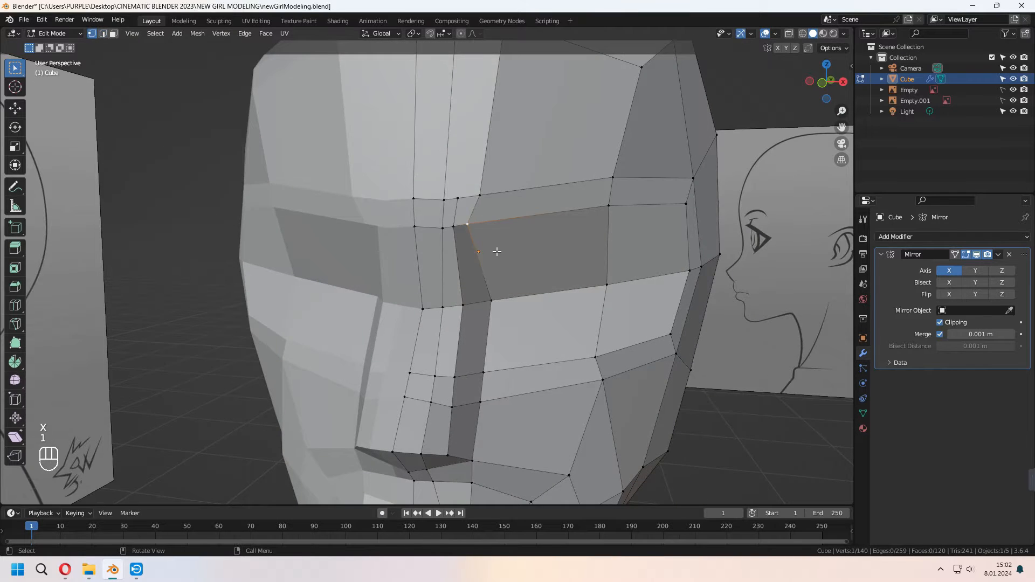
pyautogui.press('KP_1')
pyautogui.press('g')
pyautogui.press('g')
pyautogui.press('g')
pyautogui.click(503, 234)
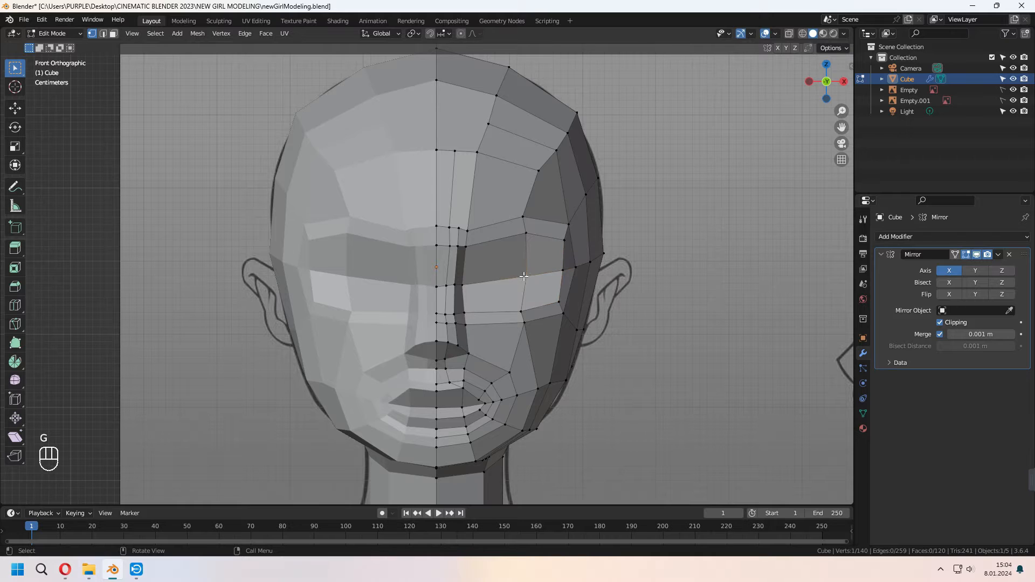
# - Delete the vertex in the middle of the eye area to open the eye socket
pyautogui.press('x')
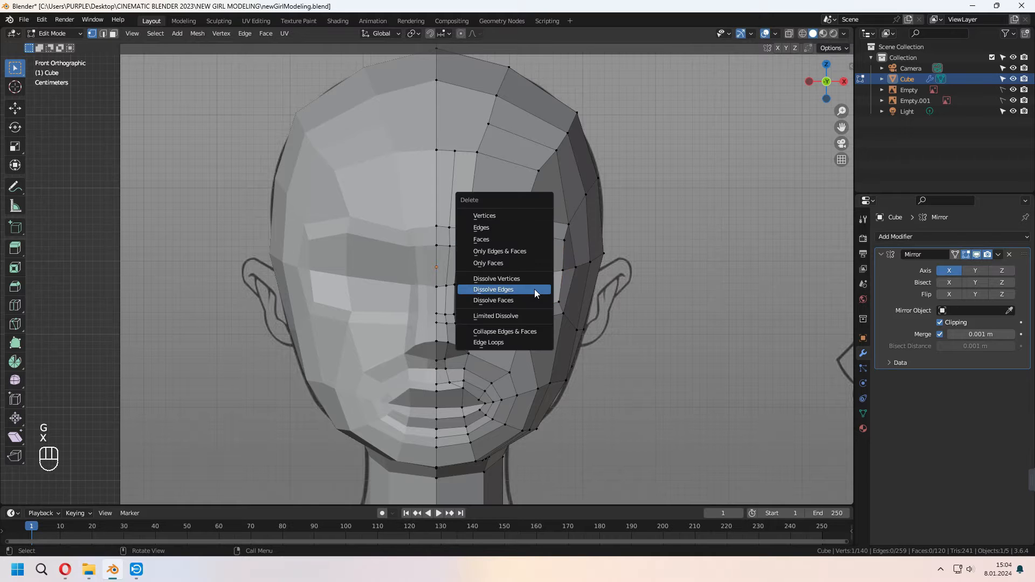
pyautogui.click(509, 217)
# - Bevel the horizontal edge loop running through the eye socket and around the side of the head
pyautogui.moveTo(510, 217); pyautogui.dragTo(470, 221, button='middle')
pyautogui.press('2')
pyautogui.keyDown('alt'); pyautogui.click(552, 257); pyautogui.keyUp('alt')
pyautogui.moveTo(553, 256); pyautogui.dragTo(379, 283, button='middle')
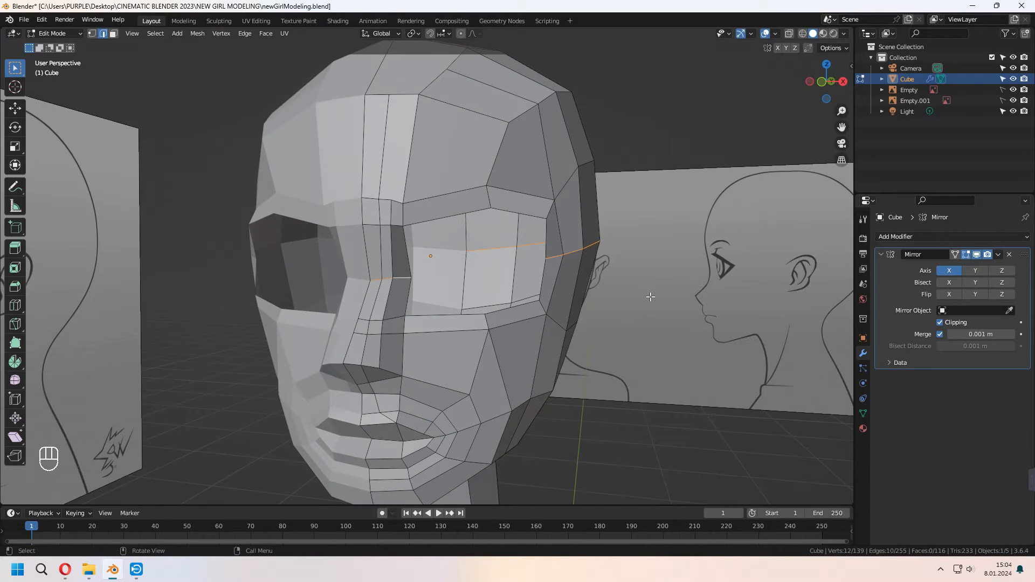
pyautogui.hotkey('ctrl', 'b')
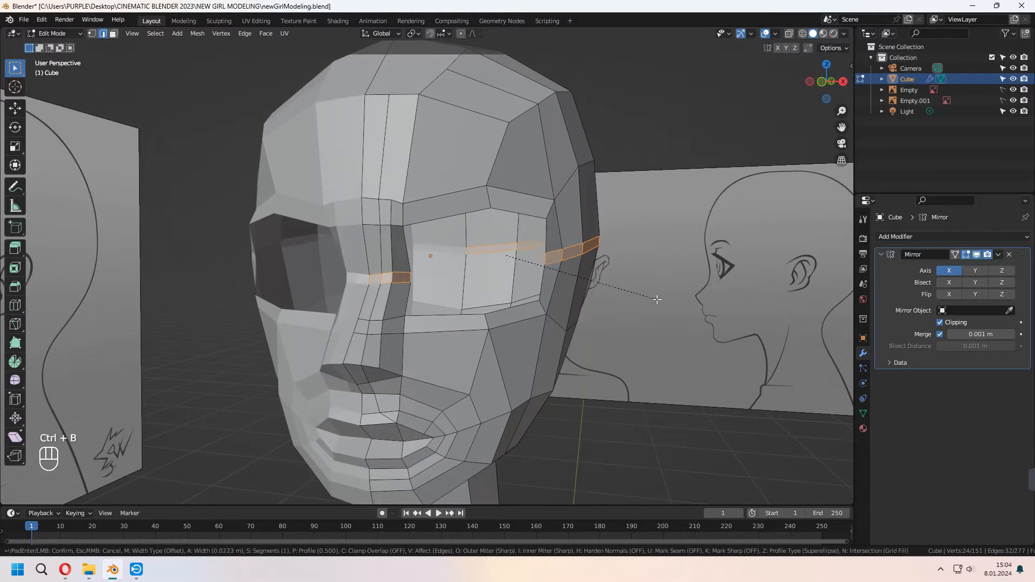
pyautogui.click(662, 296)
# - Extrude the eye socket's boundary loop, scale it inward, and flatten it along the Z axis
pyautogui.moveTo(662, 296); pyautogui.dragTo(624, 282, button='middle')
pyautogui.keyDown('alt'); pyautogui.click(592, 323); pyautogui.keyUp('alt')
pyautogui.press('e')
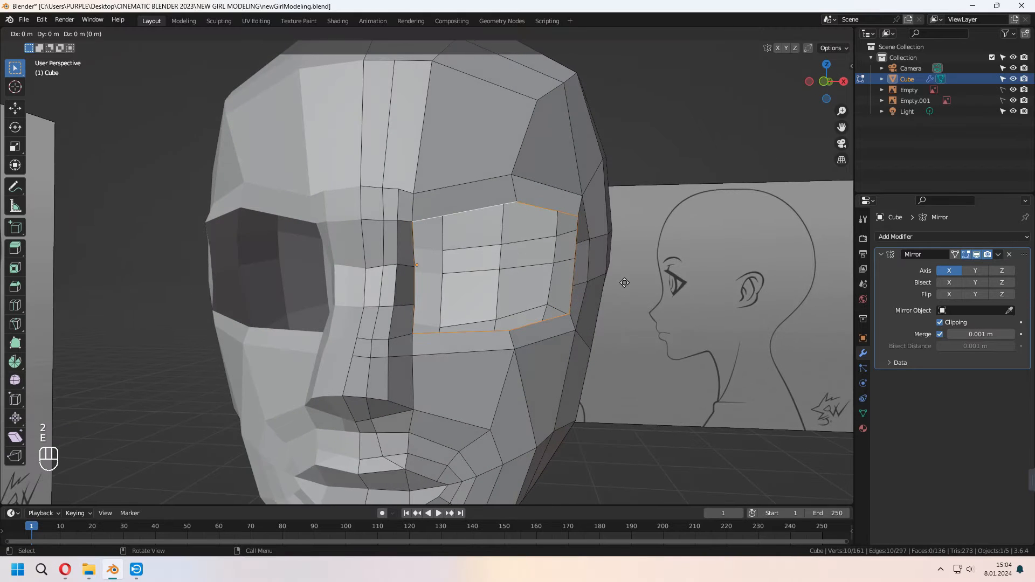
pyautogui.rightClick(624, 282)
pyautogui.press('s')
pyautogui.click(643, 295)
pyautogui.moveTo(643, 295); pyautogui.dragTo(647, 286, button='middle')
pyautogui.press('s')
pyautogui.press('z')
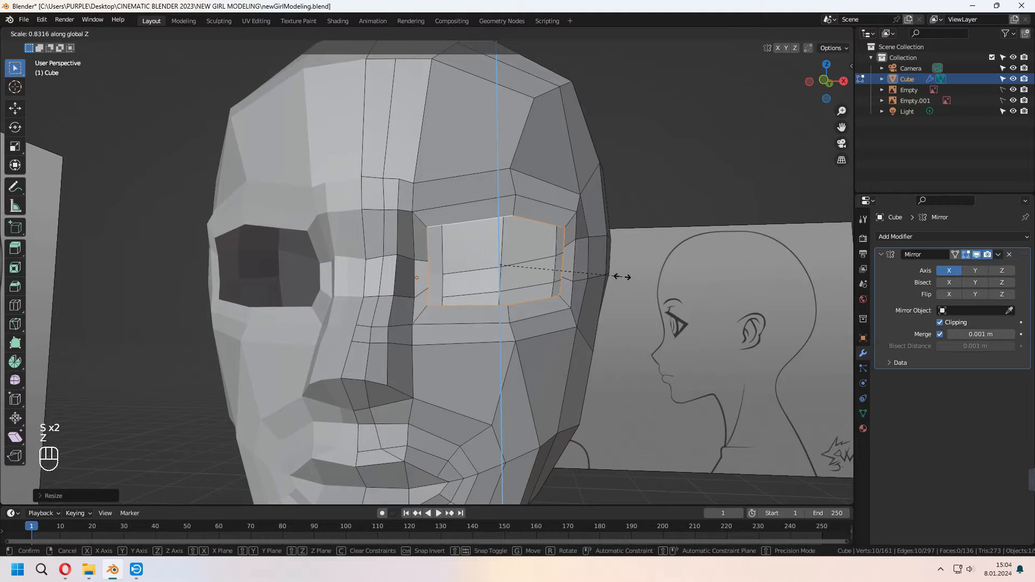
pyautogui.click(620, 276)
# - Slide the vertices at the socket's upper inner corner and upper middle along their edges in the front view
pyautogui.press('KP_1')
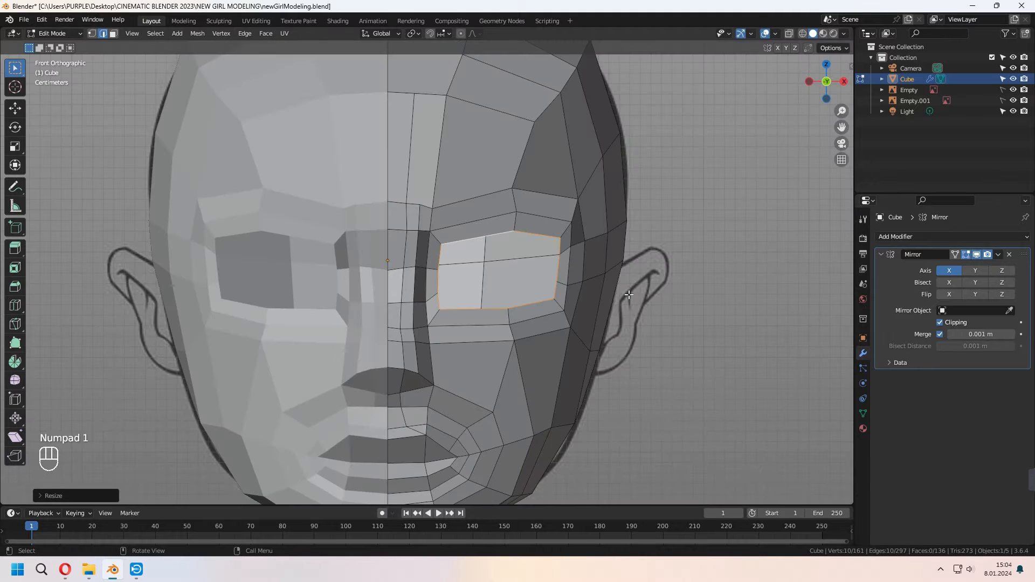
pyautogui.scroll(1, 625, 295)
pyautogui.press('1')
pyautogui.click(448, 241)
pyautogui.press('g')
pyautogui.press('g')
pyautogui.click(467, 285)
pyautogui.click(533, 223)
pyautogui.keyDown('shift'); pyautogui.click(536, 201); pyautogui.keyUp('shift')
pyautogui.press('g')
pyautogui.press('g')
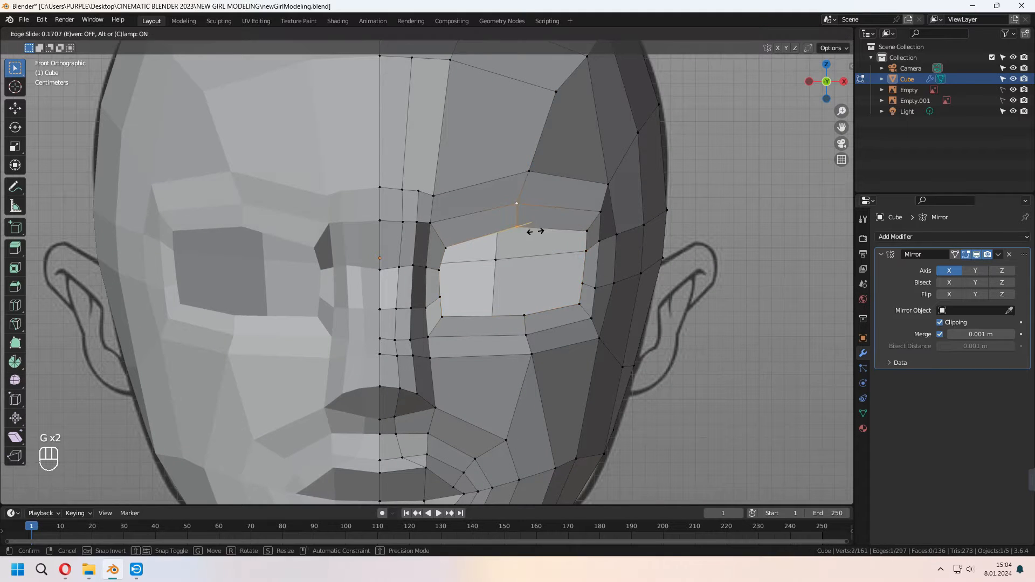
pyautogui.click(535, 230)
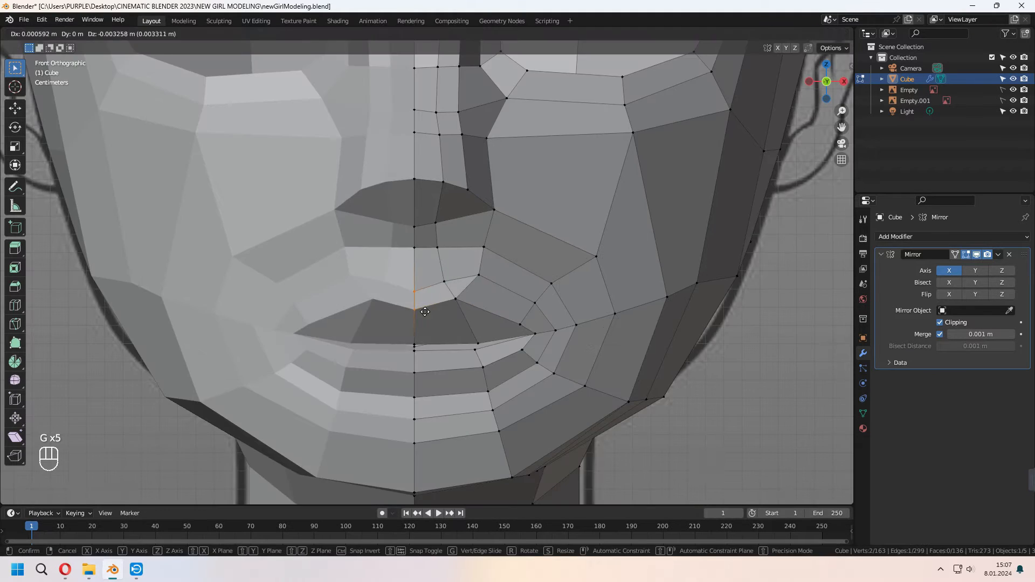
# - Loop-cut the cheek from the eye socket down to the lips and slide the vertices near the mouth corner
pyautogui.moveTo(512, 345); pyautogui.dragTo(547, 345, button='middle')
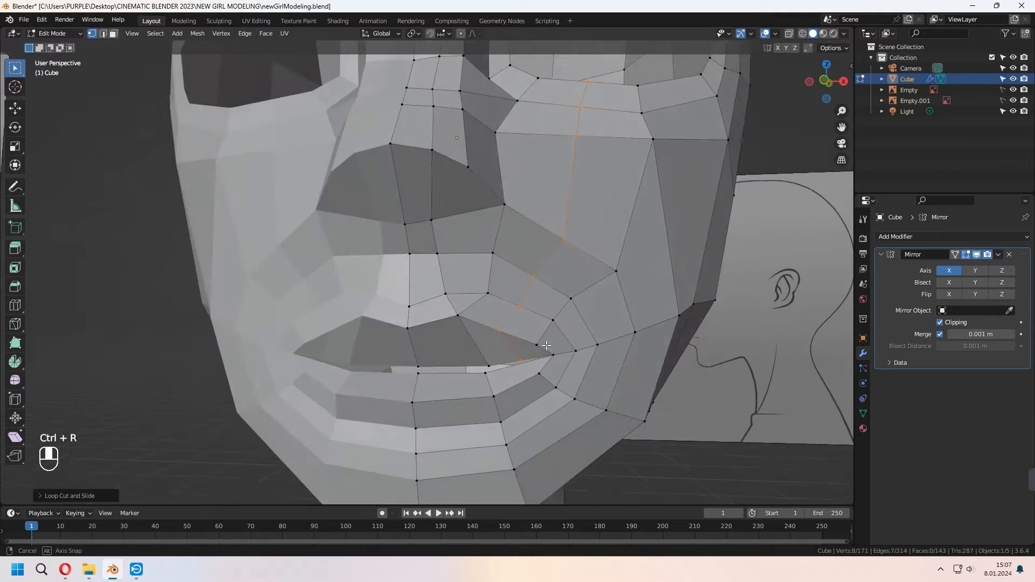
pyautogui.click(541, 374)
pyautogui.press('g')
pyautogui.press('g')
pyautogui.click(541, 374)
pyautogui.scroll(3, 534, 377)
pyautogui.press('g')
pyautogui.press('g')
pyautogui.click(519, 393)
pyautogui.moveTo(517, 394); pyautogui.dragTo(453, 414, button='middle')
pyautogui.press('Tab')
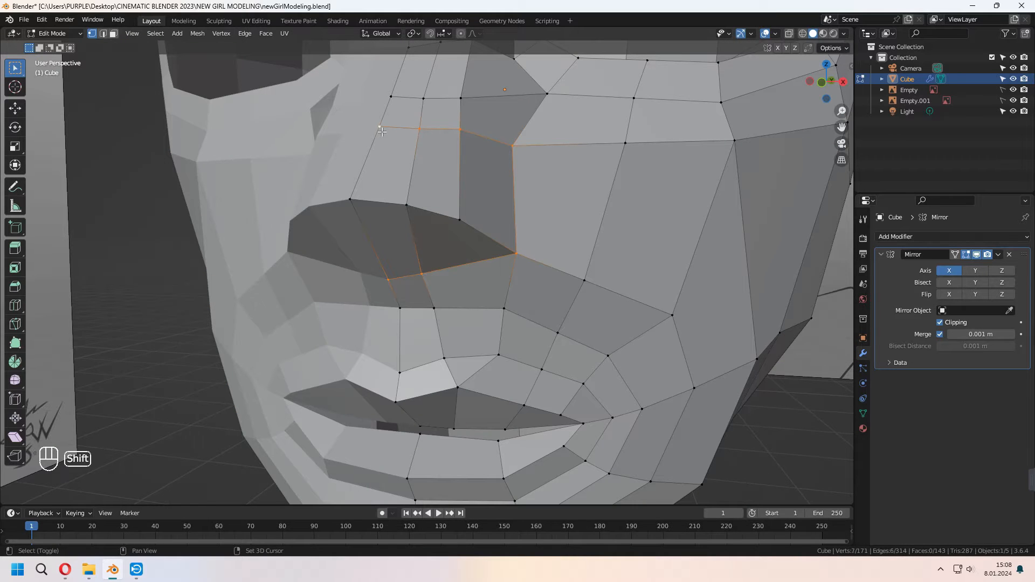
# - Bevel the selected edge path running over the nose, down its side and under the nostril
pyautogui.moveTo(522, 244); pyautogui.dragTo(490, 253, button='middle')
pyautogui.hotkey('ctrl', 'b')
pyautogui.click(548, 268)
pyautogui.moveTo(547, 268); pyautogui.dragTo(574, 281, button='middle')
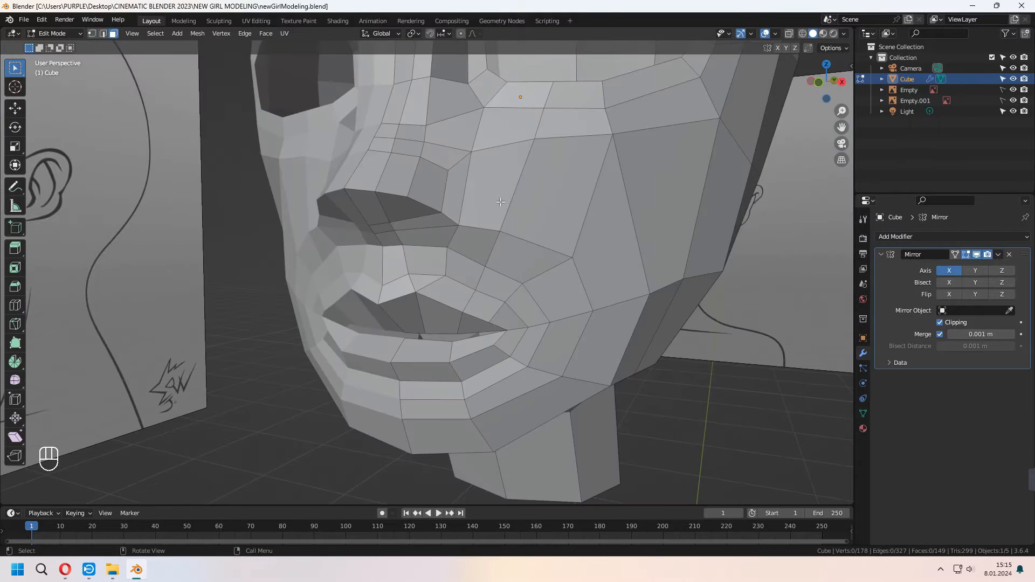
# - Delete the faces between the side of the nose and the cheek
pyautogui.moveTo(501, 201); pyautogui.dragTo(426, 217, button='middle')
pyautogui.click(430, 224)
pyautogui.press('x')
pyautogui.click(430, 247)
pyautogui.moveTo(461, 268)
pyautogui.mouseDown(button='middle')
pyautogui.moveTo(473, 238)
pyautogui.moveTo(461, 257)
pyautogui.mouseUp(button='middle')
pyautogui.click(473, 229)
pyautogui.keyDown('shift'); pyautogui.click(461, 192); pyautogui.keyUp('shift')
pyautogui.press('x')
pyautogui.click(462, 193)
pyautogui.click(461, 187)
pyautogui.press('x')
pyautogui.click(459, 190)
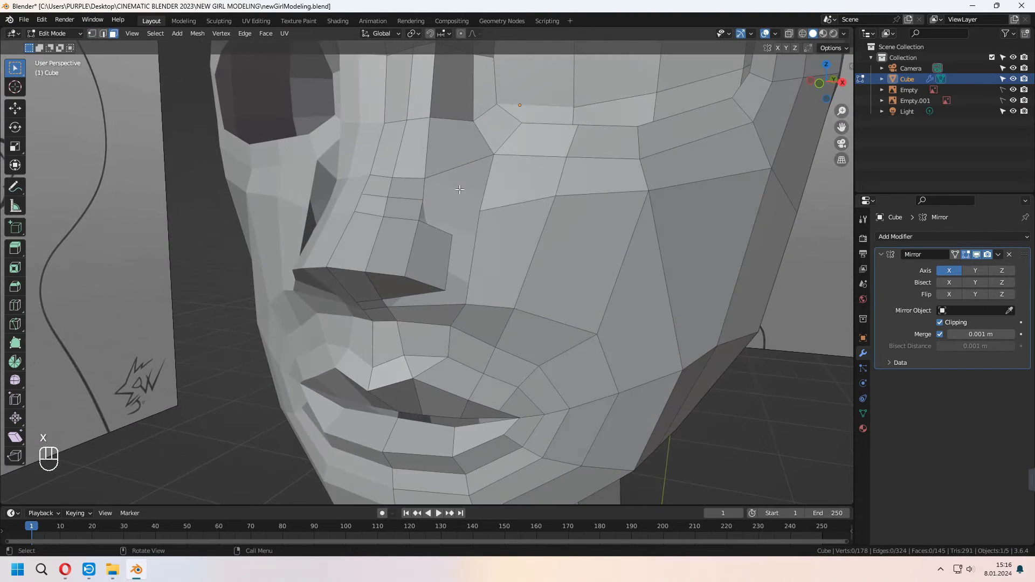
# - Delete the remaining surplus faces beside the nose bridge and around the nostril
pyautogui.click(448, 151)
pyautogui.press('x')
pyautogui.click(447, 152)
pyautogui.moveTo(448, 205)
pyautogui.mouseDown(button='middle')
pyautogui.moveTo(486, 226)
pyautogui.moveTo(431, 215)
pyautogui.mouseUp(button='middle')
pyautogui.scroll(1, 426, 232)
pyautogui.click(415, 253)
pyautogui.press('x')
pyautogui.click(416, 257)
# - Extrude the outer edge of the nose wing toward the cheek and move the new vertices along the Z axis
pyautogui.moveTo(416, 259); pyautogui.dragTo(502, 259, button='middle')
pyautogui.keyDown('shift'); pyautogui.click(469, 206); pyautogui.keyUp('shift')
pyautogui.press('e')
pyautogui.click(493, 285)
pyautogui.click(500, 189)
pyautogui.keyDown('shift'); pyautogui.click(506, 218); pyautogui.keyUp('shift')
pyautogui.press('g')
pyautogui.press('z')
pyautogui.click(522, 236)
# - Fill a face on the nostril's underside and reposition the nose wing's outer vertices against the front view
pyautogui.click(420, 250)
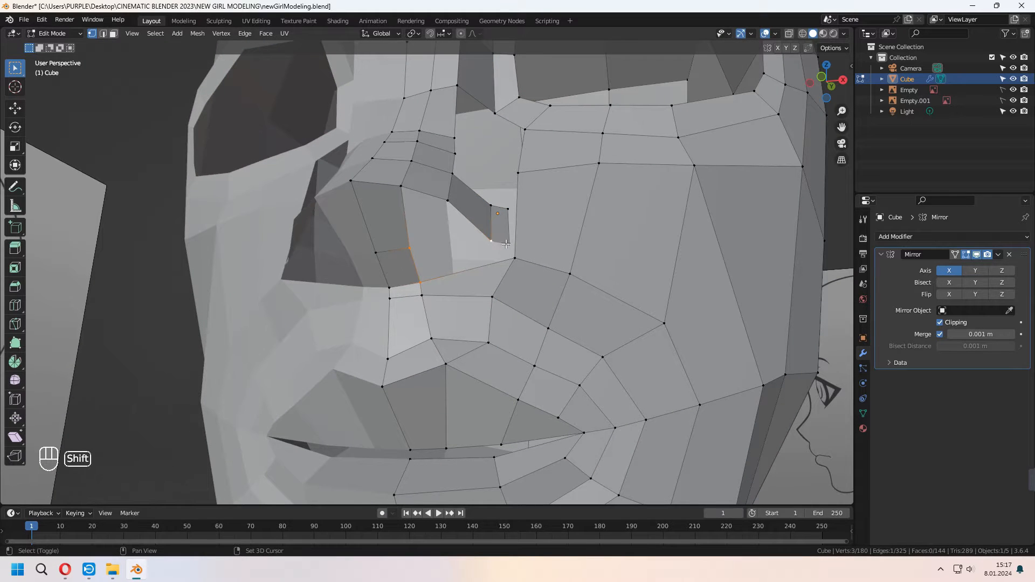
pyautogui.press('f')
pyautogui.moveTo(514, 261); pyautogui.dragTo(502, 227, button='middle')
pyautogui.click(502, 213)
pyautogui.keyDown('shift'); pyautogui.click(504, 244); pyautogui.keyUp('shift')
pyautogui.press('KP_1')
pyautogui.press('g')
pyautogui.click(492, 225)
pyautogui.click(535, 241)
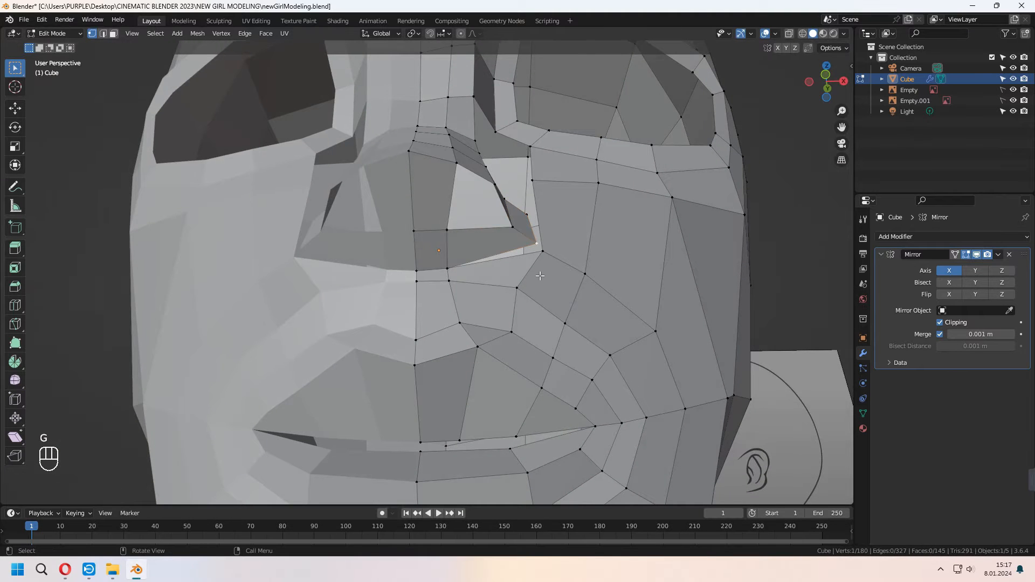
# - Merge the nose wing's lower outer vertex with the adjoining cheek vertex at their center
pyautogui.moveTo(541, 265); pyautogui.dragTo(534, 311, button='middle')
pyautogui.press('m')
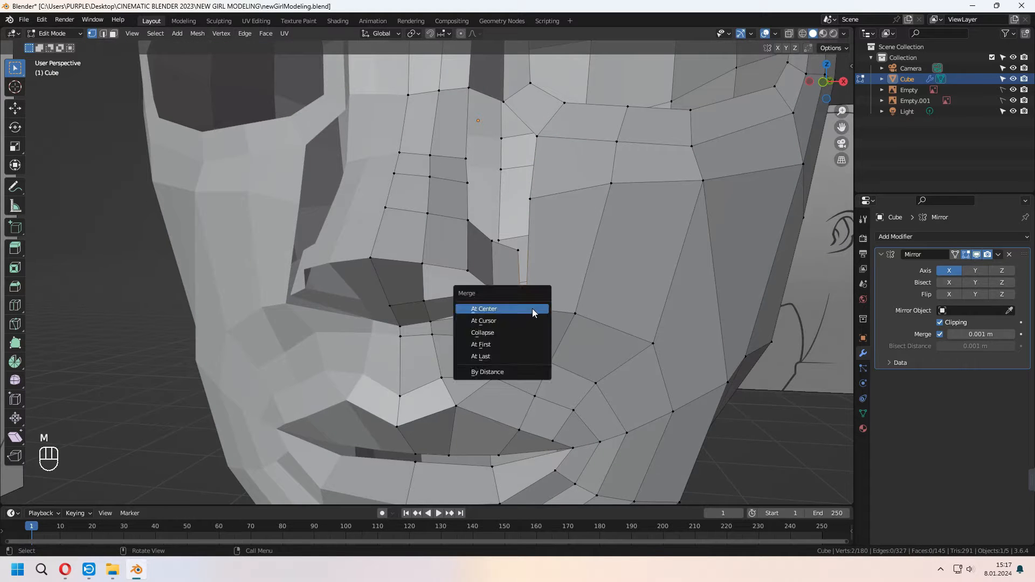
pyautogui.click(532, 309)
# - Lower the row of upper cheek vertices beside the nose and merge the nose wing's upper vertex with its neighbor
pyautogui.click(530, 200)
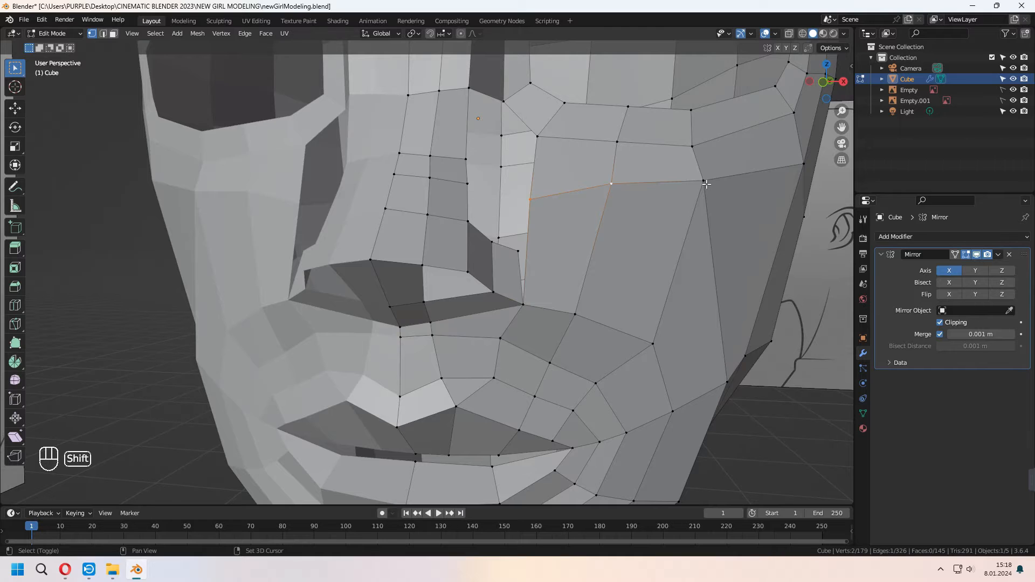
pyautogui.press('g')
pyautogui.click(743, 283)
pyautogui.click(804, 164)
pyautogui.press('g')
pyautogui.click(802, 188)
pyautogui.click(531, 227)
pyautogui.press('g')
pyautogui.click(537, 220)
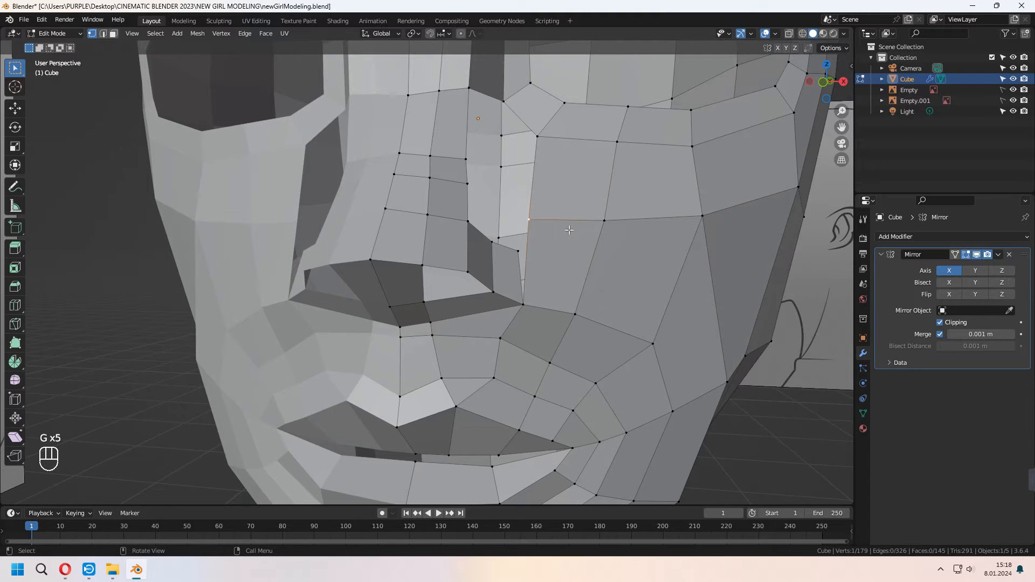
pyautogui.press('m')
pyautogui.click(518, 254)
# - Extrude the nose wing's upper edge upward along the cheek and fill the face joining it to the nose side
pyautogui.moveTo(542, 263); pyautogui.dragTo(493, 283, button='middle')
pyautogui.keyDown('shift'); pyautogui.click(420, 343); pyautogui.keyUp('shift')
pyautogui.press('e')
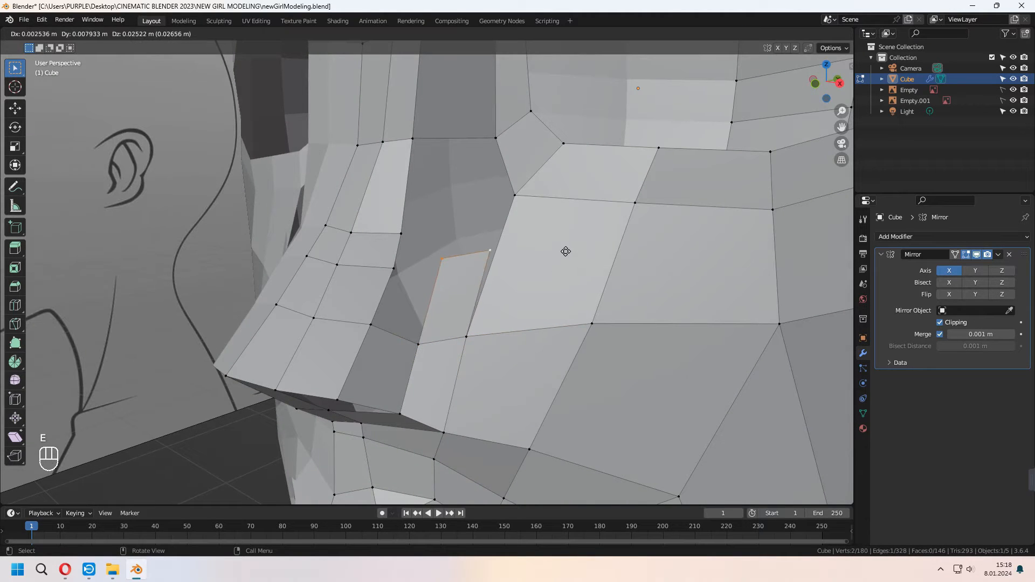
pyautogui.click(567, 259)
pyautogui.click(418, 344)
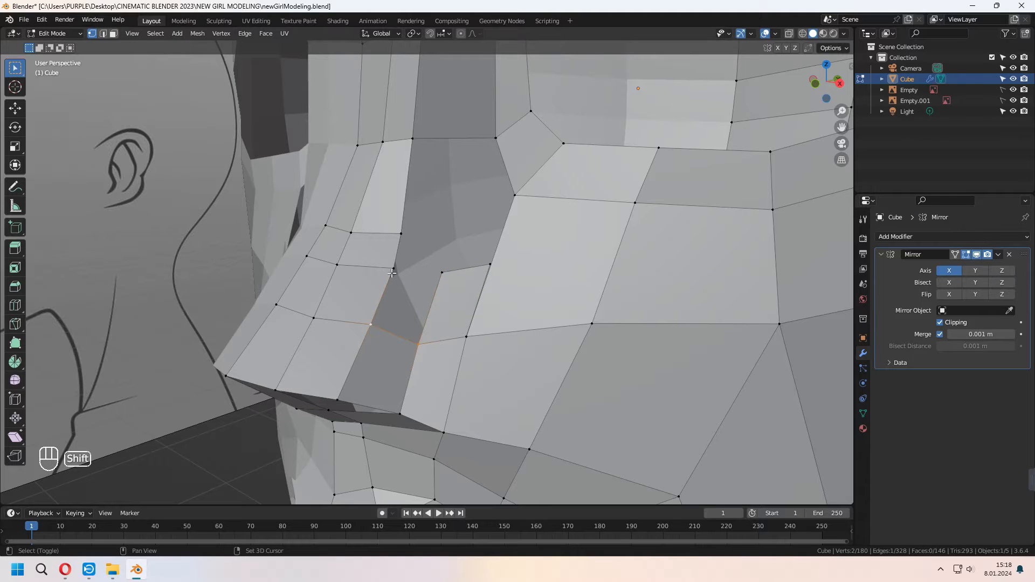
pyautogui.press('f')
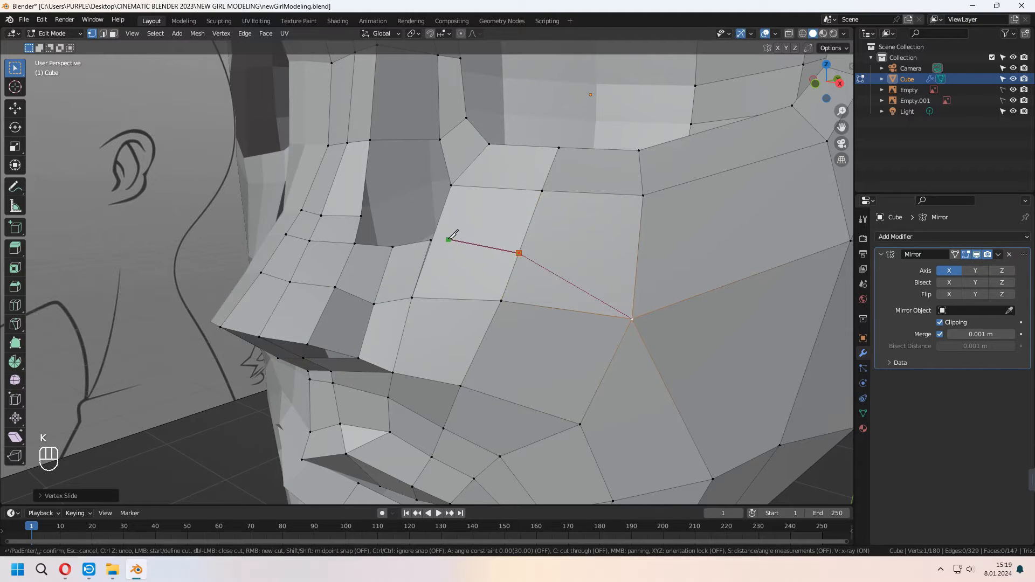
# - Knife-cut an edge across the upper cheek toward the nose and merge the vertices at its nose end
pyautogui.press('Return')
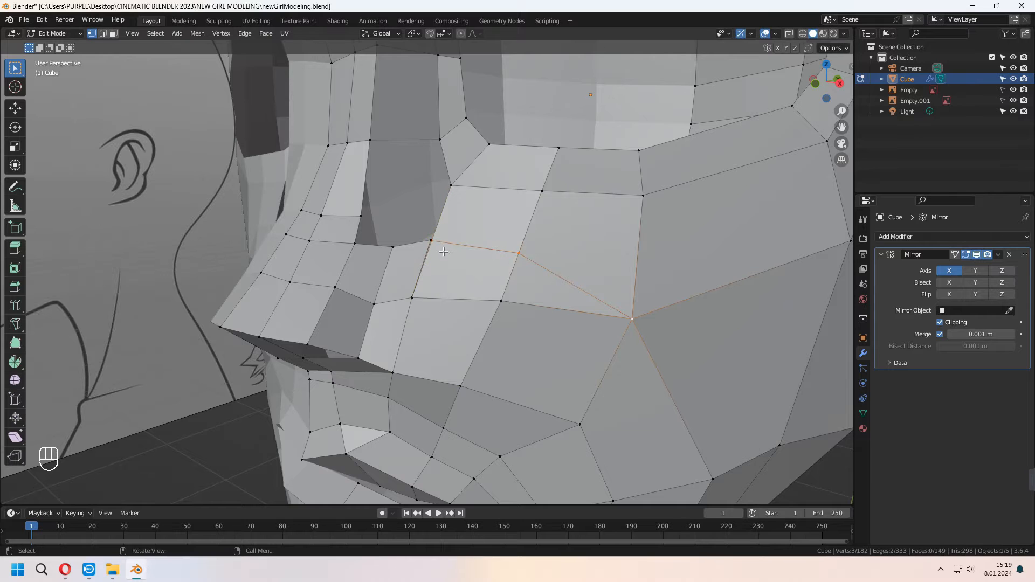
pyautogui.scroll(4, 447, 252)
pyautogui.press('m')
pyautogui.click(442, 208)
pyautogui.scroll(-5, 443, 210)
# - Knife-cut an edge line down the cheek to the jaw and dissolve the surplus edge on the upper cheek
pyautogui.press('k')
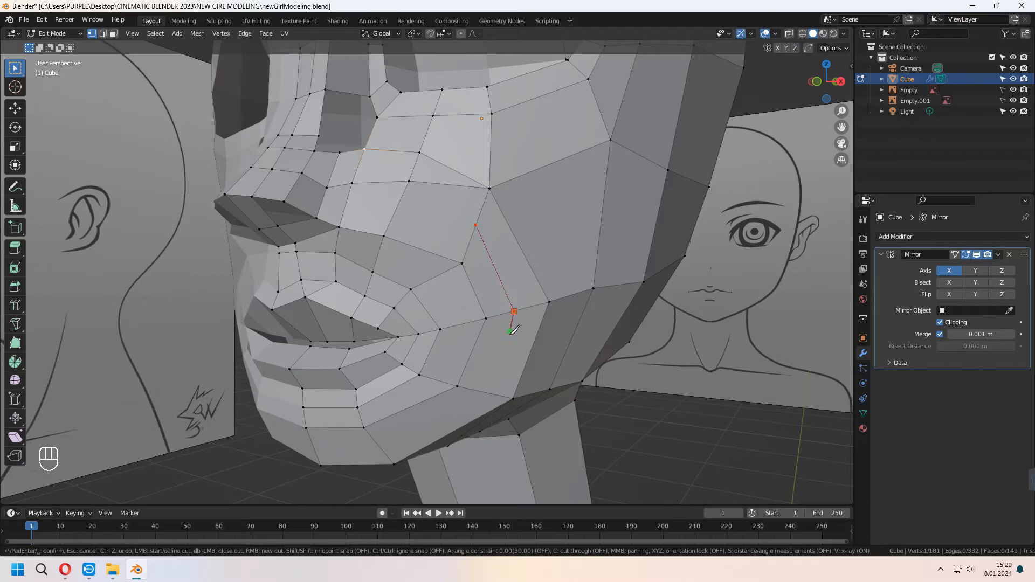
pyautogui.press('Return')
pyautogui.moveTo(470, 226); pyautogui.dragTo(443, 253, button='middle')
pyautogui.hotkey('ctrl', 'z')
pyautogui.press('2')
pyautogui.click(440, 255)
pyautogui.press('x')
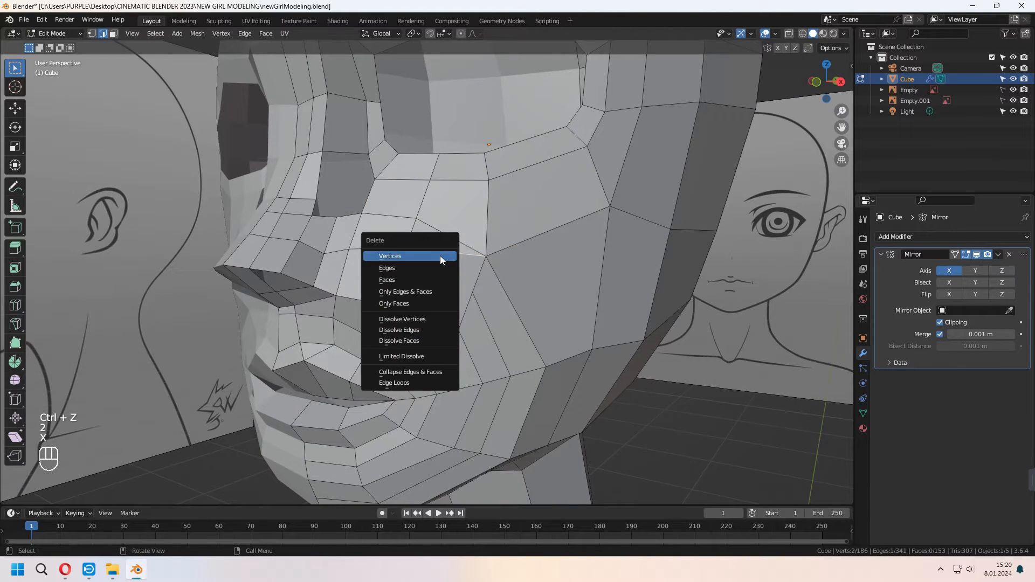
pyautogui.click(428, 329)
pyautogui.moveTo(432, 324); pyautogui.dragTo(460, 322, button='middle')
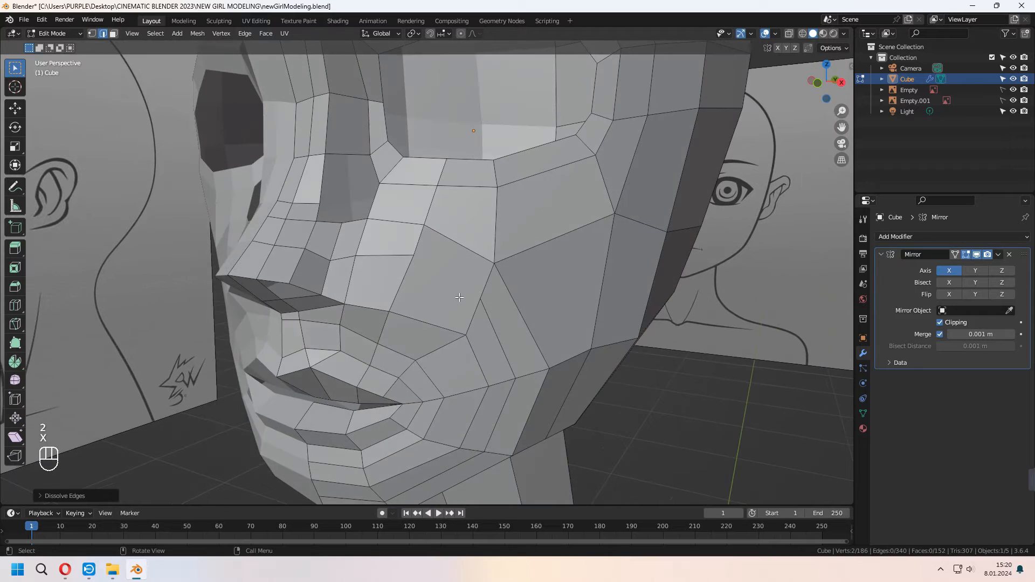
# - Knife-cut a connecting edge across the large face in the middle of the cheek
pyautogui.press('k')
pyautogui.click(492, 306)
pyautogui.press('Return')
# - Knife-cut an edge from the vertex above the upper lip down through the lip to the mouth opening
pyautogui.press('k')
pyautogui.keyDown('shift'); pyautogui.moveTo(349, 276); pyautogui.dragTo(419, 284, button='middle'); pyautogui.keyUp('shift')
pyautogui.moveTo(381, 221); pyautogui.dragTo(384, 236, button='middle')
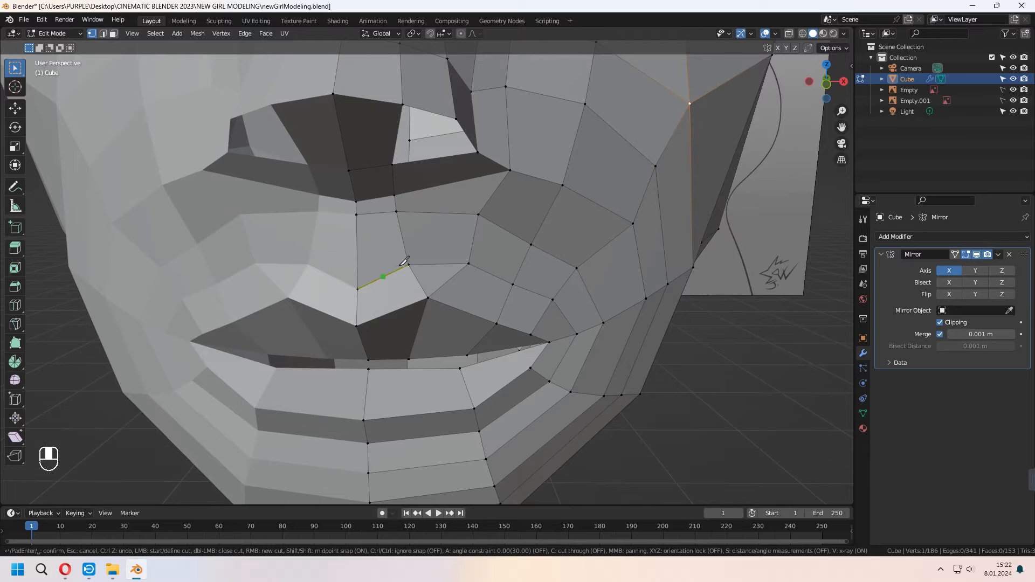
pyautogui.press('ctrl')
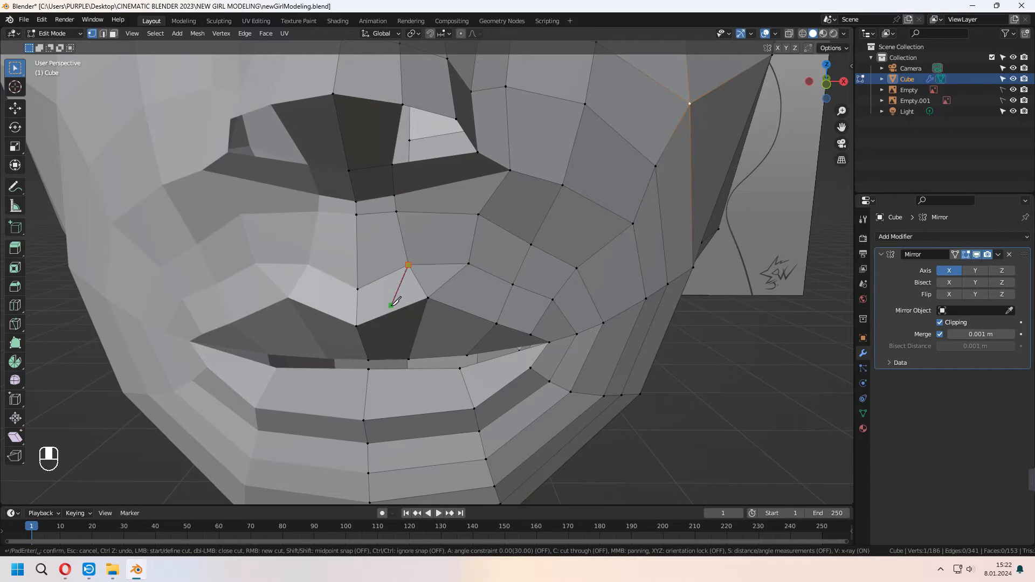
pyautogui.click(390, 358)
pyautogui.press('Return')
# - Dissolve the old diagonal edge beside the new cut on the upper lip
pyautogui.moveTo(424, 346); pyautogui.dragTo(402, 326, button='middle')
pyautogui.press('2')
pyautogui.click(388, 254)
pyautogui.press('x')
pyautogui.click(388, 254)
pyautogui.press('1')
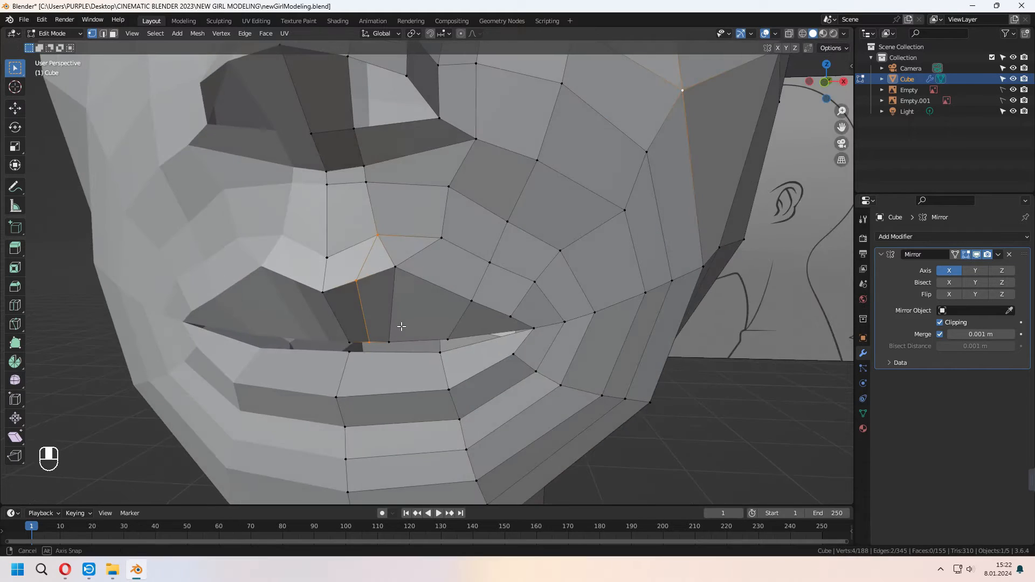
# - Slide and reposition the vertices along the upper lip's edge to smooth its contour
pyautogui.press('g')
pyautogui.press('g')
pyautogui.click(421, 270)
pyautogui.click(342, 260)
pyautogui.press('g')
pyautogui.click(356, 258)
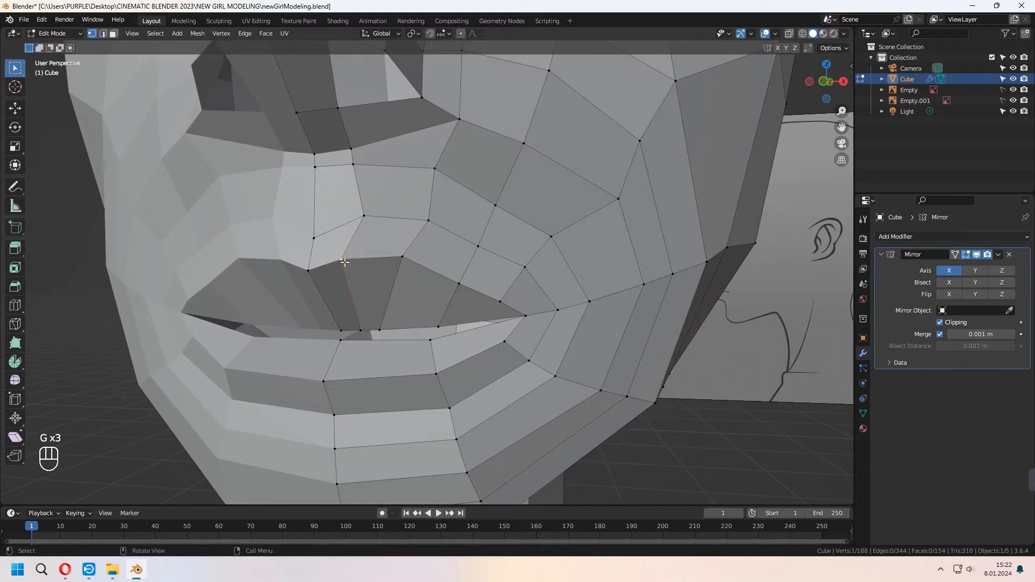
pyautogui.scroll(1, 350, 260)
pyautogui.press('g')
pyautogui.click(326, 263)
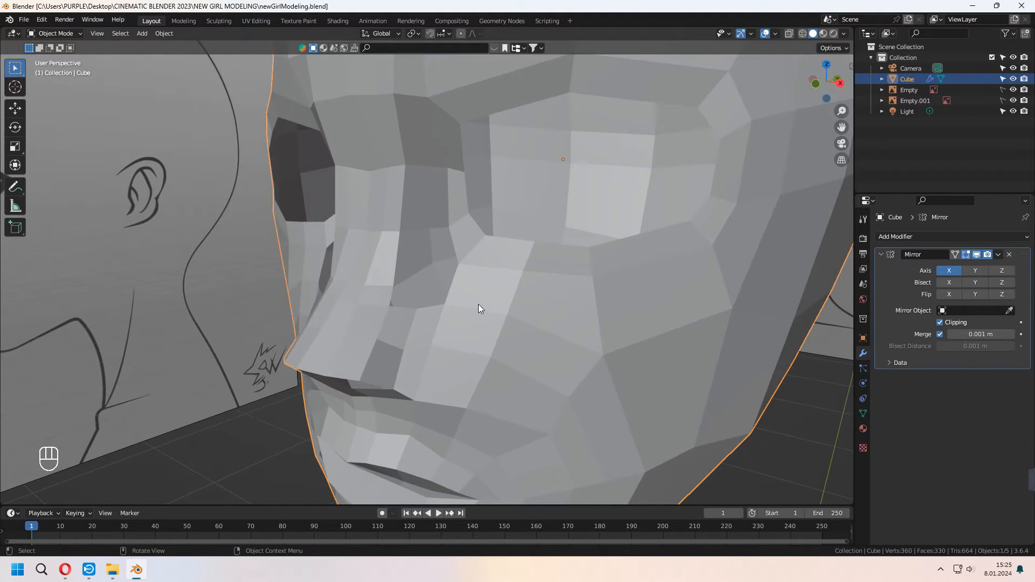
# - Rip-fill the edge at the eye socket's lower inner corner to add a face there
pyautogui.press('Tab')
pyautogui.moveTo(478, 305); pyautogui.dragTo(435, 275, button='middle')
pyautogui.keyDown('shift'); pyautogui.click(414, 268); pyautogui.keyUp('shift')
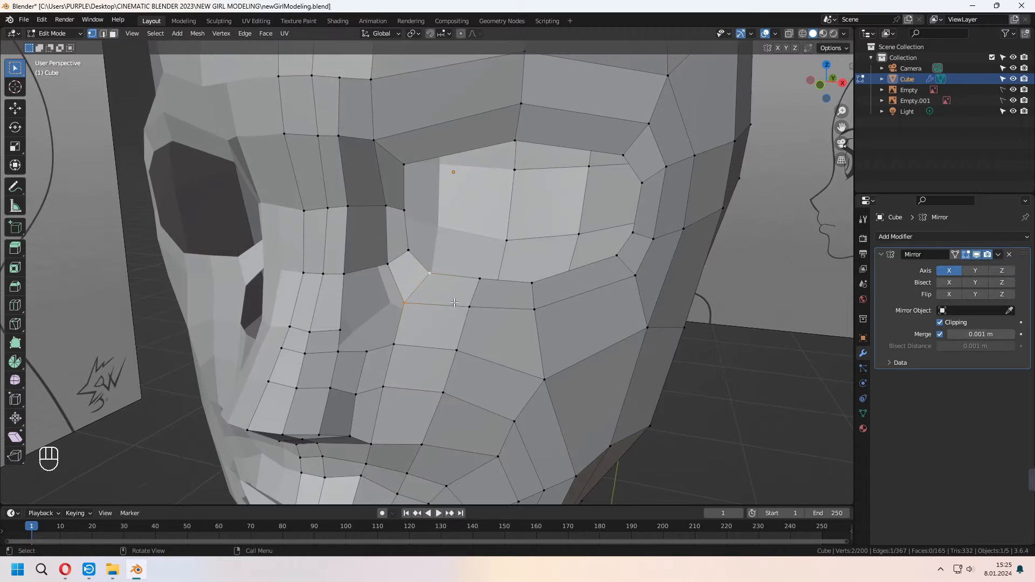
pyautogui.hotkey('alt', 'v')
pyautogui.click(465, 309)
# - Delete the narrow face at the socket's lower inner corner and fill the gap with a new face
pyautogui.press('3')
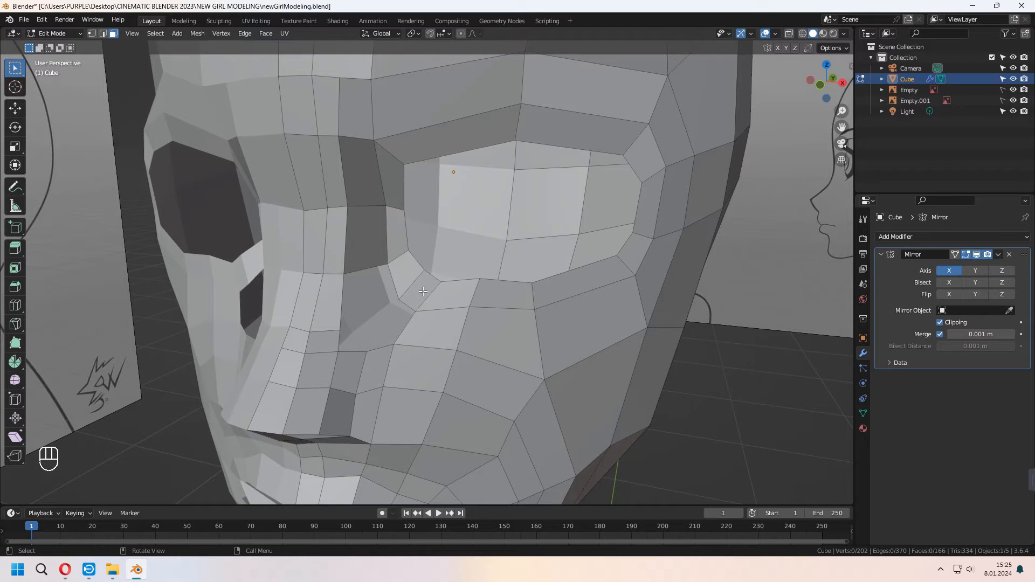
pyautogui.press('x')
pyautogui.click(397, 244)
pyautogui.keyDown('shift'); pyautogui.moveTo(409, 294); pyautogui.dragTo(444, 320, button='middle'); pyautogui.keyUp('shift')
pyautogui.press('1')
pyautogui.scroll(1, 432, 294)
pyautogui.scroll(1, 438, 312)
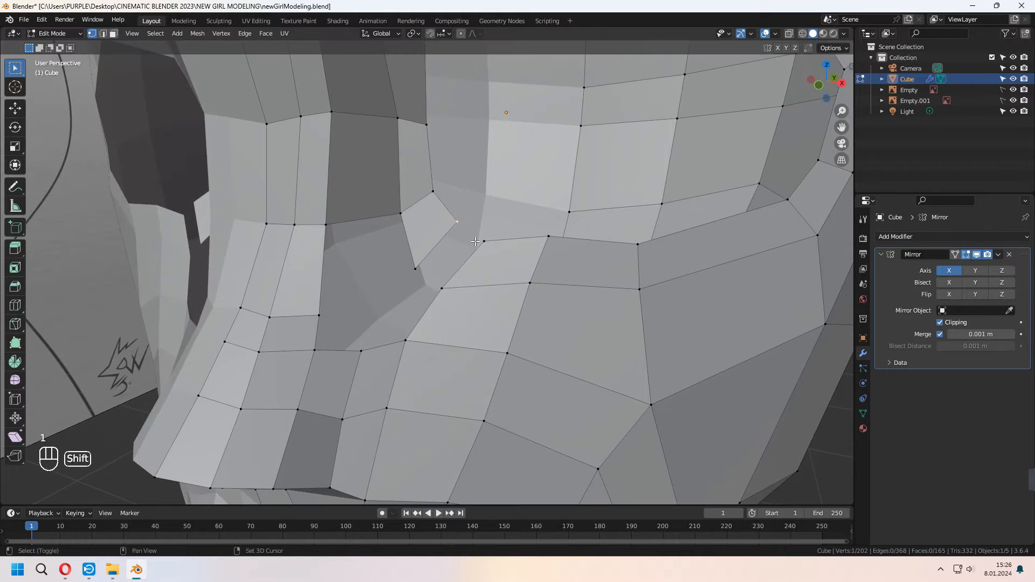
pyautogui.press('f')
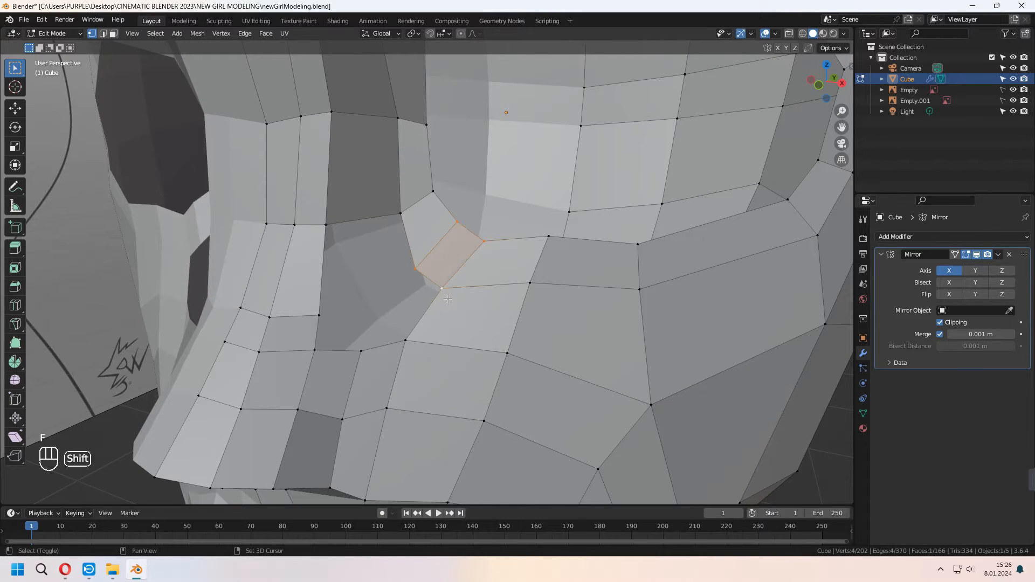
# - Extrude the corner face's lower edge down beside the cheek and merge its outer vertex with the adjoining cheek vertex
pyautogui.scroll(1, 445, 292)
pyautogui.keyDown('shift'); pyautogui.moveTo(445, 292); pyautogui.dragTo(430, 242, button='middle'); pyautogui.keyUp('shift')
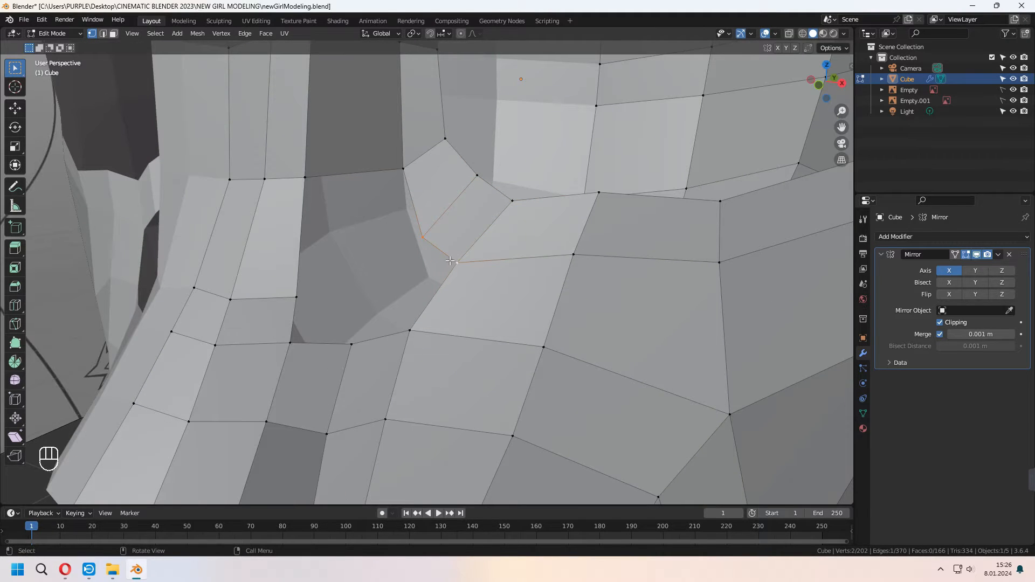
pyautogui.press('e')
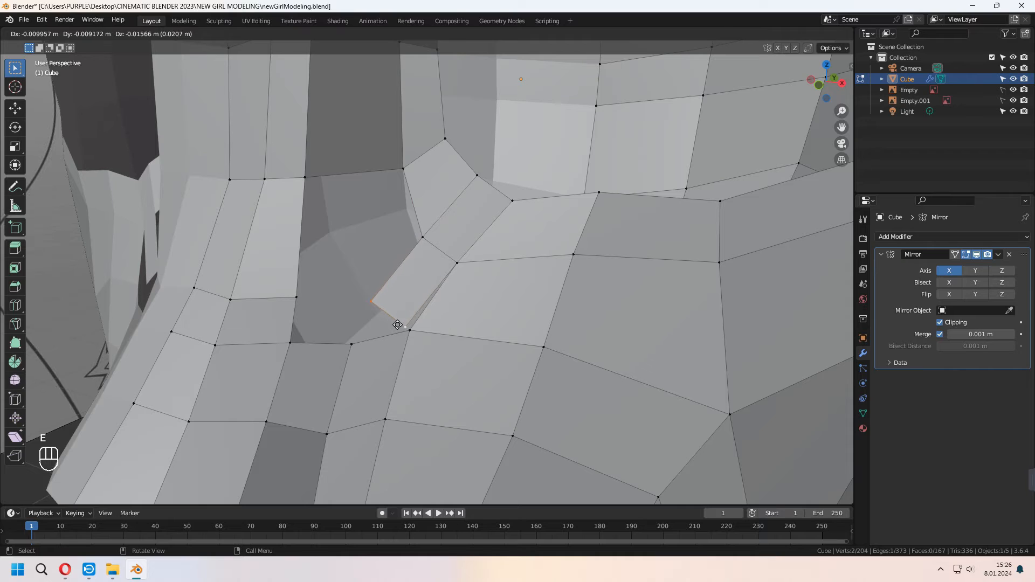
pyautogui.click(397, 325)
pyautogui.press('m')
pyautogui.click(403, 322)
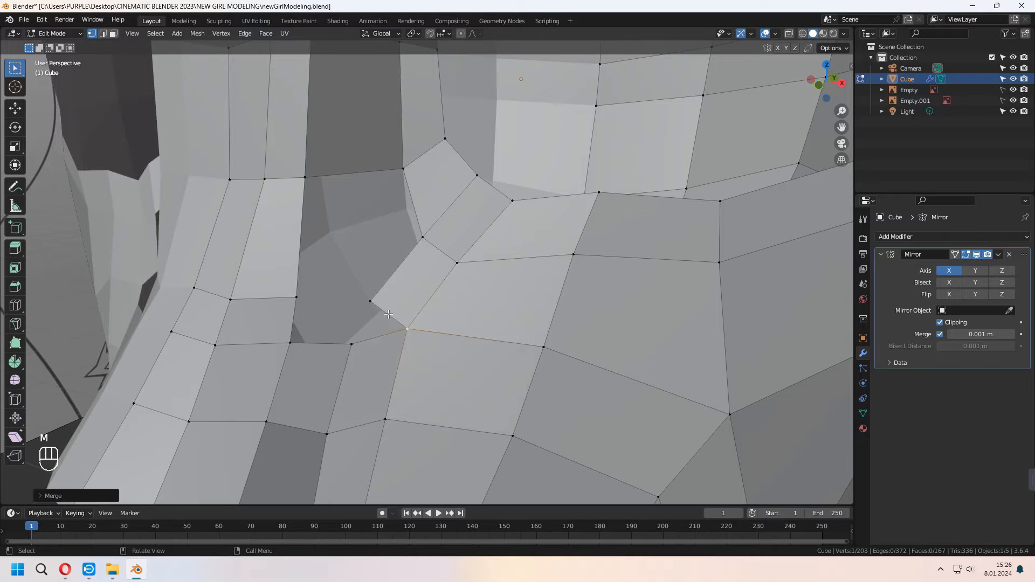
# - Merge the corner face's inner lower vertex with the adjoining vertex beside the nose and slide the merged vertex along its edge
pyautogui.press('m')
pyautogui.click(357, 344)
pyautogui.moveTo(357, 344); pyautogui.dragTo(413, 350, button='middle')
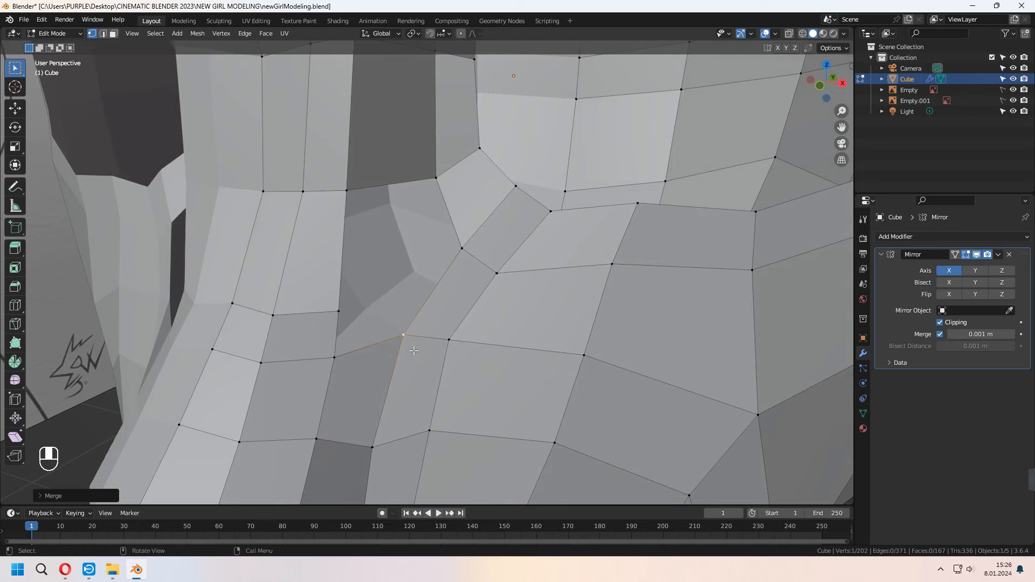
pyautogui.press('g')
pyautogui.press('g')
pyautogui.click(317, 293)
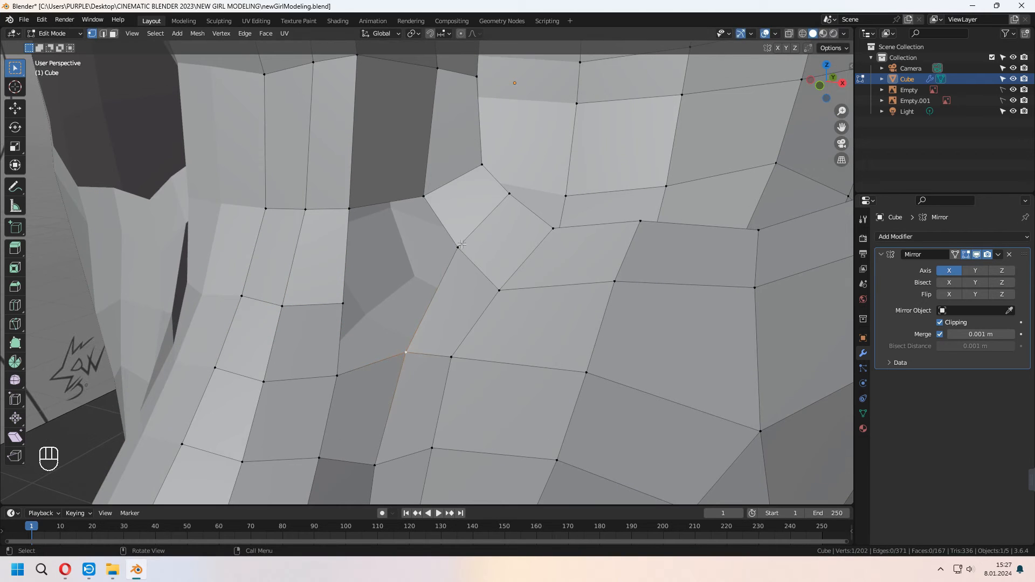
# - Slide the vertex above the merged one down its edge and fill the gap toward the side of the nose with a face
pyautogui.click(459, 254)
pyautogui.press('g')
pyautogui.press('g')
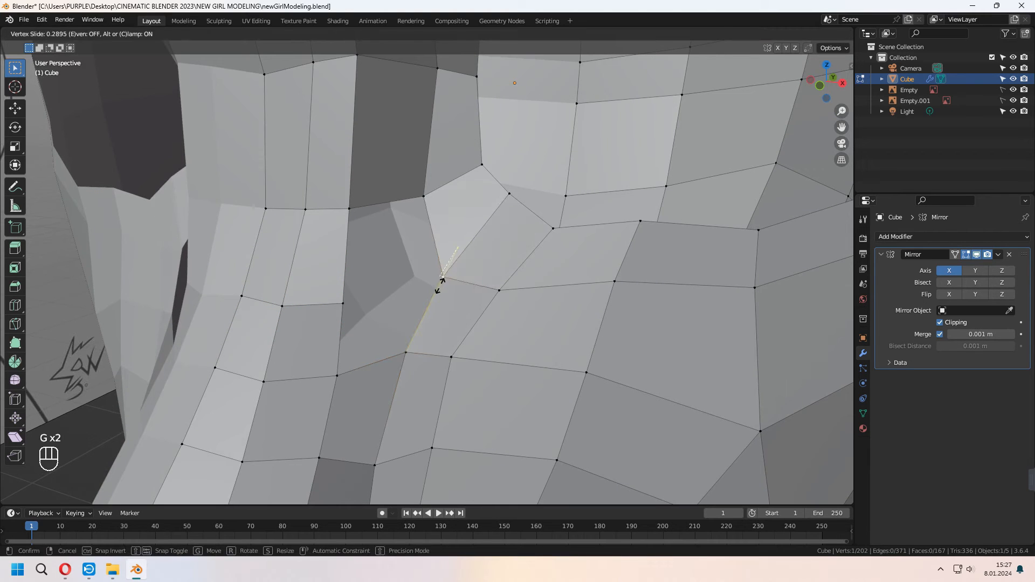
pyautogui.click(441, 282)
pyautogui.keyDown('shift'); pyautogui.click(343, 304); pyautogui.keyUp('shift')
pyautogui.press('f')
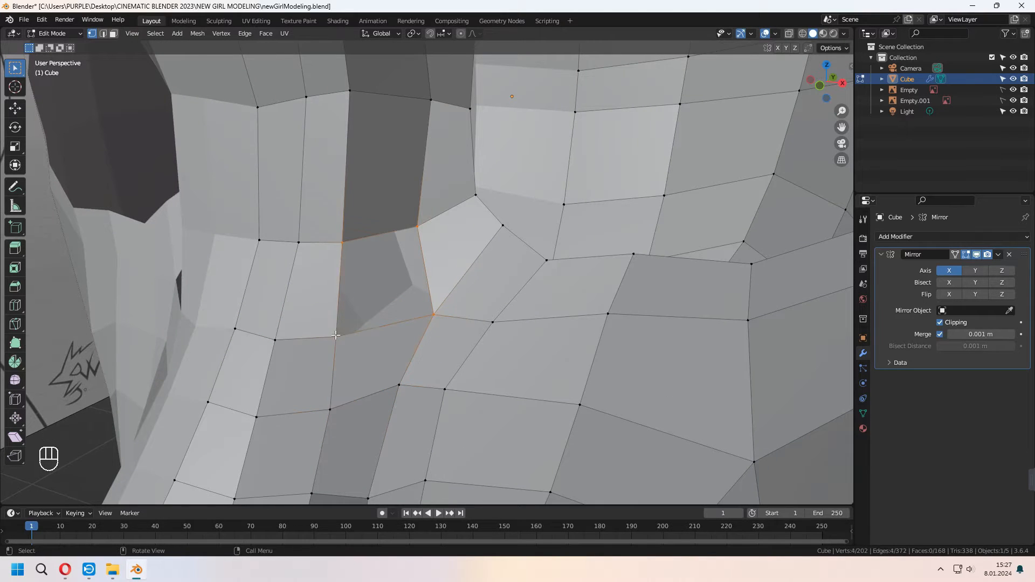
# - In the front view, reposition the cheek loop running from the eye socket to the mouth and slide its vertices for even spacing
pyautogui.scroll(-4, 336, 335)
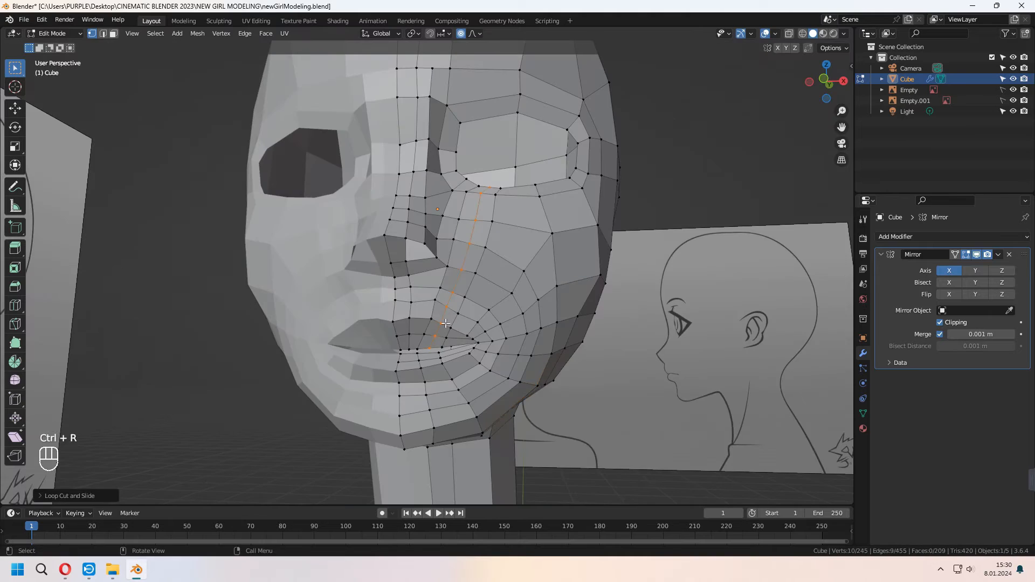
pyautogui.press('KP_1')
pyautogui.scroll(5, 385, 286)
pyautogui.press('g')
pyautogui.click(386, 286)
pyautogui.click(482, 158)
pyautogui.press('g')
pyautogui.press('g')
pyautogui.click(468, 232)
pyautogui.press('g')
pyautogui.press('g')
pyautogui.click(453, 286)
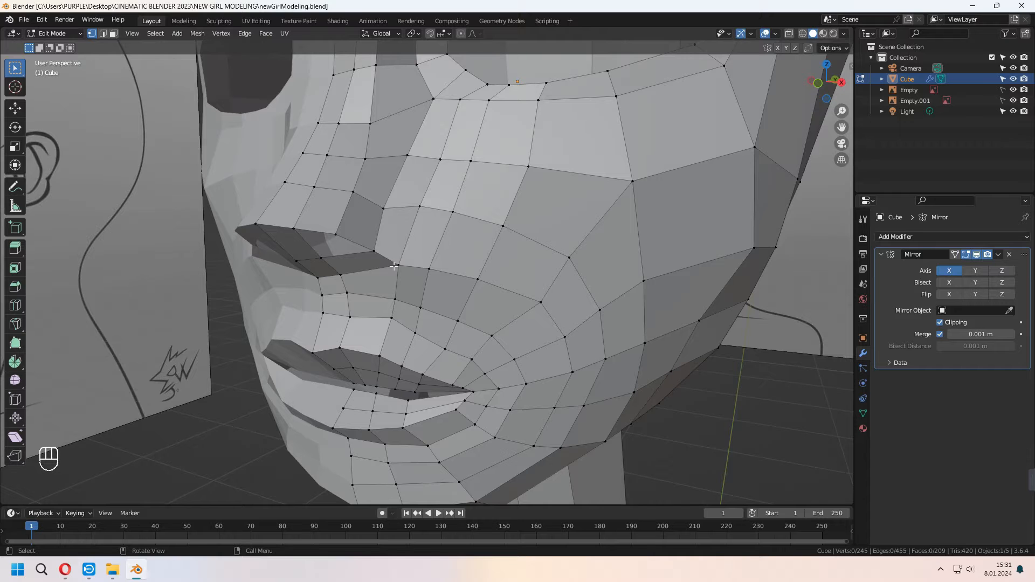
# - Knife-cut a new edge line from the cheek across the nose wing
pyautogui.press('k')
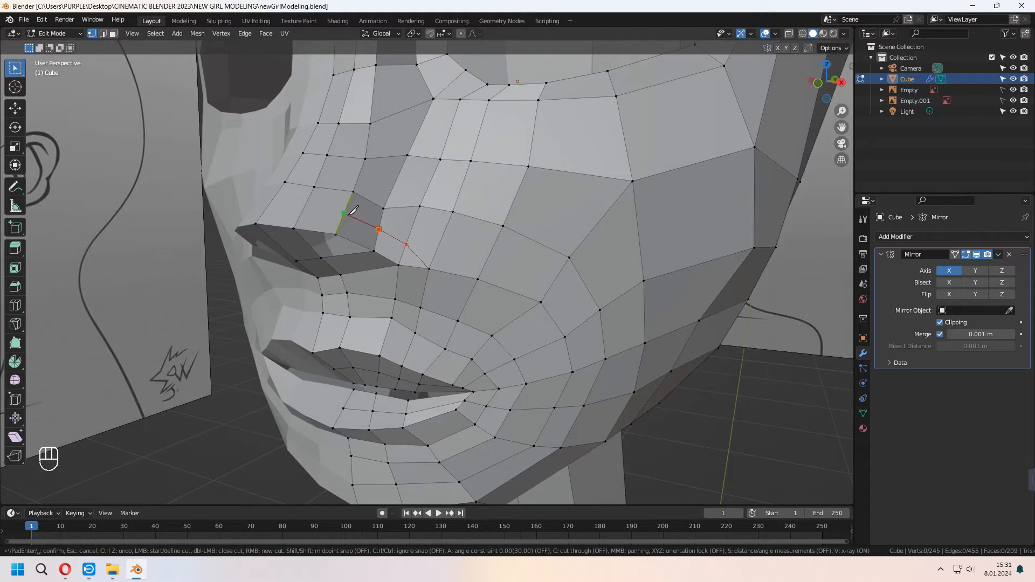
pyautogui.press('Return')
pyautogui.moveTo(336, 259); pyautogui.dragTo(451, 189, button='middle')
# - Reposition the vertices along the side of the nose up to the inner eye socket and save the file
pyautogui.click(450, 189)
pyautogui.press('g')
pyautogui.click(455, 193)
pyautogui.press('g')
pyautogui.click(463, 216)
pyautogui.press('g')
pyautogui.click(442, 118)
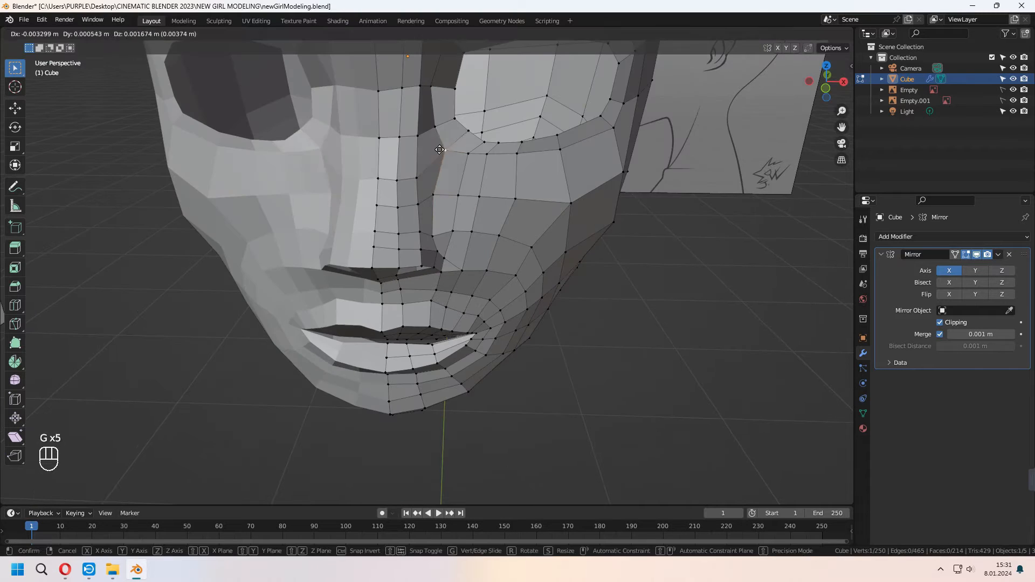
pyautogui.hotkey('ctrl', 's')
# - Select the nostril opening's edge loop, extrude it in place and scale the new loop inward
pyautogui.keyDown('alt'); pyautogui.click(395, 213); pyautogui.keyUp('alt')
pyautogui.moveTo(459, 259); pyautogui.dragTo(522, 272, button='middle')
pyautogui.scroll(1, 512, 243)
pyautogui.scroll(1, 522, 272)
pyautogui.keyDown('shift'); pyautogui.moveTo(522, 272); pyautogui.dragTo(561, 307, button='middle'); pyautogui.keyUp('shift')
pyautogui.press('e')
pyautogui.rightClick(561, 307)
pyautogui.press('s')
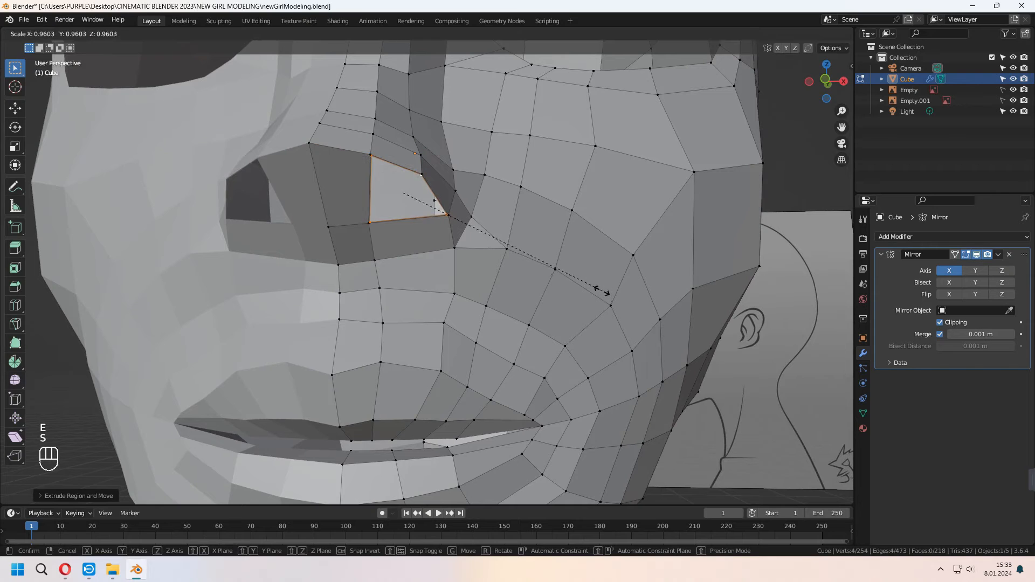
pyautogui.click(554, 269)
# - Knife-cut a new edge across the underside of the nose starting from its centre line
pyautogui.moveTo(554, 269); pyautogui.dragTo(537, 290, button='middle')
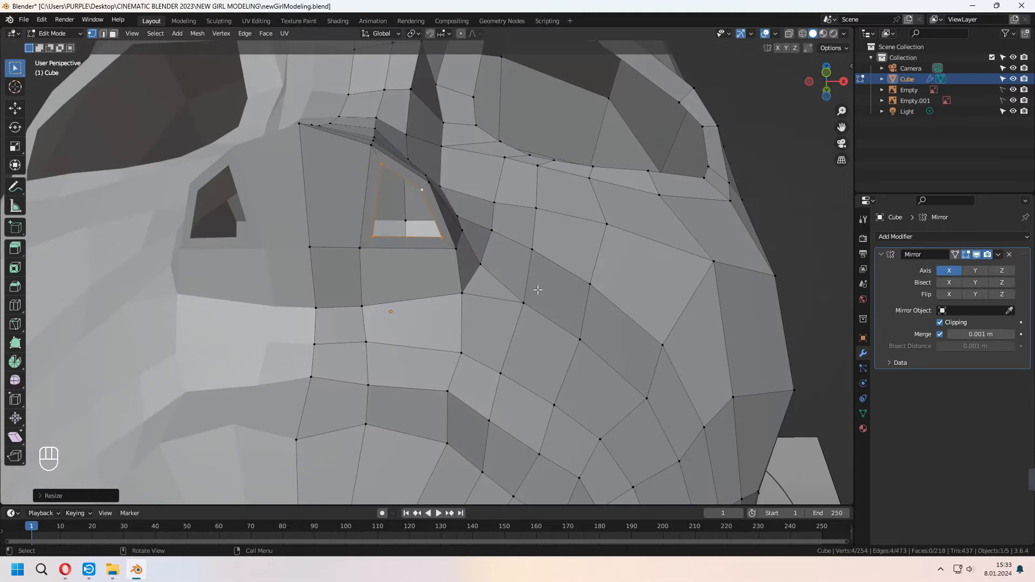
pyautogui.press('k')
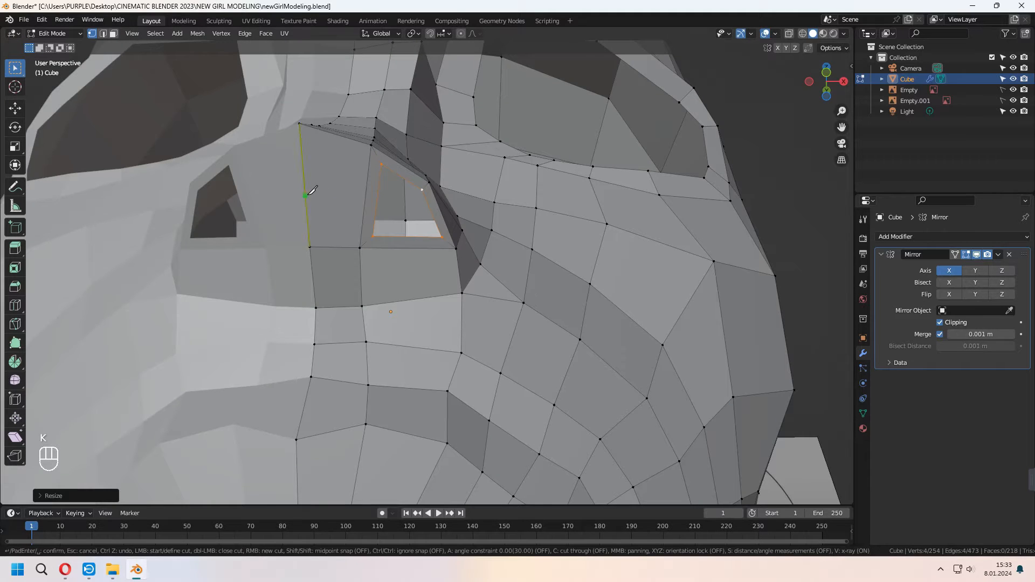
pyautogui.press('Return')
# - Extrude the nostril loop along Z into the nose and scale the extruded loop
pyautogui.moveTo(380, 198); pyautogui.dragTo(633, 216, button='middle')
pyautogui.press('e')
pyautogui.press('z')
pyautogui.click(555, 297)
pyautogui.press('s')
pyautogui.click(567, 289)
# - From the bottom view, resize the nostril's inner loop and reposition it inside the nose
pyautogui.press('ctrl+KP_7')
pyautogui.press('s')
pyautogui.click(641, 278)
pyautogui.press('g')
pyautogui.click(626, 273)
pyautogui.moveTo(626, 273); pyautogui.dragTo(452, 304, button='middle')
pyautogui.keyDown('alt'); pyautogui.click(329, 234); pyautogui.keyUp('alt')
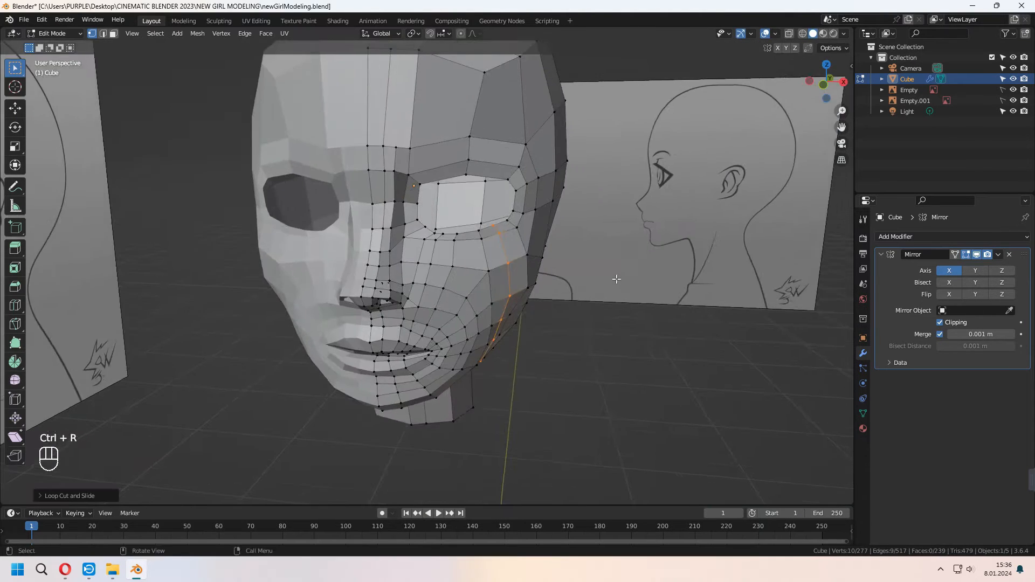
# - Shade the head smooth in Object Mode
pyautogui.press('Tab')
pyautogui.rightClick(523, 180)
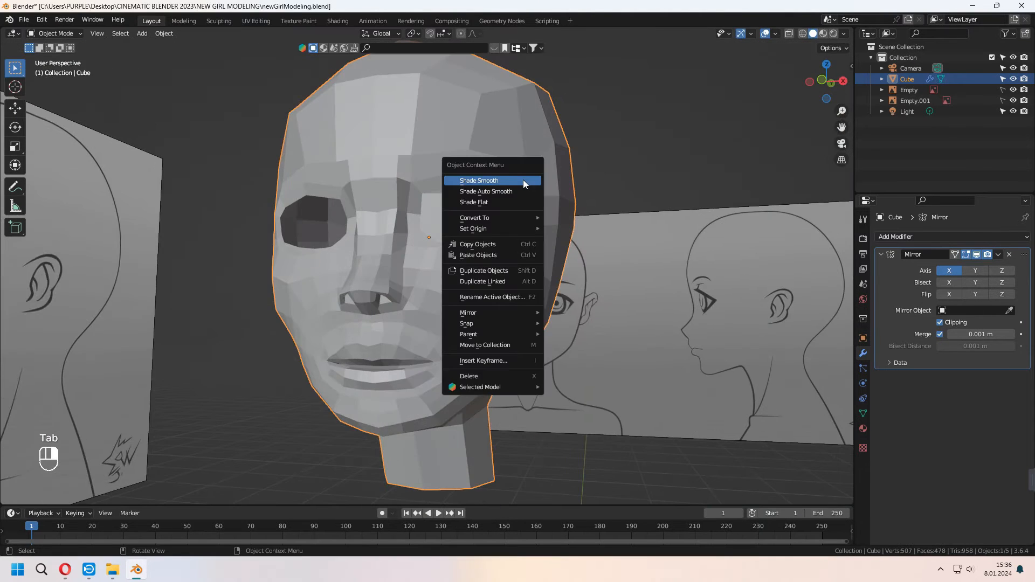
pyautogui.click(523, 180)
pyautogui.moveTo(532, 219)
pyautogui.mouseDown(button='middle')
pyautogui.moveTo(540, 244)
pyautogui.moveTo(526, 235)
pyautogui.mouseUp(button='middle')
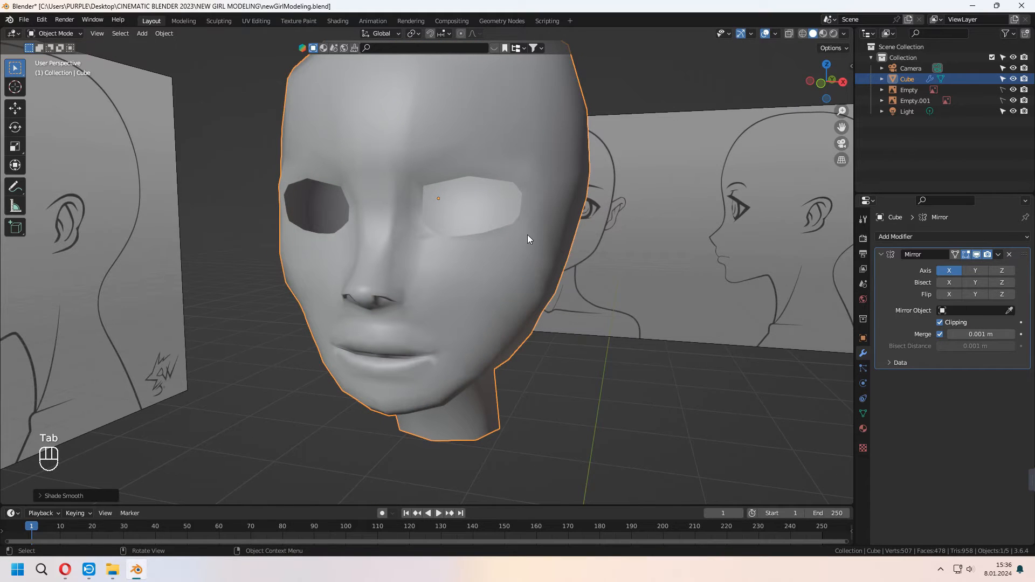
# - Add a Subdivision Surface modifier to the head
pyautogui.click(898, 237)
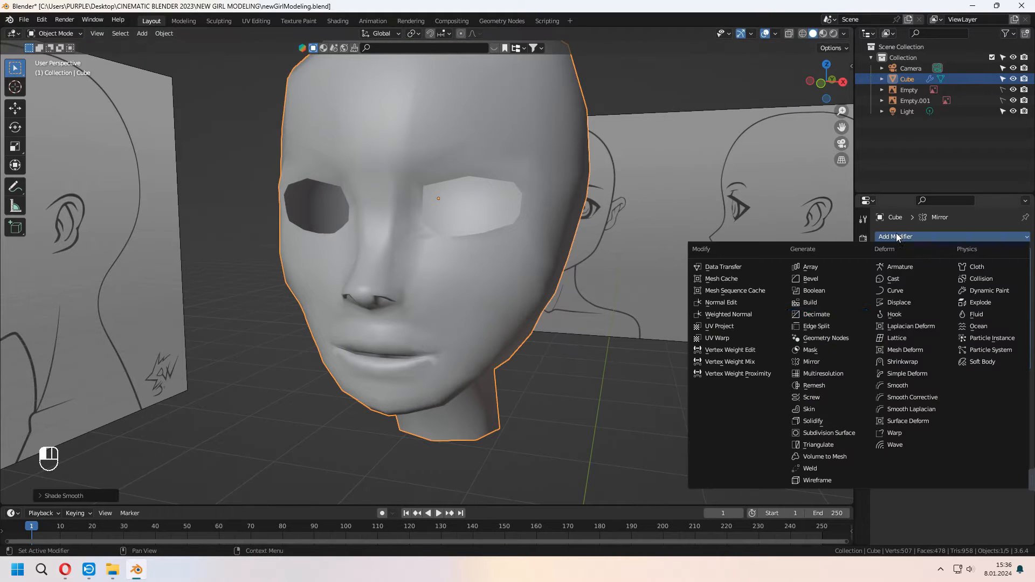
pyautogui.click(846, 434)
pyautogui.moveTo(804, 415); pyautogui.dragTo(497, 277, button='middle')
# - In the side view, raise the lower nose bridge vertices with proportional editing to shape the nose profile
pyautogui.press('Tab')
pyautogui.press('g')
pyautogui.press('KP_3')
pyautogui.hotkey('ctrl', 'z')
pyautogui.press('g')
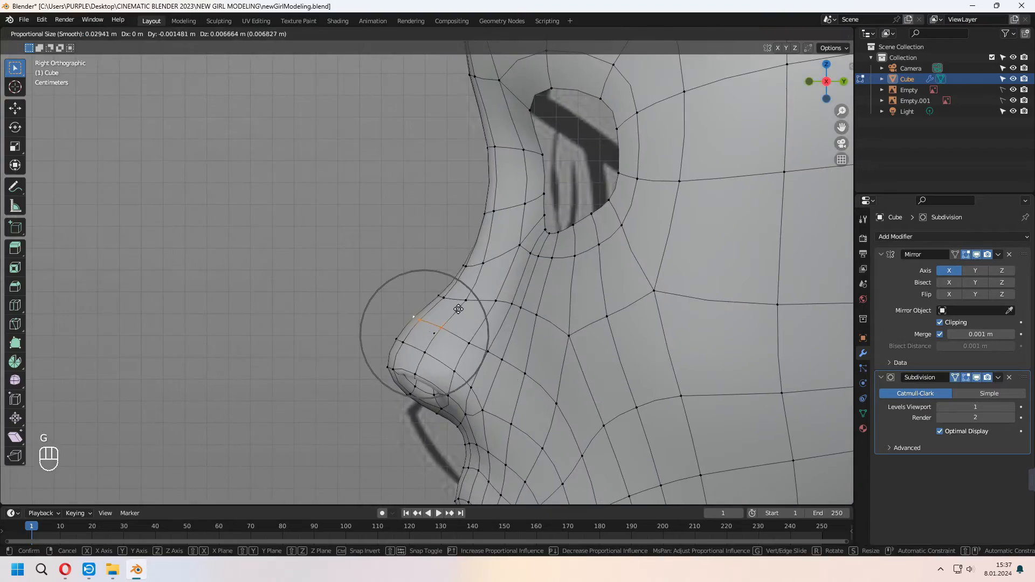
# - Shift the vertices beside the nose inward along X by about 0.009 m with proportional editing and scale them
pyautogui.press('g')
pyautogui.press('x')
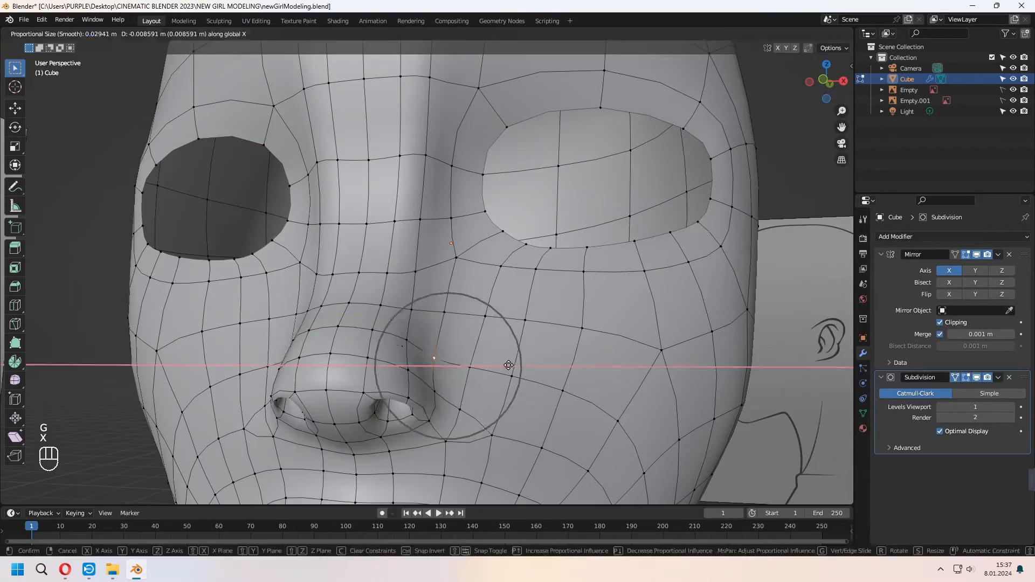
pyautogui.click(508, 365)
pyautogui.press('s')
pyautogui.click(537, 346)
pyautogui.moveTo(537, 346); pyautogui.dragTo(474, 215, button='middle')
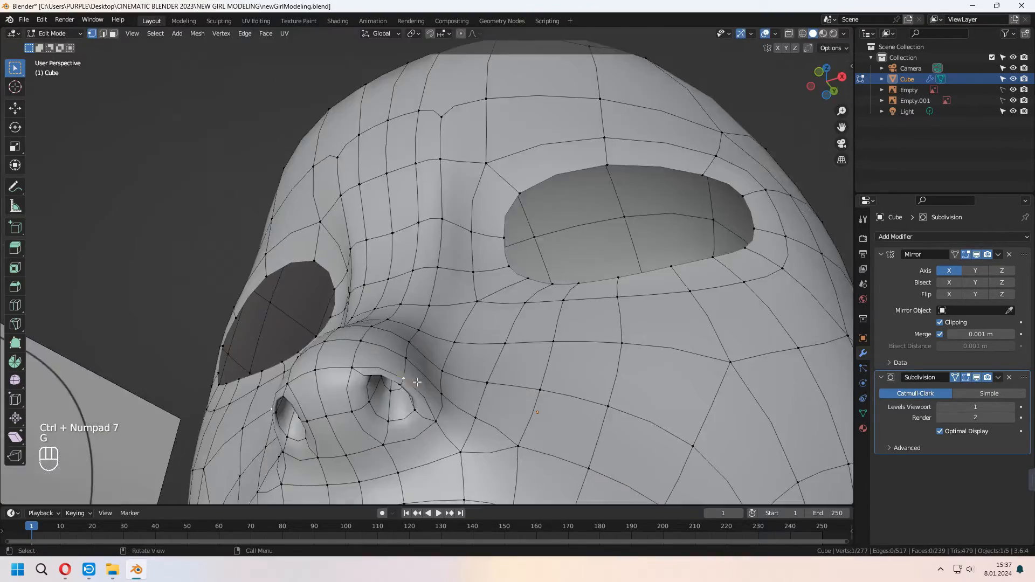
pyautogui.press('Tab')
pyautogui.press('Tab')
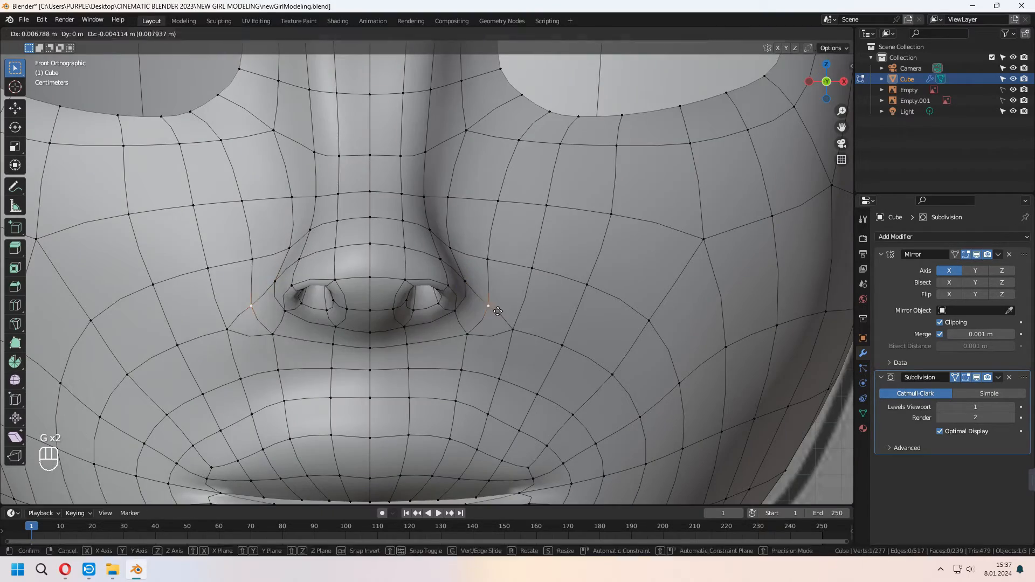
# - In the front view, move the vertex beside the nose wing outward and shift the nostril area outward and down with proportional editing
pyautogui.click(498, 311)
pyautogui.press('g')
pyautogui.press('o')
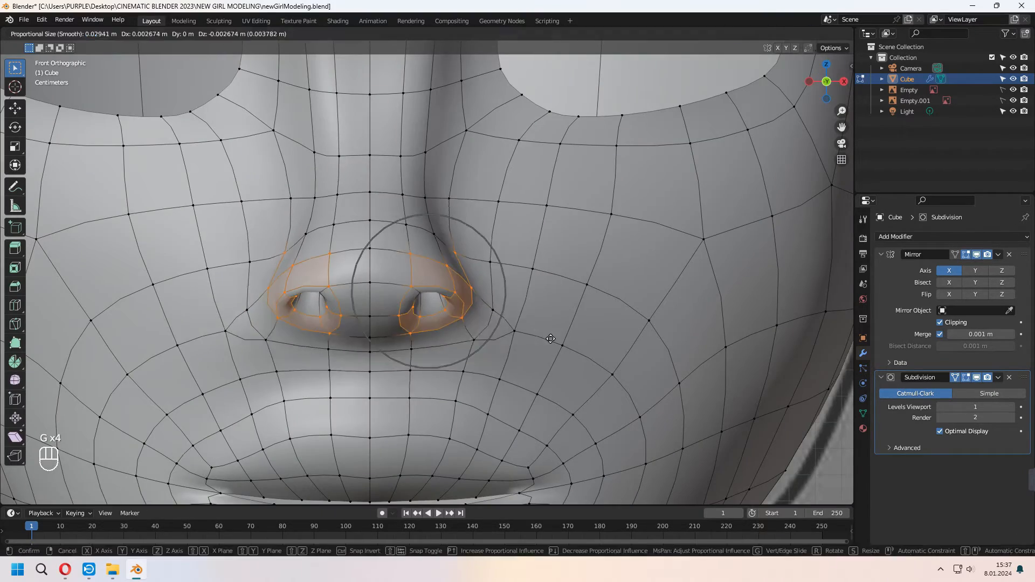
pyautogui.click(496, 311)
pyautogui.click(456, 257)
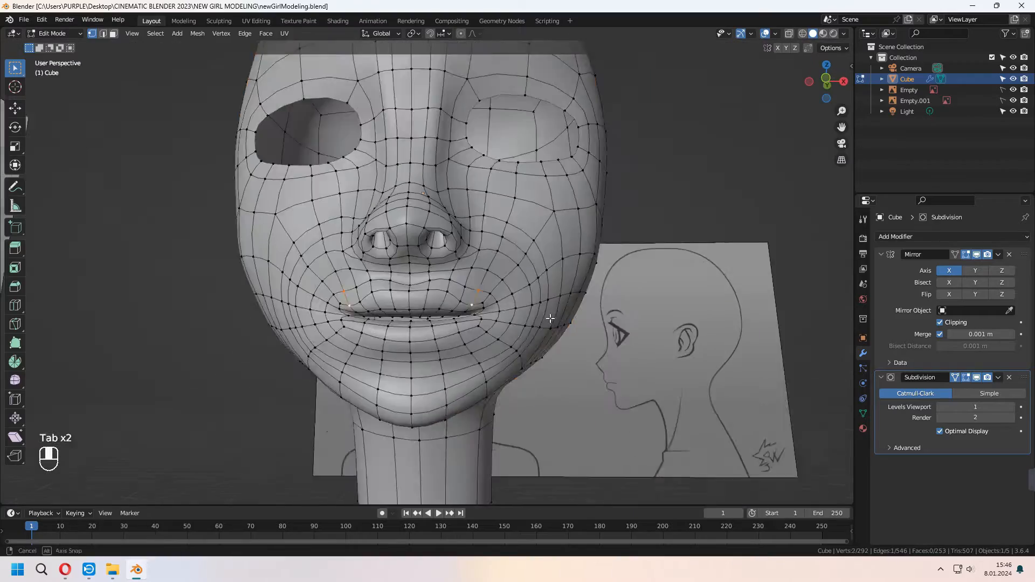
# - In the front view, reposition the vertices around the mouth corners
pyautogui.press('KP_1')
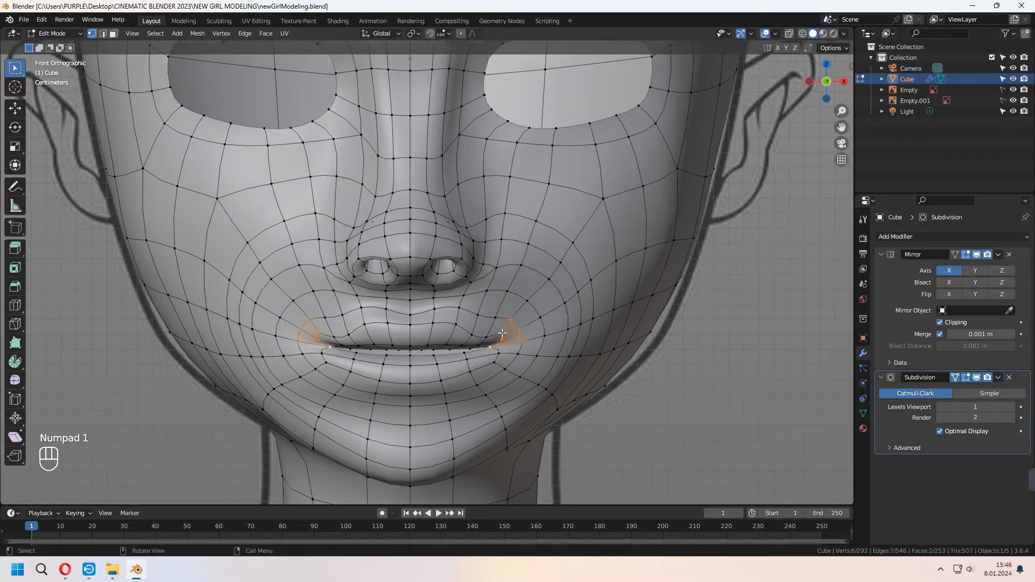
pyautogui.press('g')
pyautogui.click(434, 311)
pyautogui.moveTo(434, 311); pyautogui.dragTo(345, 324, button='middle')
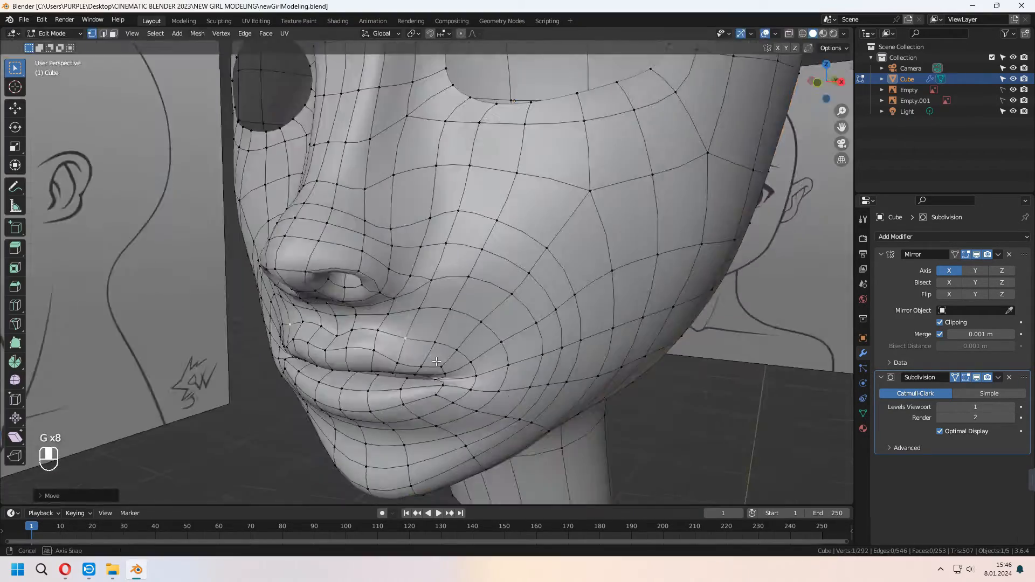
# - Try another move of the upper lip vertices, check the smoothed mouth and undo the last lip moves
pyautogui.press('Tab')
pyautogui.press('Tab')
pyautogui.moveTo(463, 324); pyautogui.dragTo(431, 321, button='middle')
pyautogui.press('g')
pyautogui.press('Tab')
pyautogui.hotkey('ctrl', 'z')
pyautogui.hotkey('ctrl', 'z')
pyautogui.hotkey('ctrl', 'z')
pyautogui.hotkey('ctrl', 'z')
# - Refine the lip vertices' height along Z and their width along X, checking the smoothed mouth in Object Mode
pyautogui.press('Tab')
pyautogui.moveTo(393, 420); pyautogui.dragTo(446, 400, button='middle')
pyautogui.press('g')
pyautogui.press('z')
pyautogui.click(474, 378)
pyautogui.press('Tab')
pyautogui.press('Tab')
pyautogui.press('g')
pyautogui.press('z')
pyautogui.press('Tab')
pyautogui.press('Tab')
pyautogui.press('g')
pyautogui.press('x')
pyautogui.press('Tab')
pyautogui.keyDown('shift'); pyautogui.moveTo(502, 378); pyautogui.dragTo(518, 427, button='middle'); pyautogui.keyUp('shift')
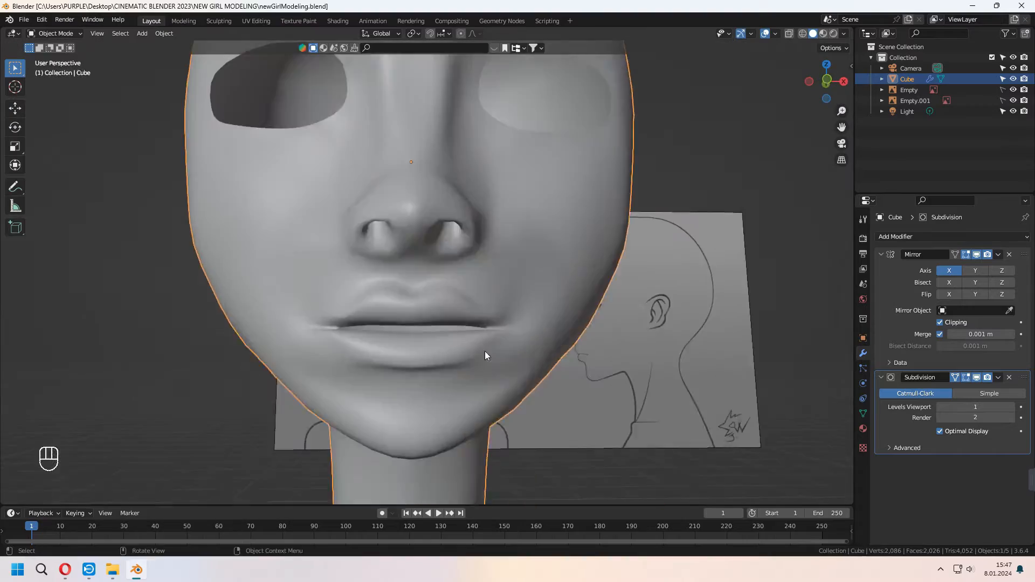
# - Set the Subdivision modifier's viewport level to 2 and return to Edit Mode
pyautogui.press('Tab')
pyautogui.press('Tab')
pyautogui.hotkey('ctrl', '2')
pyautogui.moveTo(435, 338); pyautogui.dragTo(523, 346, button='middle')
pyautogui.press('Tab')
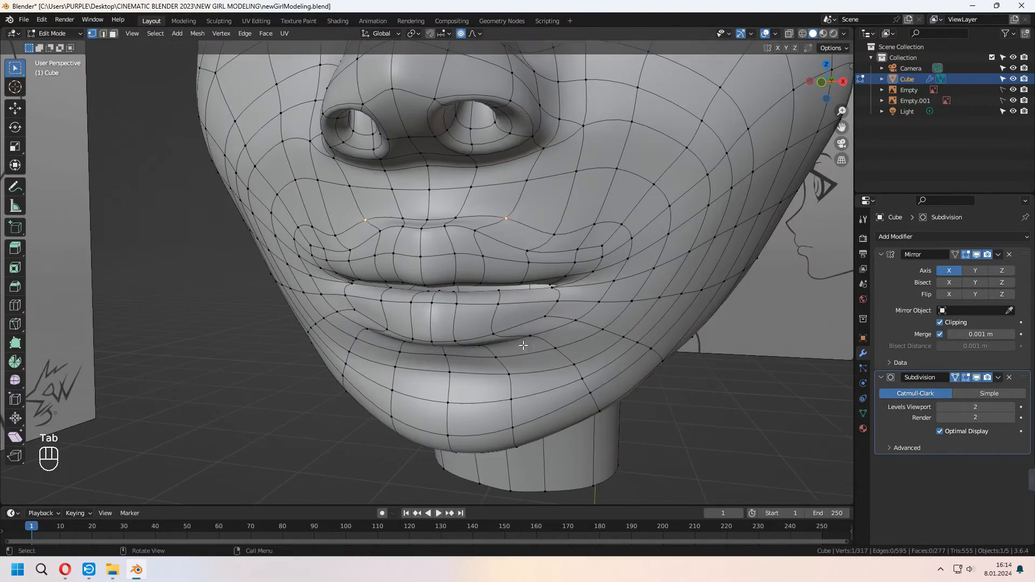
# - Try sliding the upper lip edge vertices and moving them along Z, and undo the last moves
pyautogui.press('g')
pyautogui.press('g')
pyautogui.press('Tab')
pyautogui.press('Tab')
pyautogui.press('g')
pyautogui.moveTo(552, 291)
pyautogui.mouseDown(button='middle')
pyautogui.moveTo(451, 254)
pyautogui.moveTo(510, 232)
pyautogui.moveTo(495, 287)
pyautogui.moveTo(377, 280)
pyautogui.mouseUp(button='middle')
pyautogui.click(451, 254)
pyautogui.press('g')
pyautogui.press('z')
pyautogui.hotkey('ctrl', 'z')
pyautogui.hotkey('ctrl', 'z')
pyautogui.hotkey('ctrl', 'z')
pyautogui.hotkey('ctrl', 'z')
# - Check the lips' shape and undo the whole run of recent lip edits
pyautogui.press('Tab')
pyautogui.press('Tab')
pyautogui.click(501, 317)
pyautogui.hotkey('ctrl', 'z')
pyautogui.hotkey('ctrl', 'z')
pyautogui.hotkey('ctrl', 'z')
pyautogui.hotkey('ctrl', 'z')
pyautogui.hotkey('ctrl', 'z')
pyautogui.hotkey('ctrl', 'z')
pyautogui.hotkey('ctrl', 'z')
pyautogui.hotkey('ctrl', 'z')
pyautogui.hotkey('ctrl', 'z')
pyautogui.hotkey('ctrl', 'z')
pyautogui.hotkey('ctrl', 'z')
pyautogui.hotkey('ctrl', 'z')
pyautogui.hotkey('ctrl', 'z')
pyautogui.hotkey('ctrl', 'z')
pyautogui.hotkey('ctrl', 'z')
pyautogui.hotkey('ctrl', 'z')
# - Switch the head to the Sculpting workspace and pull the upper lip area into shape with the Grab brush
pyautogui.press('Tab')
pyautogui.moveTo(178, 240); pyautogui.dragTo(273, 241, button='middle')
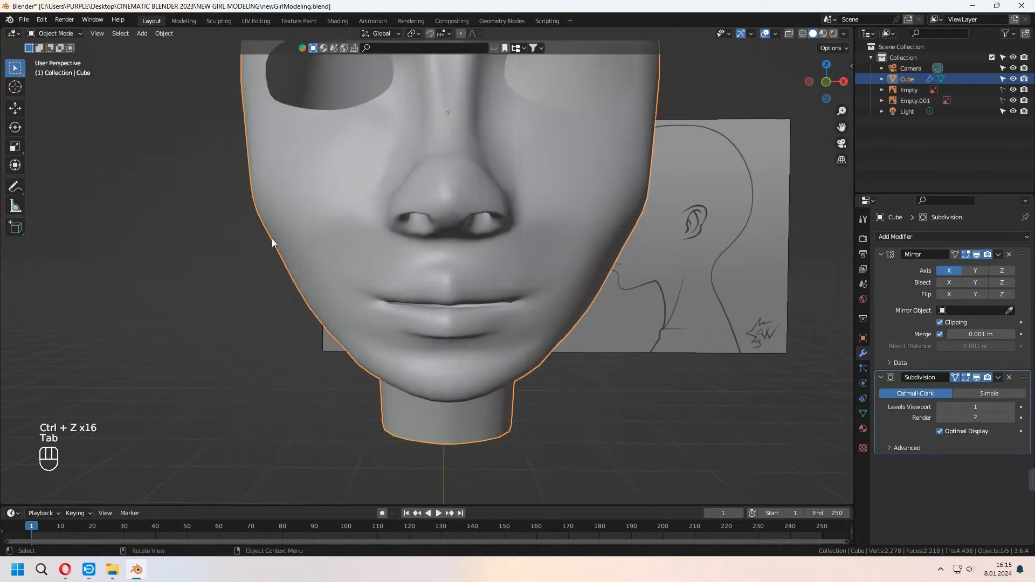
pyautogui.click(219, 21)
pyautogui.moveTo(488, 339)
pyautogui.mouseDown(button='middle')
pyautogui.moveTo(496, 304)
pyautogui.moveTo(529, 349)
pyautogui.mouseUp(button='middle')
pyautogui.scroll(4, 529, 349)
pyautogui.moveTo(545, 207); pyautogui.dragTo(573, 218)
# - Set the Grab brush's radius to 87 px for sculpting the lips
pyautogui.moveTo(573, 217)
pyautogui.mouseDown(button='middle')
pyautogui.moveTo(490, 300)
pyautogui.moveTo(532, 399)
pyautogui.mouseUp(button='middle')
pyautogui.press('f')
pyautogui.click(510, 301)
pyautogui.scroll(-4, 510, 301)
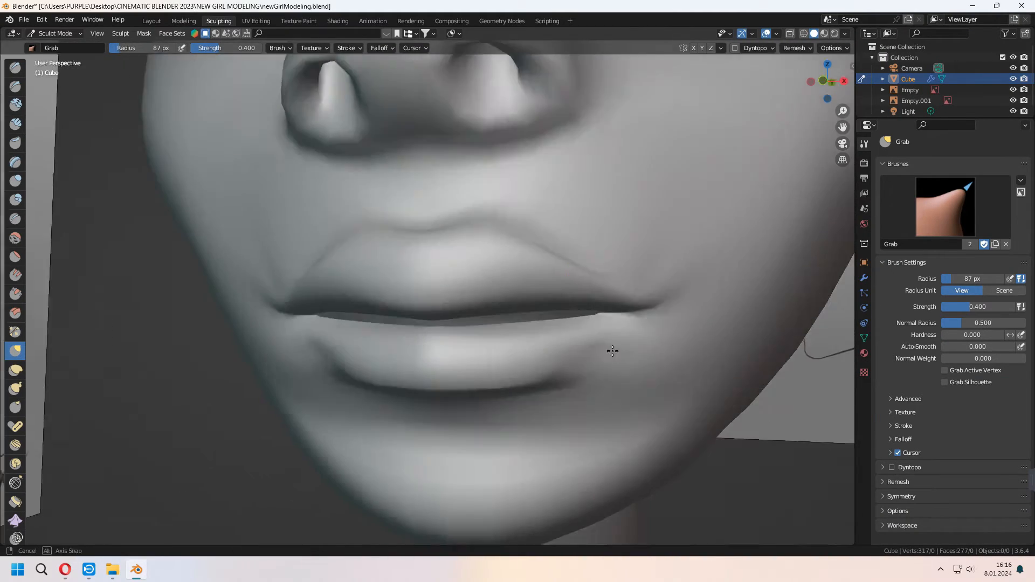
pyautogui.moveTo(606, 347); pyautogui.dragTo(416, 346, button='middle')
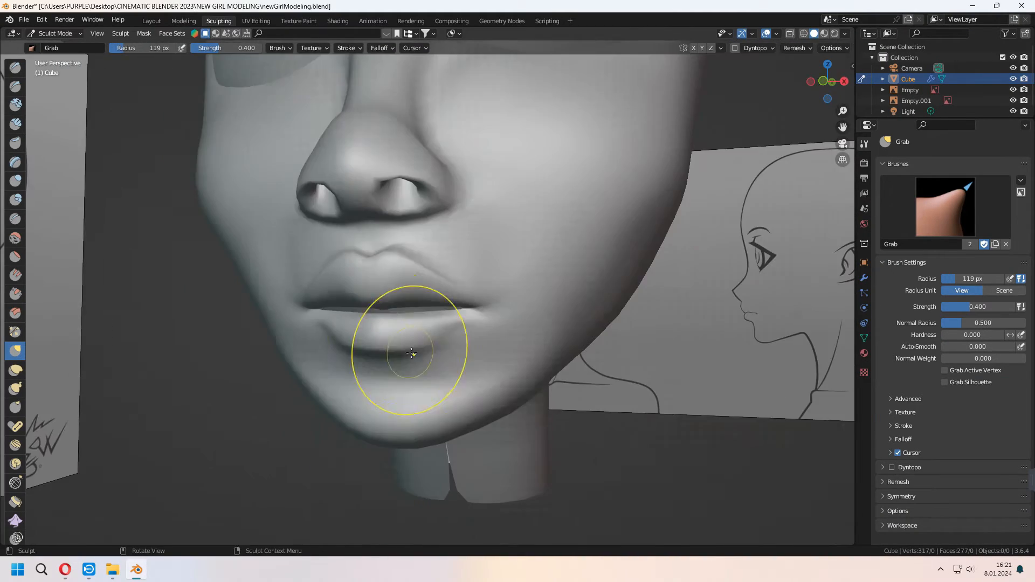
pyautogui.scroll(-4, 532, 335)
pyautogui.press('KP_1')
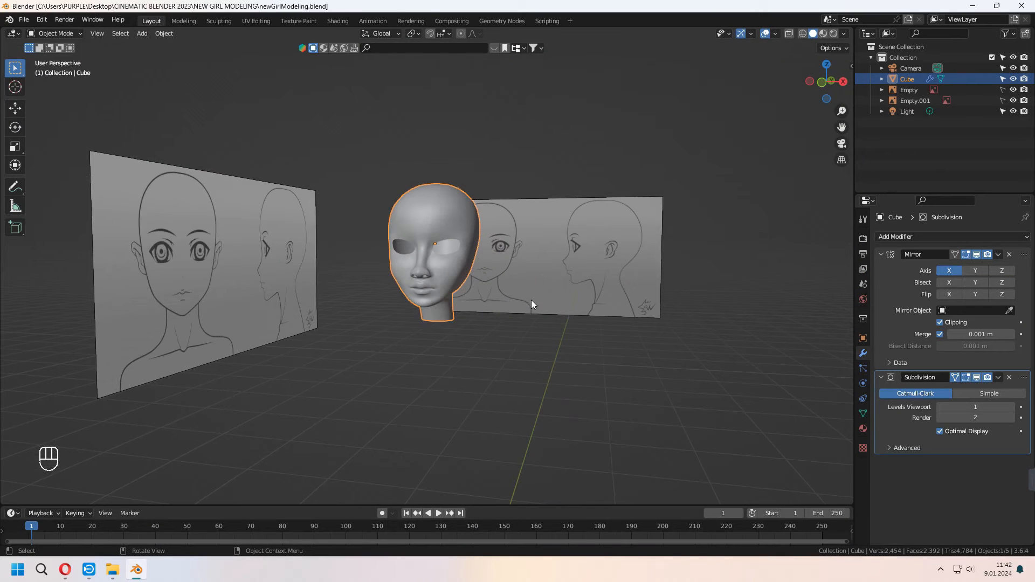
# - Add a UV sphere for the eyeball, rotate it 90° about X and scale it down
pyautogui.hotkey('shift', 'a')
pyautogui.moveTo(463, 245)
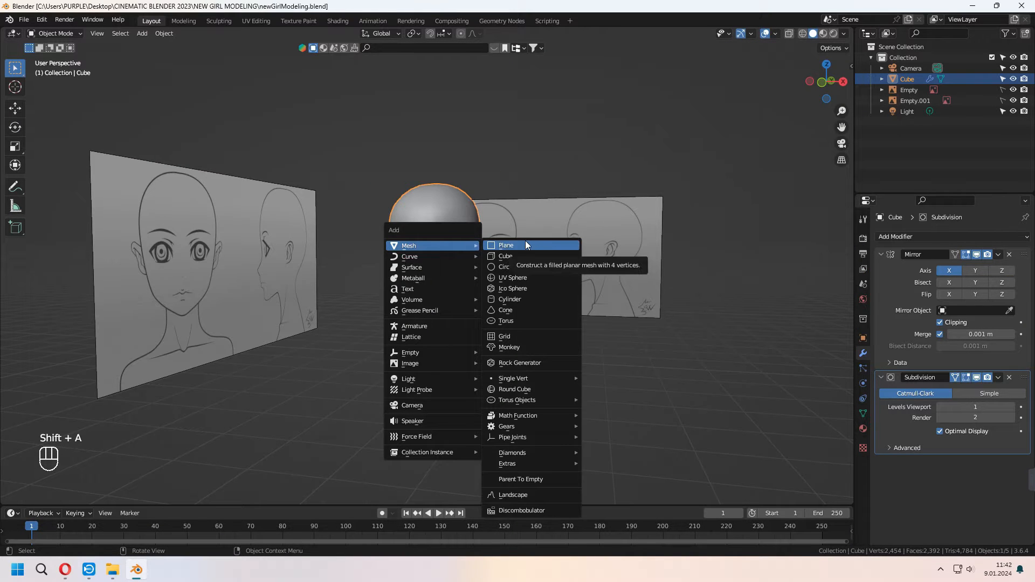
pyautogui.click(518, 275)
pyautogui.press('KP_Decimal')
pyautogui.press('r')
pyautogui.press('x')
pyautogui.press('KP_9')
pyautogui.press('KP_0')
pyautogui.press('KP_Enter')
pyautogui.press('s')
pyautogui.click(462, 299)
# - Shrink the sphere further in front view and raise it along Z to the eye level of the head
pyautogui.press('KP_1')
pyautogui.keyDown('shift'); pyautogui.moveTo(463, 299); pyautogui.dragTo(449, 432, button='middle'); pyautogui.keyUp('shift')
pyautogui.press('s')
pyautogui.click(462, 420)
pyautogui.press('g')
pyautogui.press('z')
pyautogui.click(468, 139)
pyautogui.press('KP_Decimal')
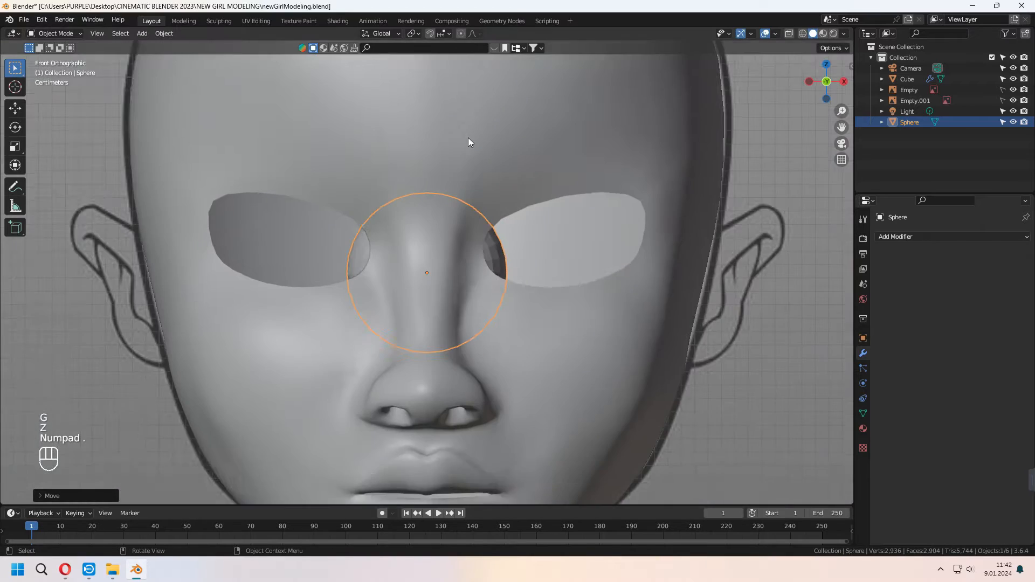
# - Move the sphere into the eye socket in front view and adjust its depth along Y
pyautogui.keyDown('shift'); pyautogui.moveTo(579, 269); pyautogui.dragTo(498, 301, button='middle'); pyautogui.keyUp('shift')
pyautogui.press('g')
pyautogui.click(638, 265)
pyautogui.moveTo(638, 264); pyautogui.dragTo(592, 302, button='middle')
pyautogui.press('g')
pyautogui.press('y')
pyautogui.click(513, 343)
pyautogui.press('g')
pyautogui.press('y')
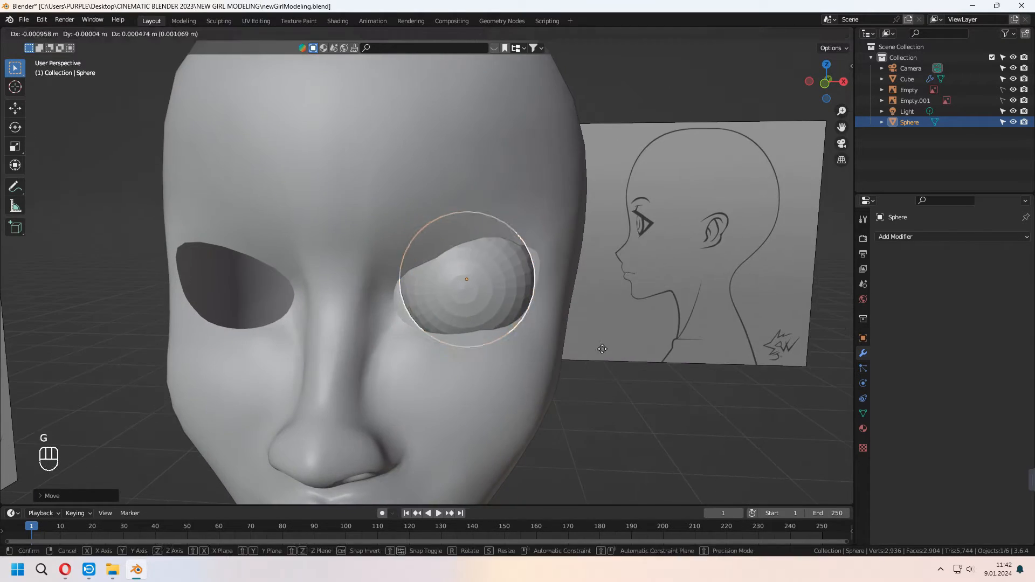
pyautogui.click(592, 294)
# - Add an edge loop around the head's eye opening and reshape the surrounding vertices
pyautogui.scroll(3, 592, 295)
pyautogui.click(575, 170)
pyautogui.press('Tab')
pyautogui.moveTo(575, 169); pyautogui.dragTo(586, 225, button='middle')
pyautogui.hotkey('ctrl', 'r')
pyautogui.click(587, 217)
pyautogui.press('KP_3')
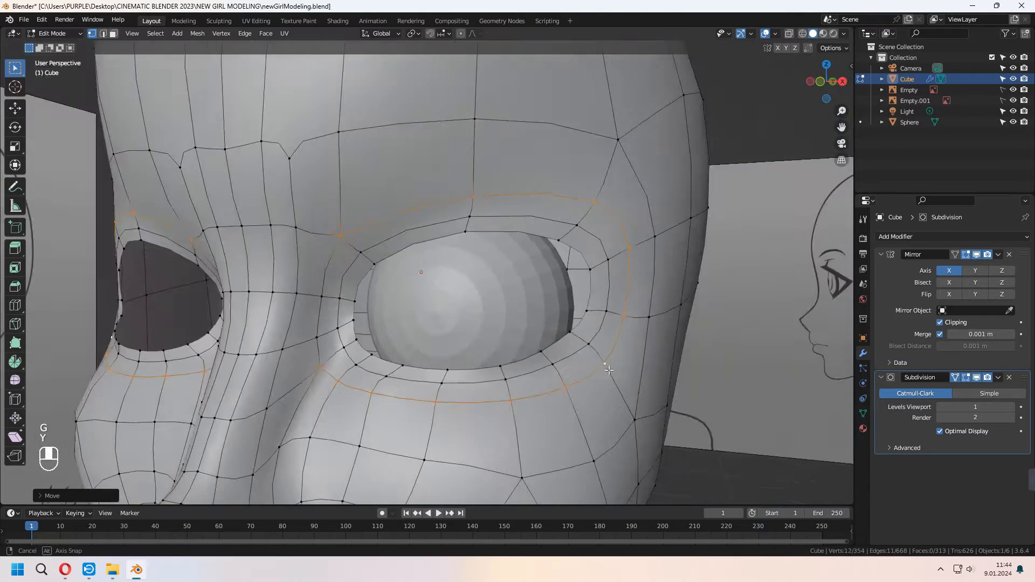
pyautogui.moveTo(426, 141); pyautogui.dragTo(457, 138, button='middle')
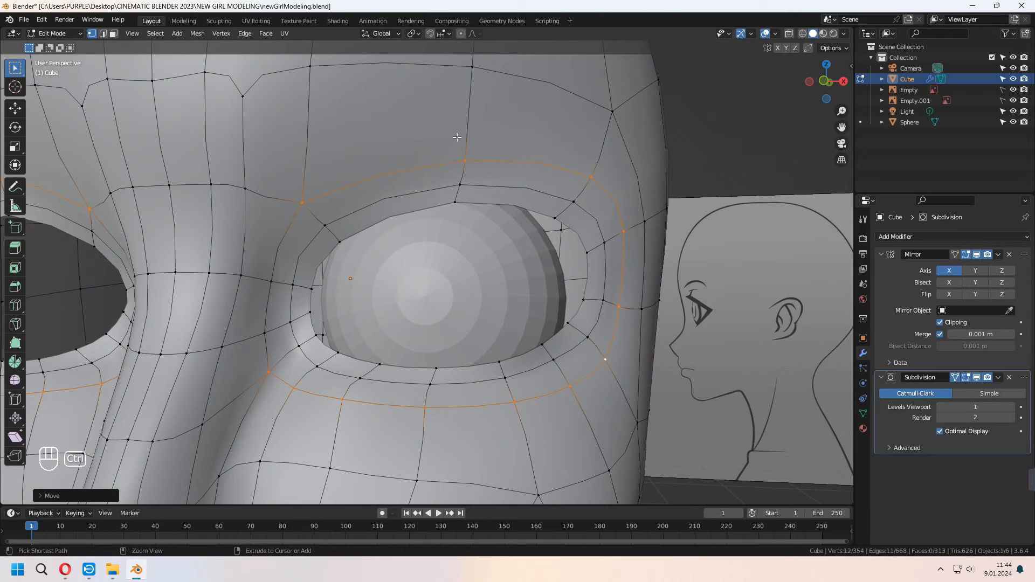
pyautogui.press('g')
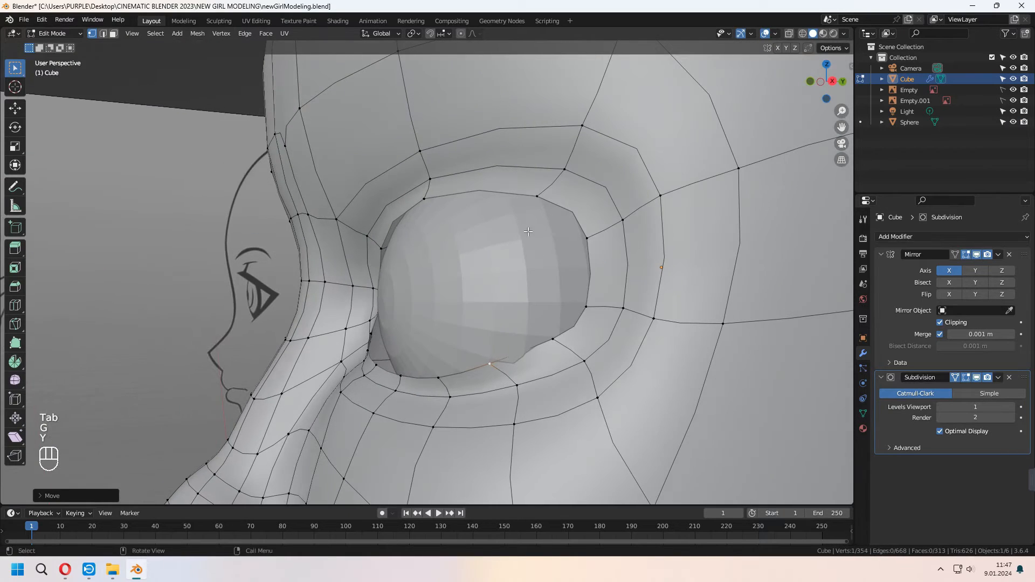
# - Fit the vertices of the eye opening's rim closely around the eyeball, checking from front and side
pyautogui.moveTo(631, 318); pyautogui.dragTo(632, 314, button='middle')
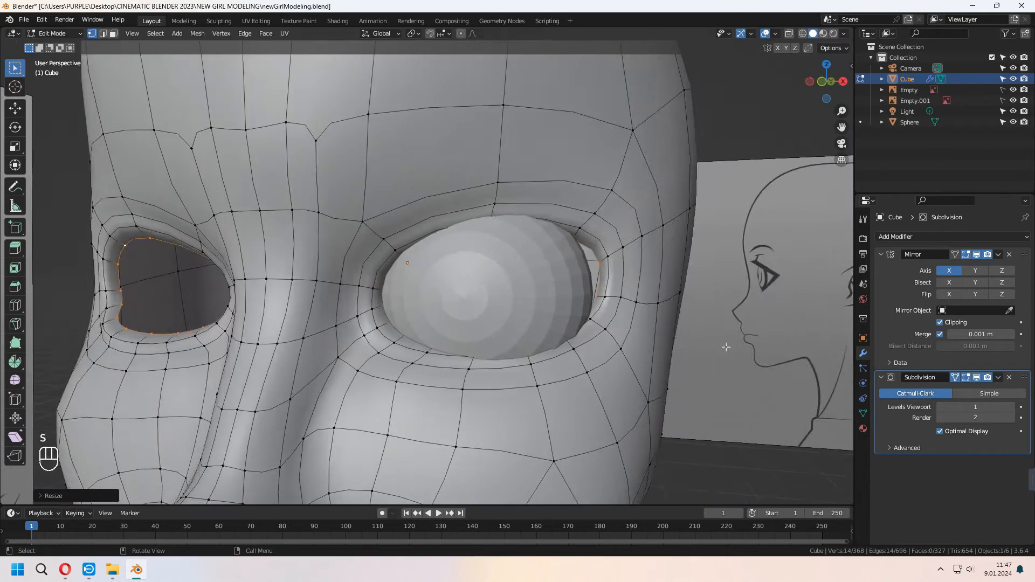
pyautogui.press('Tab')
pyautogui.press('KP_Decimal')
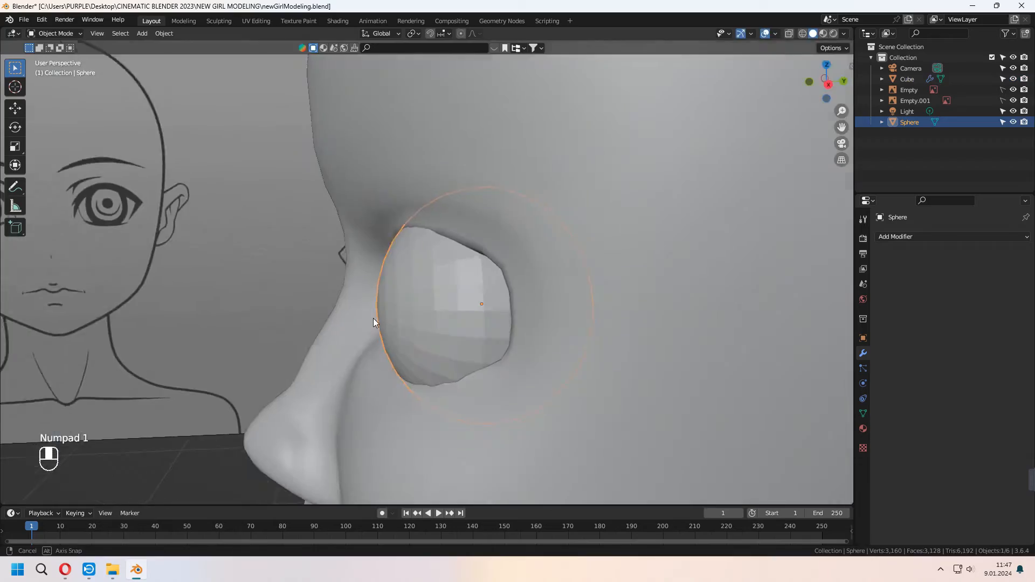
pyautogui.press('Tab')
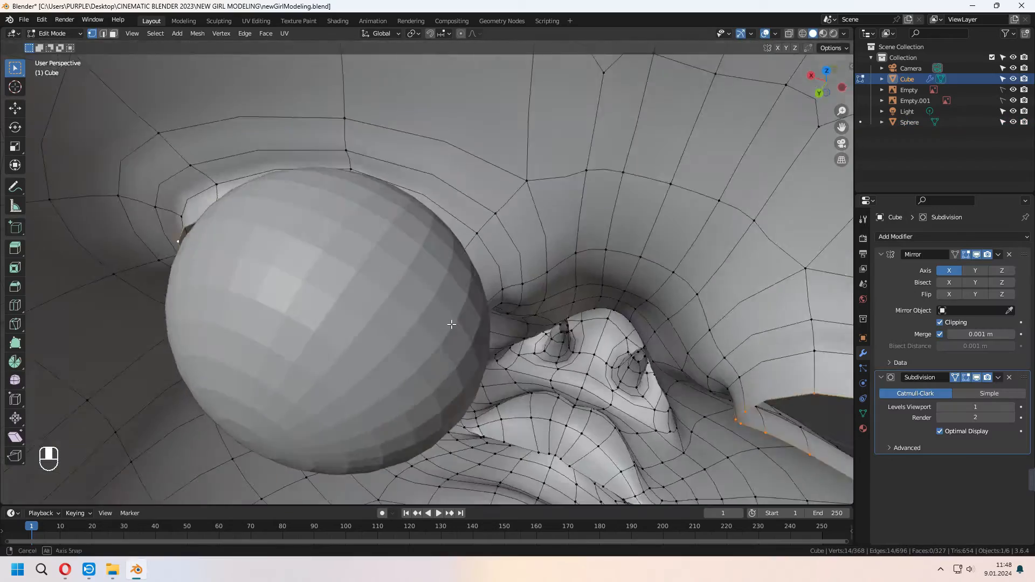
pyautogui.press('KP_1')
pyautogui.scroll(3, 485, 270)
pyautogui.press('g')
pyautogui.click(370, 311)
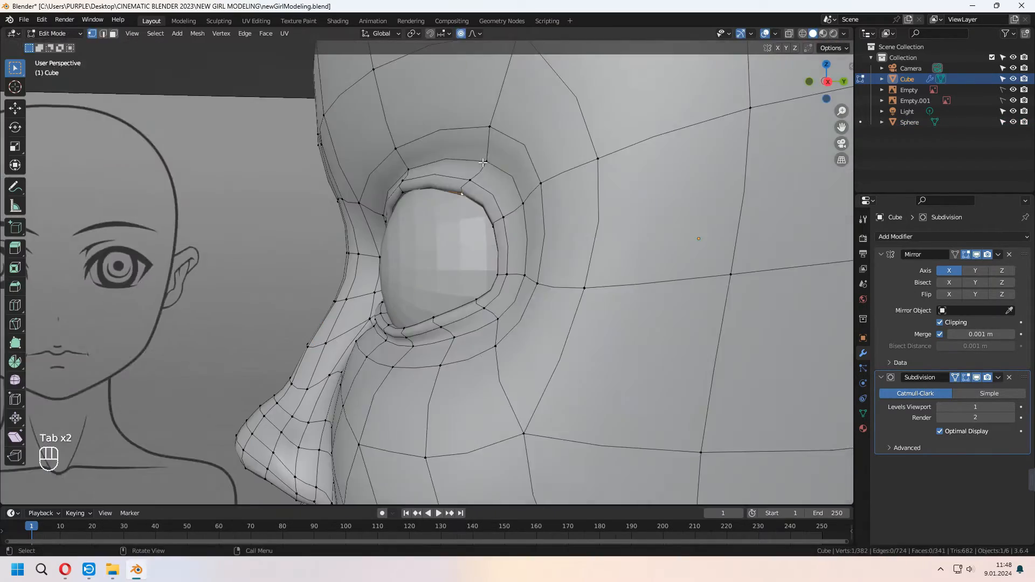
pyautogui.press('g')
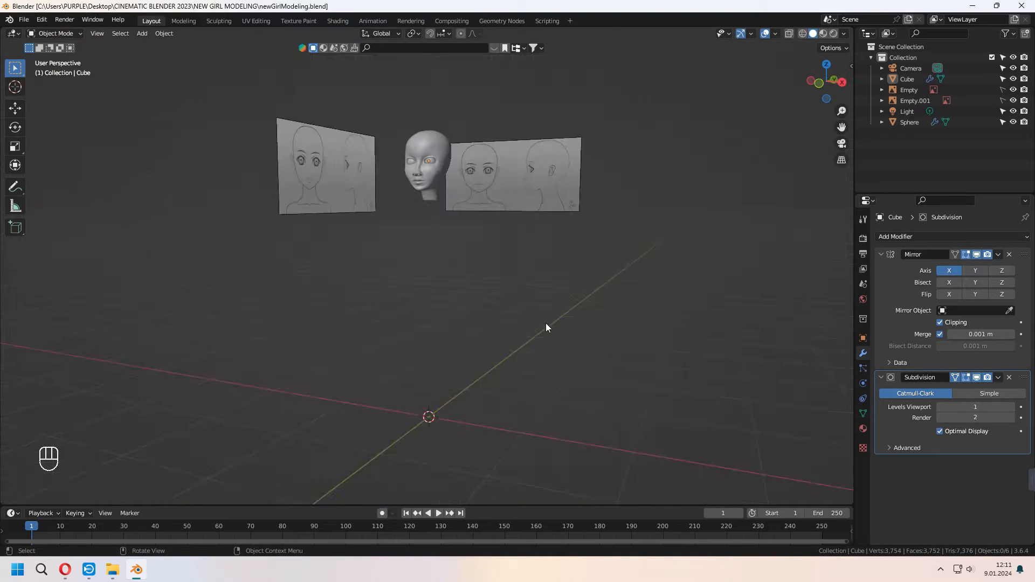
# - Add the full-body model sheet as a reference image in front view, scale it down and place it over the head
pyautogui.press('KP_1')
pyautogui.hotkey('shift', 'a')
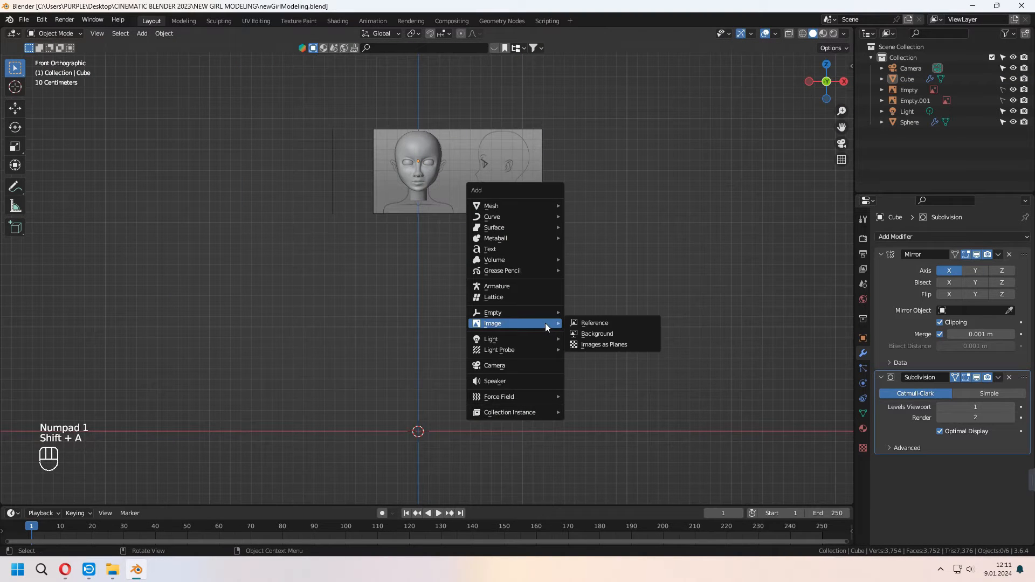
pyautogui.click(577, 321)
pyautogui.doubleClick(465, 193)
pyautogui.press('s')
pyautogui.click(598, 370)
pyautogui.press('g')
pyautogui.click(629, 224)
# - Scale the body reference to about 0.77 and shift it so its front figure lines up with the modeled head
pyautogui.press('s')
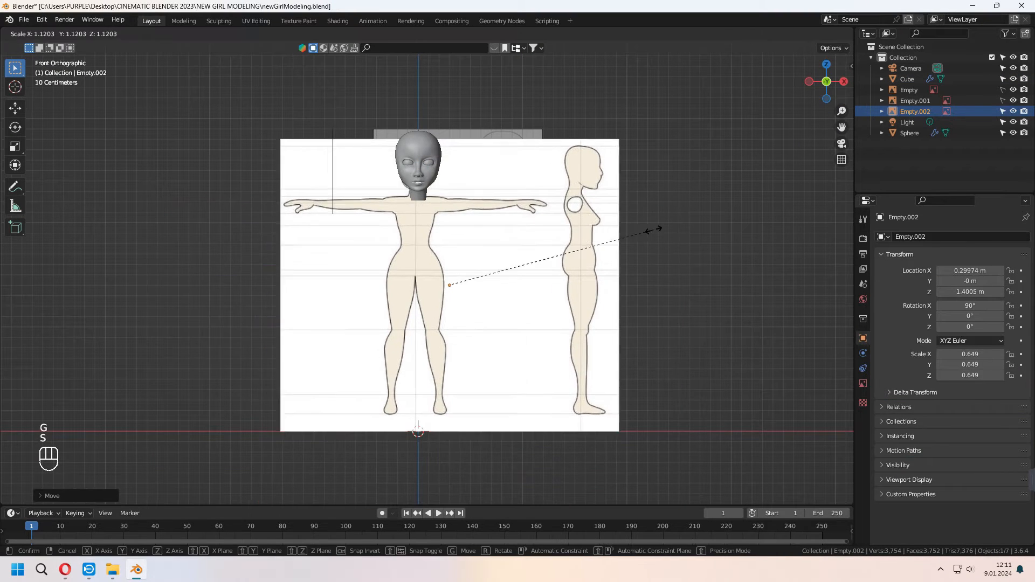
pyautogui.click(662, 234)
pyautogui.press('g')
pyautogui.click(630, 287)
pyautogui.press('g')
pyautogui.press('x')
pyautogui.click(642, 361)
pyautogui.moveTo(642, 360); pyautogui.dragTo(529, 397, button='middle')
pyautogui.press('KP_1')
pyautogui.press('s')
pyautogui.click(580, 356)
# - Push the body reference back along Y to about 1.16 m, behind the head
pyautogui.scroll(-2, 580, 347)
pyautogui.moveTo(680, 316); pyautogui.dragTo(643, 330, button='middle')
pyautogui.press('g')
pyautogui.press('y')
pyautogui.click(637, 339)
# - Duplicate the body reference image and rotate the copy 90° about Z
pyautogui.hotkey('shift', 'd')
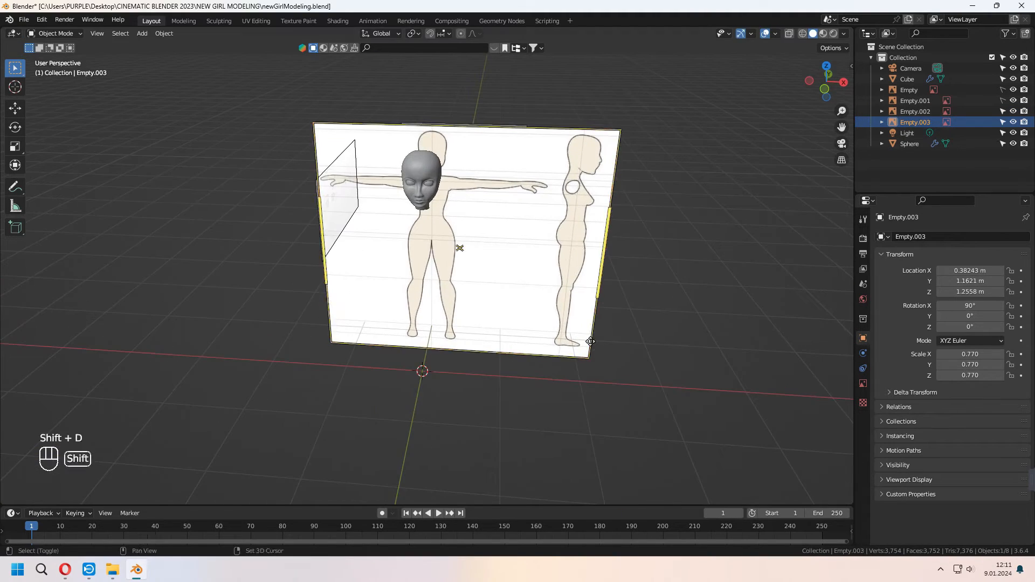
pyautogui.press('r')
pyautogui.press('z')
pyautogui.press('KP_9')
pyautogui.press('KP_0')
pyautogui.press('KP_Enter')
# - Rotate the duplicated reference 180° about Z and move it along Y so its side figure matches the head's profile
pyautogui.press('KP_3')
pyautogui.press('r')
pyautogui.press('z')
pyautogui.press('KP_1')
pyautogui.press('KP_8')
pyautogui.press('KP_0')
pyautogui.press('KP_Enter')
pyautogui.press('g')
pyautogui.press('y')
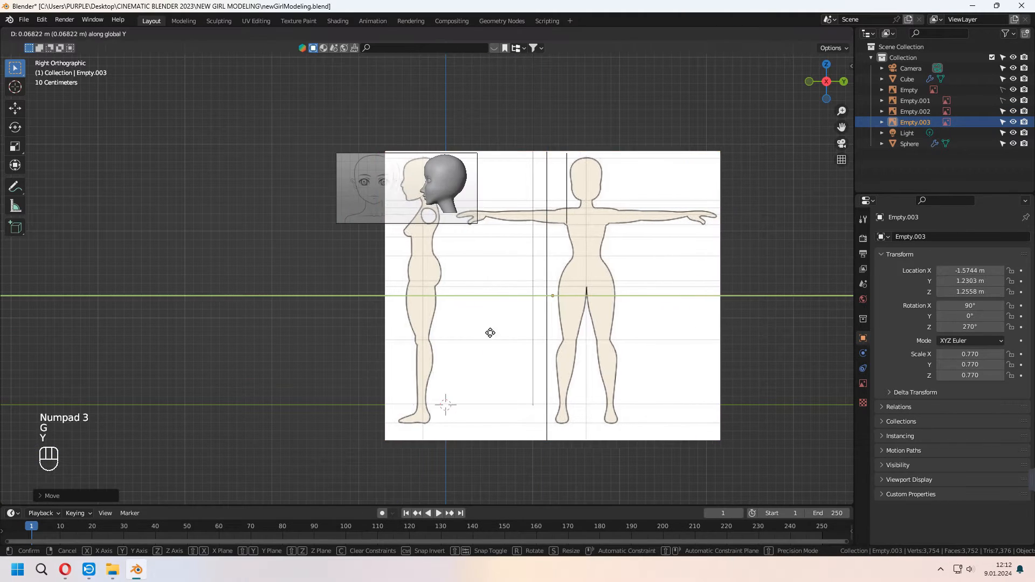
pyautogui.click(509, 338)
pyautogui.scroll(2, 500, 354)
pyautogui.moveTo(501, 355); pyautogui.dragTo(470, 387, button='middle')
# - Make the two head reference images selectable and move all the reference images into a collection named refs
pyautogui.click(1002, 100)
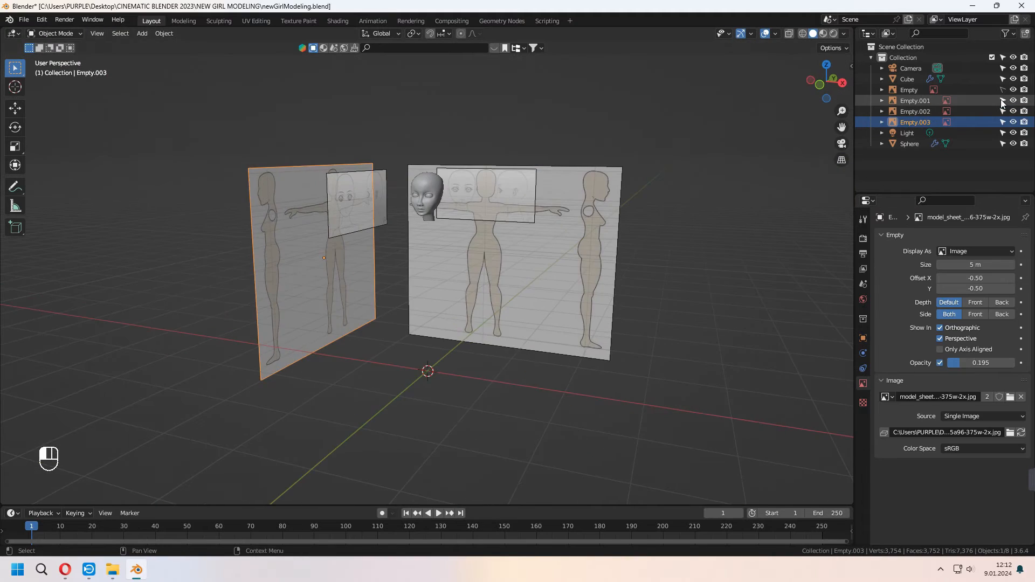
pyautogui.click(1002, 90)
pyautogui.moveTo(539, 378); pyautogui.dragTo(485, 313, button='middle')
pyautogui.keyDown('shift'); pyautogui.moveTo(194, 437); pyautogui.dragTo(674, 202); pyautogui.keyUp('shift')
pyautogui.moveTo(621, 232); pyautogui.dragTo(576, 298, button='middle')
pyautogui.press('m')
pyautogui.click(576, 298)
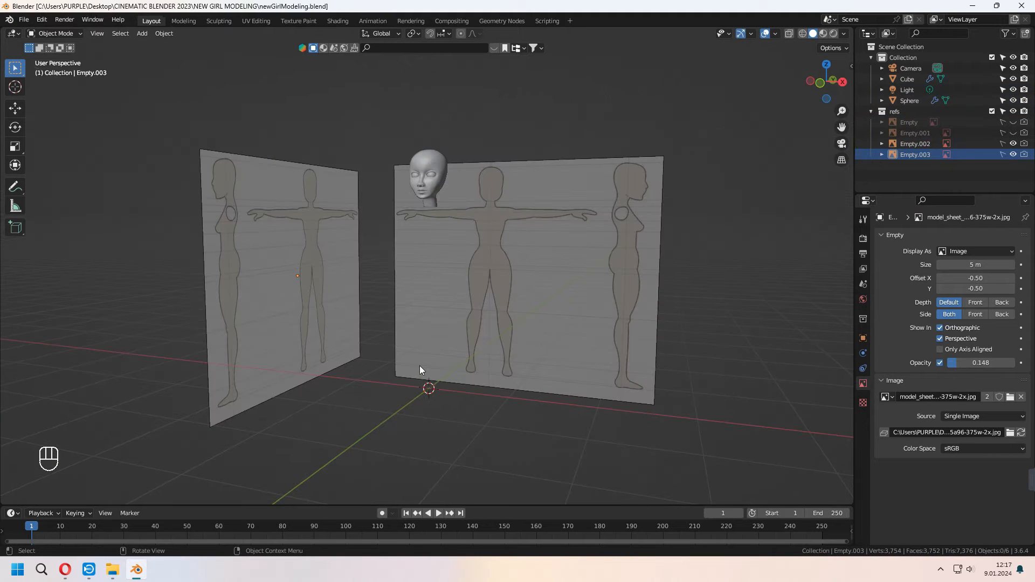
# - Add a 16-sided mesh cylinder without end caps for the torso
pyautogui.hotkey('shift', 'a')
pyautogui.moveTo(404, 330)
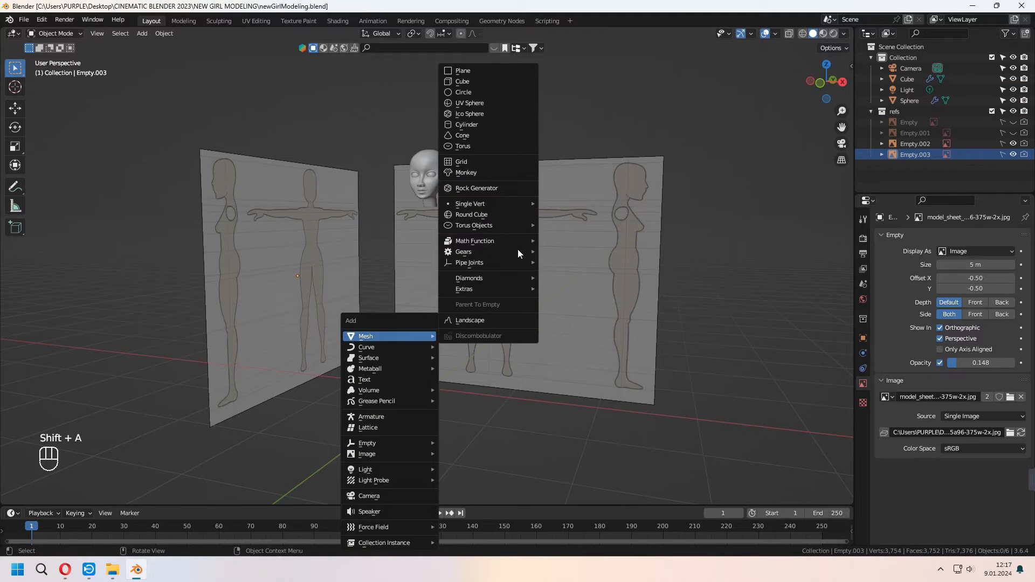
pyautogui.click(500, 125)
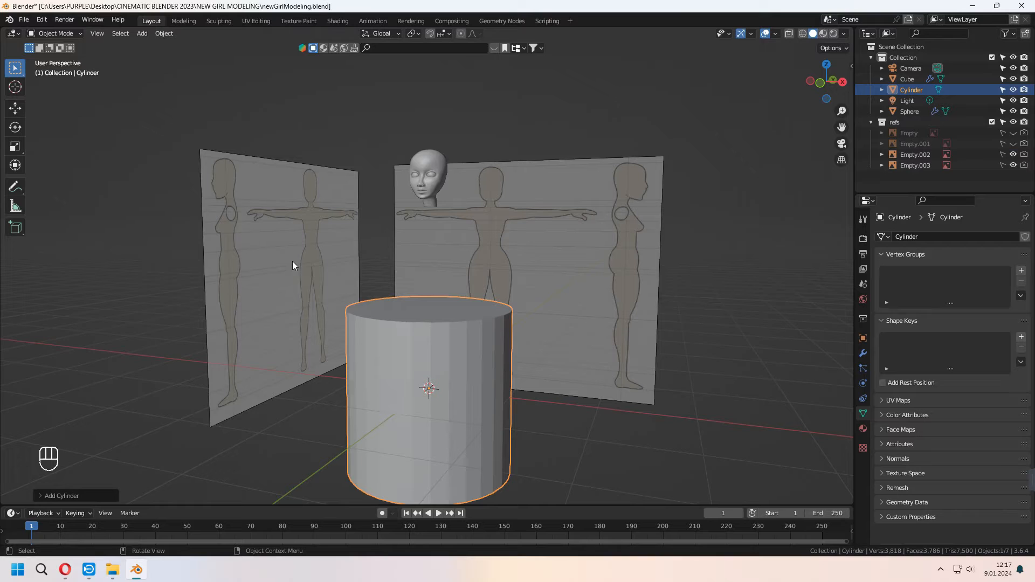
pyautogui.click(40, 496)
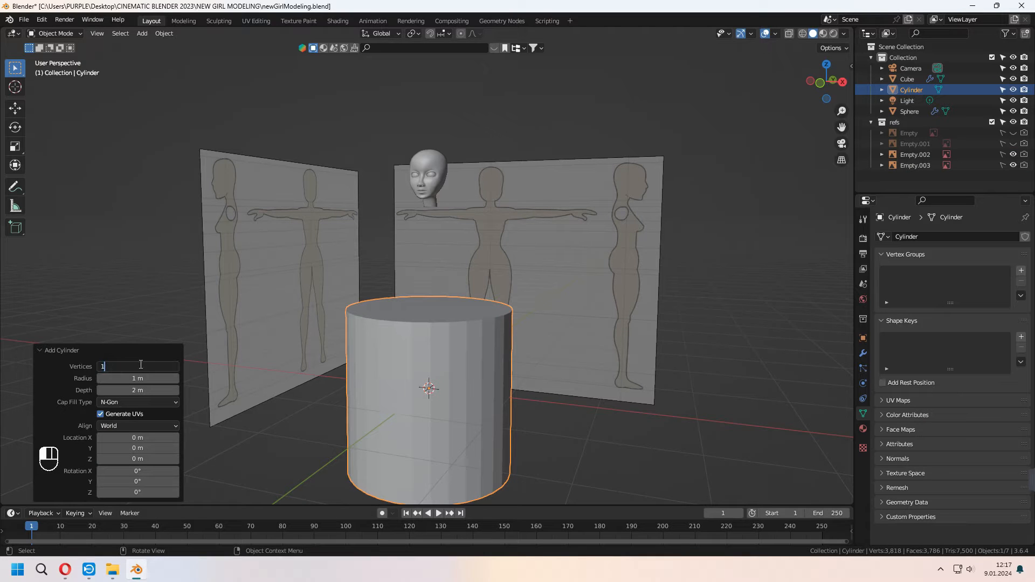
pyautogui.click(137, 403)
pyautogui.click(130, 413)
pyautogui.click(39, 350)
# - Scale the cylinder down and raise it along Z to cover the reference torso in front view
pyautogui.press('KP_1')
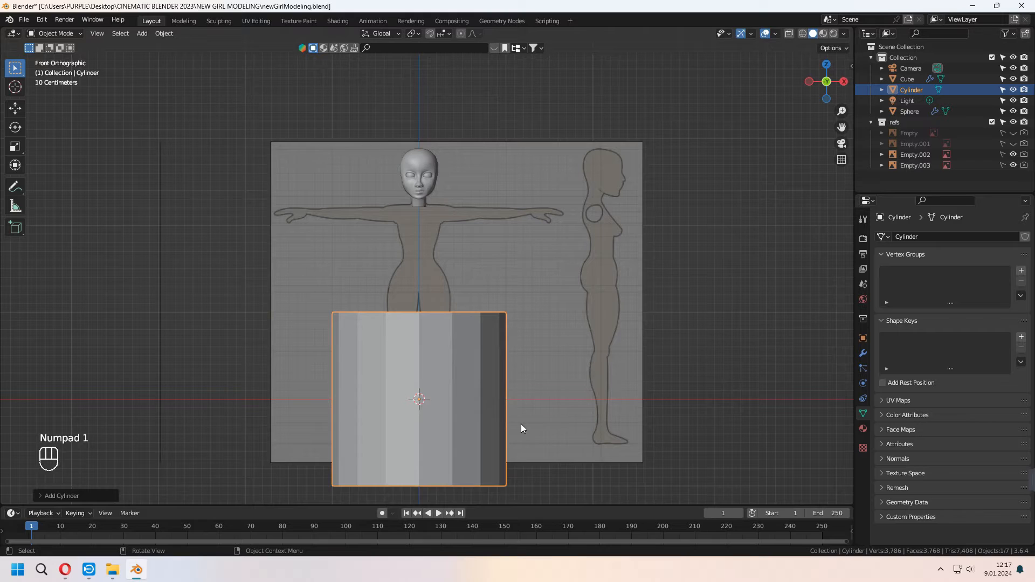
pyautogui.press('s')
pyautogui.click(490, 393)
pyautogui.press('g')
pyautogui.press('z')
pyautogui.click(609, 255)
pyautogui.press('s')
pyautogui.click(551, 272)
pyautogui.keyDown('shift'); pyautogui.moveTo(522, 283); pyautogui.dragTo(531, 263, button='middle'); pyautogui.keyUp('shift')
pyautogui.scroll(4, 522, 328)
# - Show the scene in wireframe and delete the vertices of the cylinder's half on the negative X side
pyautogui.click(788, 35)
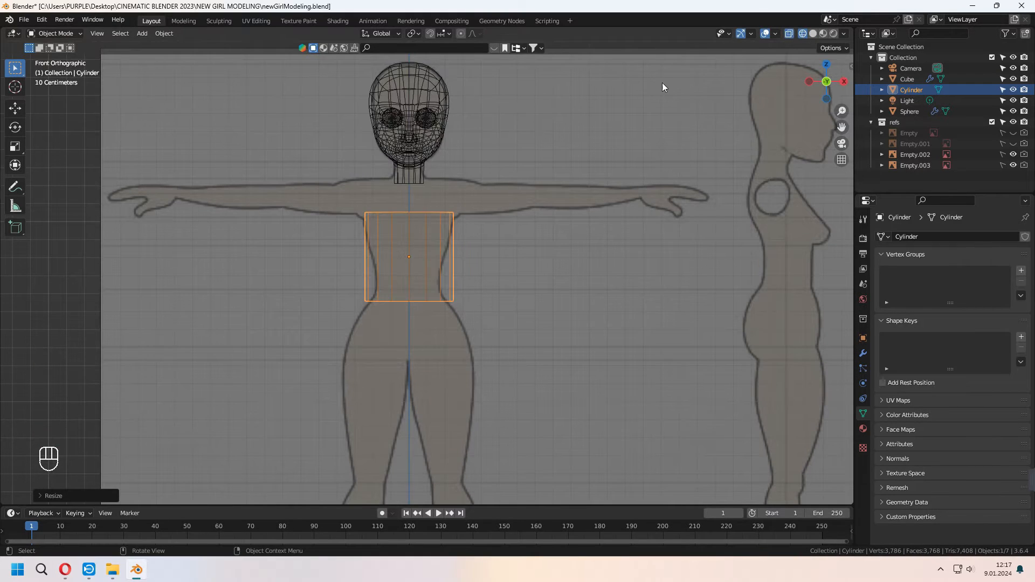
pyautogui.press('Tab')
pyautogui.moveTo(403, 341); pyautogui.dragTo(401, 345)
pyautogui.press('x')
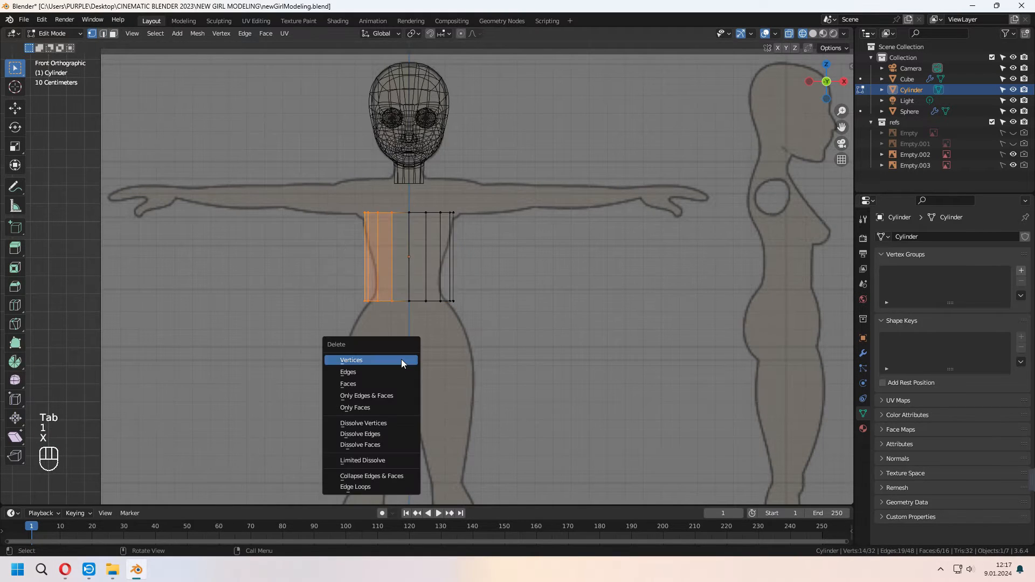
pyautogui.click(404, 360)
pyautogui.press('Tab')
# - Add an X-axis Mirror modifier with clipping and a Subdivision Surface modifier to the half cylinder
pyautogui.click(864, 353)
pyautogui.click(950, 236)
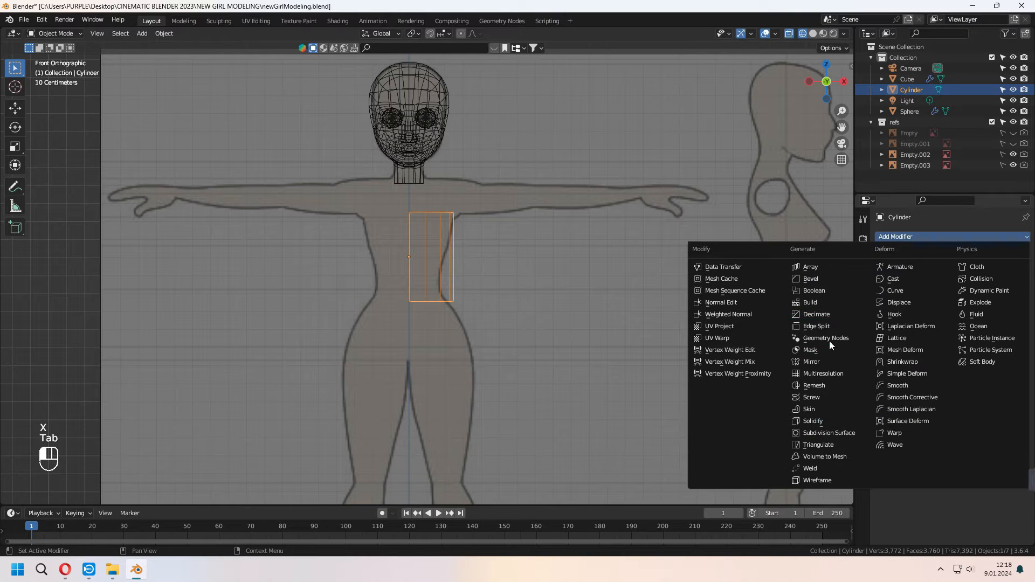
pyautogui.click(820, 360)
pyautogui.click(949, 237)
pyautogui.click(837, 422)
pyautogui.scroll(4, 470, 336)
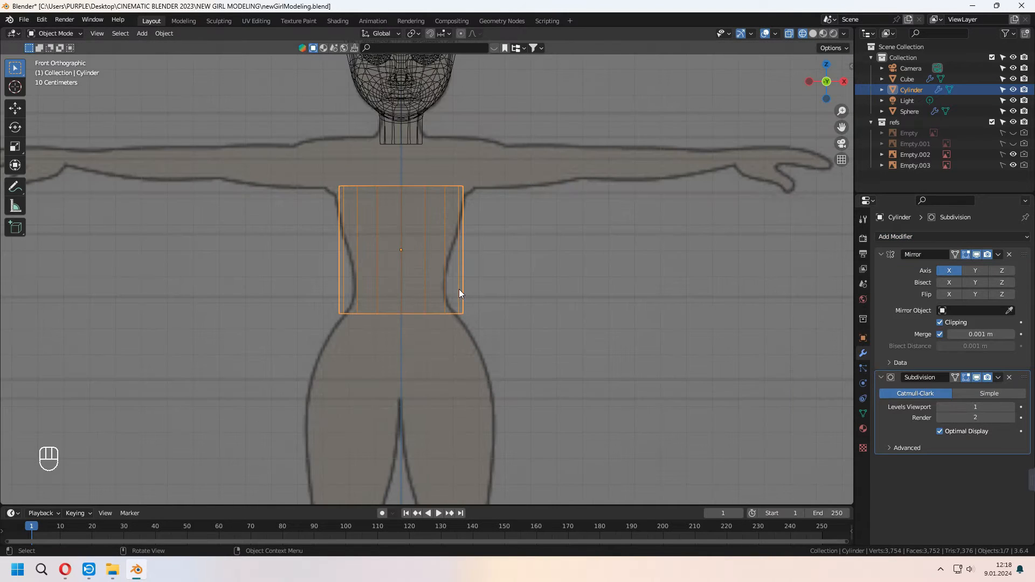
# - Move the cylinder's top ring outward to match the chest width in front view
pyautogui.press('Tab')
pyautogui.press('g')
pyautogui.click(503, 219)
# - Move and scale the cylinder's bottom ring to fit the reference outline above the hips
pyautogui.press('g')
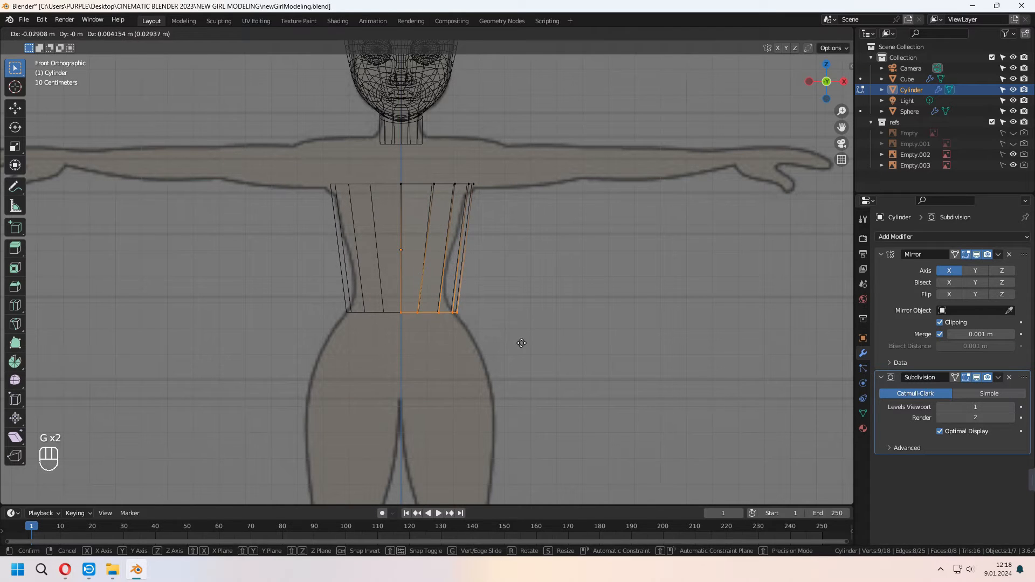
pyautogui.click(522, 343)
pyautogui.press('s')
pyautogui.click(591, 329)
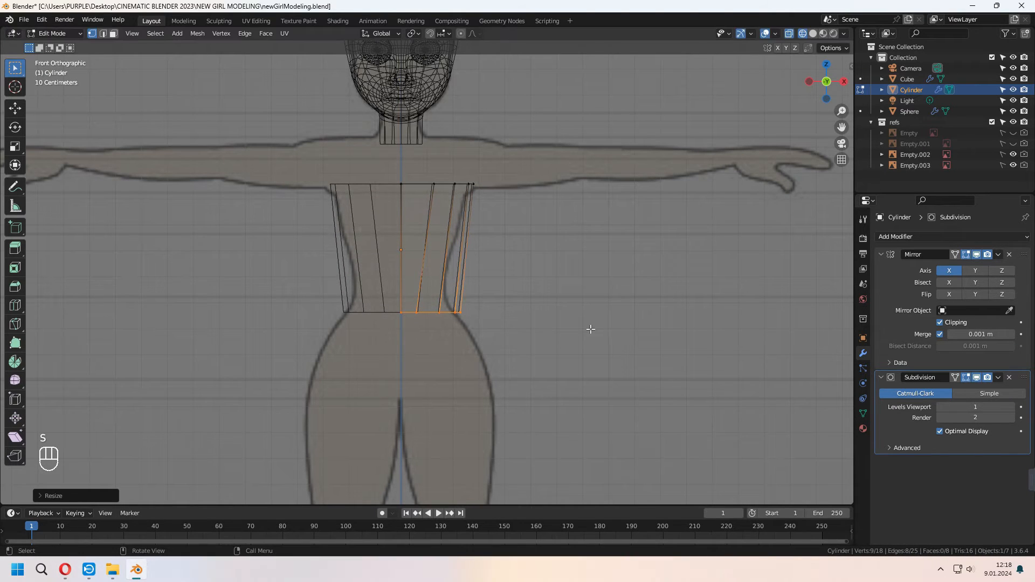
pyautogui.press('g')
pyautogui.click(605, 325)
pyautogui.press('s')
pyautogui.click(580, 319)
# - Scale and move the torso's vertex rings in side view to follow the reference's side profile
pyautogui.moveTo(583, 332); pyautogui.dragTo(437, 401, button='middle')
pyautogui.press('KP_3')
pyautogui.moveTo(308, 198); pyautogui.dragTo(614, 272)
pyautogui.press('s')
pyautogui.click(586, 269)
pyautogui.click(507, 333)
pyautogui.rightClick(507, 334)
pyautogui.press('s')
pyautogui.press('y')
pyautogui.click(577, 327)
pyautogui.press('g')
pyautogui.click(578, 332)
# - Enable proportional editing, then extrude the torso's top ring up toward the shoulders and scale it in side view
pyautogui.click(461, 34)
pyautogui.keyDown('shift'); pyautogui.moveTo(372, 211); pyautogui.dragTo(345, 125, button='middle'); pyautogui.keyUp('shift')
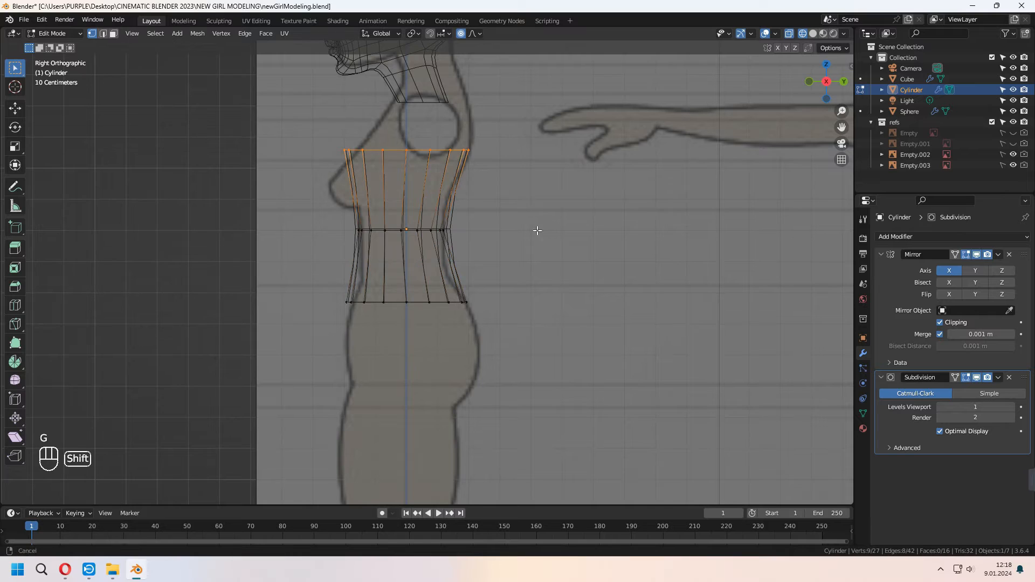
pyautogui.keyDown('shift'); pyautogui.moveTo(538, 230); pyautogui.dragTo(568, 335, button='middle'); pyautogui.keyUp('shift')
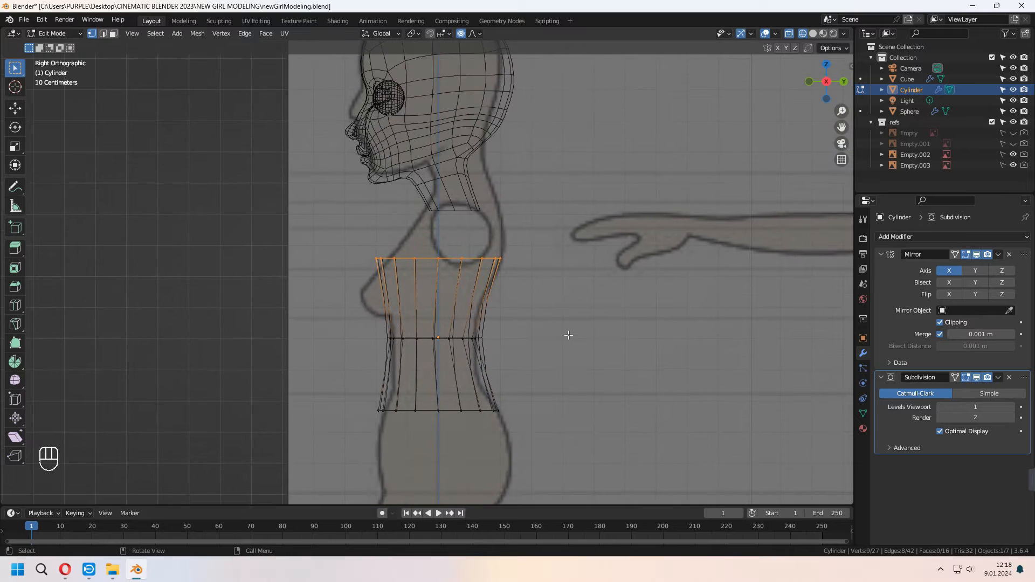
pyautogui.click(582, 294)
pyautogui.press('s')
# - Move the back and front vertices of the chest ring to follow the reference's side profile
pyautogui.moveTo(475, 241); pyautogui.dragTo(588, 293)
pyautogui.press('g')
pyautogui.click(595, 289)
pyautogui.press('g')
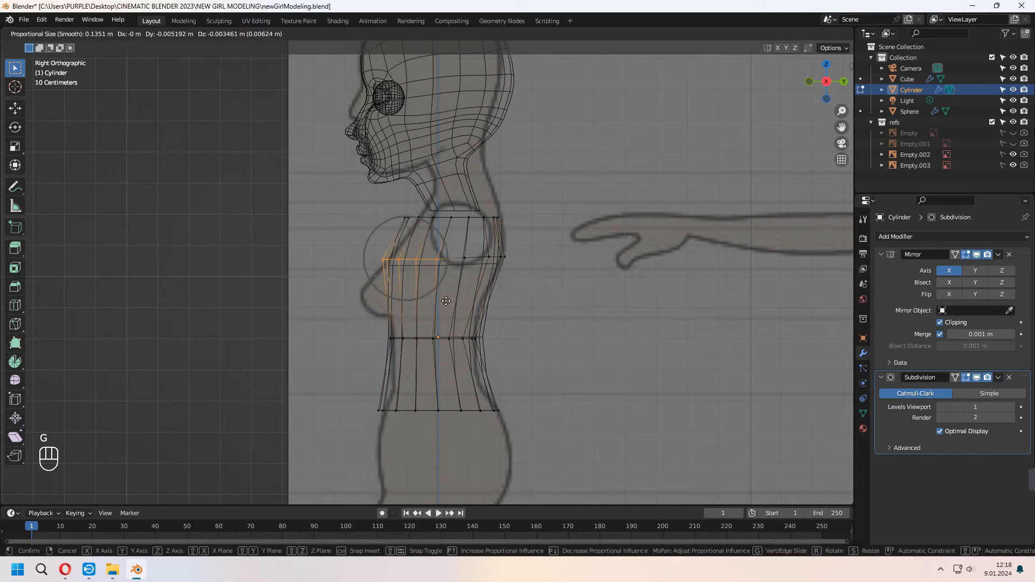
pyautogui.click(449, 302)
pyautogui.moveTo(397, 205); pyautogui.dragTo(436, 242)
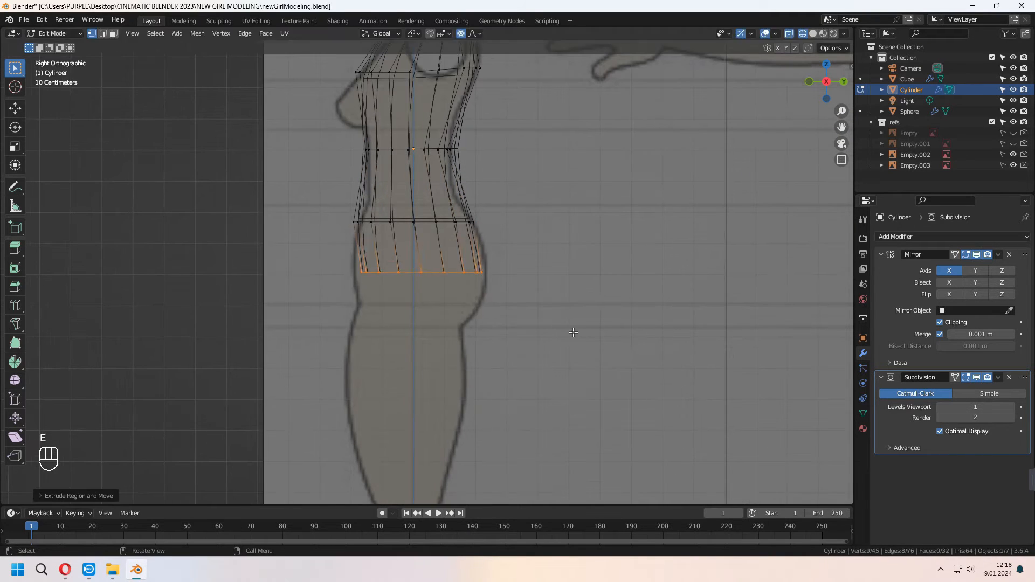
# - Add a loop cut at the waist and scale the ring to match the side profile
pyautogui.hotkey('ctrl', 'r')
pyautogui.click(552, 240)
pyautogui.rightClick(553, 240)
pyautogui.press('s')
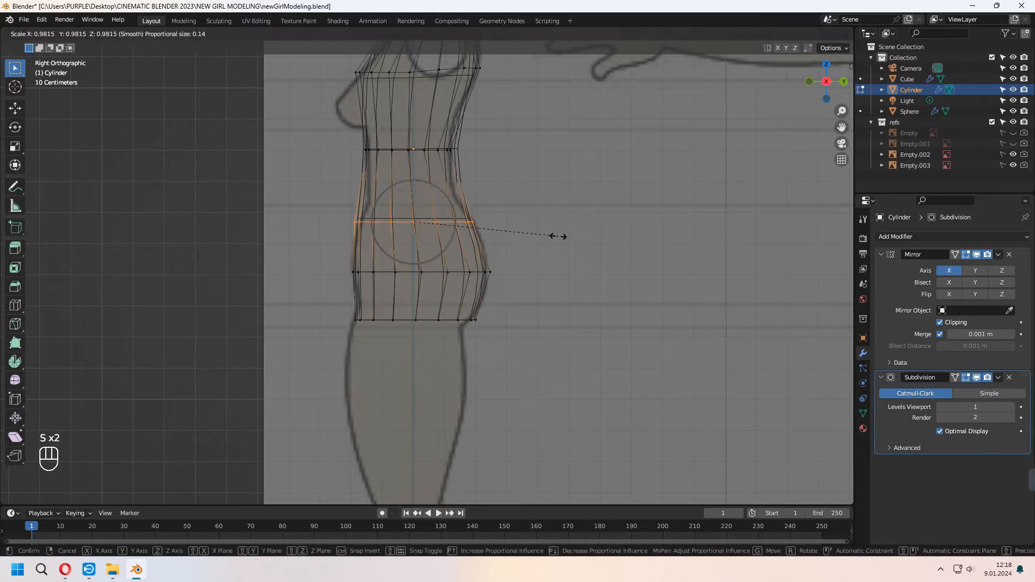
pyautogui.click(593, 194)
# - Move and scale the upper hip ring in front view to reach the reference outline
pyautogui.press('KP_1')
pyautogui.moveTo(402, 289); pyautogui.dragTo(517, 318)
pyautogui.press('g')
pyautogui.click(548, 316)
pyautogui.press('s')
pyautogui.click(579, 319)
# - Move the lowest hip ring's vertices outward and refit the outer vertices of the ring above to the outline
pyautogui.moveTo(401, 334); pyautogui.dragTo(550, 380)
pyautogui.press('g')
pyautogui.click(566, 362)
pyautogui.moveTo(404, 289); pyautogui.dragTo(526, 318)
pyautogui.press('g')
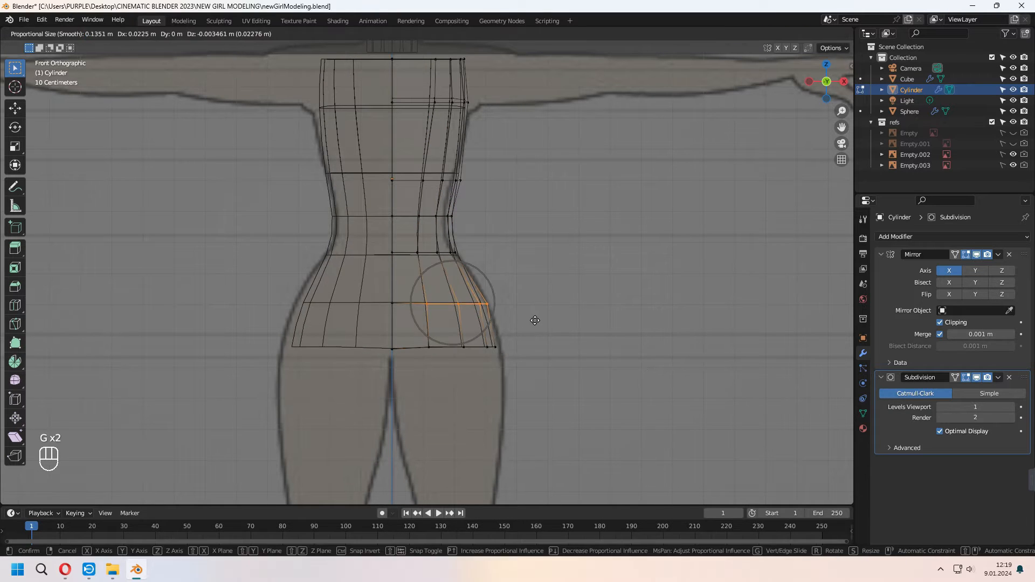
pyautogui.click(539, 319)
# - Scale and move the torso's ring vertices in front view to fit the reference outline
pyautogui.scroll(-1, 432, 227)
pyautogui.keyDown('shift'); pyautogui.moveTo(318, 89); pyautogui.dragTo(317, 172, button='middle'); pyautogui.keyUp('shift')
pyautogui.moveTo(315, 169); pyautogui.dragTo(502, 197)
pyautogui.press('s')
pyautogui.press('g')
pyautogui.click(480, 310)
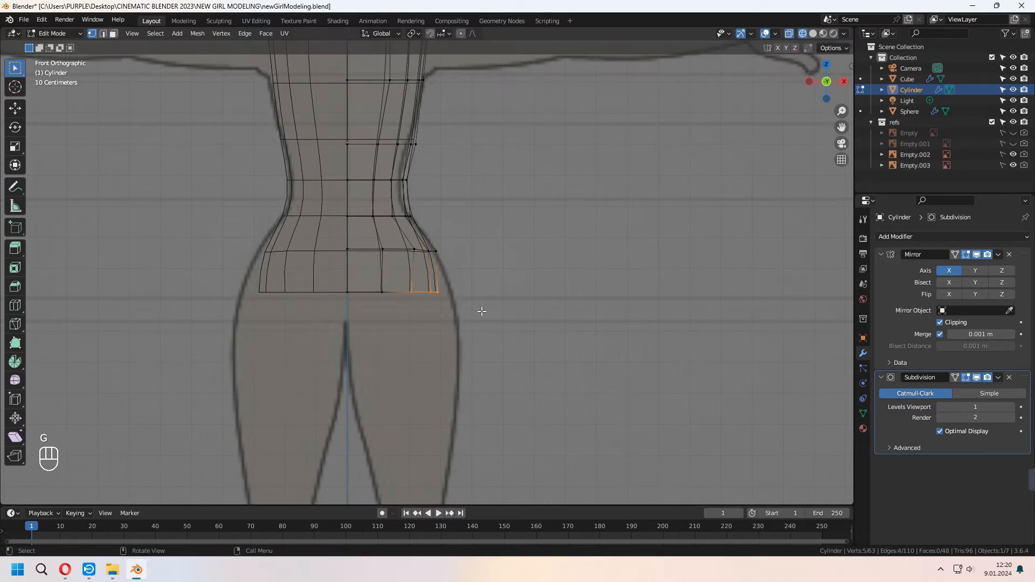
# - Nudge the single hip vertex above the lowest ring upward to even out the hip edge flow
pyautogui.click(413, 249)
pyautogui.press('g')
pyautogui.click(413, 245)
pyautogui.press('g')
pyautogui.click(410, 243)
# - Show the torso in solid view without X-ray and shade it smooth
pyautogui.scroll(2, 407, 227)
pyautogui.moveTo(557, 374); pyautogui.dragTo(893, 52, button='middle')
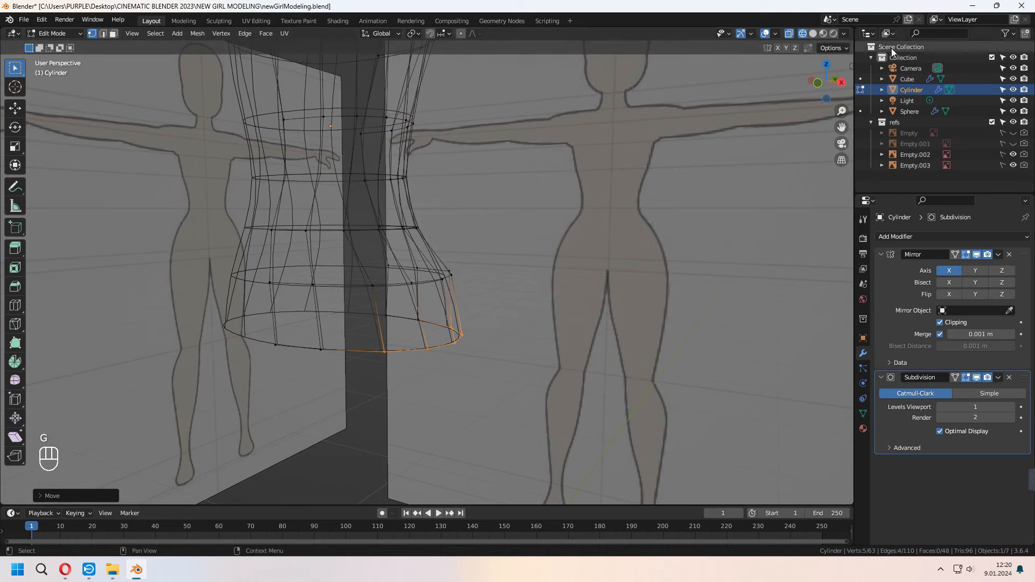
pyautogui.click(813, 33)
pyautogui.click(788, 34)
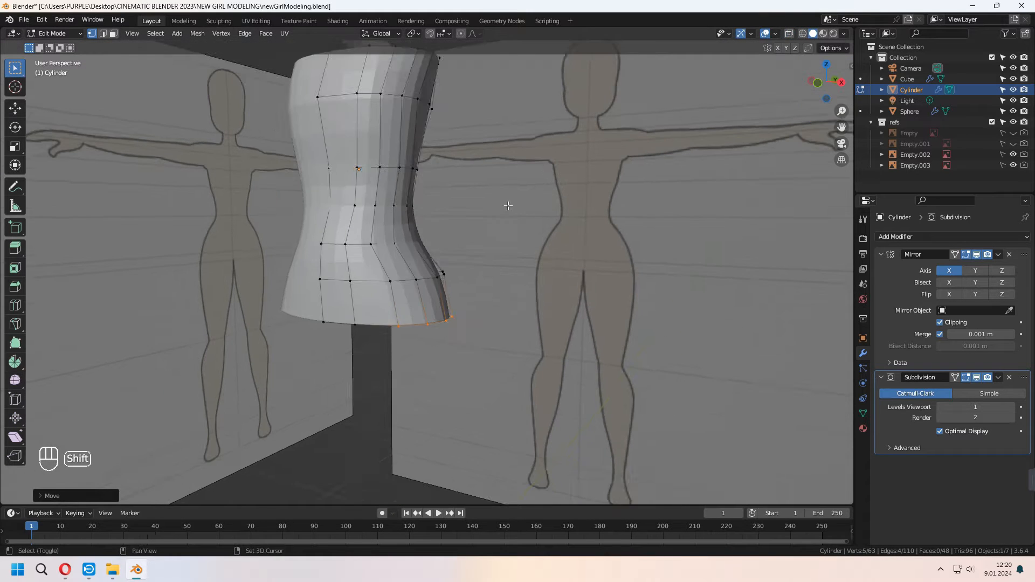
pyautogui.scroll(-2, 419, 281)
pyautogui.press('Tab')
pyautogui.rightClick(419, 280)
pyautogui.click(421, 282)
pyautogui.moveTo(421, 282); pyautogui.dragTo(573, 221, button='middle')
pyautogui.press('Tab')
# - Fill a face between the front and back centre edges of the hip opening and divide it with loop cuts
pyautogui.keyDown('shift'); pyautogui.moveTo(444, 386); pyautogui.dragTo(421, 253, button='middle'); pyautogui.keyUp('shift')
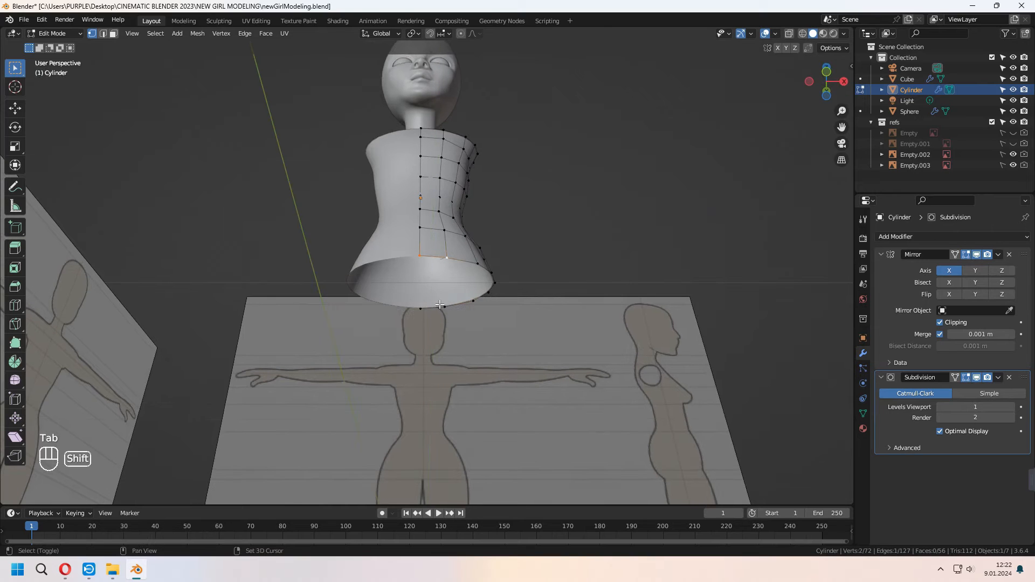
pyautogui.scroll(2, 423, 306)
pyautogui.moveTo(423, 306); pyautogui.dragTo(513, 297, button='middle')
pyautogui.click(955, 377)
pyautogui.press('f')
pyautogui.hotkey('ctrl', 'r')
pyautogui.scroll(1, 455, 285)
pyautogui.click(455, 285)
pyautogui.rightClick(454, 285)
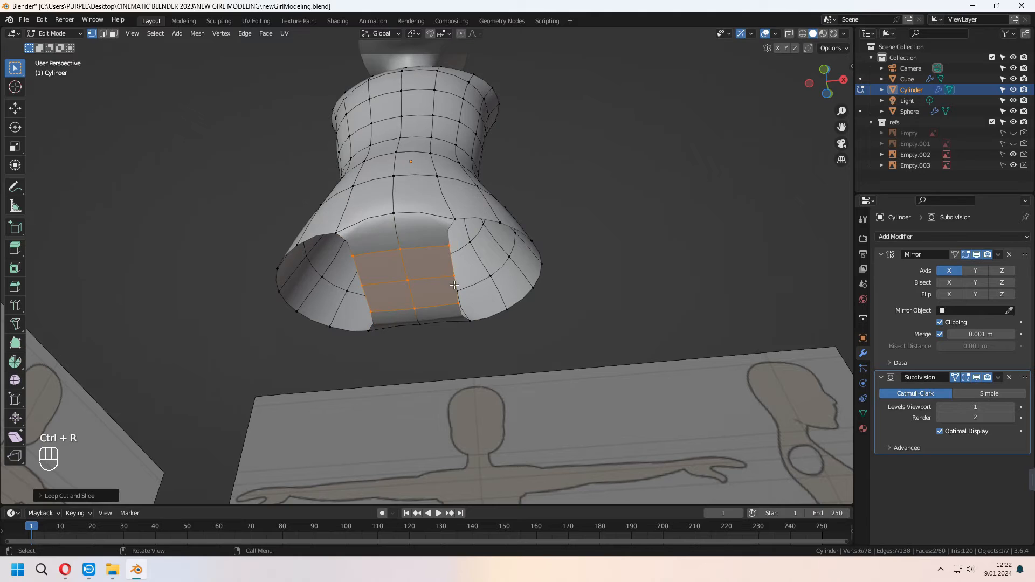
# - Move the crotch strip's vertices in front view to fit between the reference's legs
pyautogui.press('KP_1')
pyautogui.press('g')
pyautogui.click(477, 363)
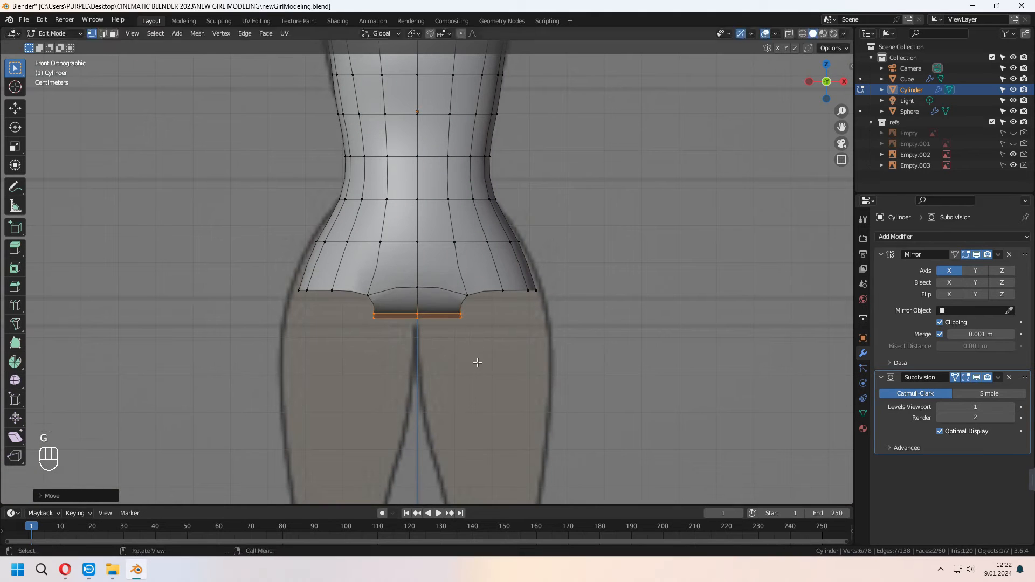
pyautogui.press('g')
pyautogui.rightClick(614, 370)
pyautogui.press('g')
pyautogui.click(589, 377)
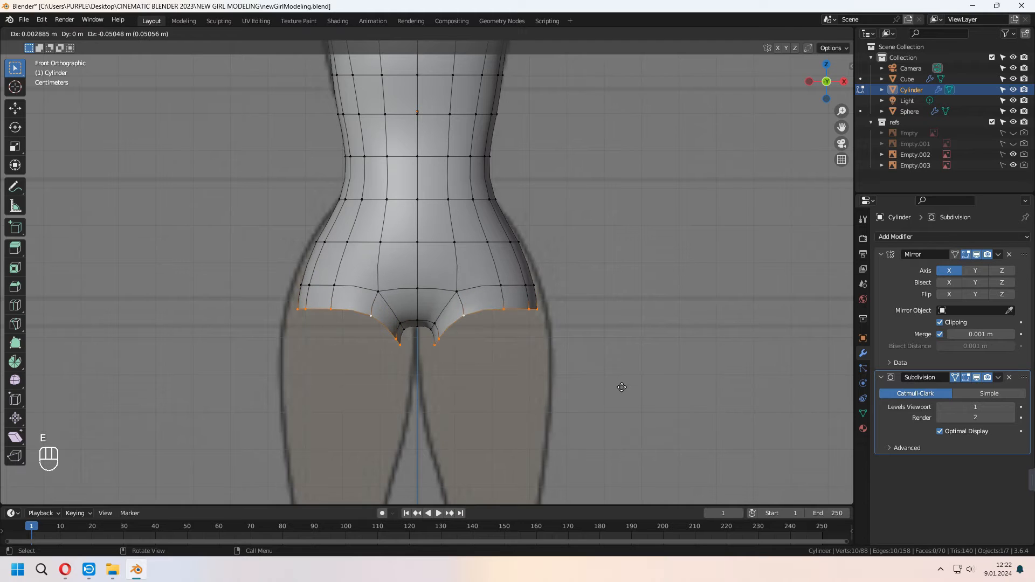
# - Scale the extruded leg opening, flatten it with a Z scale of 0, and lower it along Z
pyautogui.press('s')
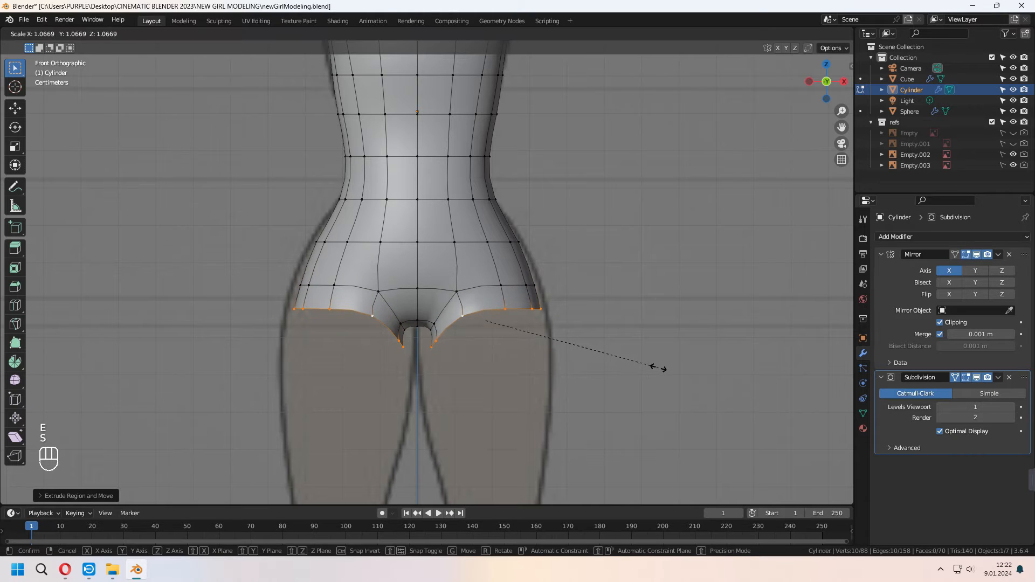
pyautogui.press('s')
pyautogui.press('z')
pyautogui.press('KP_0')
pyautogui.press('KP_Enter')
pyautogui.press('g')
pyautogui.press('z')
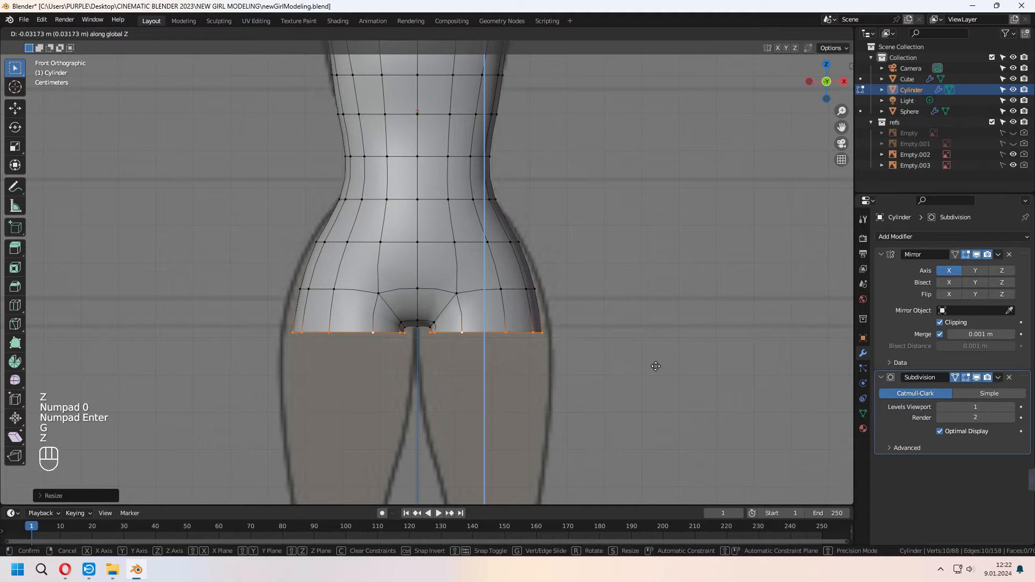
pyautogui.click(656, 367)
# - Scale and reposition the leg opening's ring, then extrude it down the thigh
pyautogui.press('s')
pyautogui.click(672, 320)
pyautogui.press('g')
pyautogui.click(668, 327)
pyautogui.keyDown('shift'); pyautogui.moveTo(643, 381); pyautogui.dragTo(635, 249, button='middle'); pyautogui.keyUp('shift')
pyautogui.press('e')
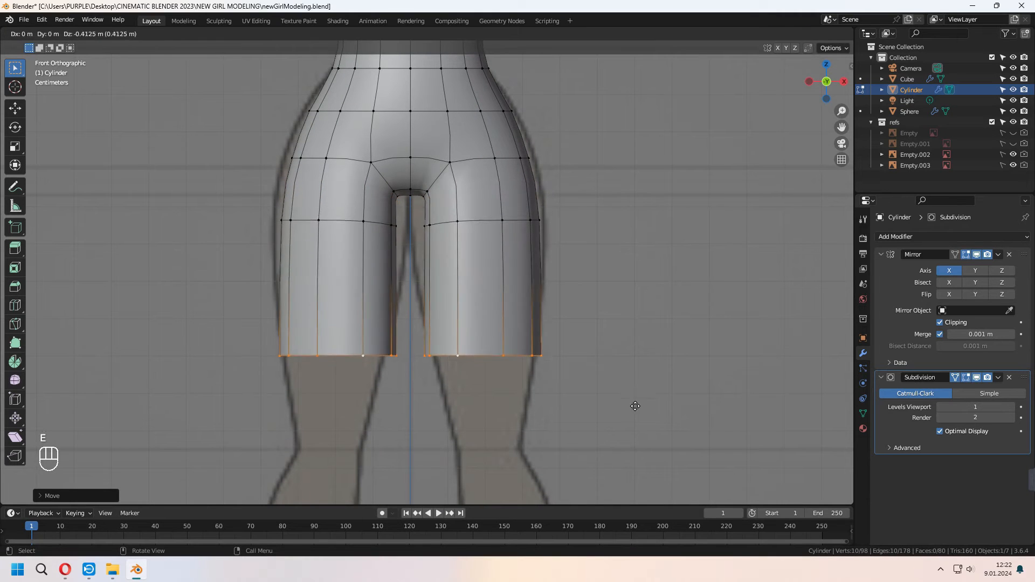
pyautogui.click(636, 423)
# - Extrude the legs down past the knees and calves to the ankles, scaling the ankle ring to the reference
pyautogui.keyDown('shift'); pyautogui.moveTo(636, 422); pyautogui.dragTo(613, 245, button='middle'); pyautogui.keyUp('shift')
pyautogui.press('e')
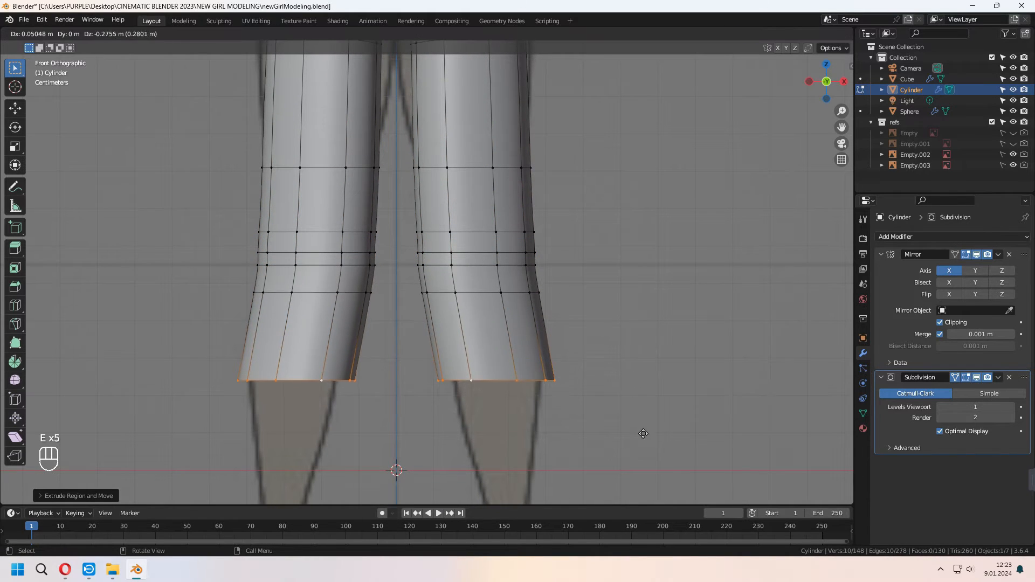
pyautogui.click(643, 432)
pyautogui.keyDown('shift'); pyautogui.moveTo(643, 432); pyautogui.dragTo(624, 262, button='middle'); pyautogui.keyUp('shift')
pyautogui.press('e')
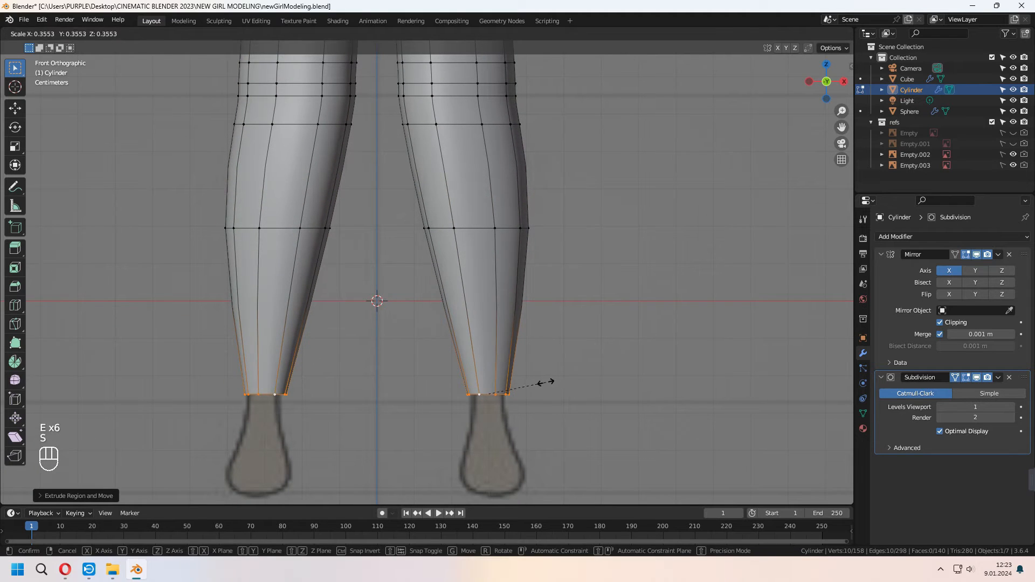
pyautogui.click(546, 382)
# - Switch to wireframe with X-ray and move and scale the calf ring to fit the front reference
pyautogui.click(788, 34)
pyautogui.click(802, 33)
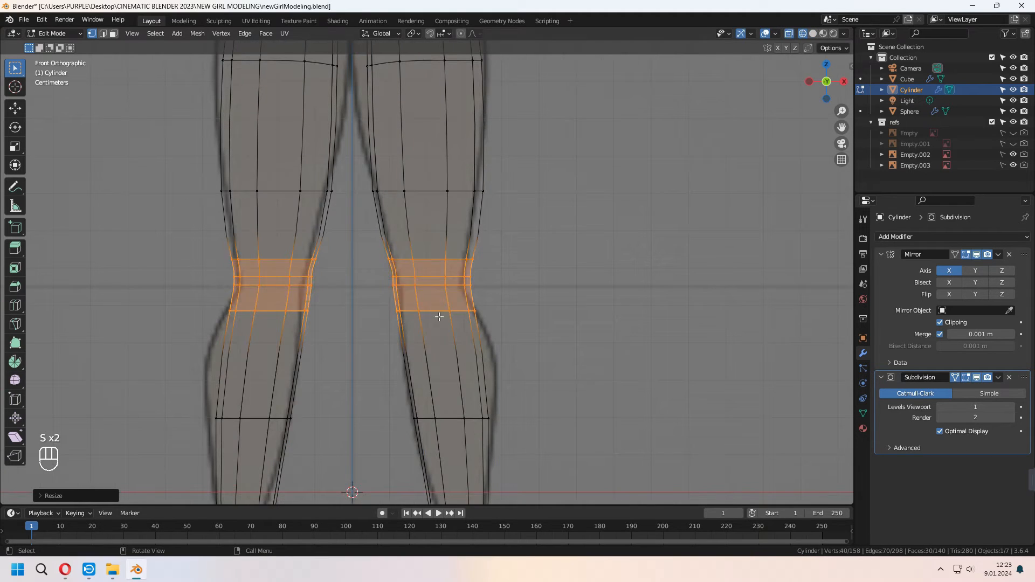
pyautogui.moveTo(389, 394); pyautogui.dragTo(580, 420)
pyautogui.press('g')
pyautogui.press('g')
pyautogui.click(544, 392)
pyautogui.press('s')
pyautogui.click(573, 401)
pyautogui.press('g')
pyautogui.click(577, 403)
# - Add a loop cut between calf and ankle, slide it down and scale it to the lower leg's outline
pyautogui.keyDown('shift'); pyautogui.moveTo(577, 402); pyautogui.dragTo(571, 215, button='middle'); pyautogui.keyUp('shift')
pyautogui.hotkey('ctrl', 'r')
pyautogui.click(479, 336)
pyautogui.click(479, 372)
pyautogui.press('s')
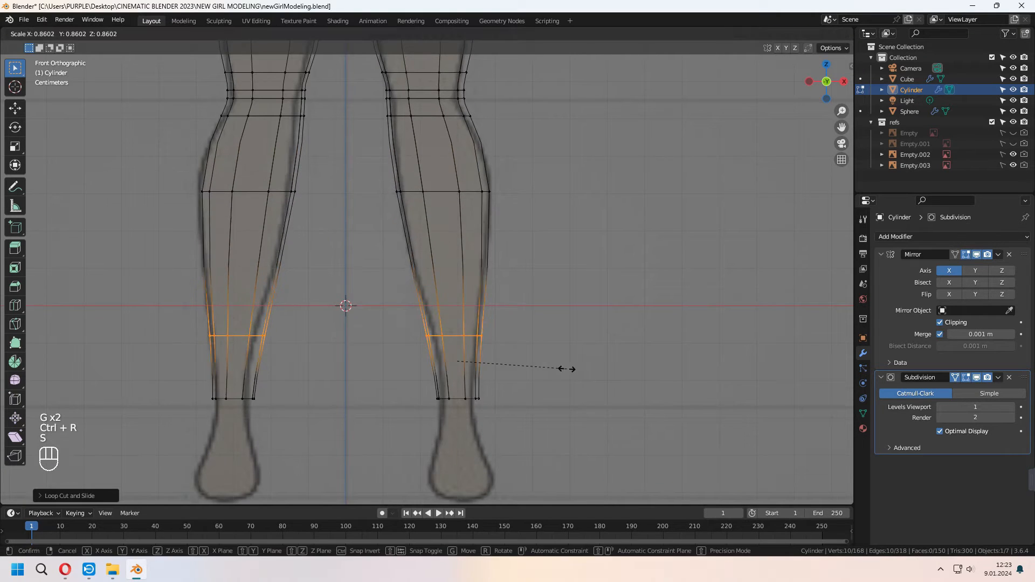
pyautogui.click(563, 368)
# - Move the ring just below the knee along Y to follow the leg's side profile
pyautogui.keyDown('shift'); pyautogui.moveTo(458, 108); pyautogui.dragTo(449, 435, button='middle'); pyautogui.keyUp('shift')
pyautogui.scroll(1, 448, 273)
pyautogui.moveTo(359, 230); pyautogui.dragTo(399, 270)
pyautogui.click(527, 167)
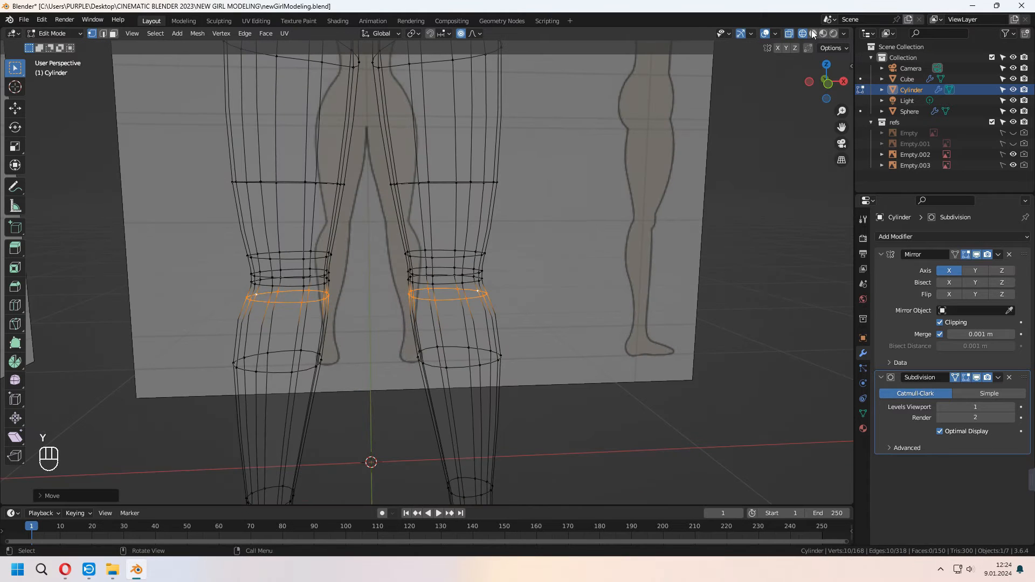
# - Show the legs in solid view without X-ray and examine their shape from behind and the side
pyautogui.click(813, 34)
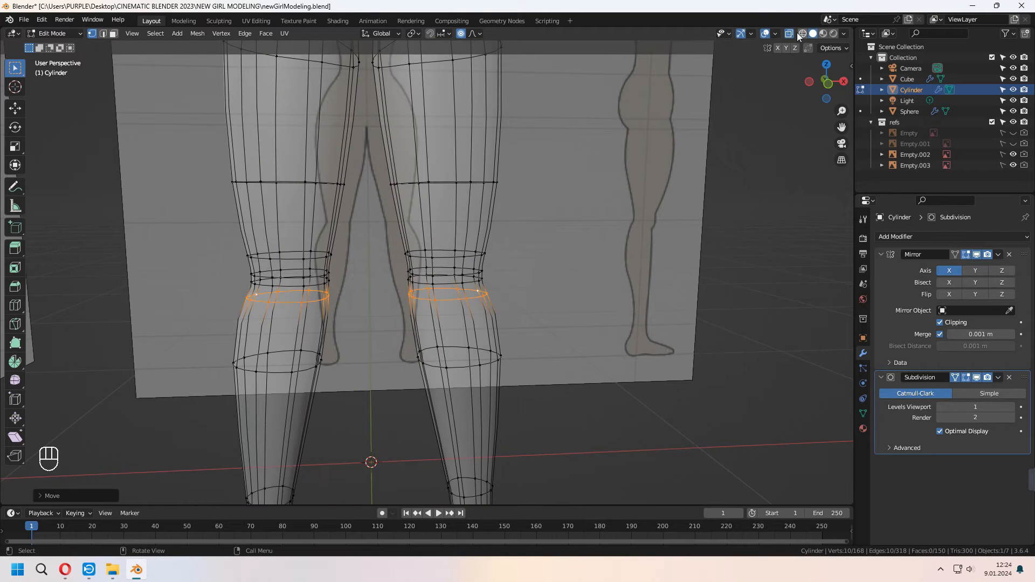
pyautogui.click(790, 33)
pyautogui.scroll(-3, 582, 247)
pyautogui.moveTo(582, 247); pyautogui.dragTo(502, 291, button='middle')
pyautogui.moveTo(501, 291)
pyautogui.keyDown('shift'); pyautogui.mouseDown(button='middle')
pyautogui.moveTo(516, 299)
pyautogui.moveTo(470, 249)
pyautogui.mouseUp(button='middle'); pyautogui.keyUp('shift')
pyautogui.moveTo(471, 249); pyautogui.dragTo(532, 261, button='middle')
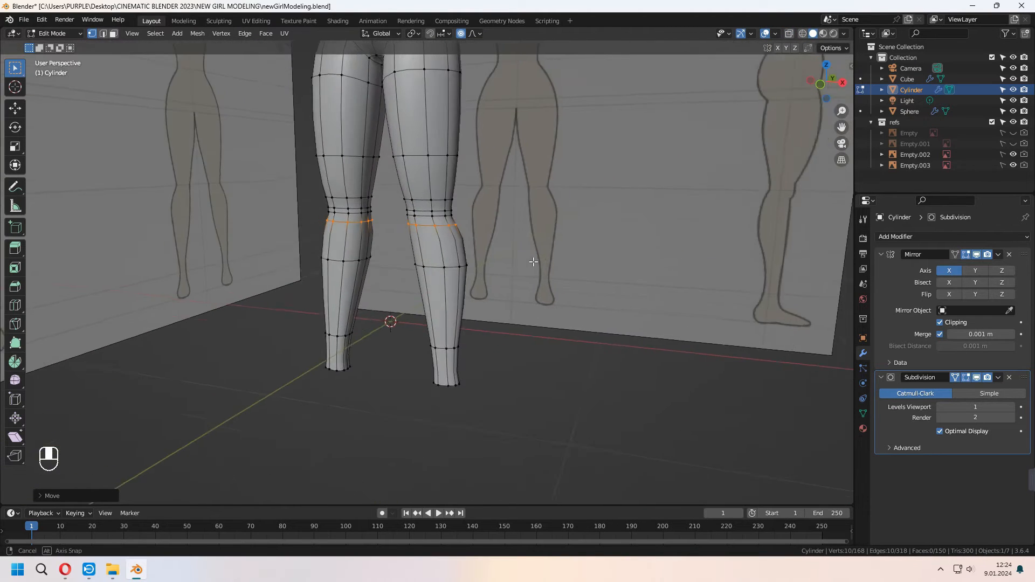
pyautogui.scroll(1, 532, 261)
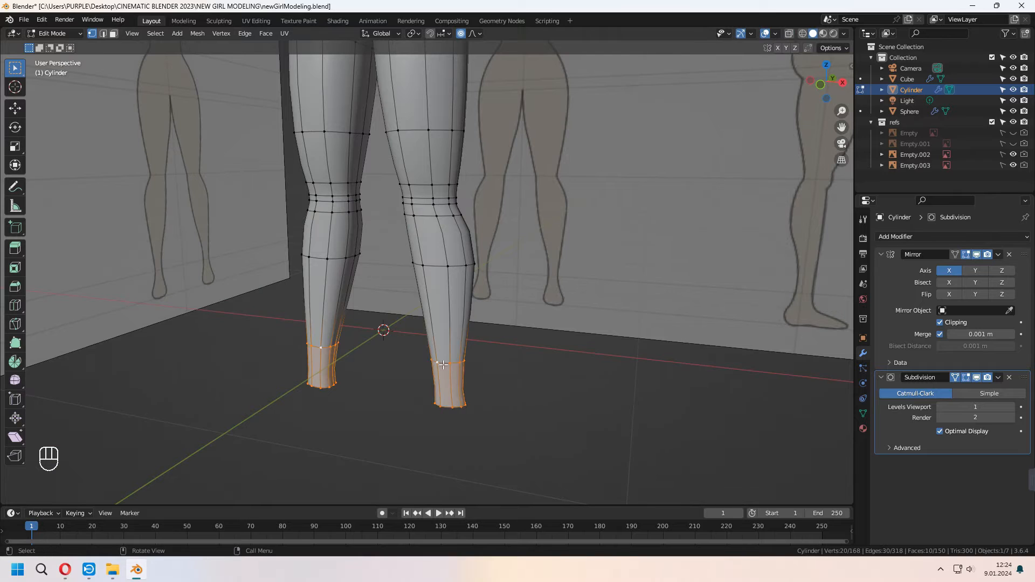
# - Round the two rings at the ankle with LoopTools Circle
pyautogui.rightClick(444, 365)
pyautogui.moveTo(438, 277)
pyautogui.click(502, 290)
pyautogui.moveTo(503, 290); pyautogui.dragTo(479, 297, button='middle')
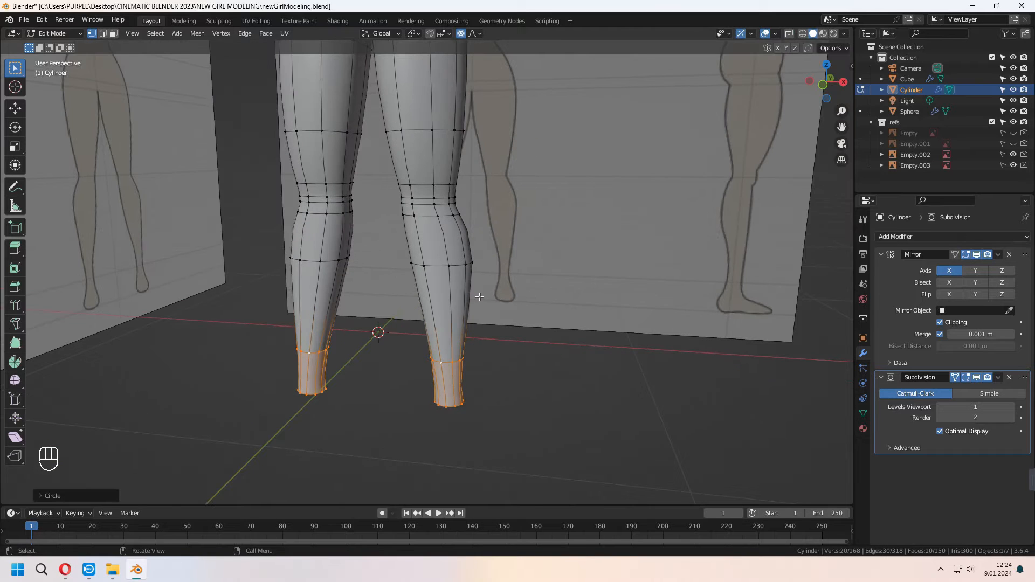
# - Round the rings from the calf up through the knee to the lower thigh with LoopTools Circle
pyautogui.keyDown('shift'); pyautogui.moveTo(505, 333); pyautogui.dragTo(516, 414, button='middle'); pyautogui.keyUp('shift')
pyautogui.press('o')
pyautogui.keyDown('alt'); pyautogui.keyDown('shift'); pyautogui.click(436, 301); pyautogui.keyUp('shift'); pyautogui.keyUp('alt')
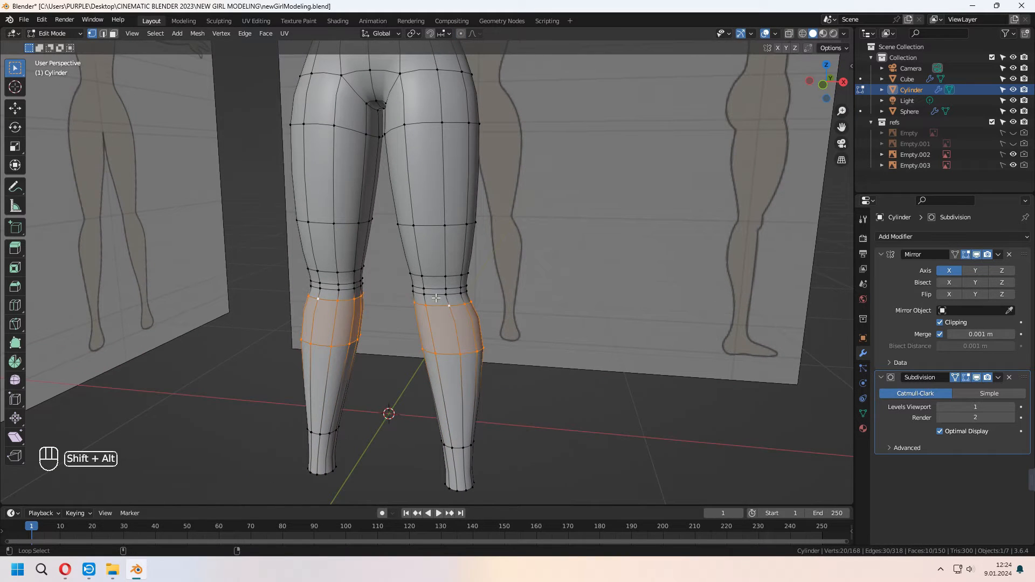
pyautogui.rightClick(439, 225)
pyautogui.moveTo(438, 224)
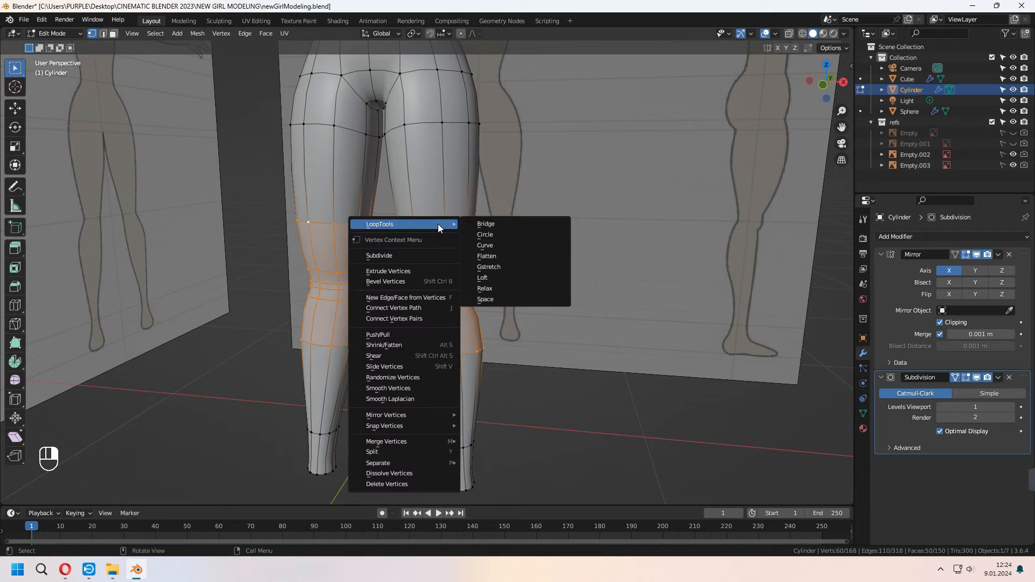
pyautogui.click(484, 235)
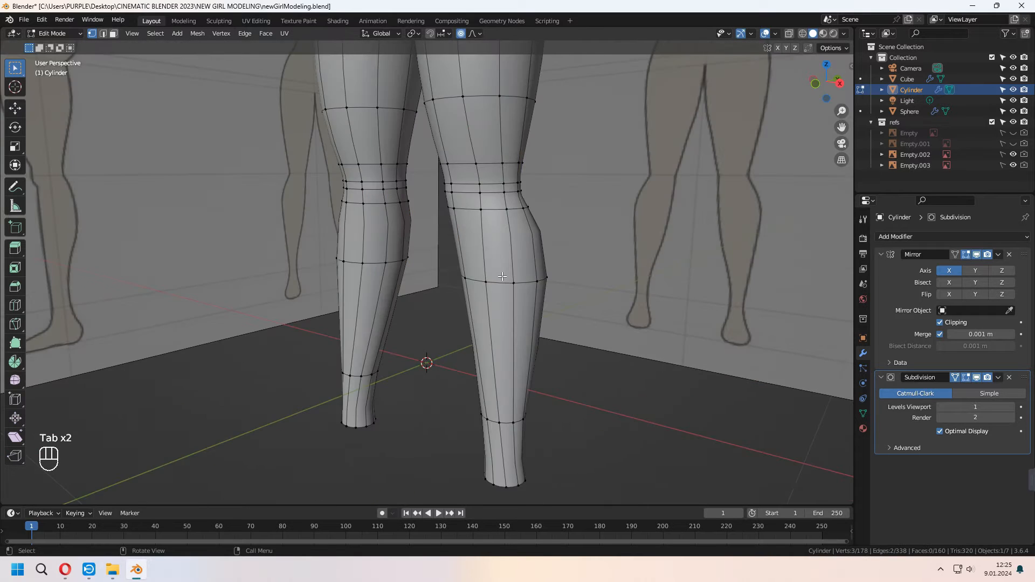
# - Delete the two front-centre vertices of the knee to open a hole for the kneecap
pyautogui.moveTo(377, 329); pyautogui.dragTo(429, 334, button='middle')
pyautogui.scroll(2, 429, 335)
pyautogui.click(415, 330)
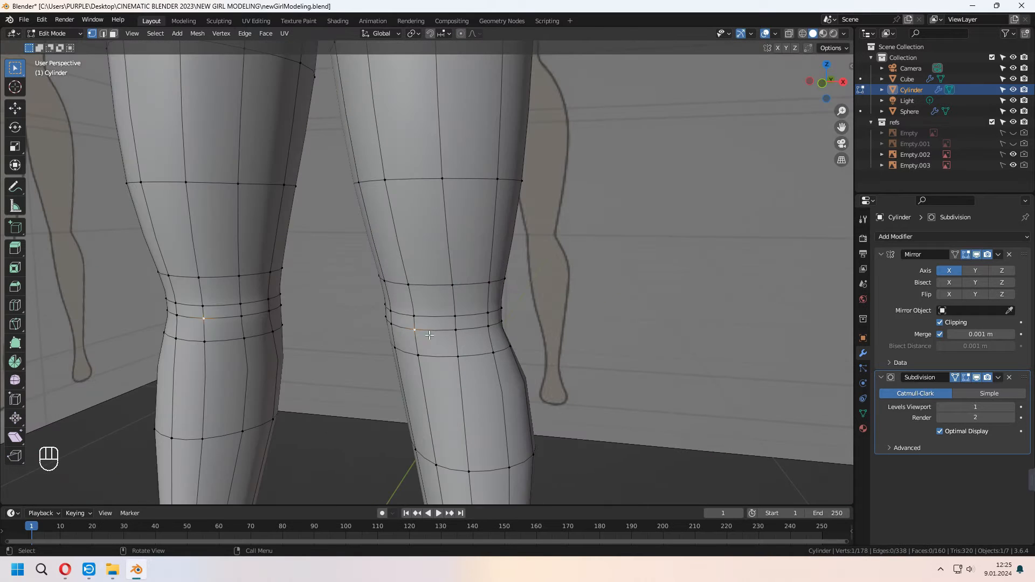
pyautogui.press('KP_1')
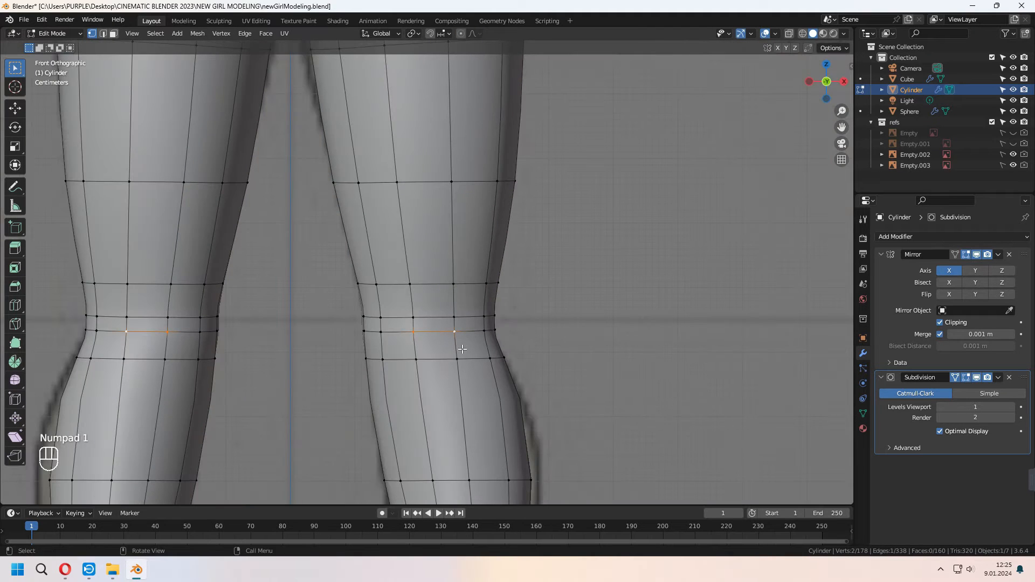
pyautogui.press('x')
pyautogui.click(473, 344)
pyautogui.moveTo(473, 344); pyautogui.dragTo(449, 369, button='middle')
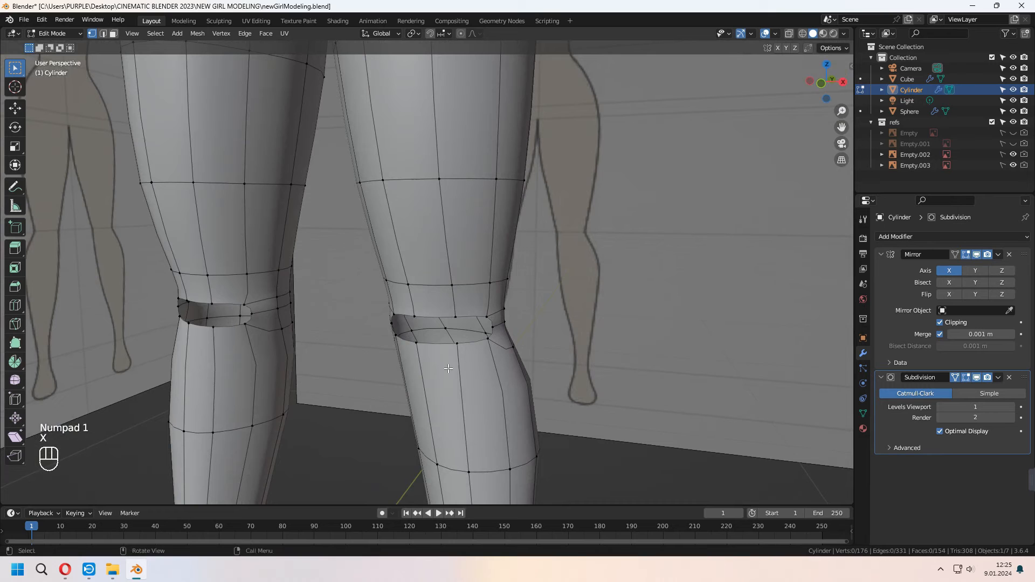
# - Undo the last change and repeatedly apply Smooth Vertices to the border of the knee hole
pyautogui.hotkey('ctrl', 'z')
pyautogui.rightClick(435, 344)
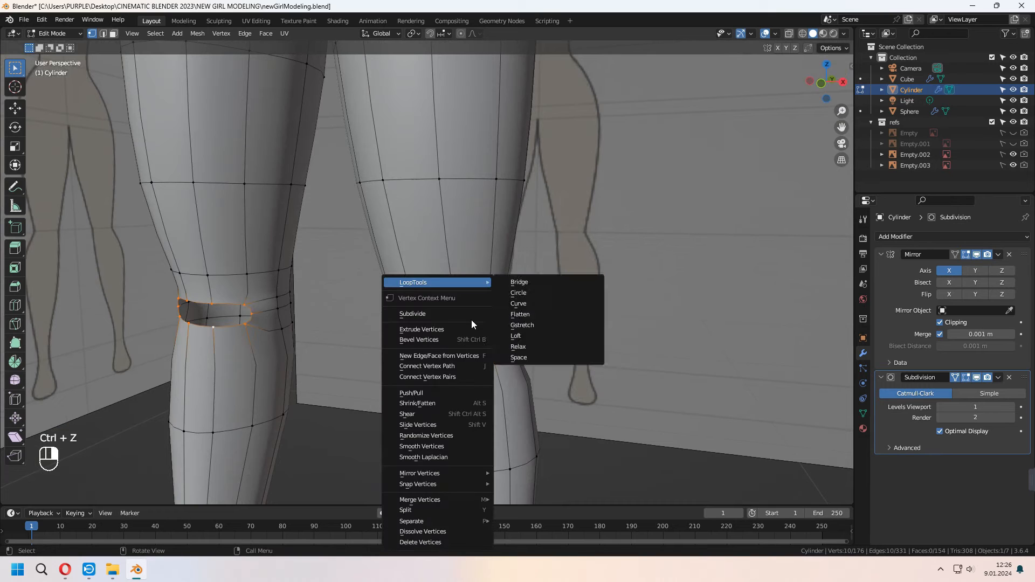
pyautogui.click(440, 442)
pyautogui.moveTo(490, 404); pyautogui.dragTo(478, 358, button='middle')
pyautogui.rightClick(462, 361)
pyautogui.click(463, 361)
# - Extrude the knee hole's border and scale it inward in side view
pyautogui.press('KP_3')
pyautogui.keyDown('shift'); pyautogui.moveTo(570, 369); pyautogui.dragTo(544, 312, button='middle'); pyautogui.keyUp('shift')
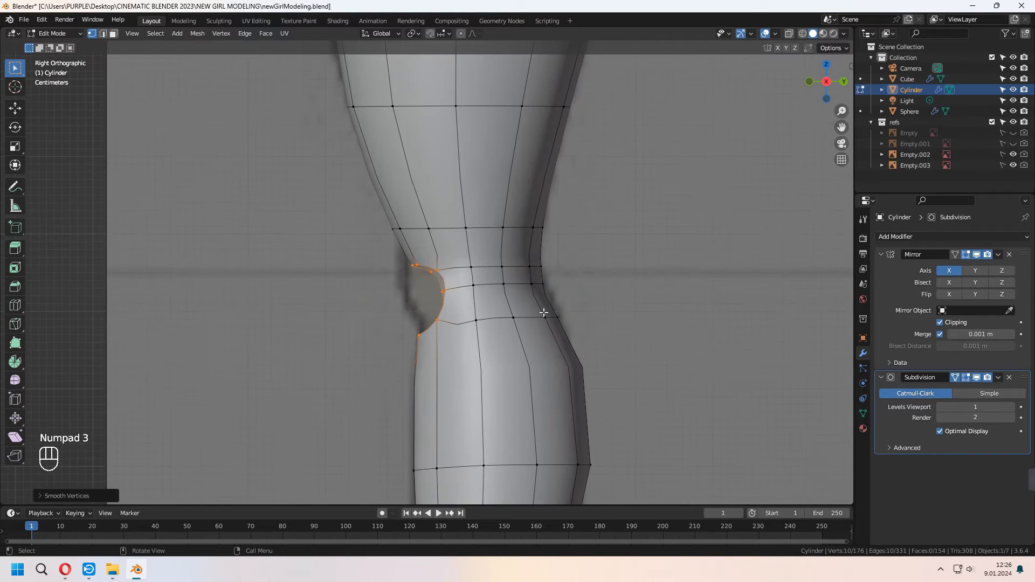
pyautogui.press('s')
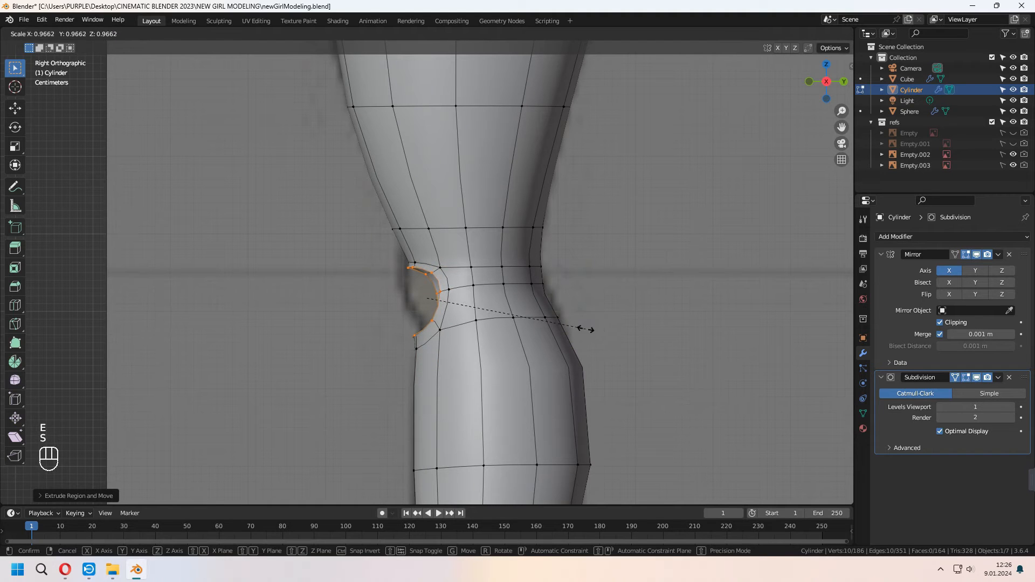
pyautogui.click(570, 322)
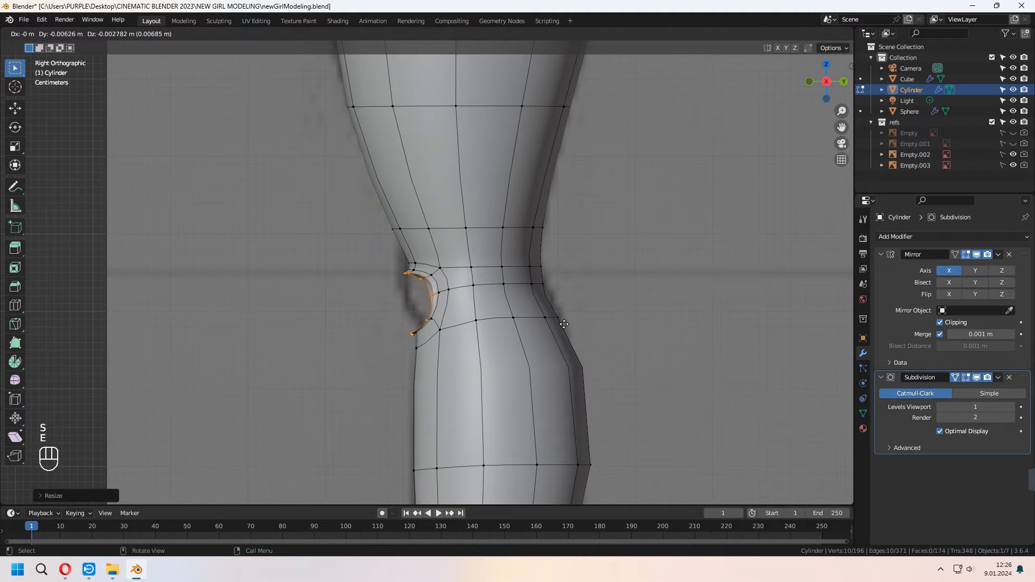
# - Place the scaled kneecap border, fill the middle of the hole with faces and add a loop cut across them
pyautogui.click(543, 316)
pyautogui.moveTo(381, 324); pyautogui.dragTo(445, 319, button='middle')
pyautogui.scroll(3, 501, 352)
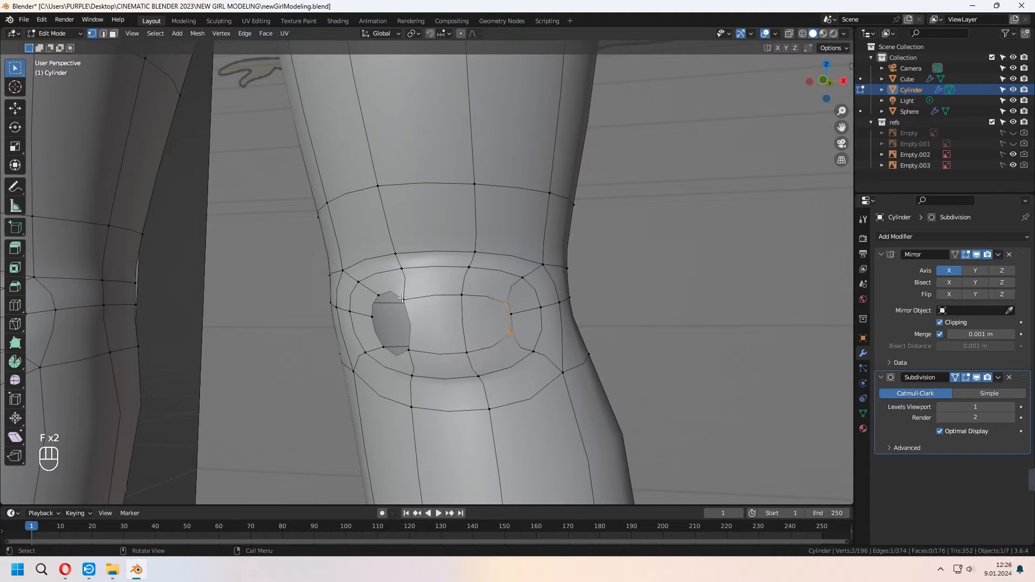
pyautogui.click(466, 325)
# - Merge the loose vertices on both sides of the kneecap patch to close the remaining gaps
pyautogui.moveTo(466, 326); pyautogui.dragTo(384, 324, button='middle')
pyautogui.press('m')
pyautogui.click(508, 313)
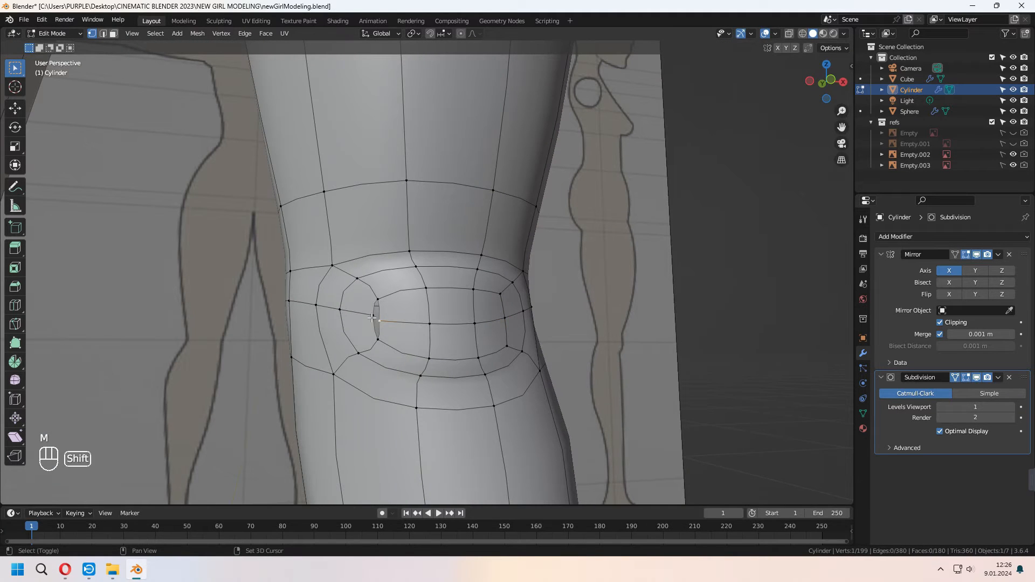
pyautogui.press('m')
pyautogui.press('Tab')
pyautogui.press('Tab')
# - Smooth all vertices of the front knee area with Smooth Vertices
pyautogui.moveTo(376, 358); pyautogui.dragTo(469, 351, button='middle')
pyautogui.moveTo(362, 253); pyautogui.dragTo(507, 343)
pyautogui.rightClick(464, 306)
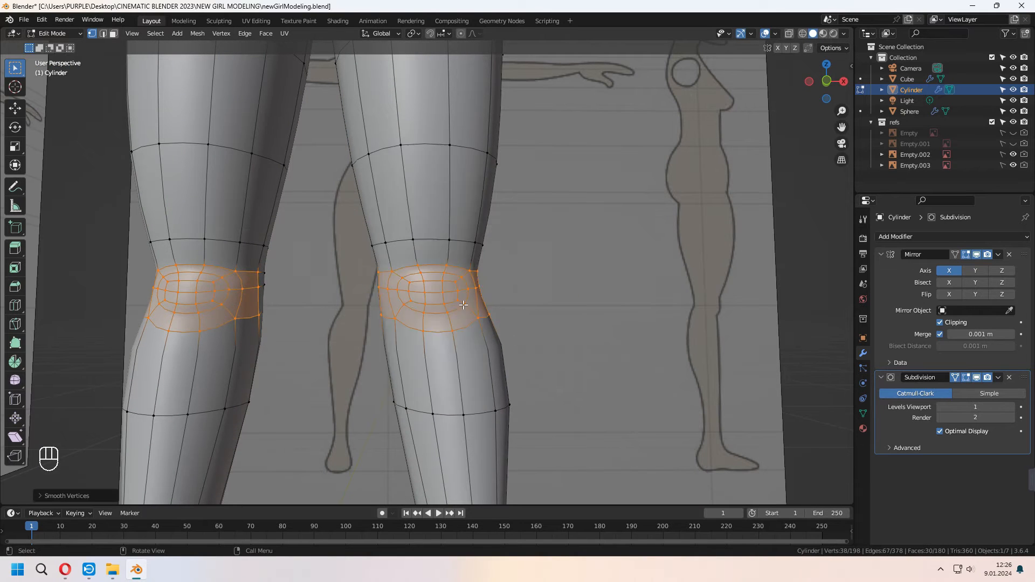
pyautogui.click(464, 305)
# - Move the front kneecap vertices in see-through side view with proportional editing to follow the reference outline
pyautogui.moveTo(463, 305); pyautogui.dragTo(437, 324, button='middle')
pyautogui.press('KP_3')
pyautogui.scroll(2, 474, 270)
pyautogui.click(802, 33)
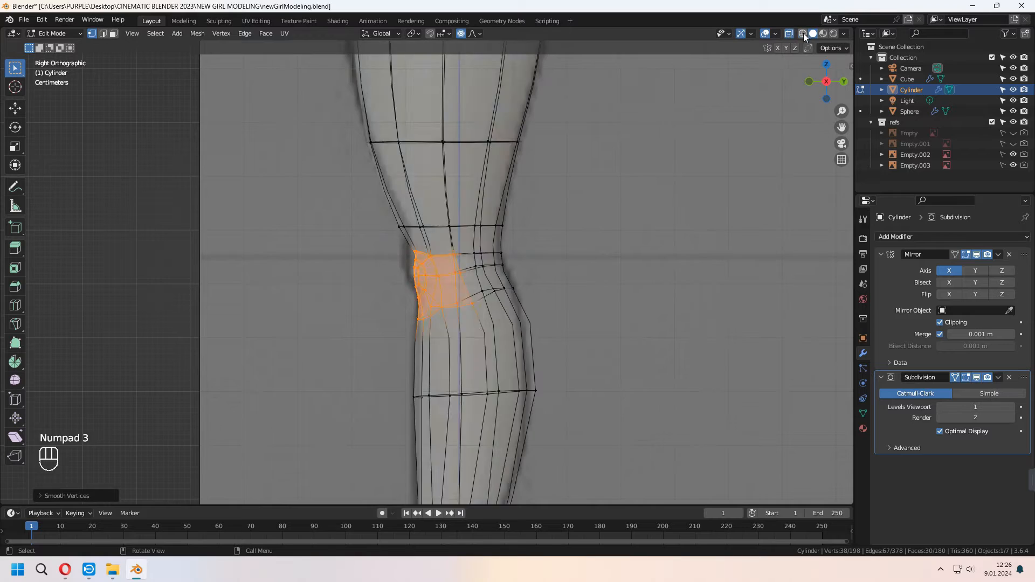
pyautogui.scroll(1, 475, 269)
pyautogui.moveTo(404, 260); pyautogui.dragTo(425, 285)
pyautogui.press('g')
pyautogui.scroll(4, 418, 284)
pyautogui.scroll(-5, 416, 285)
pyautogui.click(411, 285)
# - Scale the edge loops above and below the kneecap along Z
pyautogui.keyDown('alt'); pyautogui.click(436, 249); pyautogui.keyUp('alt')
pyautogui.keyDown('alt'); pyautogui.keyDown('shift'); pyautogui.click(441, 314); pyautogui.keyUp('shift'); pyautogui.keyUp('alt')
pyautogui.press('s')
pyautogui.press('z')
pyautogui.click(782, 329)
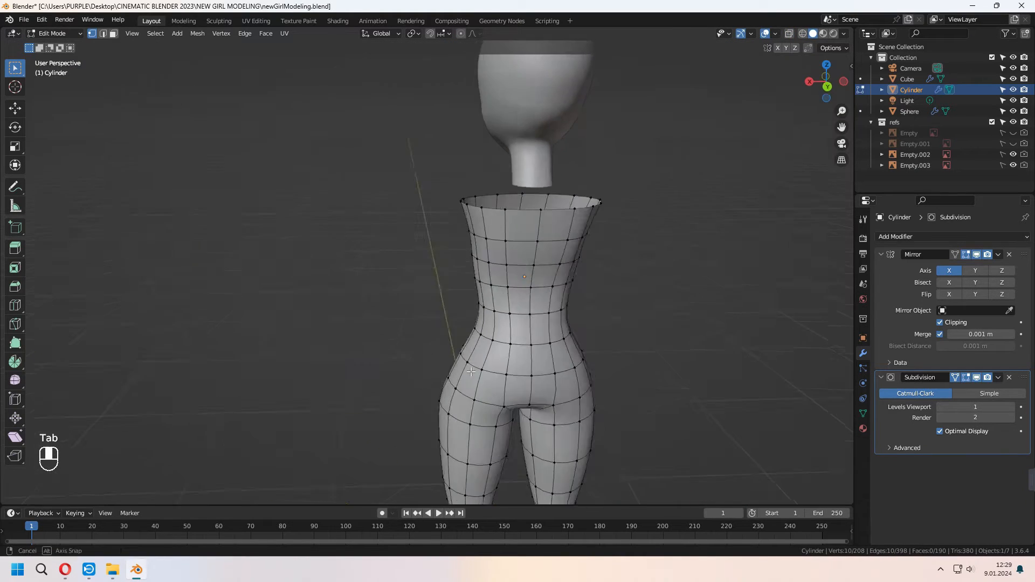
# - Undo the last three changes and move the selected vertices along the middle of the back along Y
pyautogui.keyDown('shift'); pyautogui.moveTo(470, 372); pyautogui.dragTo(430, 302, button='middle'); pyautogui.keyUp('shift')
pyautogui.hotkey('ctrl', 'z')
pyautogui.hotkey('ctrl', 'z')
pyautogui.hotkey('ctrl', 'z')
pyautogui.scroll(1, 593, 335)
pyautogui.moveTo(593, 334)
pyautogui.keyDown('shift'); pyautogui.mouseDown(button='middle')
pyautogui.moveTo(603, 344)
pyautogui.moveTo(606, 321)
pyautogui.mouseUp(button='middle'); pyautogui.keyUp('shift')
pyautogui.keyDown('shift'); pyautogui.click(488, 110); pyautogui.keyUp('shift')
pyautogui.keyDown('shift'); pyautogui.click(489, 65); pyautogui.keyUp('shift')
pyautogui.moveTo(490, 65); pyautogui.dragTo(650, 307, button='middle')
pyautogui.press('g')
pyautogui.press('y')
pyautogui.click(542, 303)
# - Edge-slide the vertical loop beside the spine and add a vertical loop cut down the back of the torso
pyautogui.scroll(1, 523, 408)
pyautogui.press('Tab')
pyautogui.moveTo(477, 361); pyautogui.dragTo(464, 403, button='middle')
pyautogui.scroll(-1, 465, 402)
pyautogui.press('Tab')
pyautogui.keyDown('alt'); pyautogui.click(514, 367); pyautogui.keyUp('alt')
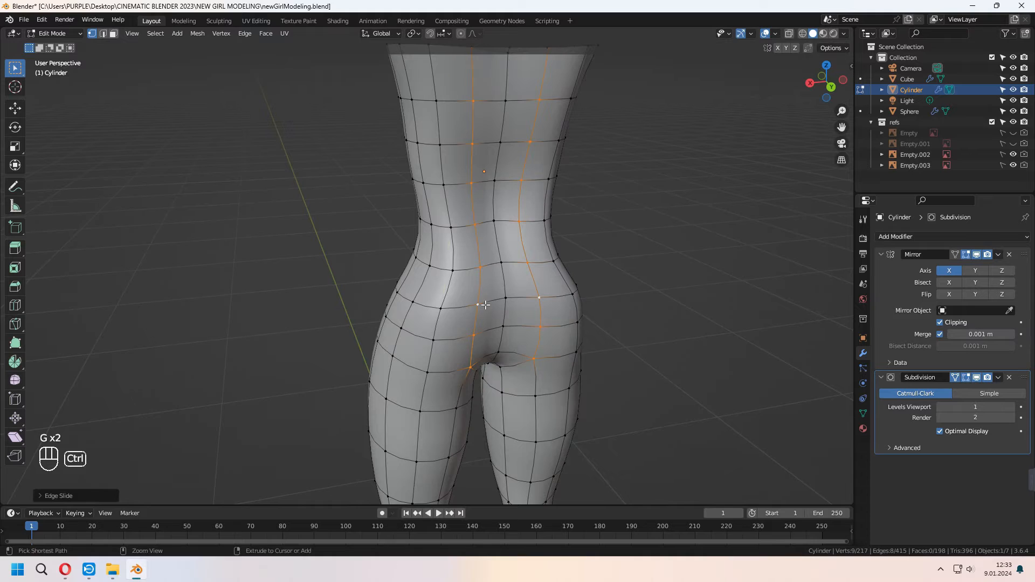
pyautogui.hotkey('ctrl', 'r')
pyautogui.click(436, 288)
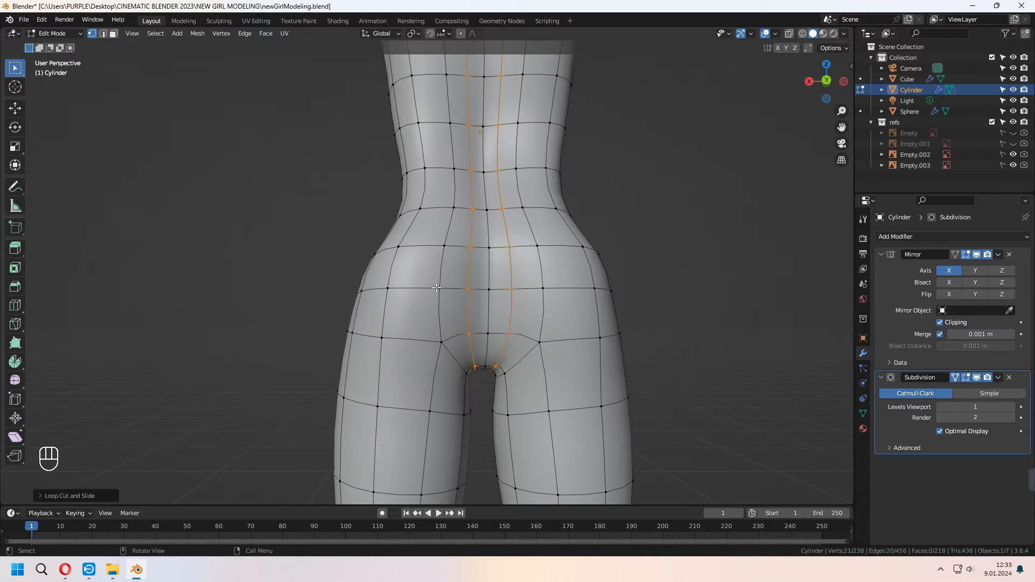
# - Delete the four vertices in the middle of the buttock to open a hole
pyautogui.keyDown('shift'); pyautogui.click(387, 294); pyautogui.keyUp('shift')
pyautogui.press('x')
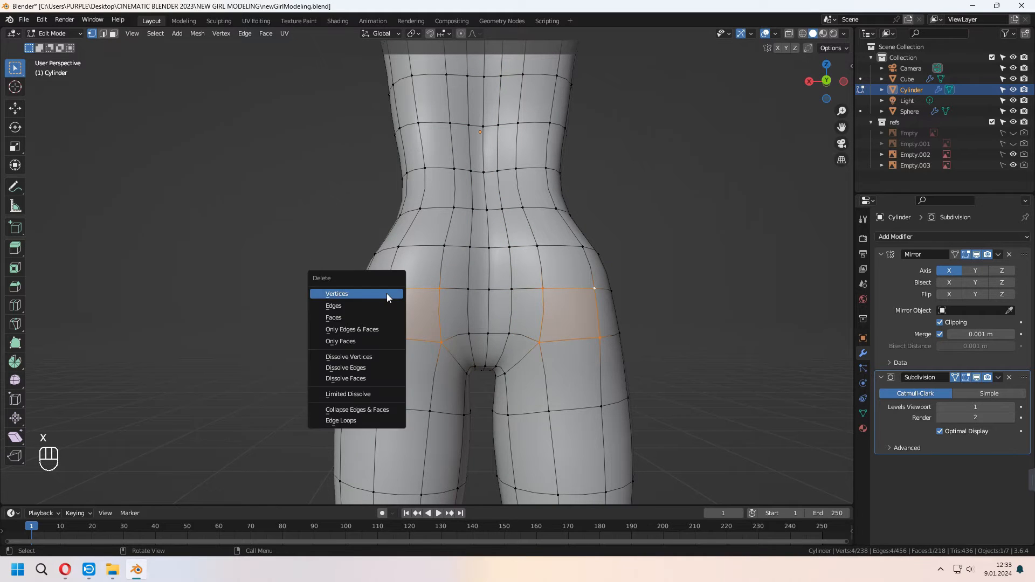
pyautogui.click(387, 293)
# - Apply Smooth Vertices twice to the border of the buttock hole
pyautogui.rightClick(429, 244)
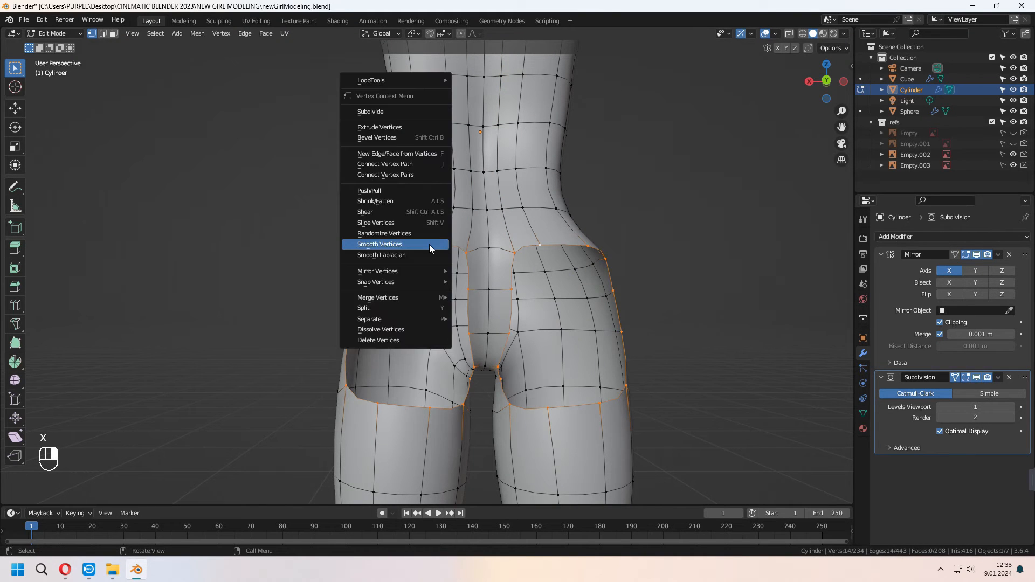
pyautogui.click(429, 244)
pyautogui.rightClick(430, 244)
pyautogui.click(429, 244)
# - Extrude the buttock hole's border backward in side view and scale it slightly inward
pyautogui.moveTo(450, 299); pyautogui.dragTo(517, 345, button='middle')
pyautogui.press('KP_3')
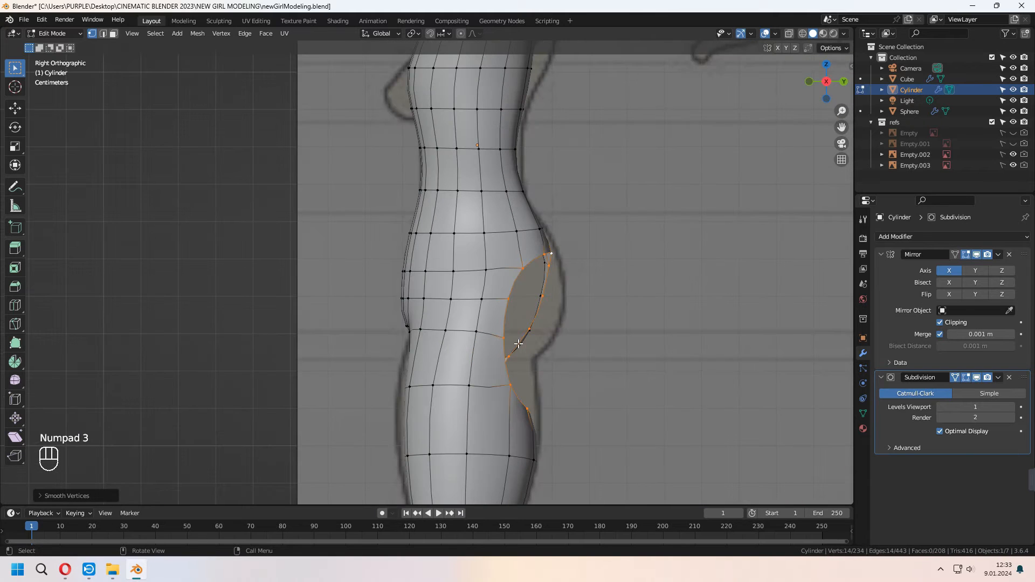
pyautogui.press('e')
pyautogui.click(598, 373)
pyautogui.press('s')
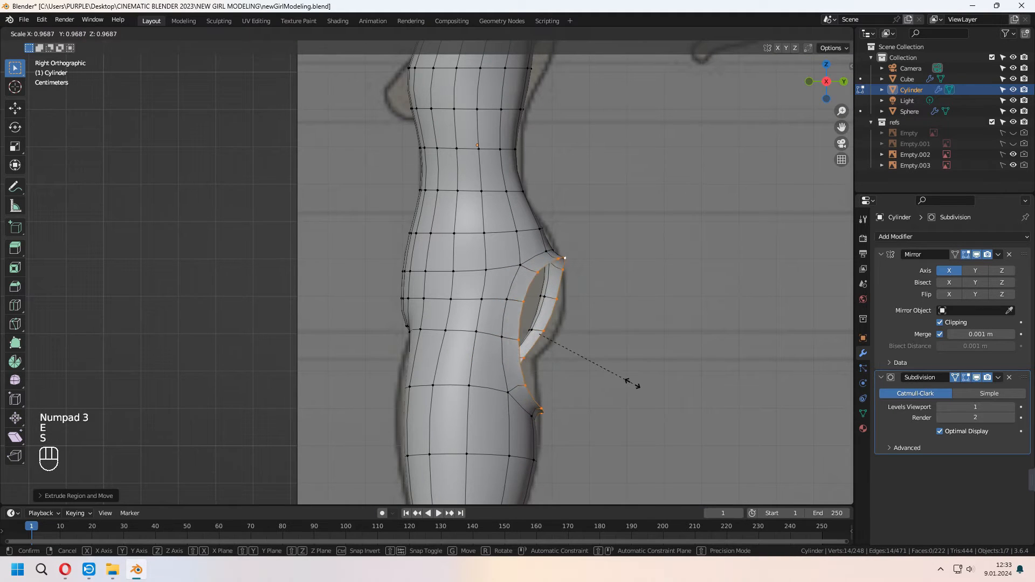
pyautogui.click(611, 368)
# - Bridge the buttock hole with faces from its upper to its lower edge and add two loop cuts across them
pyautogui.moveTo(612, 369); pyautogui.dragTo(499, 367, button='middle')
pyautogui.click(437, 260)
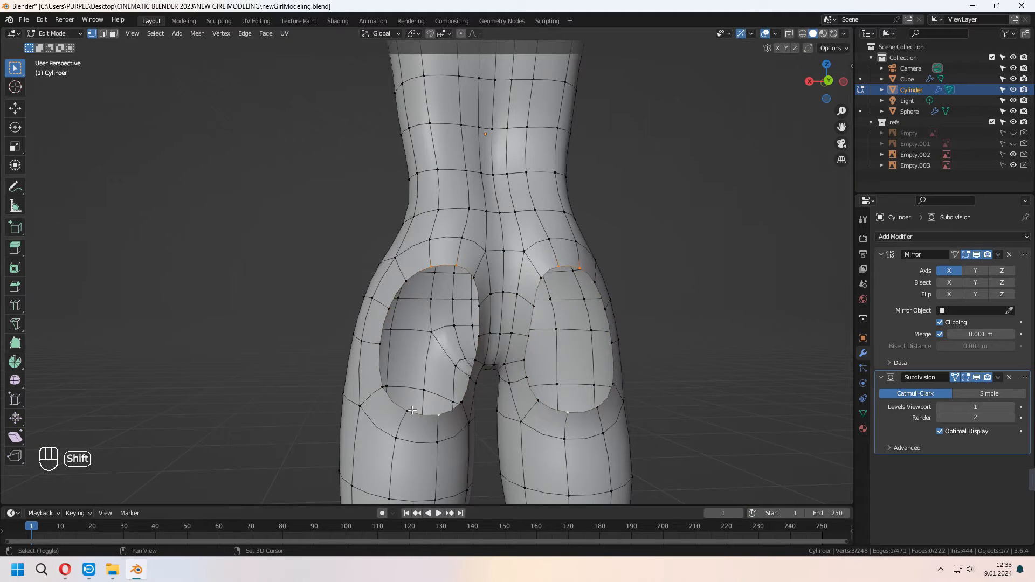
pyautogui.press('f')
pyautogui.moveTo(426, 289); pyautogui.dragTo(416, 301, button='middle')
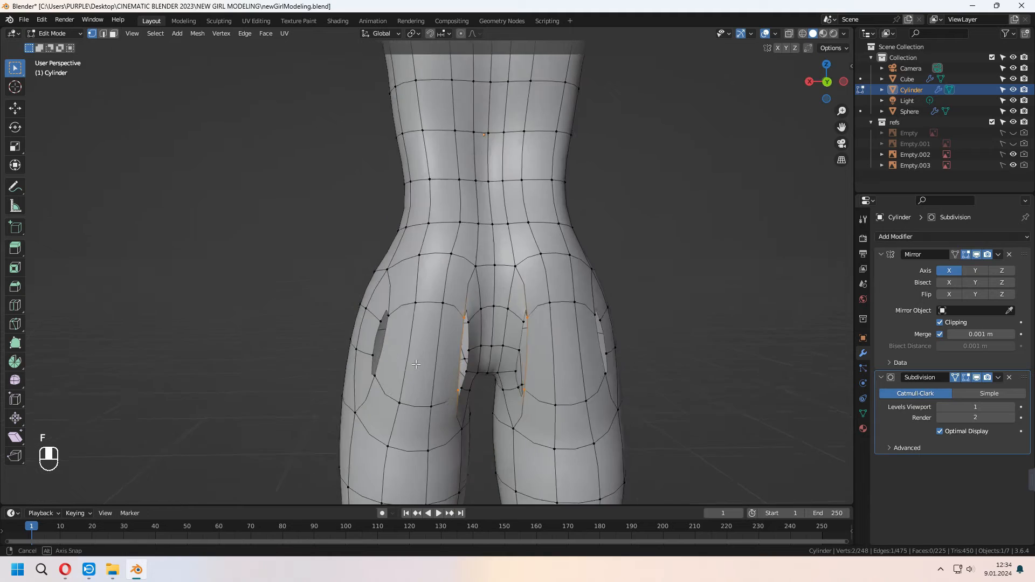
pyautogui.moveTo(466, 365); pyautogui.dragTo(458, 367, button='middle')
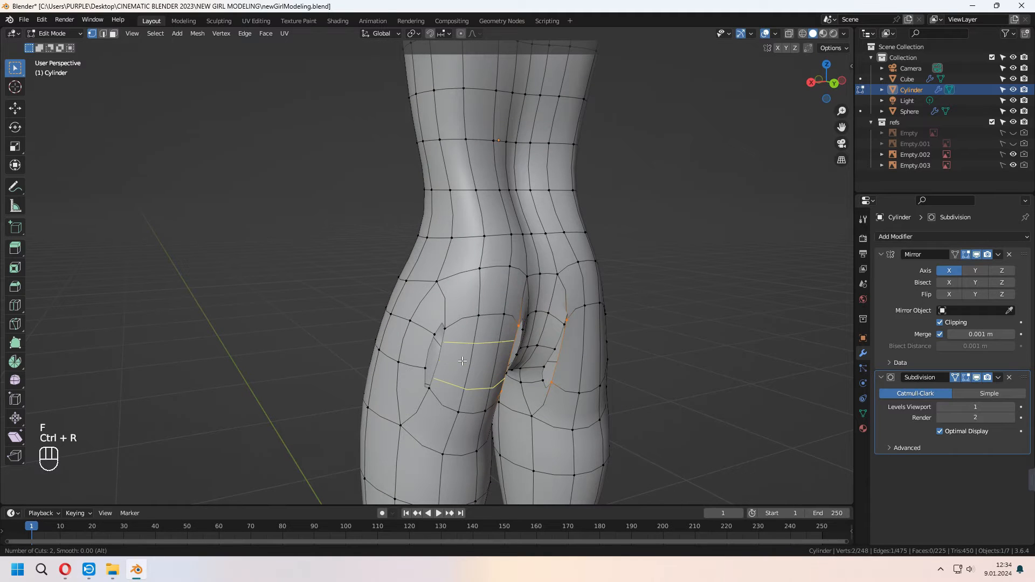
pyautogui.click(462, 361)
# - Merge the new patch's outer side vertices with the buttock hole's border to close the side gap
pyautogui.press('m')
pyautogui.click(431, 333)
pyautogui.click(425, 368)
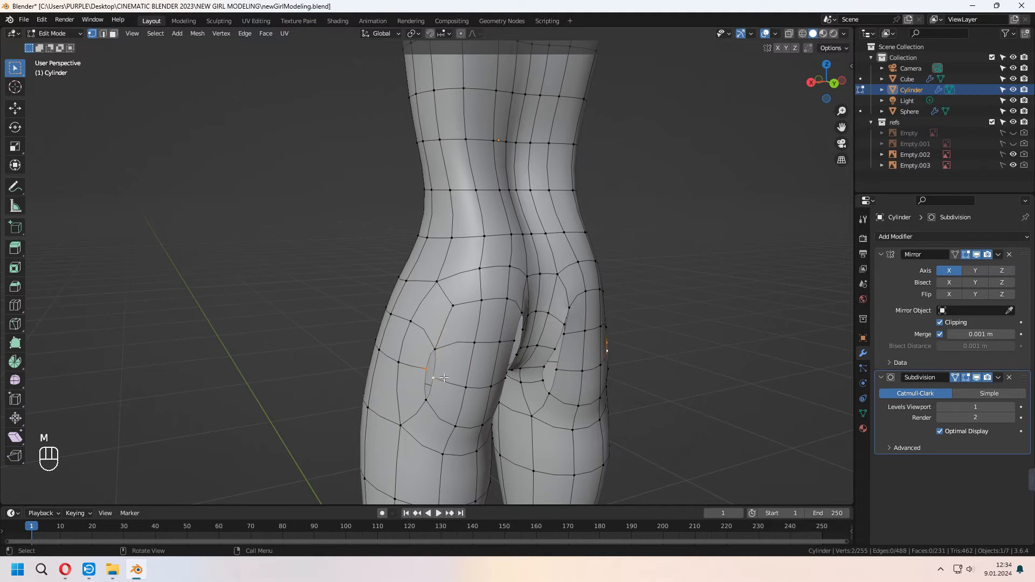
pyautogui.press('m')
pyautogui.click(444, 377)
# - Smooth the row of vertices between the buttocks just above the crotch with Smooth Vertices
pyautogui.moveTo(444, 377); pyautogui.dragTo(366, 304, button='middle')
pyautogui.scroll(2, 361, 311)
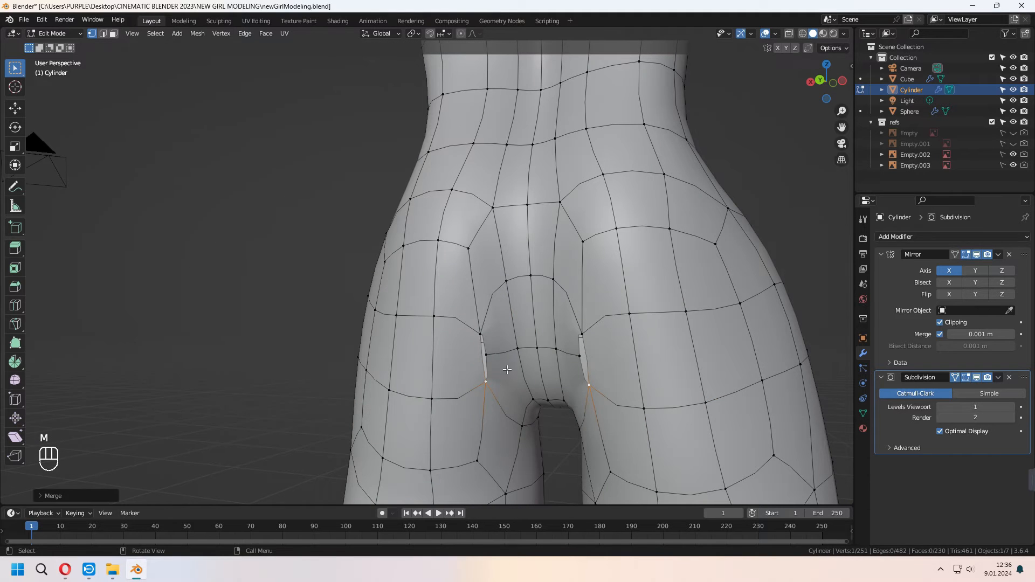
pyautogui.rightClick(506, 354)
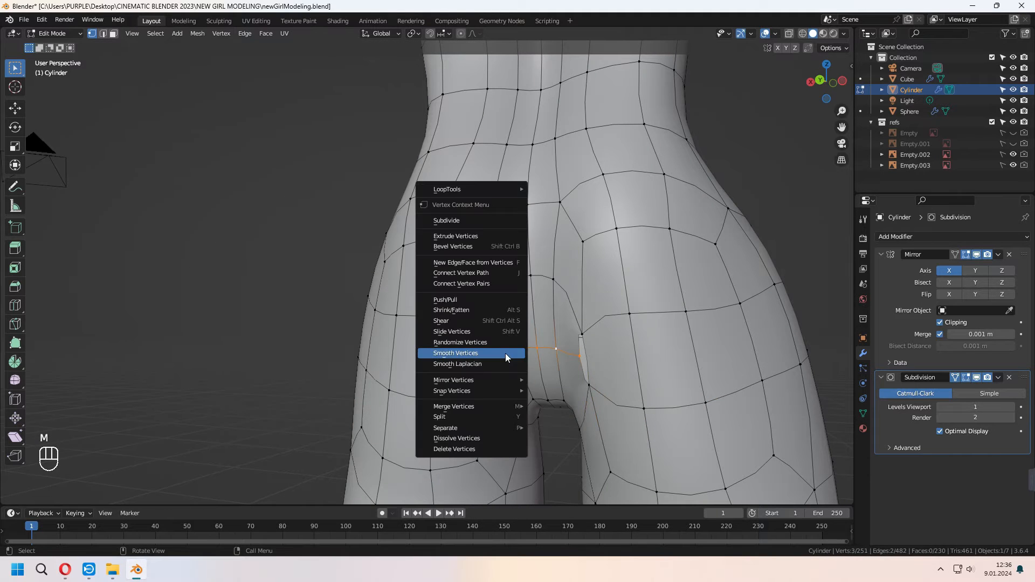
# - Dissolve the selected edges on the inner buttock surface next to the center line
pyautogui.press('Escape')
pyautogui.press('x')
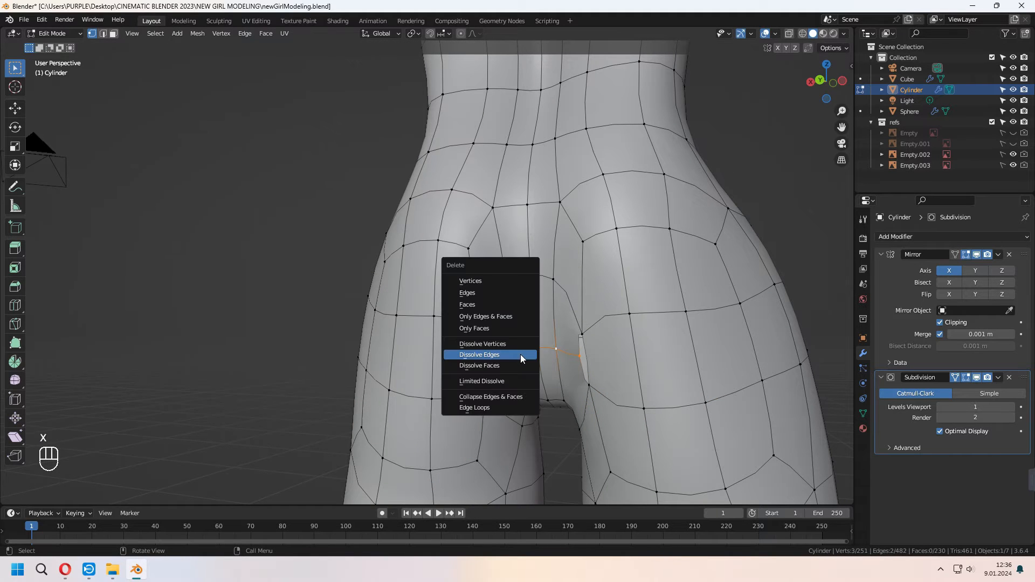
pyautogui.click(520, 355)
pyautogui.press('Tab')
pyautogui.press('Tab')
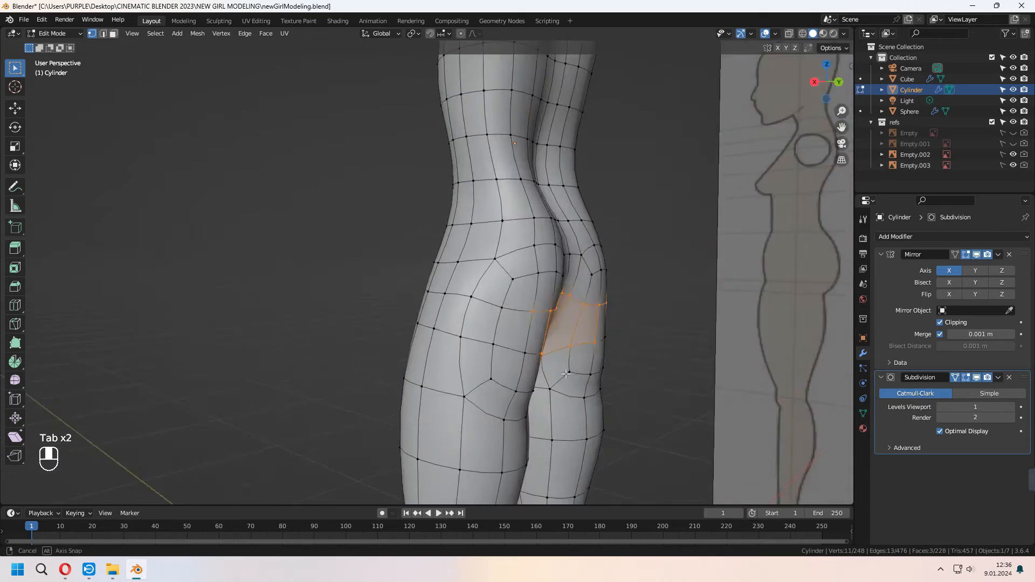
# - Select the vertices across the buttocks and smooth them
pyautogui.moveTo(501, 245); pyautogui.dragTo(407, 244, button='middle')
pyautogui.moveTo(406, 245); pyautogui.dragTo(682, 393)
pyautogui.rightClick(639, 340)
pyautogui.click(639, 339)
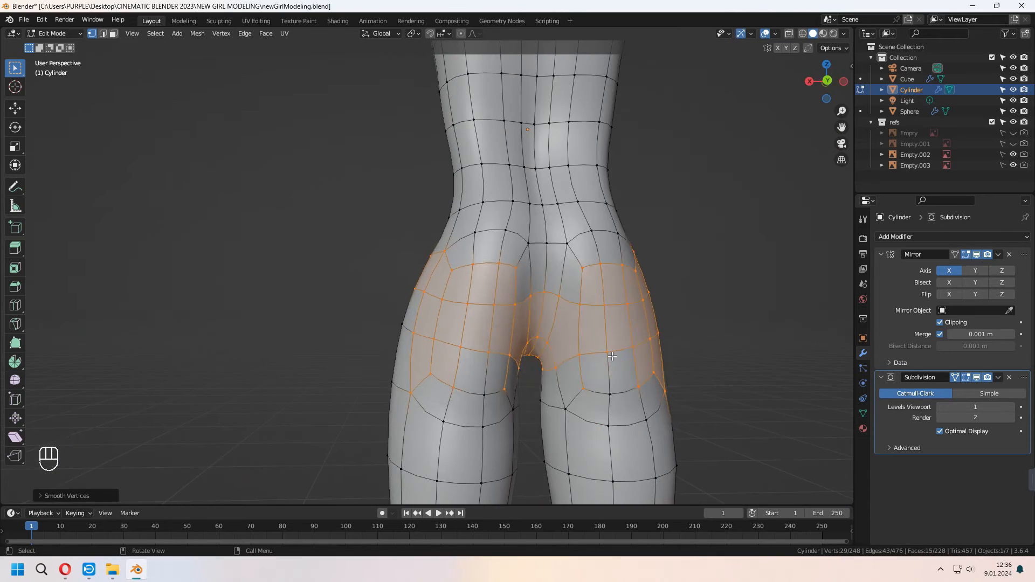
# - Use proportional editing in wireframe side view to move the buttock vertices out to the reference outline
pyautogui.press('KP_3')
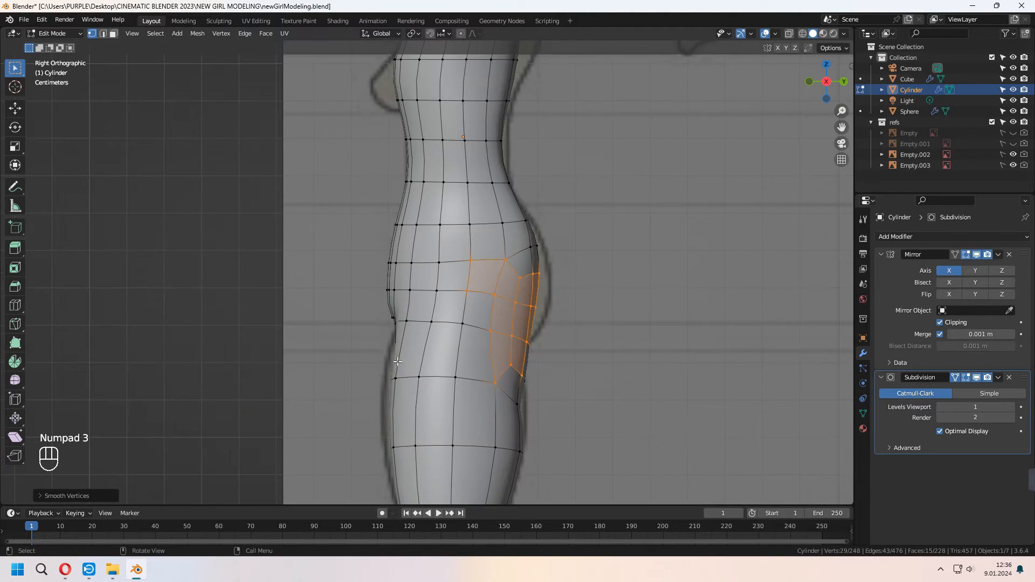
pyautogui.click(803, 33)
pyautogui.keyDown('shift'); pyautogui.moveTo(622, 208); pyautogui.dragTo(588, 172, button='middle'); pyautogui.keyUp('shift')
pyautogui.click(461, 33)
pyautogui.moveTo(477, 251); pyautogui.dragTo(571, 291)
pyautogui.press('g')
pyautogui.click(571, 283)
# - Move further groups of hip and lower buttock vertices in side view to fit the reference silhouette, and restore solid shading
pyautogui.moveTo(488, 304); pyautogui.dragTo(528, 332)
pyautogui.moveTo(493, 204); pyautogui.dragTo(531, 229)
pyautogui.press('g')
pyautogui.click(539, 224)
pyautogui.moveTo(484, 291); pyautogui.dragTo(504, 316)
pyautogui.press('g')
pyautogui.moveTo(620, 302); pyautogui.dragTo(501, 302, button='middle')
pyautogui.click(814, 34)
# - Shift the vertices around the fold below the buttocks along Y to refine the transition into the thighs
pyautogui.moveTo(556, 329)
pyautogui.mouseDown(button='middle')
pyautogui.moveTo(521, 332)
pyautogui.moveTo(582, 337)
pyautogui.moveTo(539, 345)
pyautogui.mouseUp(button='middle')
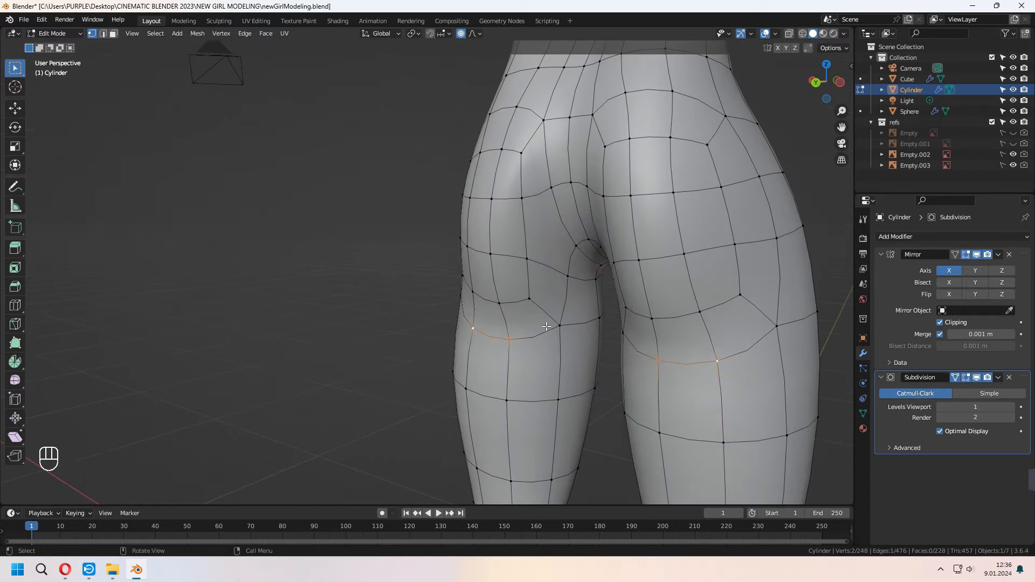
pyautogui.press('g')
pyautogui.press('y')
pyautogui.click(534, 348)
pyautogui.moveTo(410, 367); pyautogui.dragTo(459, 404, button='middle')
pyautogui.click(497, 377)
pyautogui.keyDown('shift'); pyautogui.click(529, 423); pyautogui.keyUp('shift')
pyautogui.press('g')
pyautogui.press('y')
pyautogui.click(431, 410)
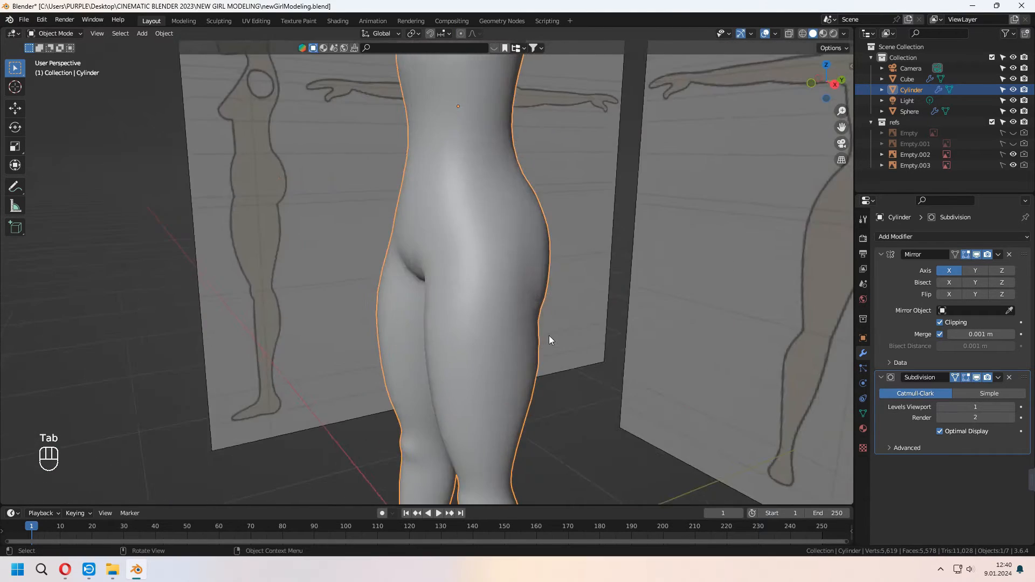
# - In front view, cut a half-oval navel outline beside the abdomen's center line with the Knife tool, then show the subdivided edit cage
pyautogui.press('Tab')
pyautogui.press('KP_1')
pyautogui.scroll(5, 426, 269)
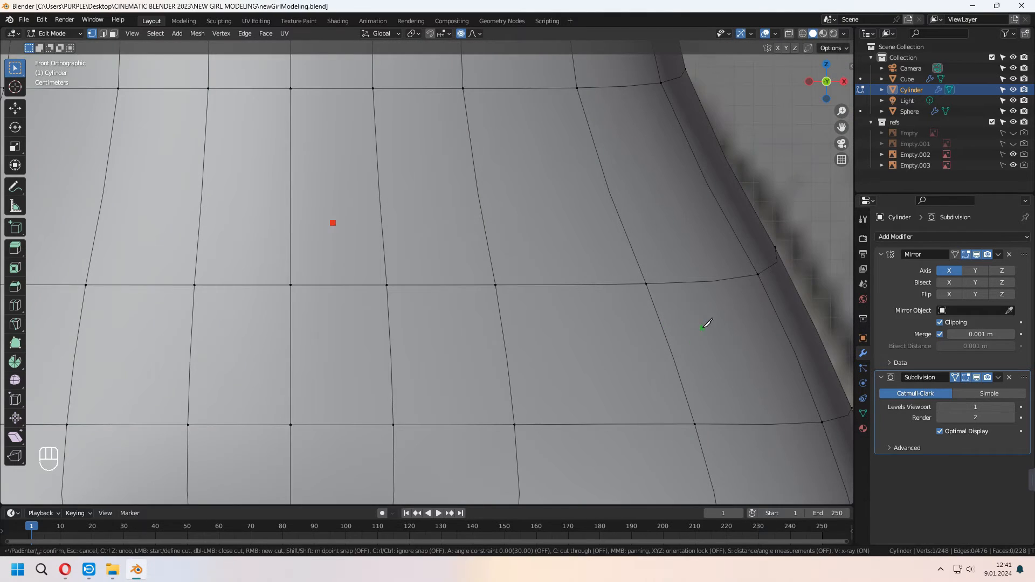
pyautogui.scroll(-4, 620, 315)
pyautogui.keyDown('shift'); pyautogui.moveTo(603, 351); pyautogui.dragTo(546, 338, button='middle'); pyautogui.keyUp('shift')
pyautogui.press('k')
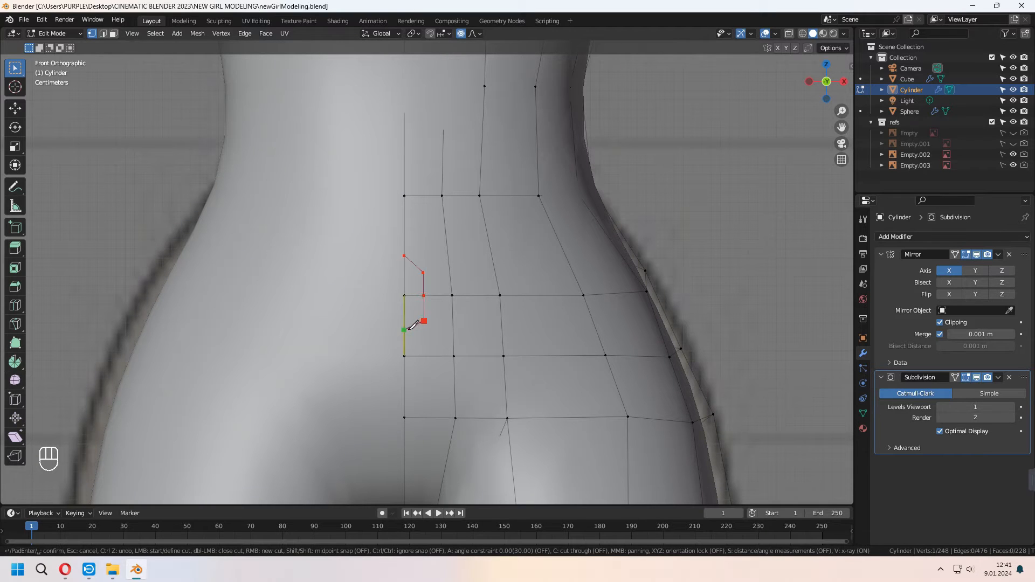
pyautogui.click(405, 330)
pyautogui.press('Return')
pyautogui.click(955, 377)
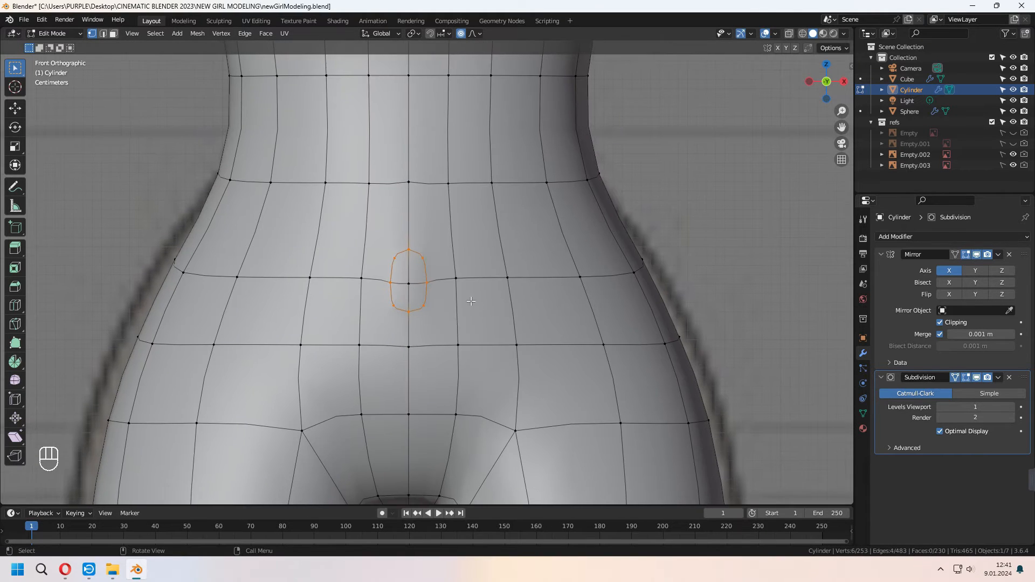
# - Connect the navel outline's upper and lower corners to the surrounding edge loops with Knife cuts
pyautogui.click(955, 377)
pyautogui.keyDown('shift'); pyautogui.moveTo(431, 285); pyautogui.dragTo(432, 328, button='middle'); pyautogui.keyUp('shift')
pyautogui.press('k')
pyautogui.click(451, 210)
pyautogui.press('Return')
pyautogui.press('k')
pyautogui.click(466, 402)
pyautogui.press('Return')
pyautogui.click(955, 377)
# - Delete the faces enclosed by the navel outline and smooth the vertices of its rim
pyautogui.press('x')
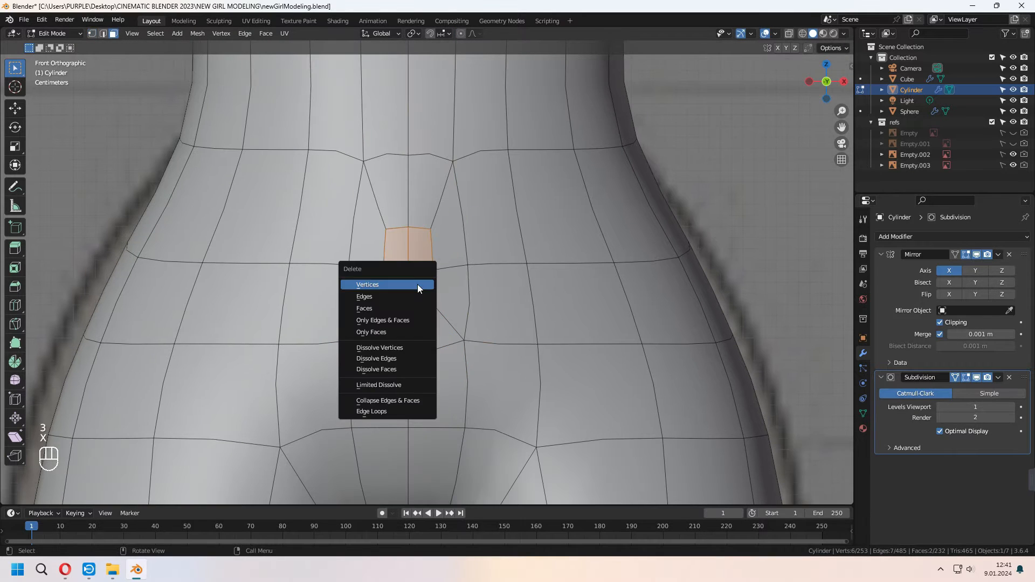
pyautogui.click(400, 306)
pyautogui.rightClick(416, 235)
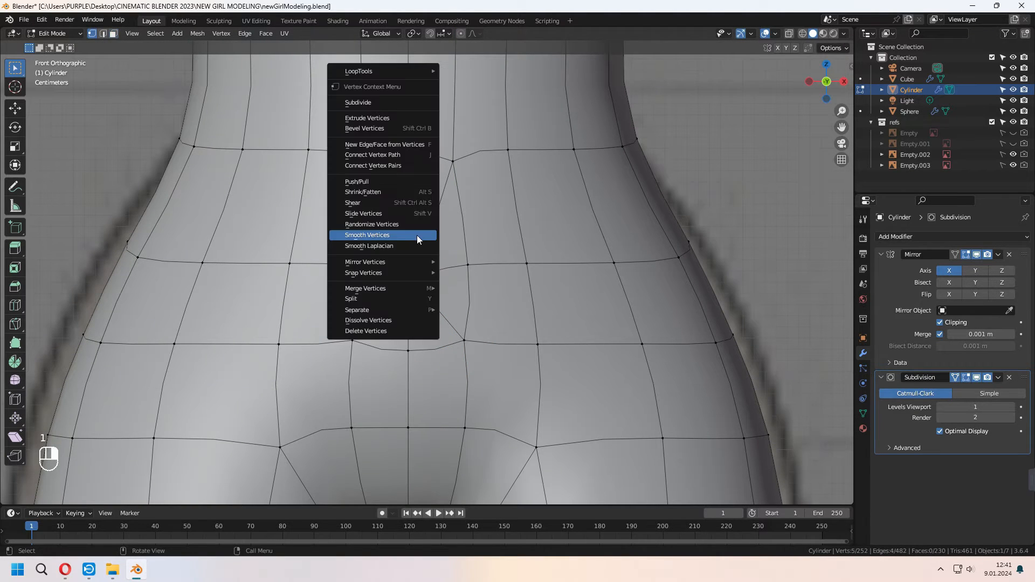
# - Extrude and scale the navel rim inward, push it along Y into the body and adjust its width along X
pyautogui.moveTo(416, 235); pyautogui.dragTo(552, 330, button='middle')
pyautogui.press('e')
pyautogui.press('s')
pyautogui.click(542, 319)
pyautogui.press('g')
pyautogui.press('y')
pyautogui.click(512, 325)
pyautogui.press('s')
pyautogui.press('x')
pyautogui.click(532, 327)
# - Close the navel opening with faces and add a centered loop cut across the filled area
pyautogui.moveTo(460, 328); pyautogui.dragTo(496, 309, button='middle')
pyautogui.scroll(3, 487, 310)
pyautogui.click(469, 338)
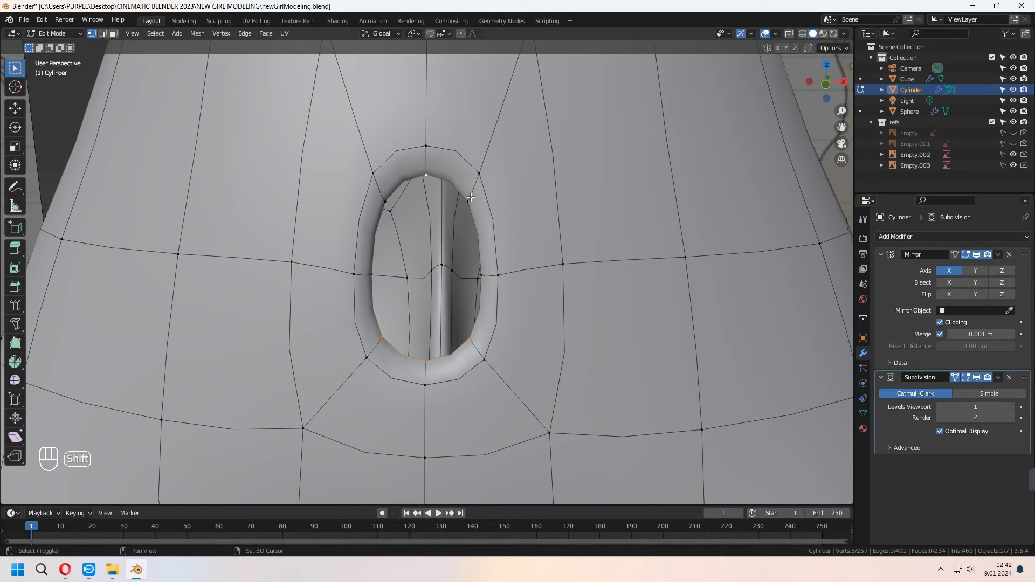
pyautogui.press('f')
pyautogui.hotkey('ctrl', 'r')
pyautogui.click(458, 275)
pyautogui.rightClick(487, 280)
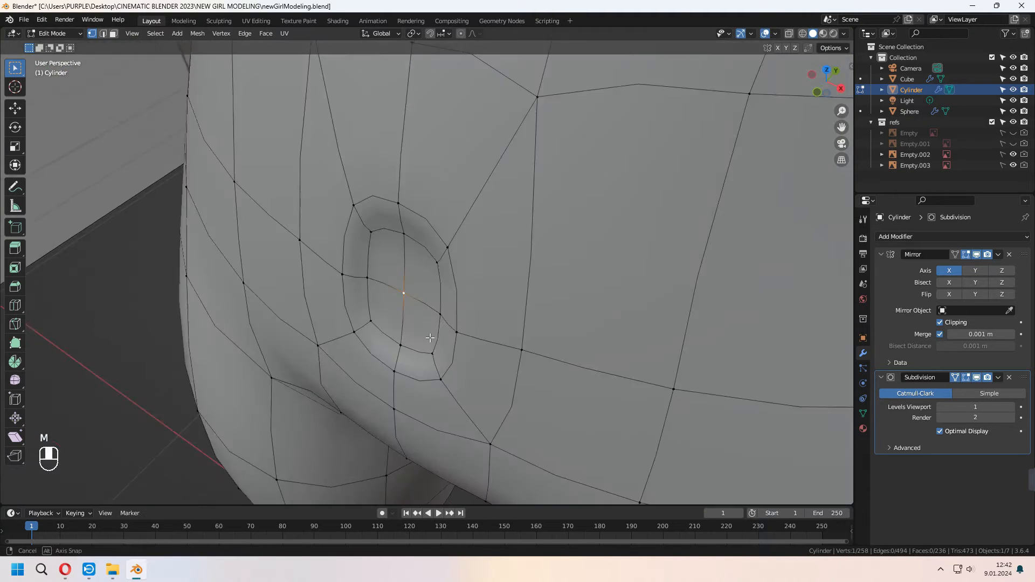
# - Add a mesh cylinder with 12 vertices and the cap fill type set to Nothing
pyautogui.press('Tab')
pyautogui.moveTo(451, 361); pyautogui.dragTo(399, 225, button='middle')
pyautogui.hotkey('shift', 'a')
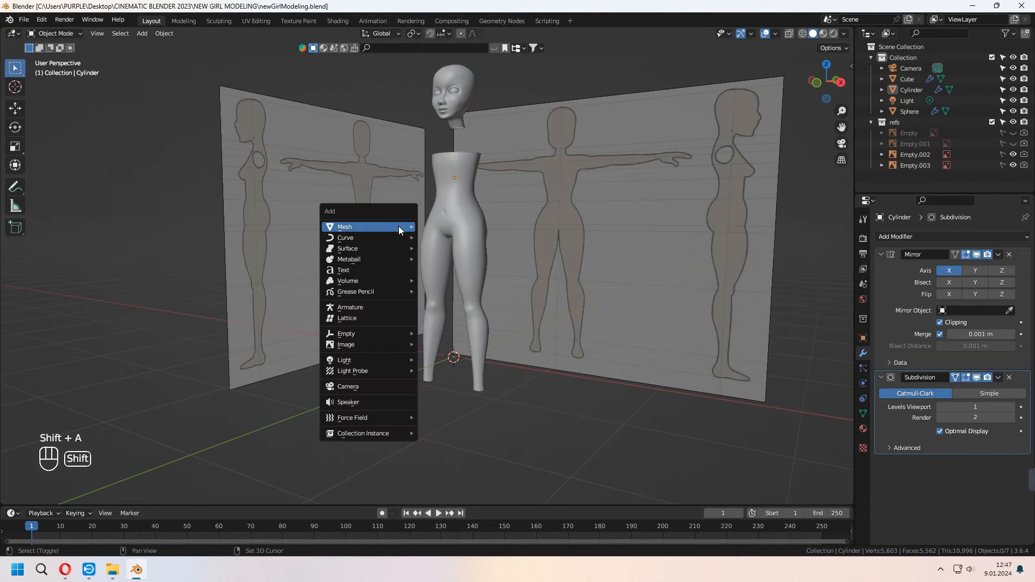
pyautogui.moveTo(399, 225)
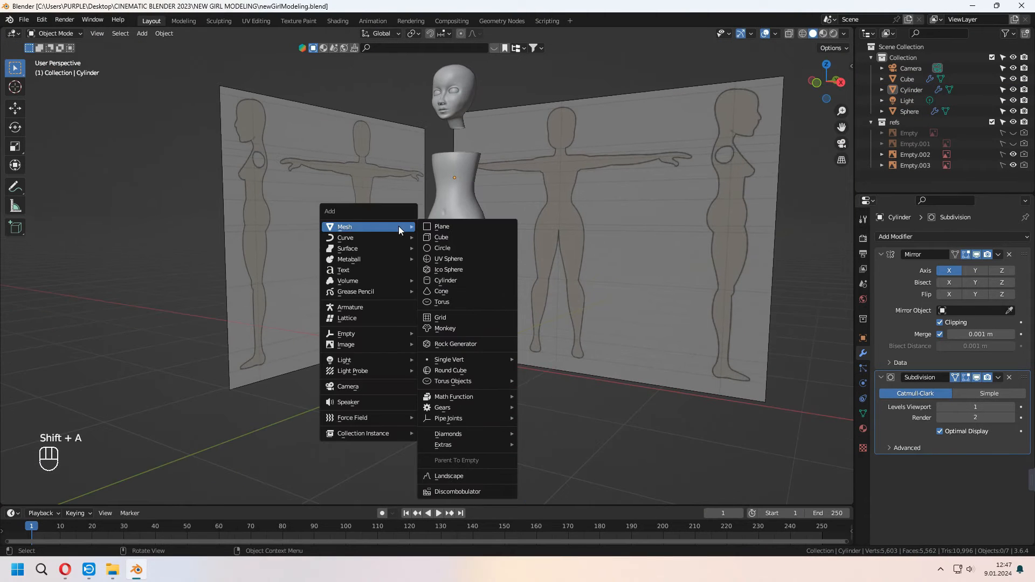
pyautogui.click(458, 279)
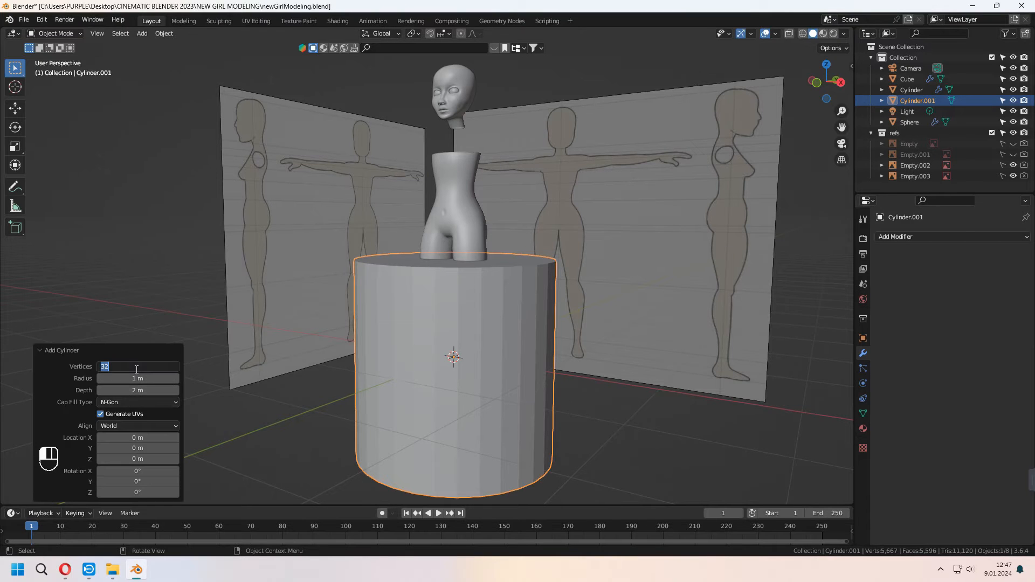
pyautogui.press('Return')
pyautogui.click(128, 403)
pyautogui.click(125, 415)
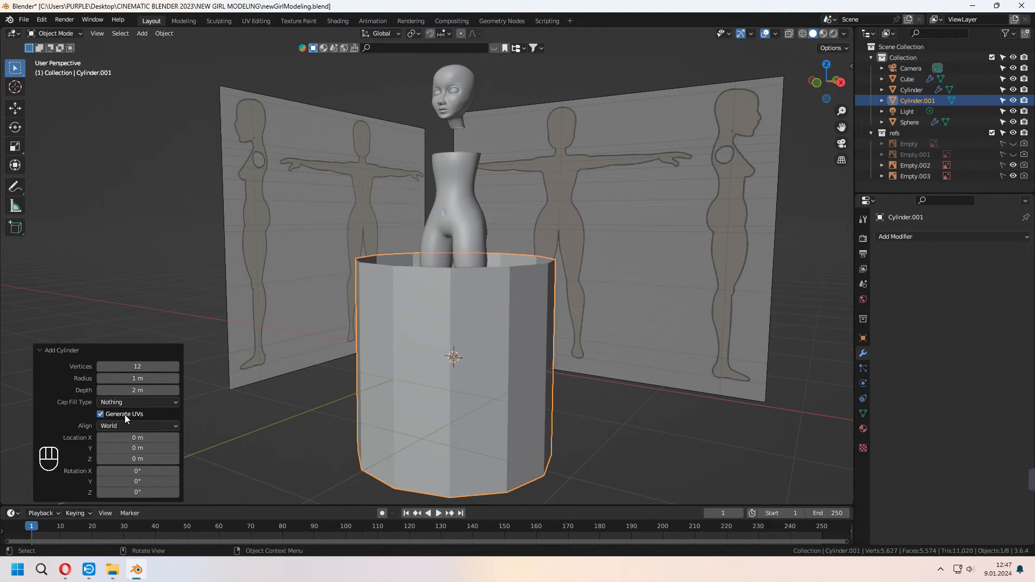
pyautogui.click(40, 350)
# - Rotate the new cylinder 90° about Y in front view and scale it down slightly
pyautogui.press('KP_1')
pyautogui.press('r')
pyautogui.press('y')
pyautogui.press('KP_9')
pyautogui.press('KP_0')
pyautogui.press('KP_Enter')
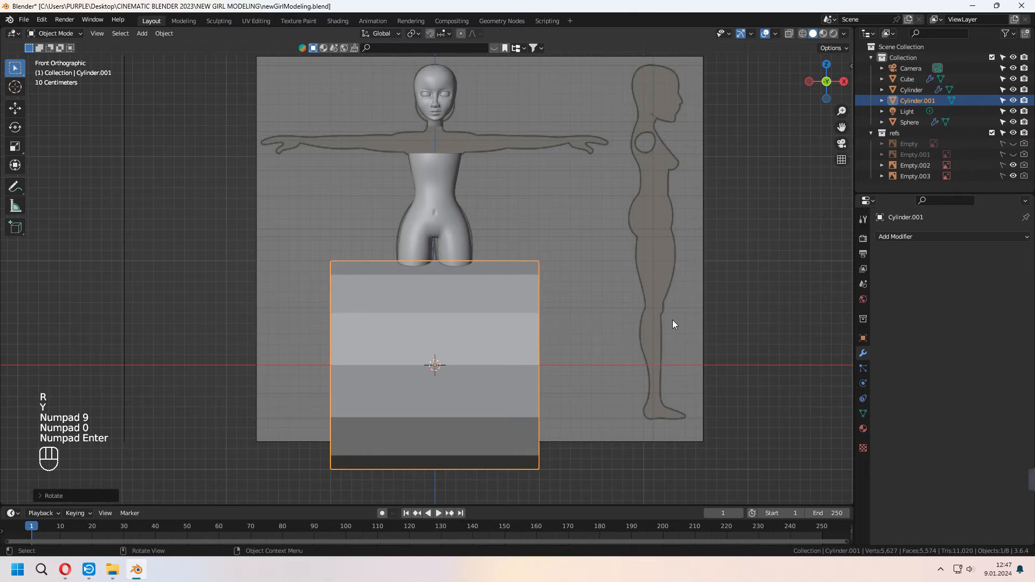
pyautogui.press('s')
pyautogui.click(641, 326)
# - In wireframe, add a central loop cut to the cylinder and delete the vertices on its negative X side
pyautogui.click(789, 33)
pyautogui.click(802, 34)
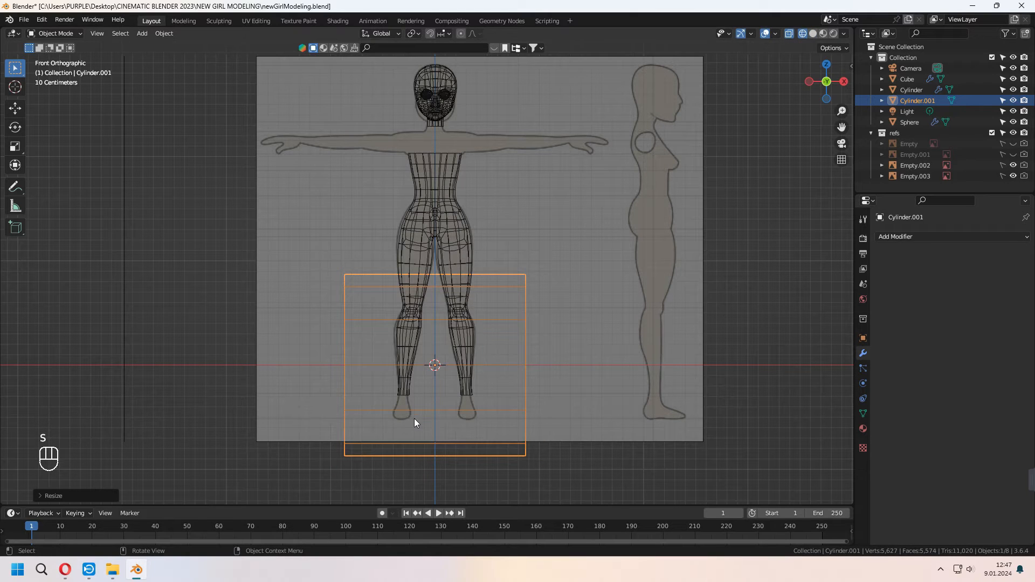
pyautogui.press('Tab')
pyautogui.hotkey('ctrl', 'r')
pyautogui.click(411, 463)
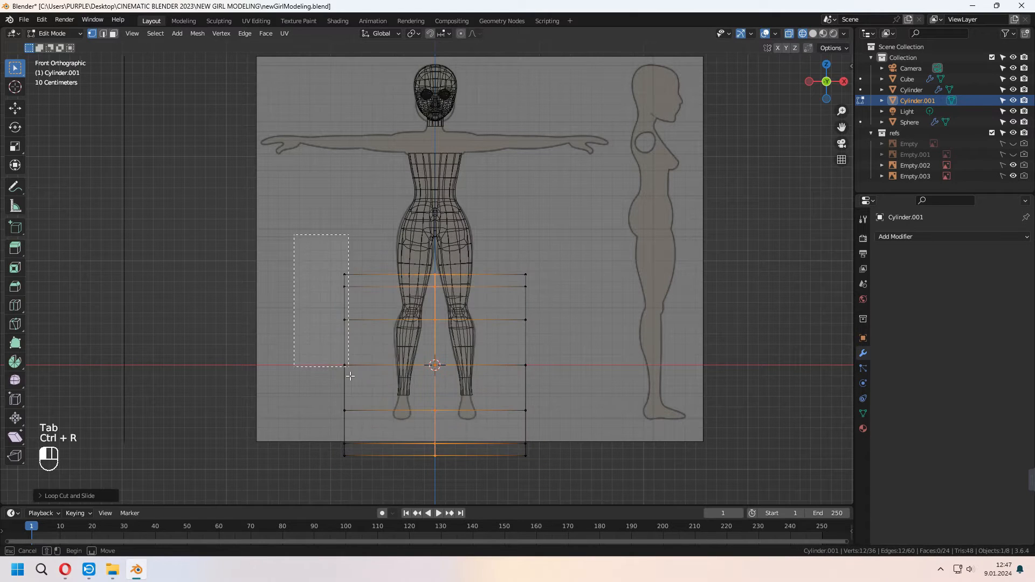
pyautogui.moveTo(350, 376); pyautogui.dragTo(350, 492)
pyautogui.press('x')
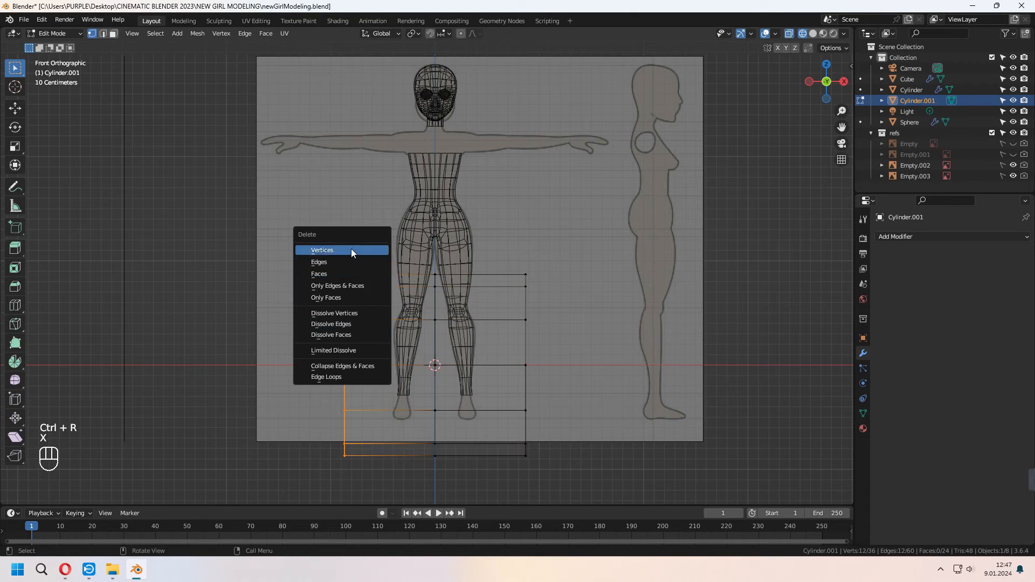
pyautogui.click(351, 250)
# - Apply the half cylinder's object transform and add a Mirror modifier on X with clipping
pyautogui.press('Tab')
pyautogui.hotkey('ctrl', 'a')
pyautogui.click(927, 238)
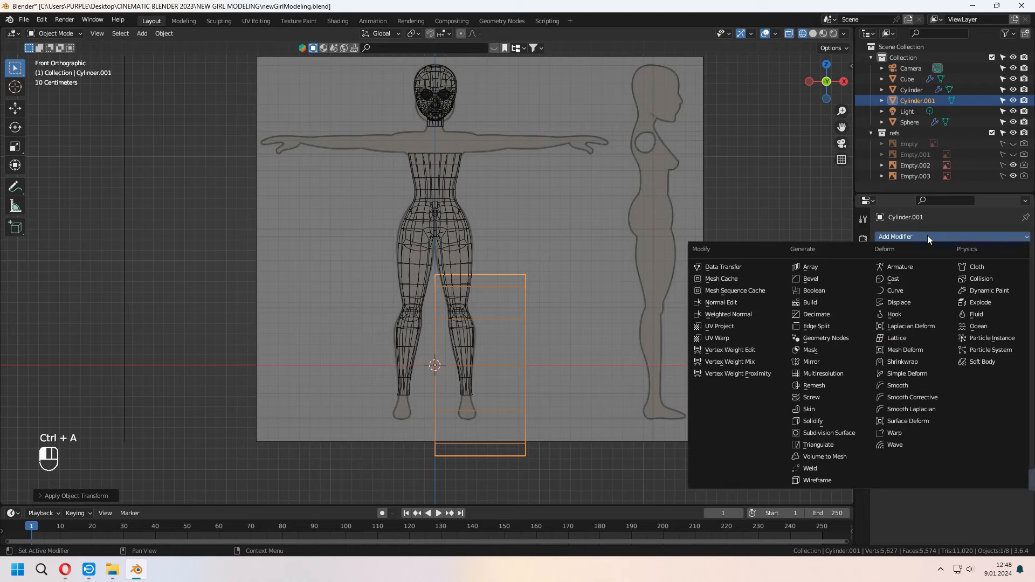
pyautogui.click(833, 361)
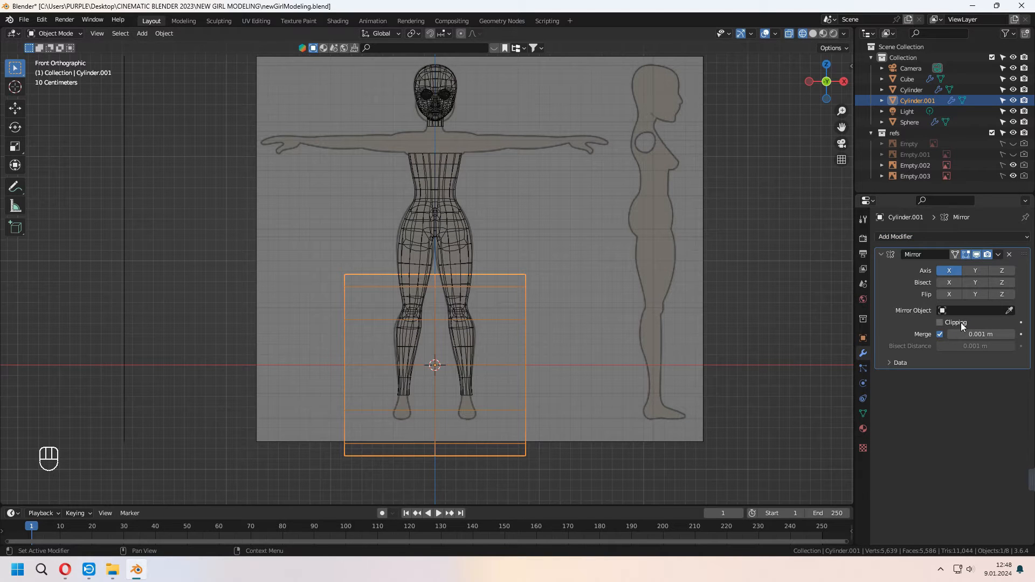
# - Scale the mirrored cylinder down to roughly the overall width of the two legs
pyautogui.press('s')
pyautogui.click(558, 349)
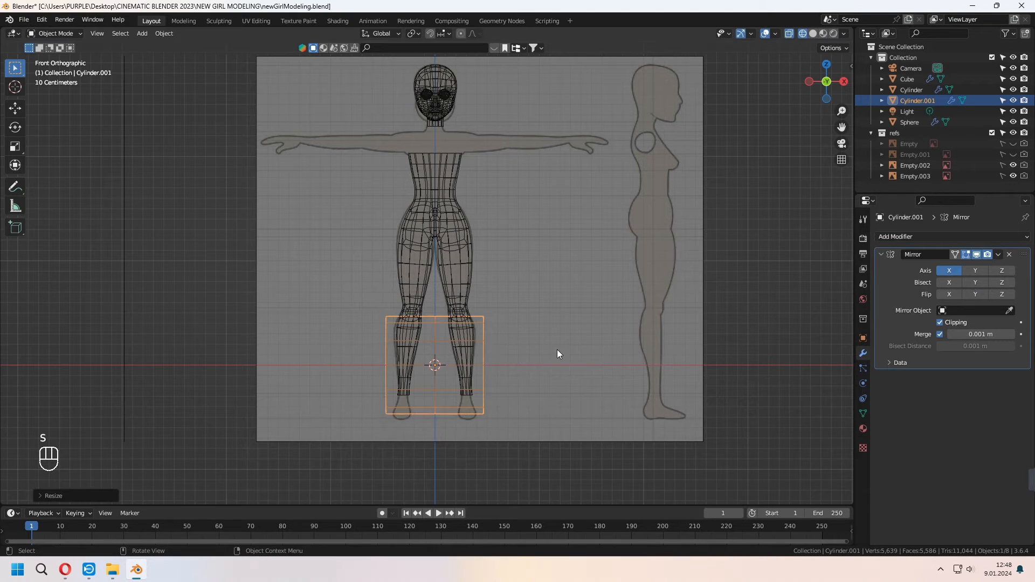
pyautogui.keyDown('shift'); pyautogui.scroll(-2, 567, 350); pyautogui.keyUp('shift')
pyautogui.scroll(1, 465, 367)
pyautogui.keyDown('shift'); pyautogui.scroll(-1, 456, 358); pyautogui.keyUp('shift')
# - Add loop cuts around the mirrored cylinder and delete the vertices of its lower half
pyautogui.press('Tab')
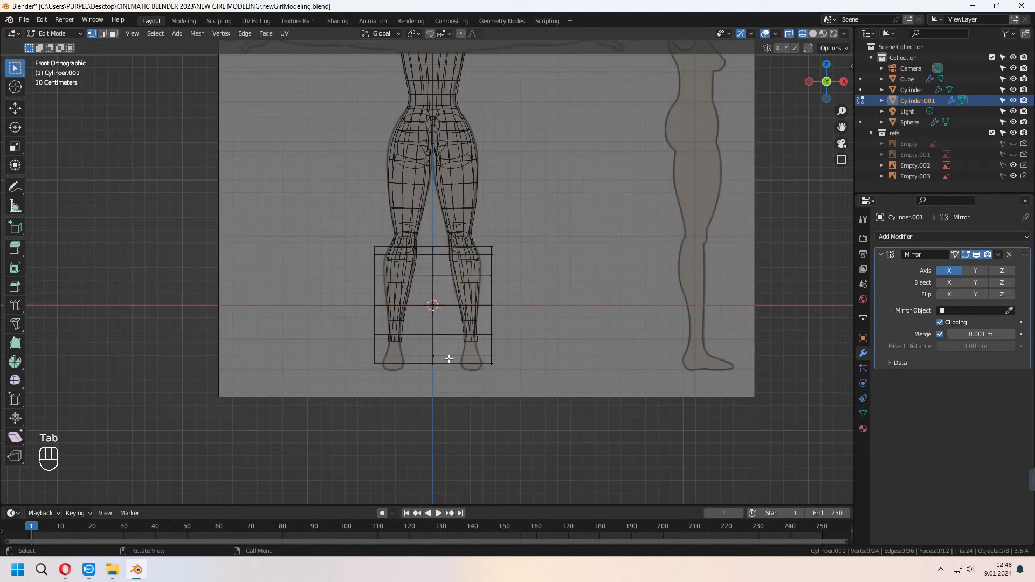
pyautogui.scroll(1, 453, 336)
pyautogui.click(453, 336)
pyautogui.rightClick(453, 337)
pyautogui.moveTo(415, 321); pyautogui.dragTo(587, 372)
pyautogui.press('x')
pyautogui.click(571, 308)
# - Raise the arched shell along Z to the shoulder region and scale it down to about the torso's width
pyautogui.press('Tab')
pyautogui.scroll(-2, 550, 339)
pyautogui.press('g')
pyautogui.press('z')
pyautogui.click(575, 185)
pyautogui.scroll(3, 612, 197)
pyautogui.keyDown('shift'); pyautogui.moveTo(613, 192); pyautogui.dragTo(574, 330, button='middle'); pyautogui.keyUp('shift')
# - In side view, move the shell's vertices toward the reference's chest, shoulder and back contour
pyautogui.press('KP_3')
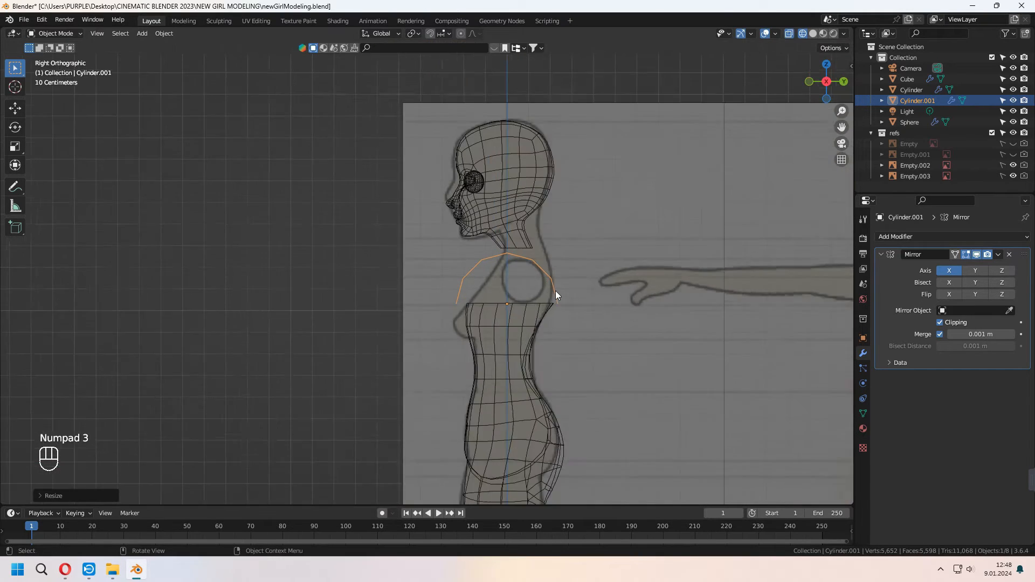
pyautogui.scroll(1, 556, 290)
pyautogui.press('Tab')
pyautogui.press('g')
pyautogui.click(410, 264)
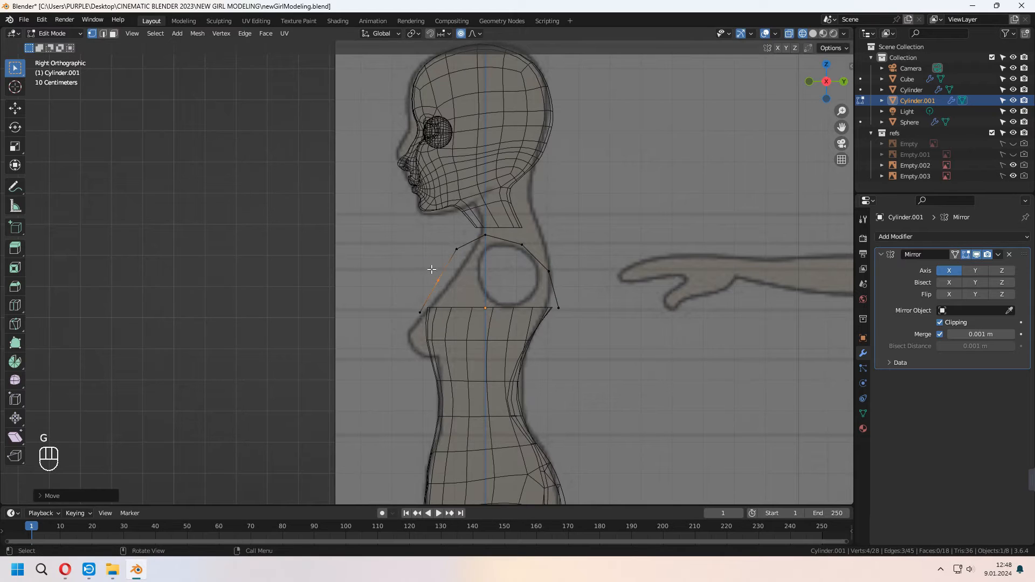
pyautogui.press('KP_1')
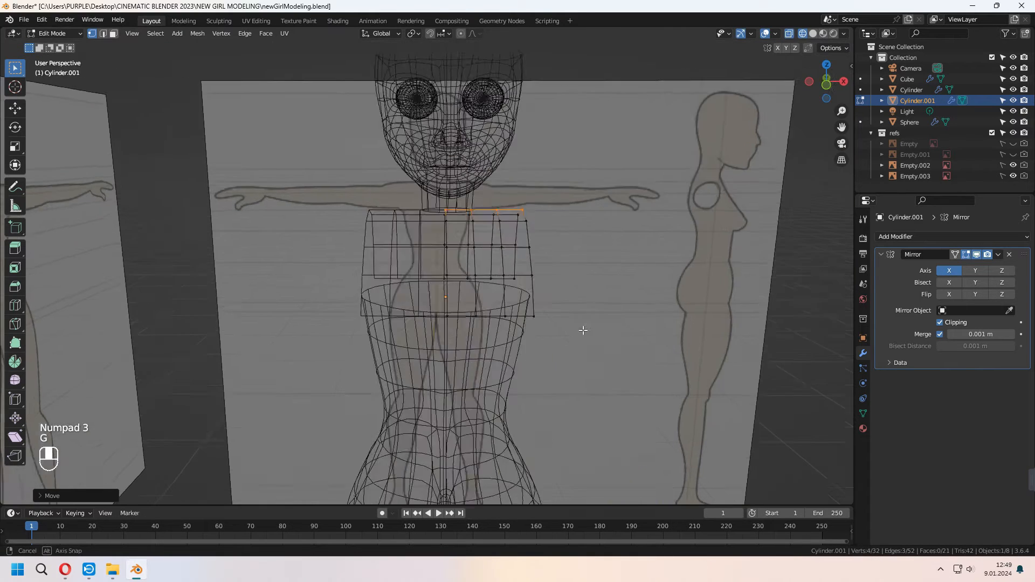
# - Return to solid shading and hide the head and eye objects
pyautogui.hotkey('shift', 'z')
pyautogui.moveTo(579, 321); pyautogui.dragTo(587, 296, button='middle')
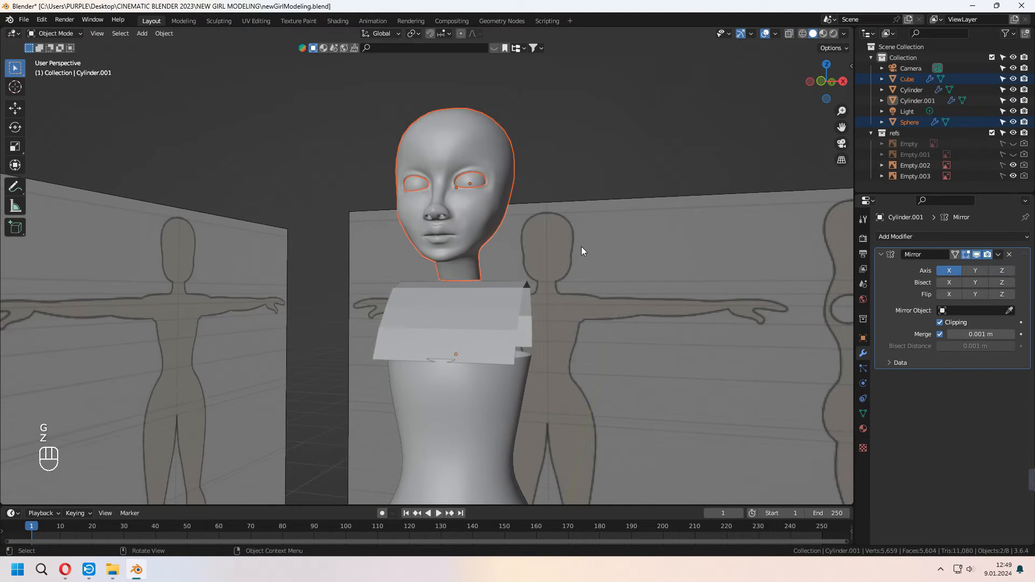
pyautogui.press('h')
pyautogui.moveTo(435, 276); pyautogui.dragTo(461, 298, button='middle')
# - Slide the vertical edge loops of the shoulder shell to redistribute their spacing across its width
pyautogui.click(454, 295)
pyautogui.press('Tab')
pyautogui.scroll(2, 454, 294)
pyautogui.press('KP_1')
pyautogui.click(475, 352)
pyautogui.keyDown('alt'); pyautogui.click(482, 351); pyautogui.keyUp('alt')
pyautogui.press('g')
pyautogui.press('g')
pyautogui.click(520, 360)
pyautogui.keyDown('alt'); pyautogui.click(465, 370); pyautogui.keyUp('alt')
pyautogui.press('g')
pyautogui.press('g')
pyautogui.press('Tab')
# - Add a Subdivision Surface modifier to the shoulder shell and shade it smooth
pyautogui.click(863, 414)
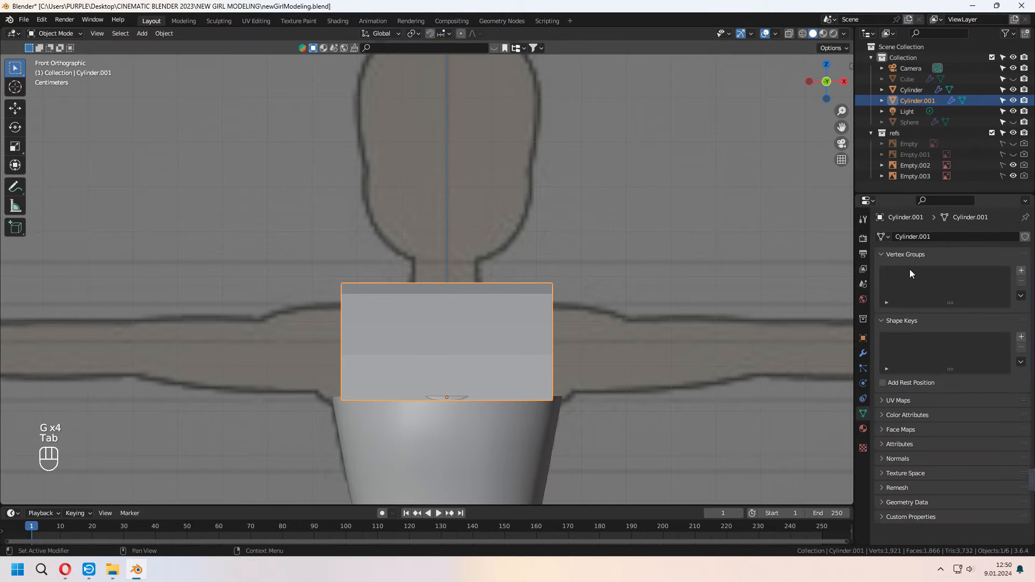
pyautogui.click(862, 353)
pyautogui.click(895, 237)
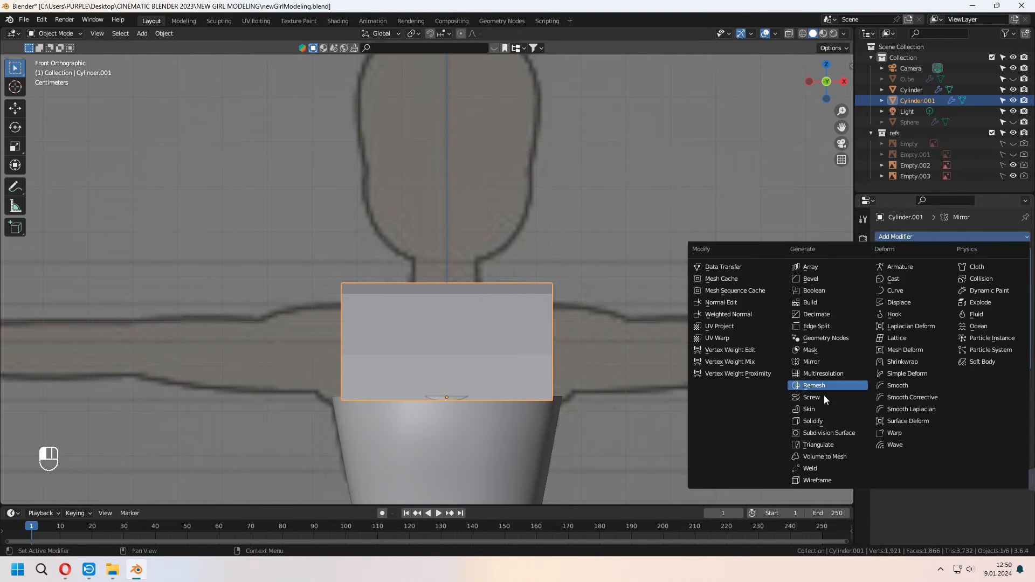
pyautogui.click(840, 433)
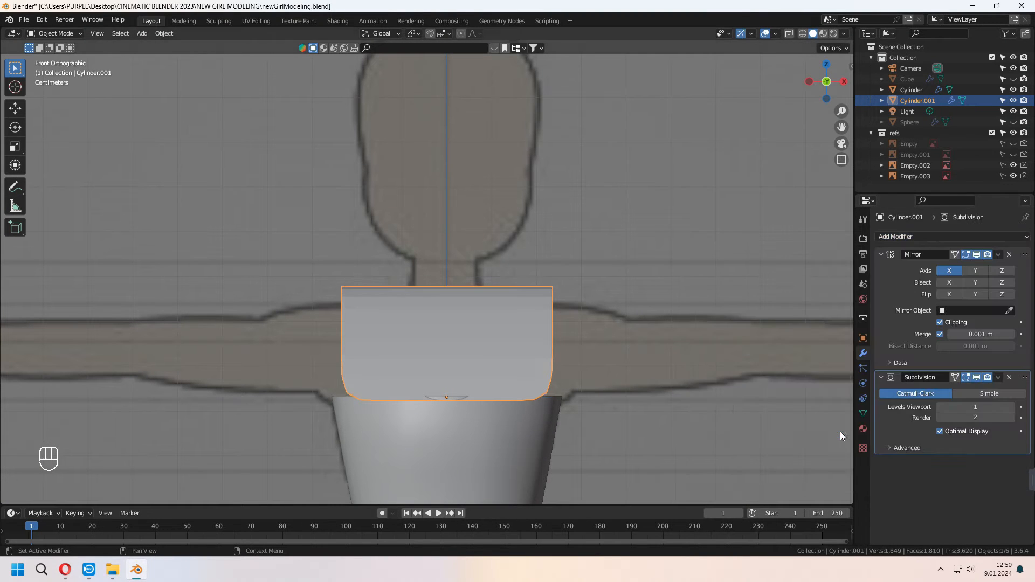
pyautogui.rightClick(539, 351)
pyautogui.click(527, 345)
# - Adjust the shoulder shell's height along Z so that it meets the torso's upper rim
pyautogui.press('g')
pyautogui.press('z')
pyautogui.moveTo(593, 341)
pyautogui.keyDown('shift'); pyautogui.mouseDown(button='middle')
pyautogui.moveTo(591, 309)
pyautogui.moveTo(585, 329)
pyautogui.mouseUp(button='middle'); pyautogui.keyUp('shift')
pyautogui.click(603, 324)
# - Join the shoulder shell into the torso mesh and open the combined object in Edit Mode
pyautogui.keyDown('shift'); pyautogui.click(486, 329); pyautogui.keyUp('shift')
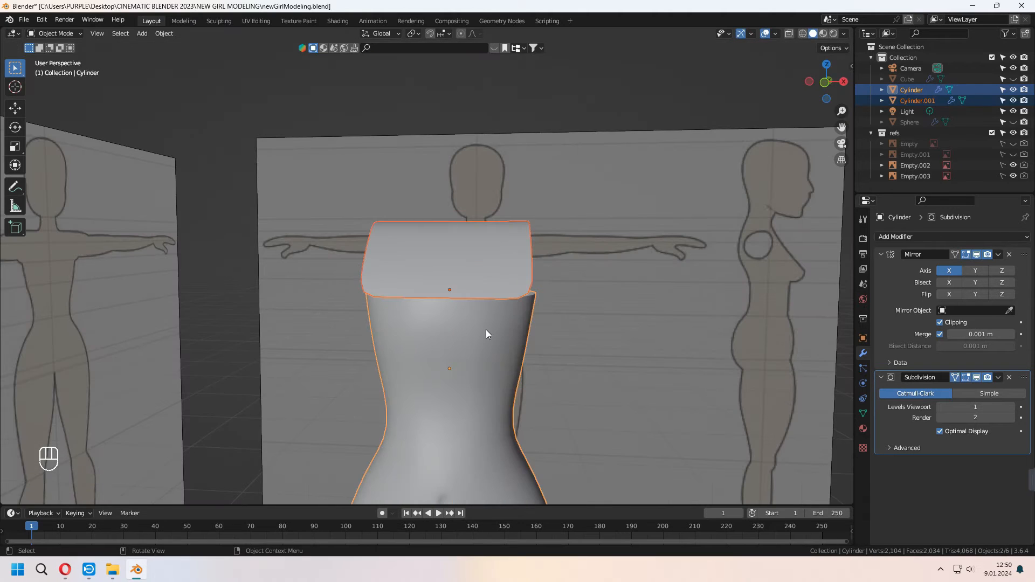
pyautogui.hotkey('ctrl', 'j')
pyautogui.keyDown('ctrl'); pyautogui.moveTo(488, 329); pyautogui.dragTo(486, 288, button='middle'); pyautogui.keyUp('ctrl')
pyautogui.press('Tab')
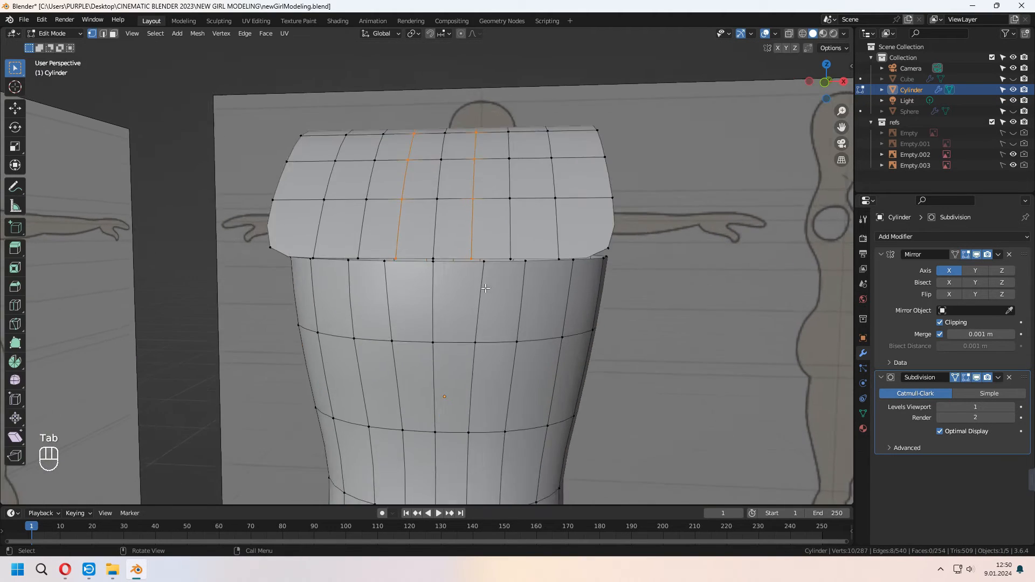
# - Slide a vertex on the torso's front rim to line it up with the shoulder shell's lower edge
pyautogui.scroll(1, 485, 289)
pyautogui.click(503, 296)
pyautogui.press('g')
pyautogui.press('g')
pyautogui.click(502, 377)
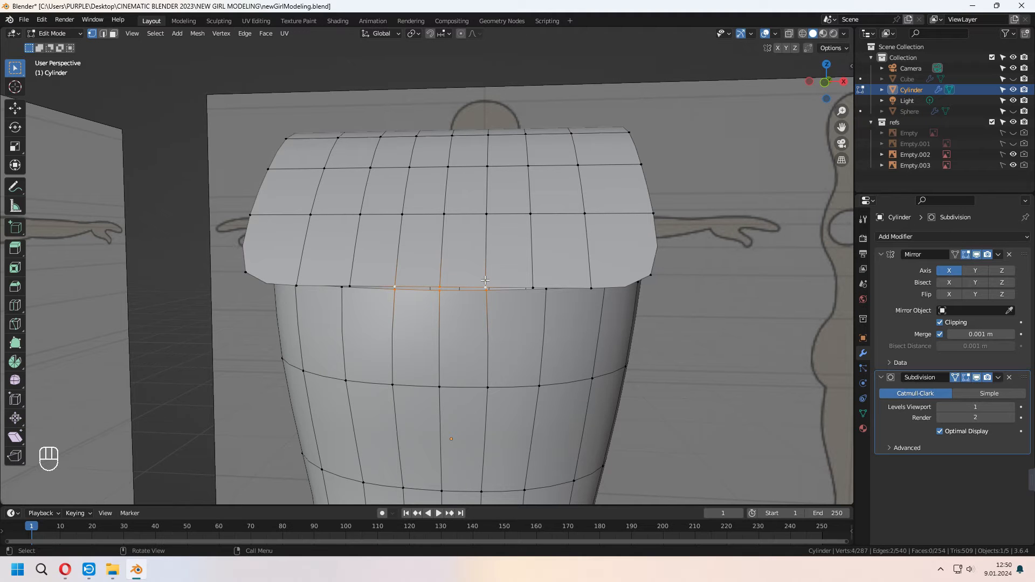
# - Fill the front gap between the shoulder shell's lower edge and the torso rim with faces
pyautogui.keyDown('shift'); pyautogui.click(494, 296); pyautogui.keyUp('shift')
pyautogui.moveTo(639, 310); pyautogui.dragTo(614, 314, button='middle')
pyautogui.press('f')
pyautogui.press('f')
pyautogui.moveTo(542, 335)
pyautogui.mouseDown(button='middle')
pyautogui.moveTo(509, 338)
pyautogui.moveTo(541, 353)
pyautogui.mouseUp(button='middle')
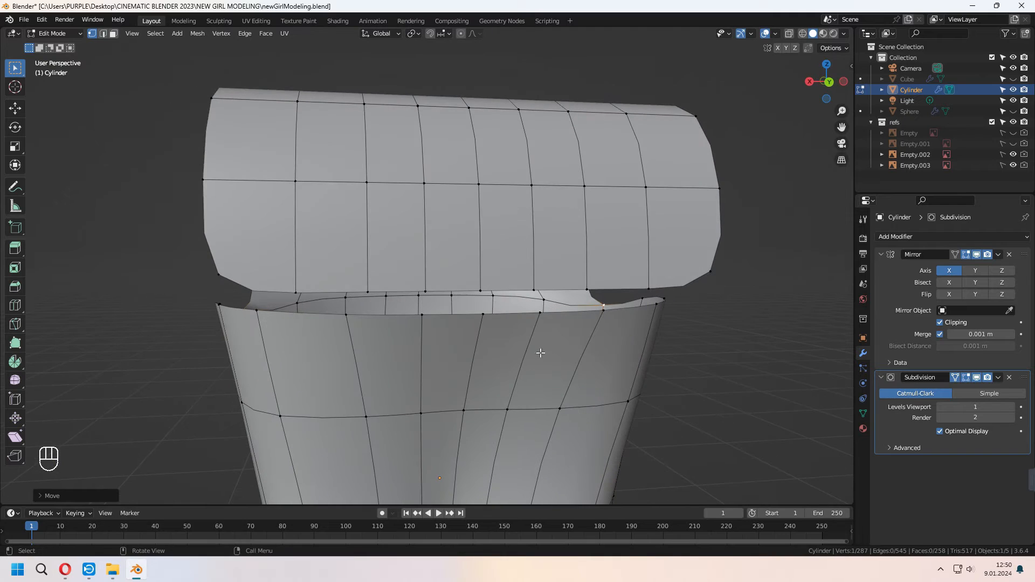
# - Merge the shoulder shell's lower back vertices with the matching vertices on the torso's back rim
pyautogui.press('m')
pyautogui.click(484, 322)
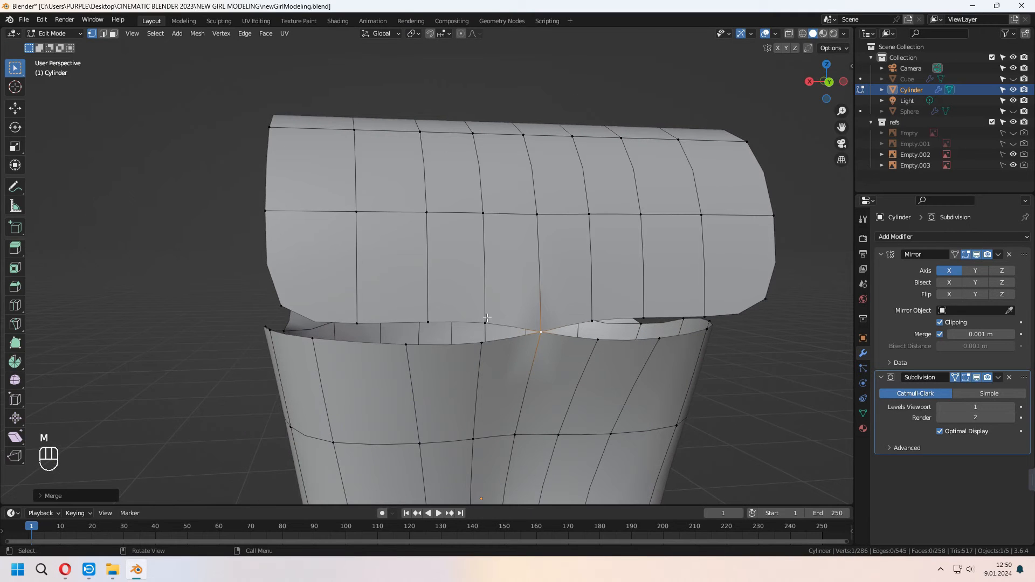
pyautogui.press('m')
pyautogui.click(487, 345)
pyautogui.click(427, 326)
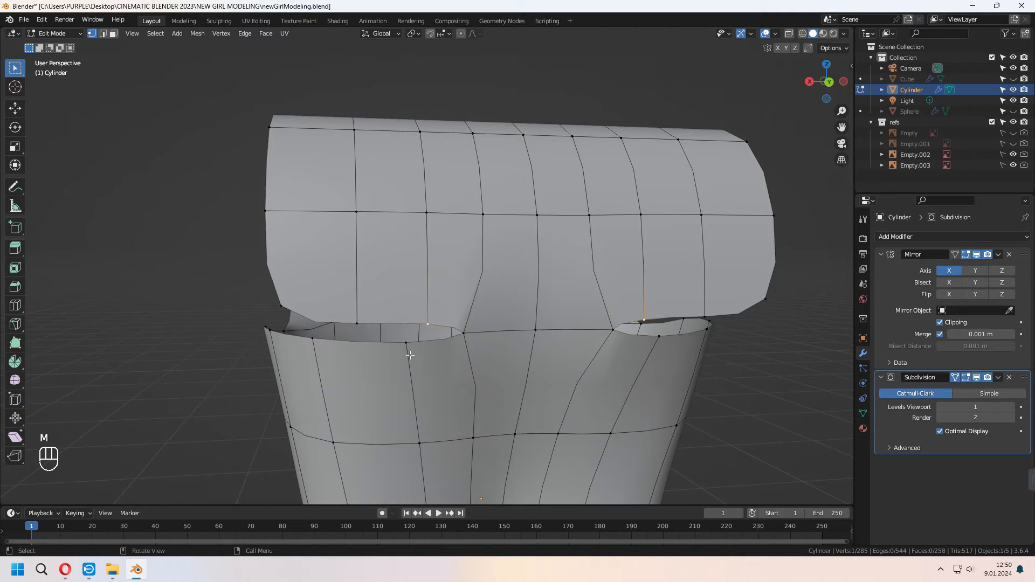
pyautogui.keyDown('shift'); pyautogui.click(411, 352); pyautogui.keyUp('shift')
pyautogui.press('m')
pyautogui.click(411, 352)
pyautogui.click(357, 325)
pyautogui.keyDown('shift'); pyautogui.click(315, 341); pyautogui.keyUp('shift')
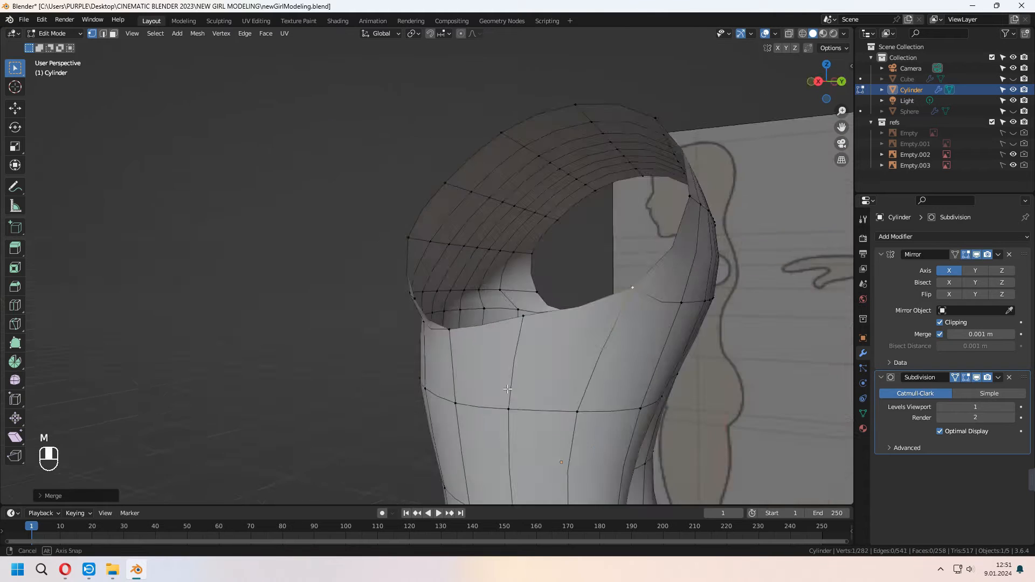
# - Delete the central vertex on top of the shoulders to open a neck hole
pyautogui.moveTo(453, 362); pyautogui.dragTo(504, 413, button='middle')
pyautogui.scroll(2, 426, 278)
pyautogui.click(423, 280)
pyautogui.press('x')
pyautogui.click(443, 305)
pyautogui.moveTo(463, 278); pyautogui.dragTo(469, 302, button='middle')
pyautogui.keyDown('alt'); pyautogui.click(454, 285); pyautogui.keyUp('alt')
pyautogui.rightClick(454, 285)
pyautogui.click(454, 284)
pyautogui.hotkey('ctrl', 'r')
pyautogui.click(473, 303)
pyautogui.rightClick(473, 303)
pyautogui.hotkey('ctrl', 'z')
pyautogui.hotkey('ctrl', 'z')
pyautogui.hotkey('ctrl', 'z')
# - Round the neck opening with LoopTools Circle and adjust its rim vertices along X
pyautogui.rightClick(471, 109)
pyautogui.moveTo(471, 109)
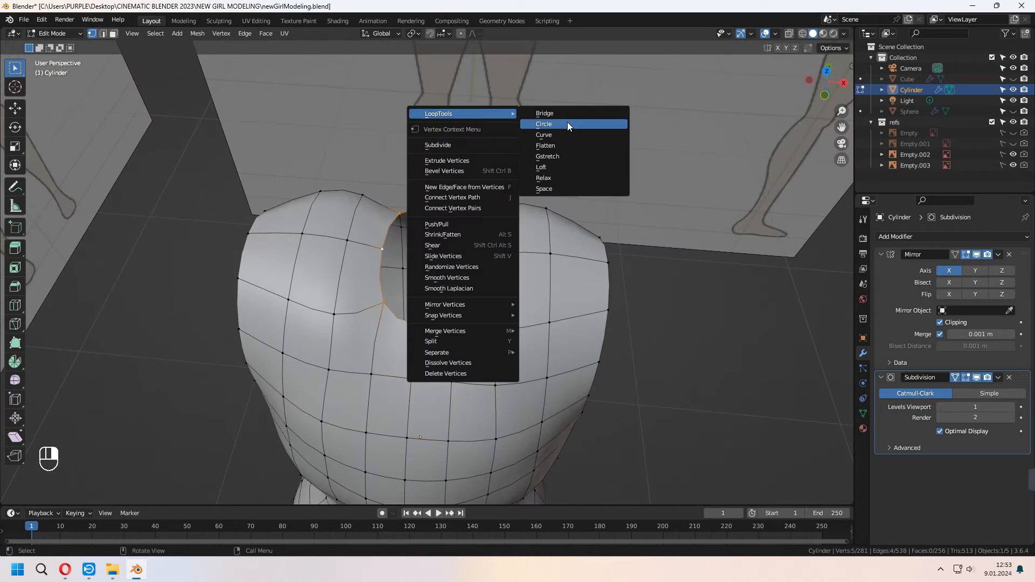
pyautogui.click(567, 122)
pyautogui.press('g')
pyautogui.press('x')
pyautogui.click(506, 340)
pyautogui.moveTo(506, 340); pyautogui.dragTo(502, 388, button='middle')
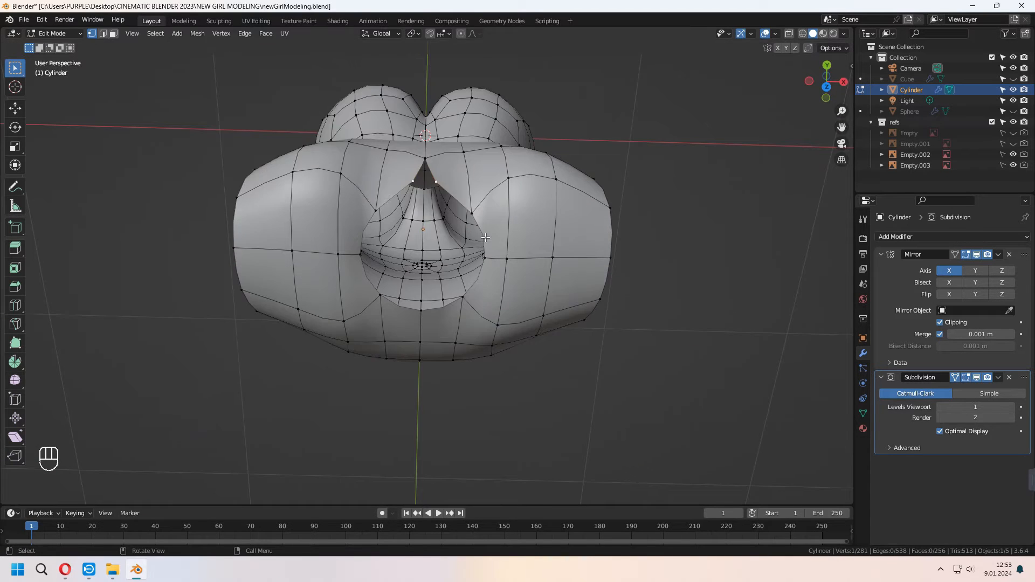
pyautogui.press('g')
pyautogui.press('x')
pyautogui.click(475, 345)
# - Extrude the neck opening's edge loop up to the base of the reference head and flatten it with a Z scale of 0
pyautogui.moveTo(475, 345); pyautogui.dragTo(474, 302, button='middle')
pyautogui.keyDown('alt'); pyautogui.click(468, 303); pyautogui.keyUp('alt')
pyautogui.press('KP_1')
pyautogui.press('e')
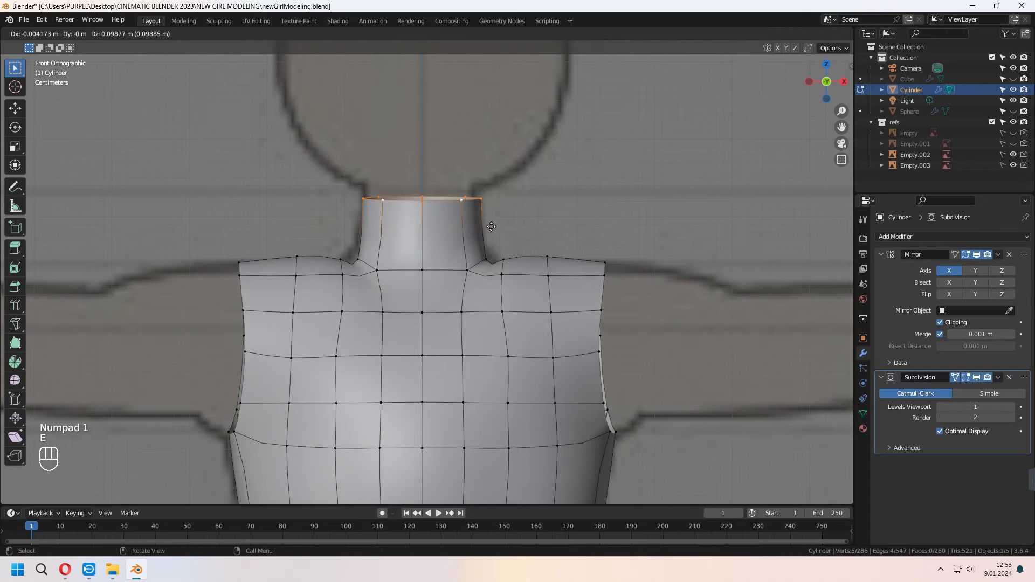
pyautogui.click(493, 226)
pyautogui.press('s')
pyautogui.press('z')
pyautogui.press('KP_0')
pyautogui.press('KP_Enter')
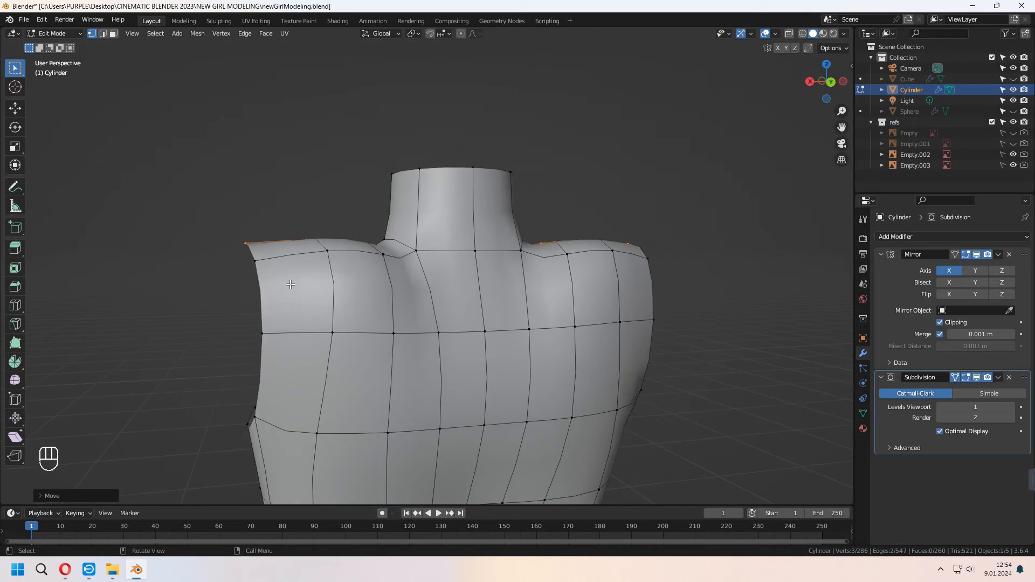
# - Slide a vertex on the upper back along its edge to even out the topology
pyautogui.scroll(-2, 426, 286)
pyautogui.moveTo(291, 280); pyautogui.dragTo(398, 322, button='middle')
pyautogui.click(456, 391)
pyautogui.press('g')
pyautogui.press('g')
pyautogui.click(462, 404)
# - Move three vertices beside the spine on the upper back along Y to shape the spine groove
pyautogui.click(437, 390)
pyautogui.keyDown('shift'); pyautogui.click(437, 351); pyautogui.keyUp('shift')
pyautogui.keyDown('shift'); pyautogui.click(415, 415); pyautogui.keyUp('shift')
pyautogui.press('g')
pyautogui.press('y')
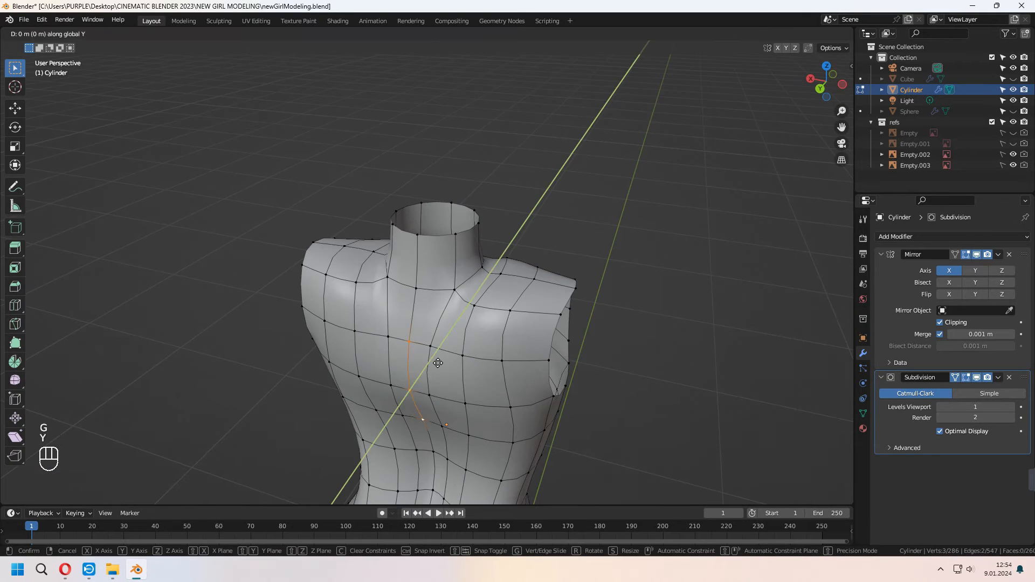
pyautogui.click(427, 412)
# - Rip the horizontal edge row on either side of the spine below the shoulder blades to open a slit
pyautogui.moveTo(431, 383); pyautogui.dragTo(475, 352, button='middle')
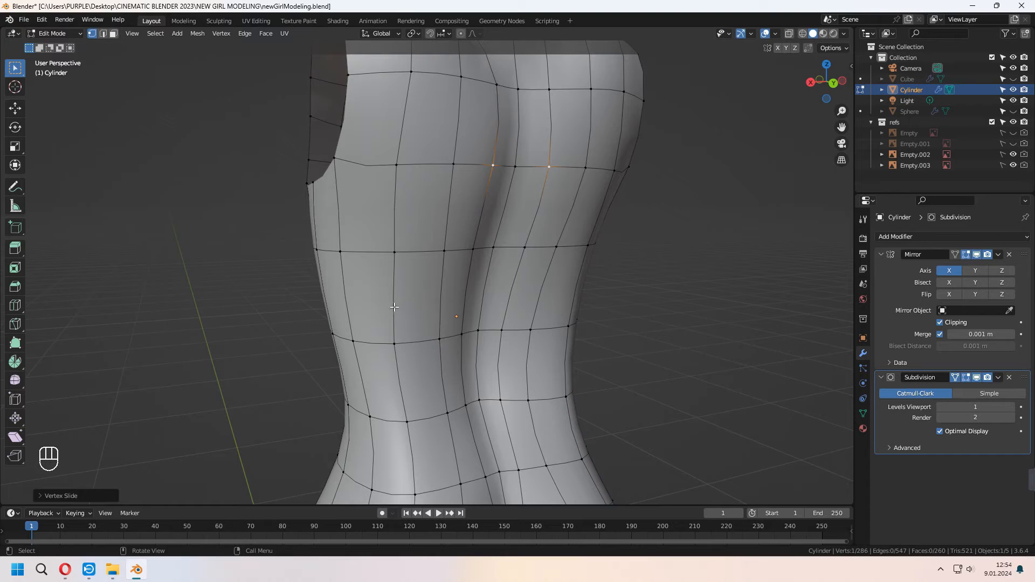
pyautogui.moveTo(394, 307); pyautogui.dragTo(378, 306, button='middle')
pyautogui.keyDown('shift'); pyautogui.click(383, 257); pyautogui.keyUp('shift')
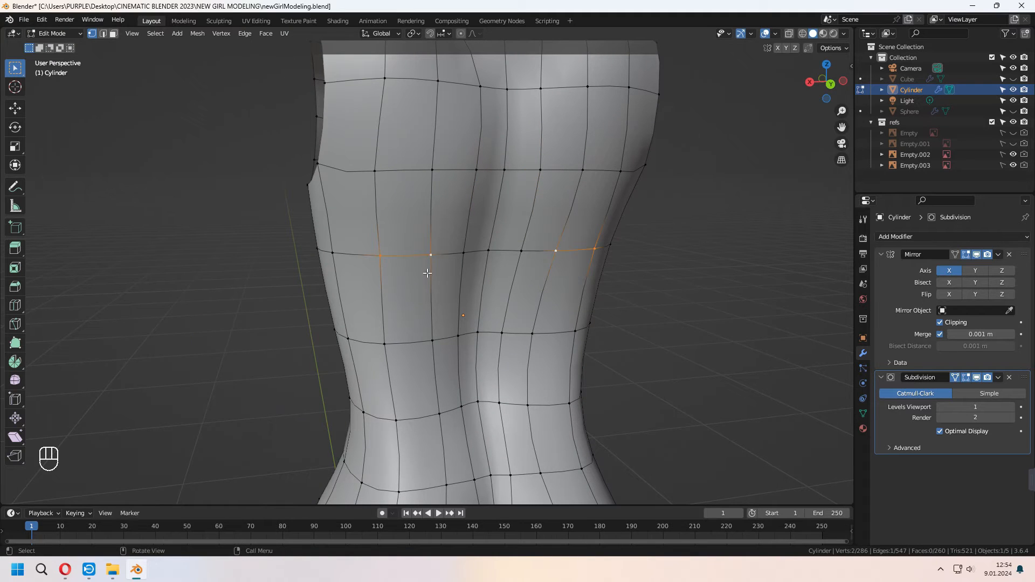
pyautogui.moveTo(428, 273); pyautogui.dragTo(421, 295, button='middle')
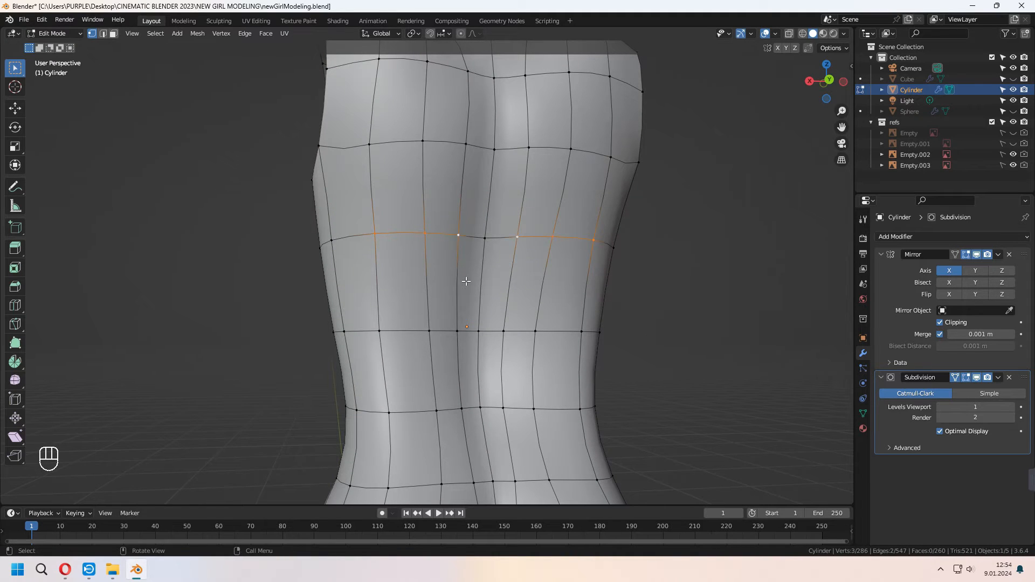
pyautogui.press('v')
pyautogui.click(464, 305)
pyautogui.moveTo(463, 305); pyautogui.dragTo(408, 301, button='middle')
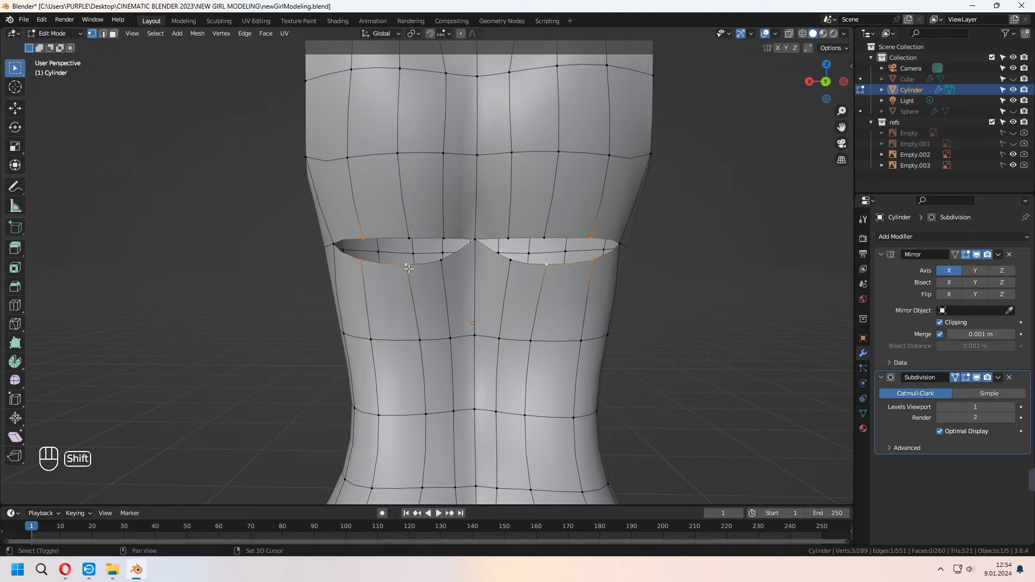
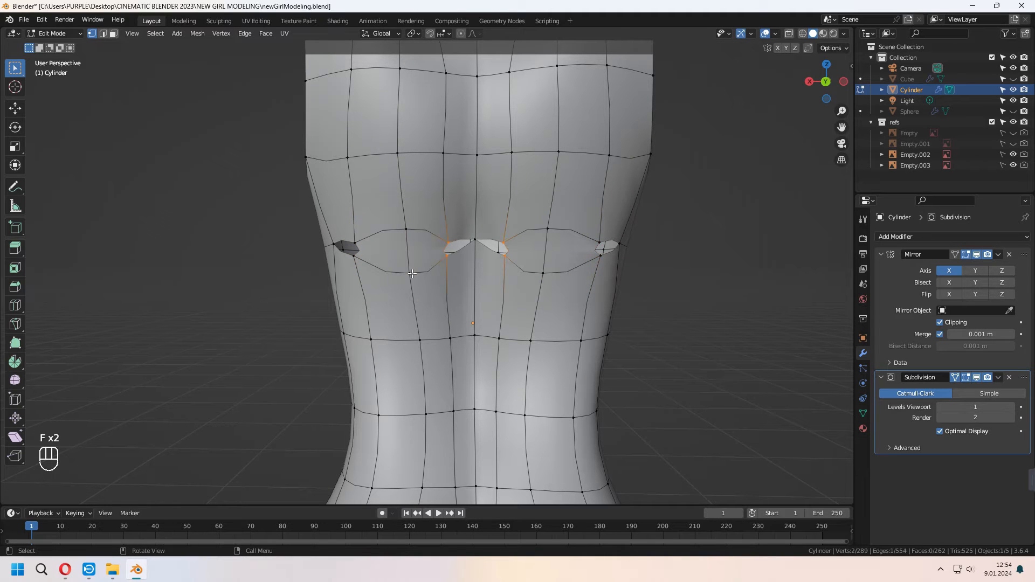
# - Fill the ripped slits on the back with faces and add a centered loop cut across them
pyautogui.press('f')
pyautogui.moveTo(361, 266); pyautogui.dragTo(374, 265, button='middle')
pyautogui.hotkey('ctrl', 'r')
pyautogui.click(445, 264)
pyautogui.rightClick(446, 264)
# - Adjust the armhole opening's rim position in the side view
pyautogui.moveTo(448, 275); pyautogui.dragTo(487, 237, button='middle')
pyautogui.click(488, 238)
pyautogui.press('KP_3')
pyautogui.press('g')
pyautogui.click(527, 277)
# - Extrude the armhole loop outward along the reference arm and flatten it with an X scale of 0
pyautogui.press('KP_1')
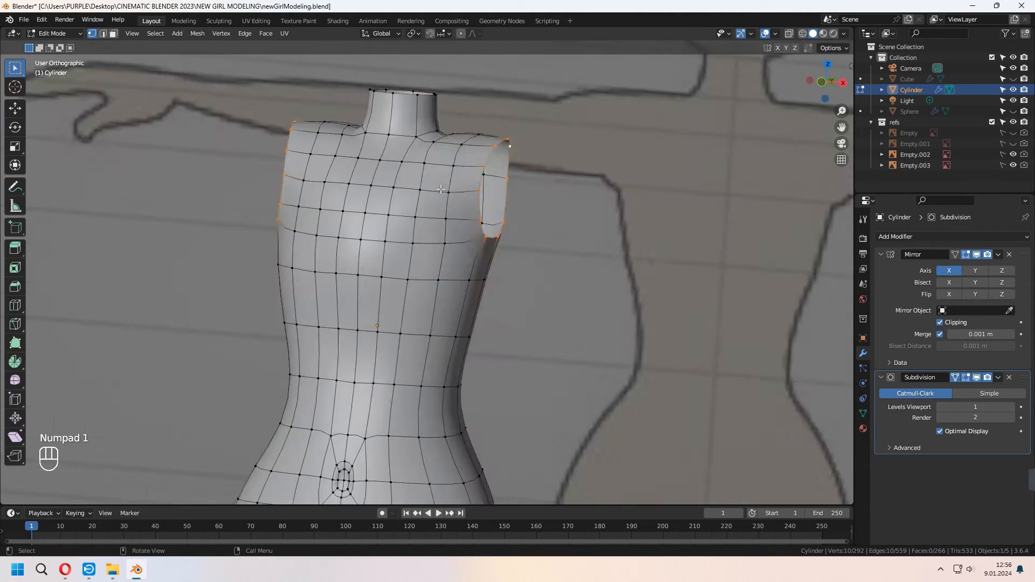
pyautogui.keyDown('shift'); pyautogui.moveTo(532, 247); pyautogui.dragTo(463, 247, button='middle'); pyautogui.keyUp('shift')
pyautogui.press('e')
pyautogui.click(510, 246)
pyautogui.press('s')
pyautogui.press('x')
pyautogui.press('KP_0')
pyautogui.press('KP_Enter')
pyautogui.keyDown('shift'); pyautogui.moveTo(564, 297); pyautogui.dragTo(497, 301, button='middle'); pyautogui.keyUp('shift')
pyautogui.press('s')
pyautogui.rightClick(531, 302)
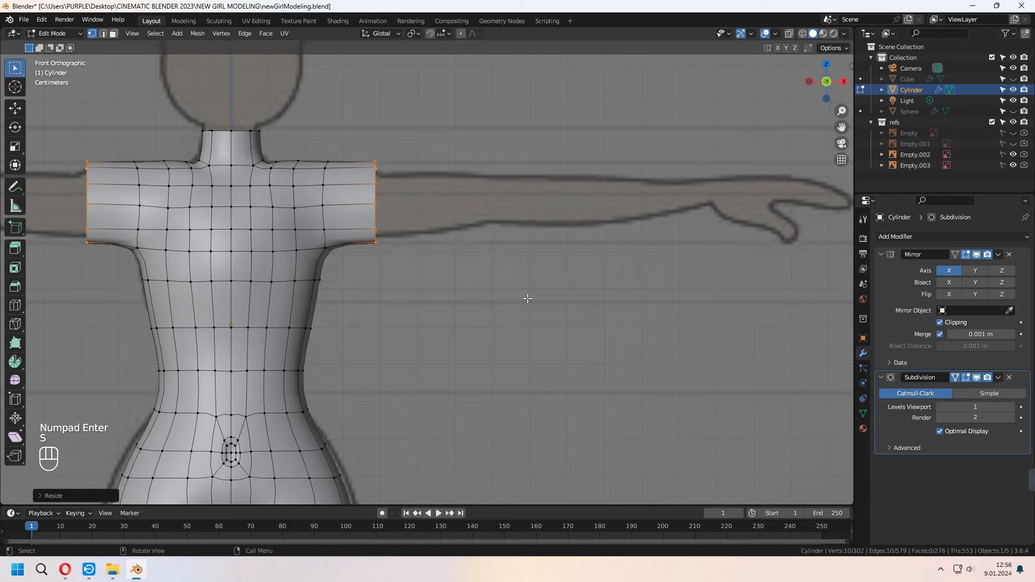
# - Extrude the arm in four more segments along the reference and scale the end loop to the wrist's size
pyautogui.press('e')
pyautogui.click(602, 298)
pyautogui.press('e')
pyautogui.click(626, 296)
pyautogui.press('e')
pyautogui.click(638, 296)
pyautogui.press('e')
pyautogui.click(6, 292)
pyautogui.press('s')
pyautogui.click(558, 259)
# - Select an arm section in wireframe display and scale it along Z to fit the reference outline
pyautogui.click(802, 34)
pyautogui.moveTo(437, 146); pyautogui.dragTo(596, 302)
pyautogui.press('s')
pyautogui.press('z')
pyautogui.click(569, 282)
# - Reposition an arm edge loop along the reference arm and return to solid display
pyautogui.keyDown('alt'); pyautogui.click(381, 201); pyautogui.keyUp('alt')
pyautogui.keyDown('alt'); pyautogui.click(534, 201); pyautogui.keyUp('alt')
pyautogui.press('g')
pyautogui.click(583, 200)
pyautogui.click(813, 34)
# - Select the three elbow edge loops and scale them down to narrow the arm
pyautogui.moveTo(550, 227); pyautogui.dragTo(380, 244, button='middle')
pyautogui.rightClick(321, 198)
pyautogui.click(372, 44)
pyautogui.moveTo(291, 242); pyautogui.dragTo(442, 324, button='middle')
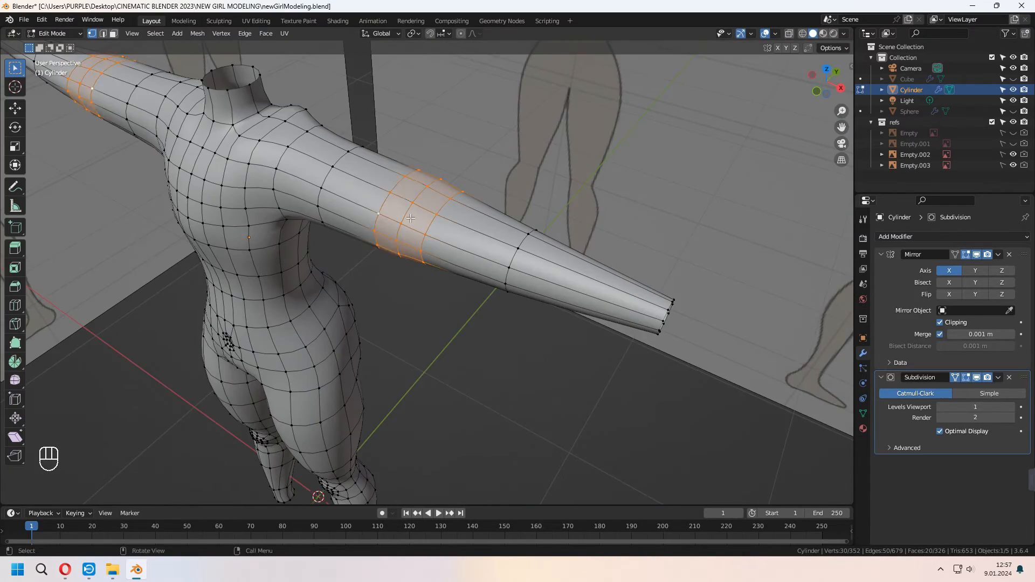
pyautogui.moveTo(411, 218); pyautogui.dragTo(543, 215, button='middle')
pyautogui.press('s')
pyautogui.click(561, 223)
# - Round the upper arm's edge loop with LoopTools Circle
pyautogui.press('KP_1')
pyautogui.keyDown('alt'); pyautogui.click(328, 205); pyautogui.keyUp('alt')
pyautogui.rightClick(328, 204)
pyautogui.moveTo(328, 205)
pyautogui.click(371, 215)
pyautogui.moveTo(378, 230); pyautogui.dragTo(273, 259, button='middle')
# - Delete two vertices on the back of the elbow and smooth the vertices around the resulting hole
pyautogui.moveTo(393, 286); pyautogui.dragTo(318, 257, button='middle')
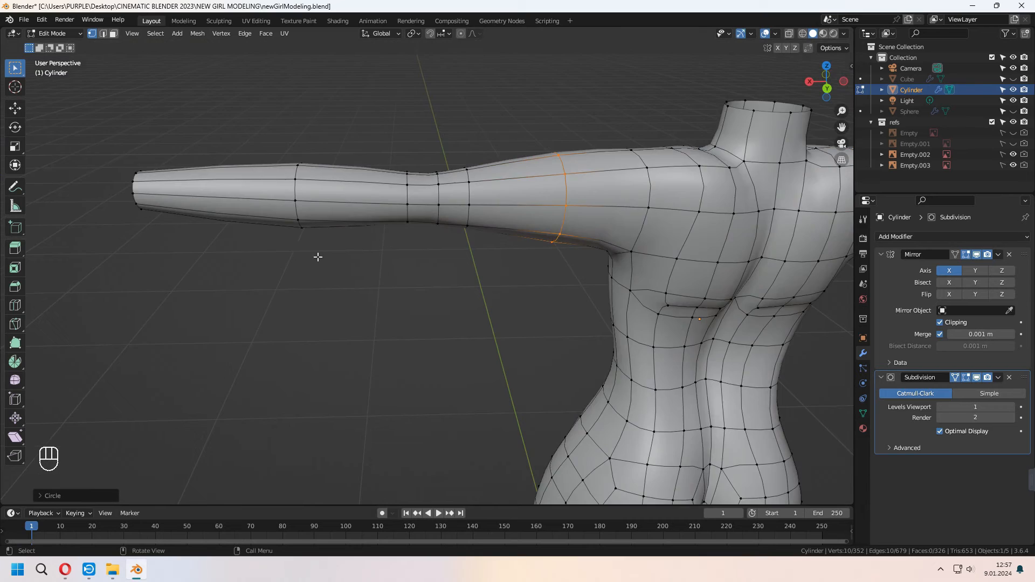
pyautogui.keyDown('shift'); pyautogui.click(456, 228); pyautogui.keyUp('shift')
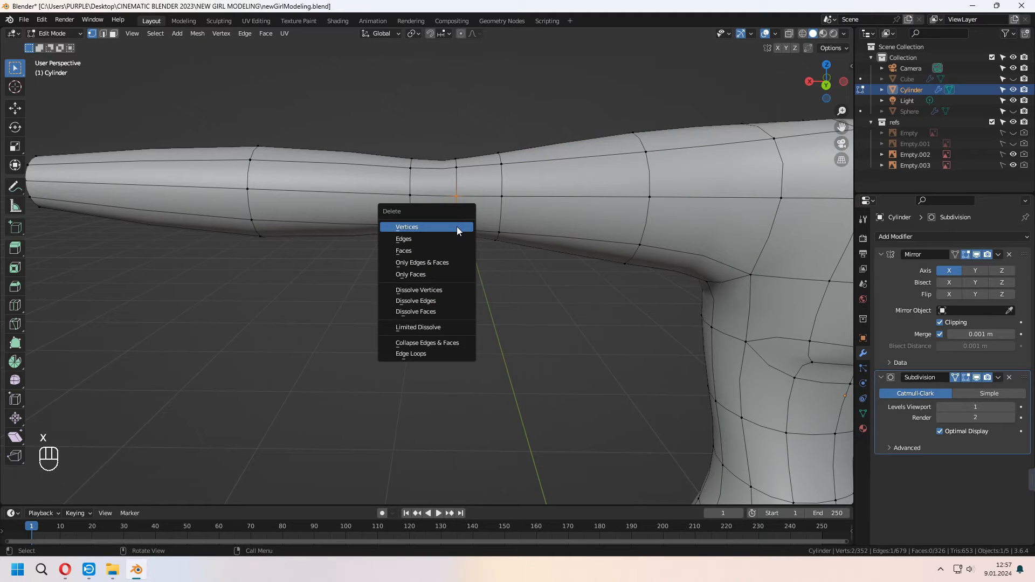
pyautogui.click(458, 227)
pyautogui.moveTo(457, 226); pyautogui.dragTo(464, 194, button='middle')
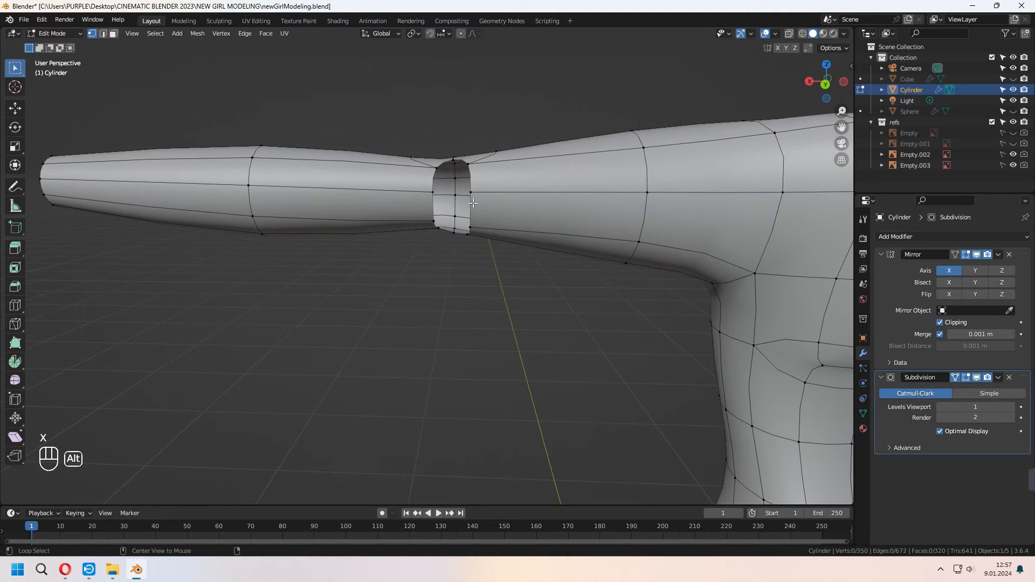
pyautogui.keyDown('alt'); pyautogui.click(474, 203); pyautogui.keyUp('alt')
pyautogui.rightClick(474, 203)
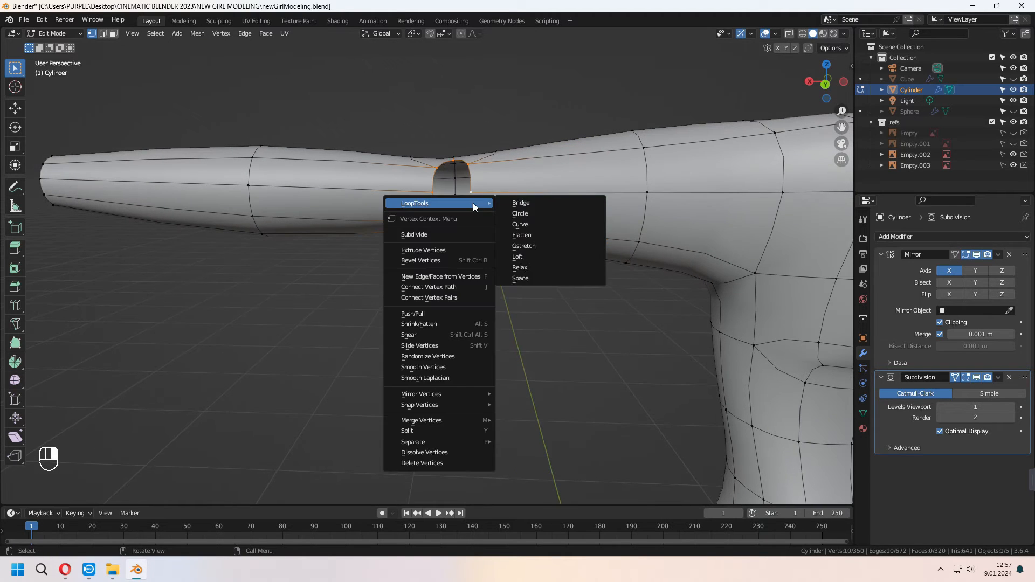
pyautogui.click(457, 366)
# - Extrude the elbow hole's boundary loop inward twice, scaling each new ring smaller
pyautogui.scroll(3, 467, 318)
pyautogui.press('KP_3')
pyautogui.press('e')
pyautogui.press('s')
pyautogui.click(589, 187)
pyautogui.press('e')
pyautogui.rightClick(590, 187)
pyautogui.press('s')
pyautogui.click(591, 203)
# - Move the innermost elbow ring along Y to shape the elbow's depth
pyautogui.moveTo(592, 203); pyautogui.dragTo(456, 240, button='middle')
pyautogui.keyDown('shift'); pyautogui.moveTo(525, 245); pyautogui.dragTo(535, 294, button='middle'); pyautogui.keyUp('shift')
pyautogui.scroll(1, 504, 298)
pyautogui.press('g')
pyautogui.press('y')
pyautogui.click(511, 310)
# - Fill the elbow's innermost ring with faces to close the hole
pyautogui.keyDown('shift'); pyautogui.moveTo(534, 295); pyautogui.dragTo(392, 195, button='middle'); pyautogui.keyUp('shift')
pyautogui.keyDown('shift'); pyautogui.click(549, 197); pyautogui.keyUp('shift')
pyautogui.press('f')
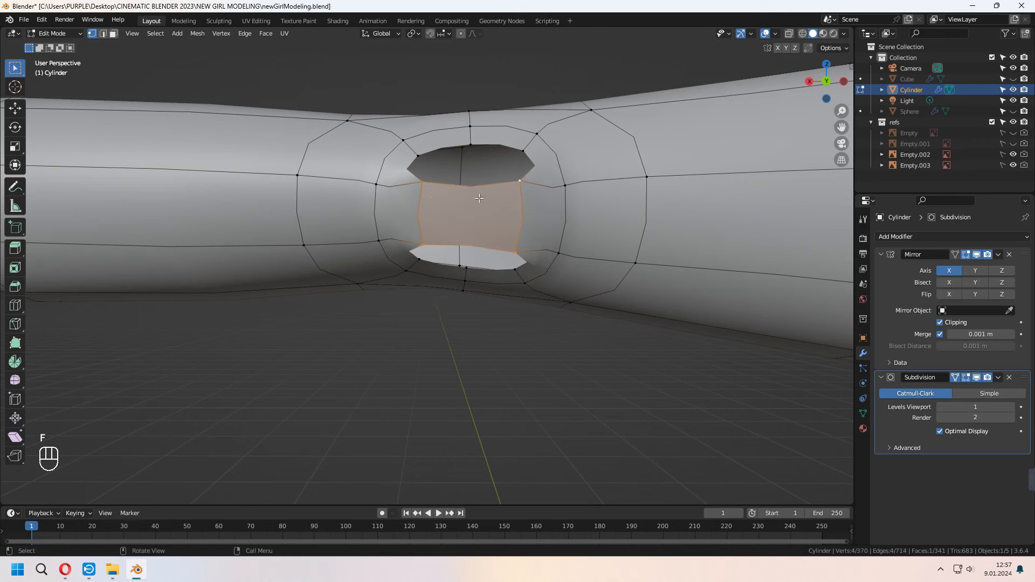
pyautogui.press('f')
pyautogui.press('f')
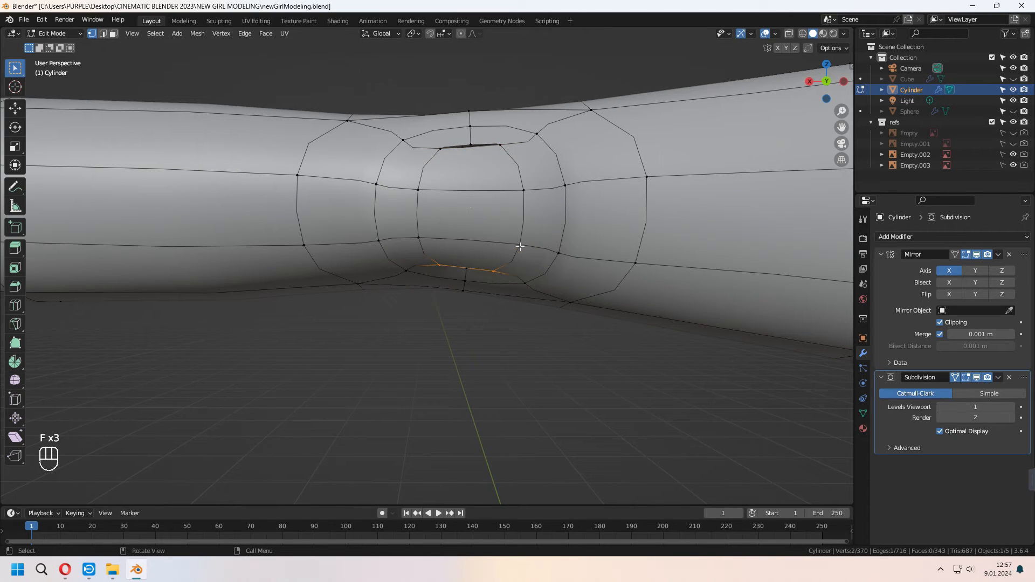
# - Add an edge loop across the elbow's filled faces and merge its end vertices with the surrounding ring
pyautogui.click(470, 213)
pyautogui.click(470, 213)
pyautogui.moveTo(472, 213); pyautogui.dragTo(423, 240, button='middle')
pyautogui.press('m')
pyautogui.click(469, 213)
# - Refine the elbow by moving its vertices along Z and the whole elbow patch along Y
pyautogui.moveTo(455, 282); pyautogui.dragTo(507, 393, button='middle')
pyautogui.press('g')
pyautogui.press('z')
pyautogui.click(462, 340)
pyautogui.scroll(-3, 469, 360)
pyautogui.press('Tab')
pyautogui.press('Tab')
pyautogui.press('g')
pyautogui.press('y')
pyautogui.click(511, 349)
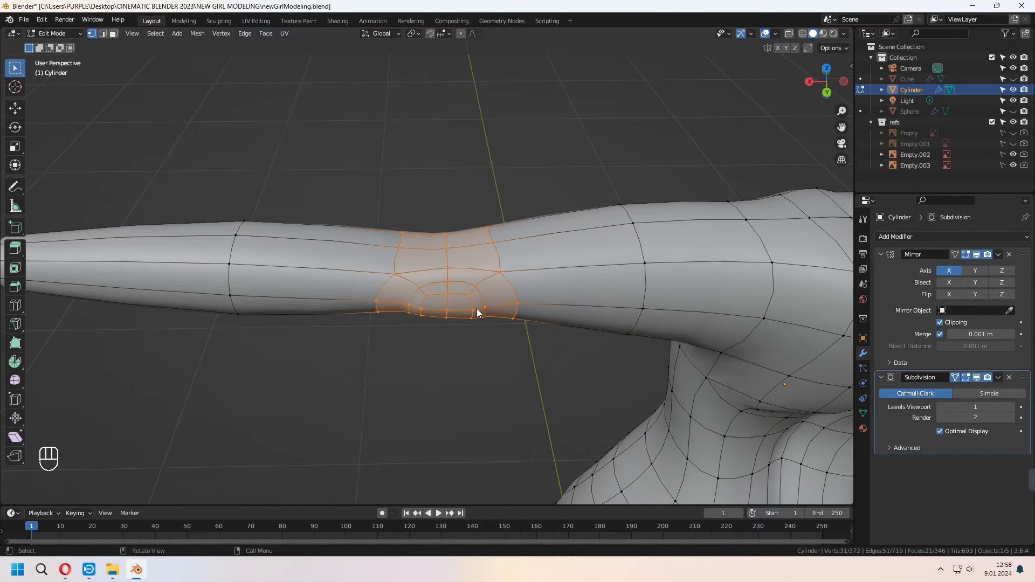
# - Add an edge loop around the upper arm close to the shoulder
pyautogui.moveTo(477, 313); pyautogui.dragTo(470, 341, button='middle')
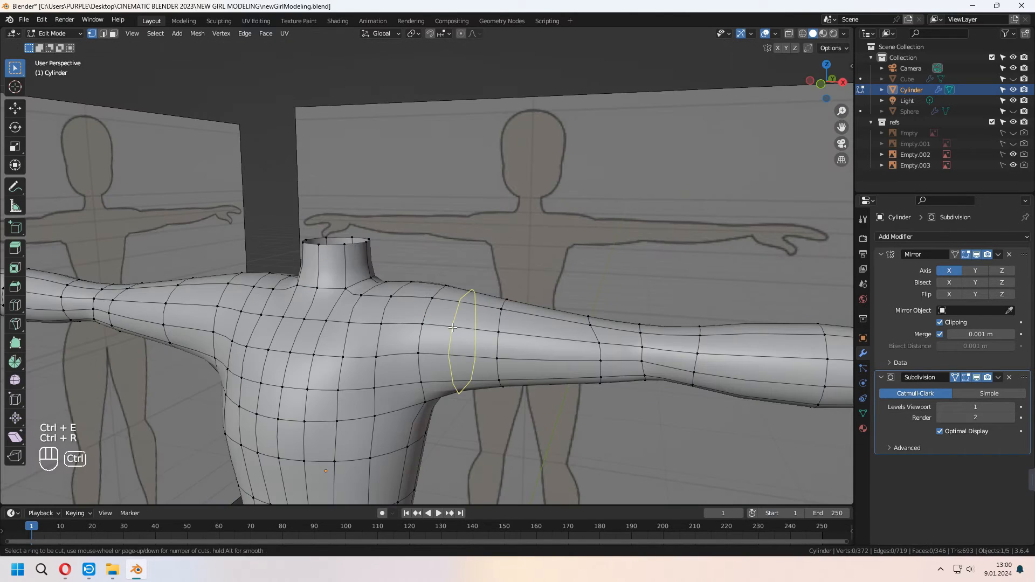
pyautogui.click(453, 329)
pyautogui.click(453, 329)
pyautogui.moveTo(453, 329); pyautogui.dragTo(387, 371, button='middle')
# - Delete the vertex on top of the shoulder and smooth the vertices around the resulting hole
pyautogui.rightClick(419, 305)
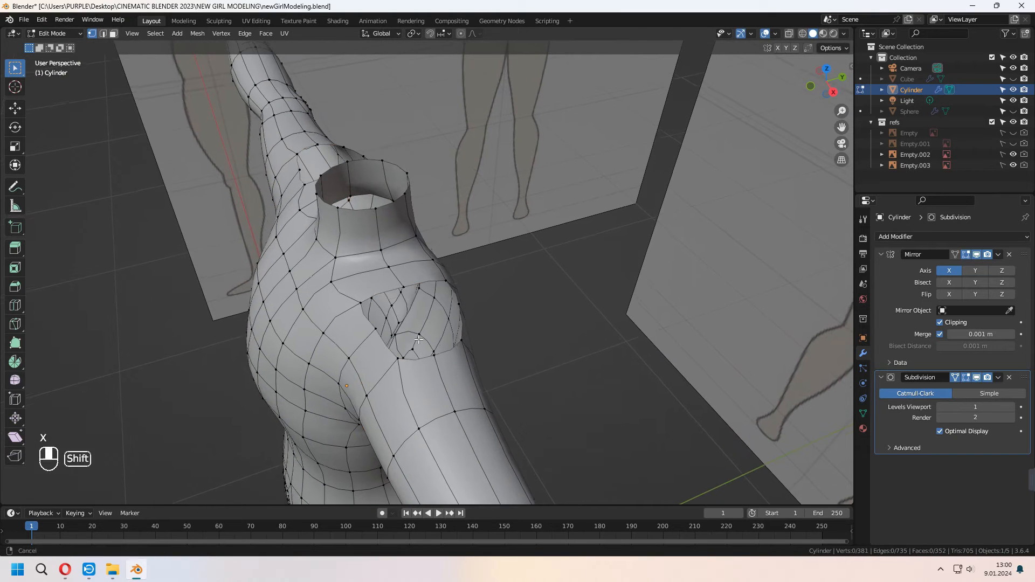
pyautogui.rightClick(418, 390)
pyautogui.click(419, 391)
# - Extrude the shoulder hole's boundary loop inward twice, scaling each new ring smaller
pyautogui.press('KP_1')
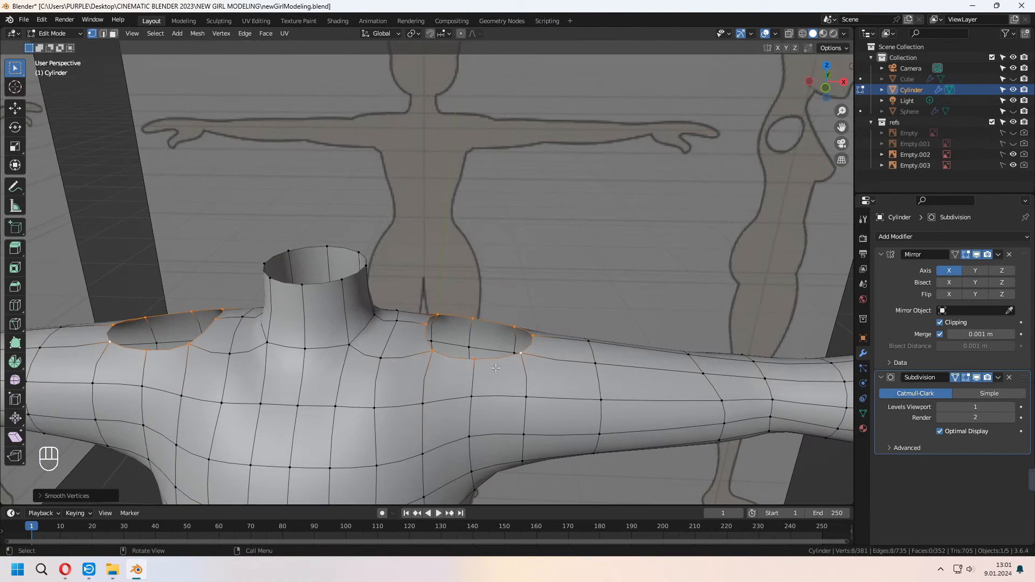
pyautogui.scroll(5, 597, 356)
pyautogui.press('e')
pyautogui.press('s')
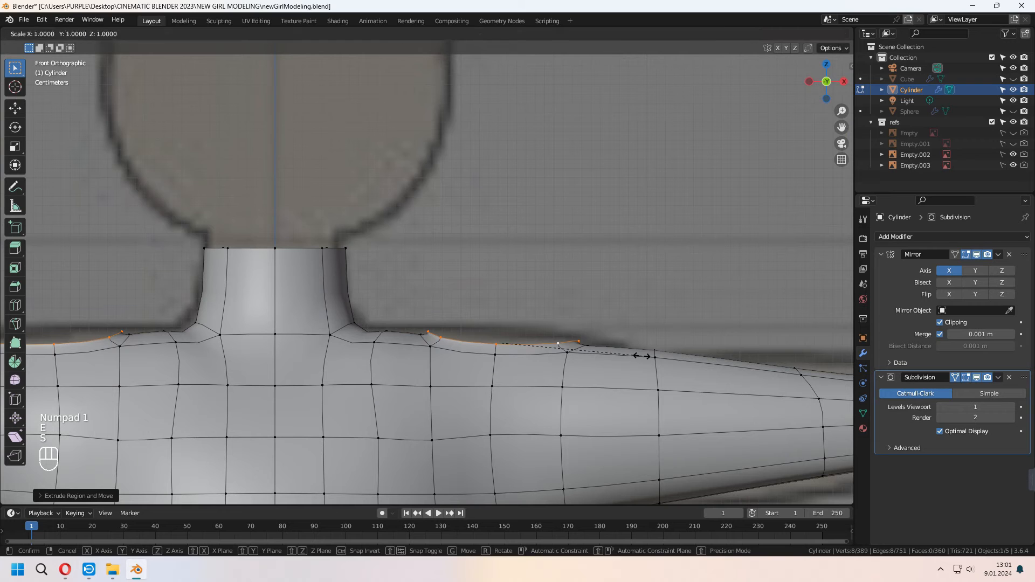
pyautogui.click(628, 352)
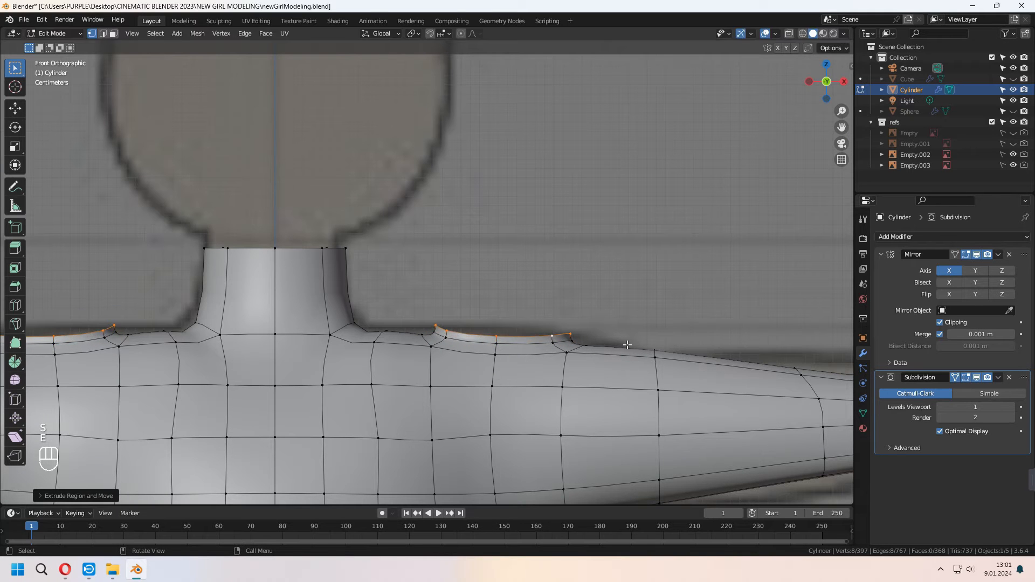
pyautogui.press('s')
pyautogui.click(619, 319)
# - Fill the shoulder hole with faces and add an edge loop across the new faces
pyautogui.moveTo(619, 320); pyautogui.dragTo(494, 394, button='middle')
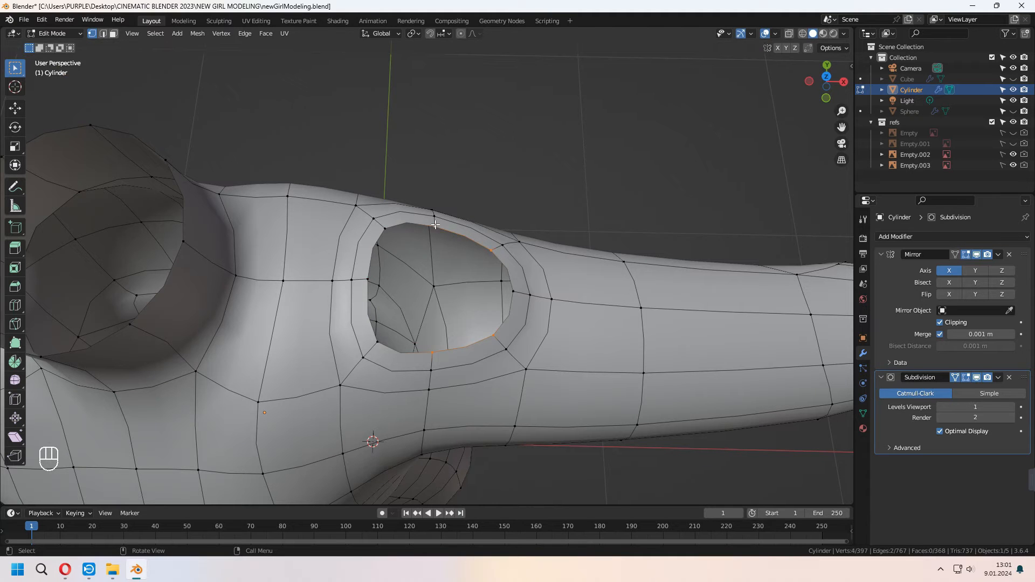
pyautogui.press('f')
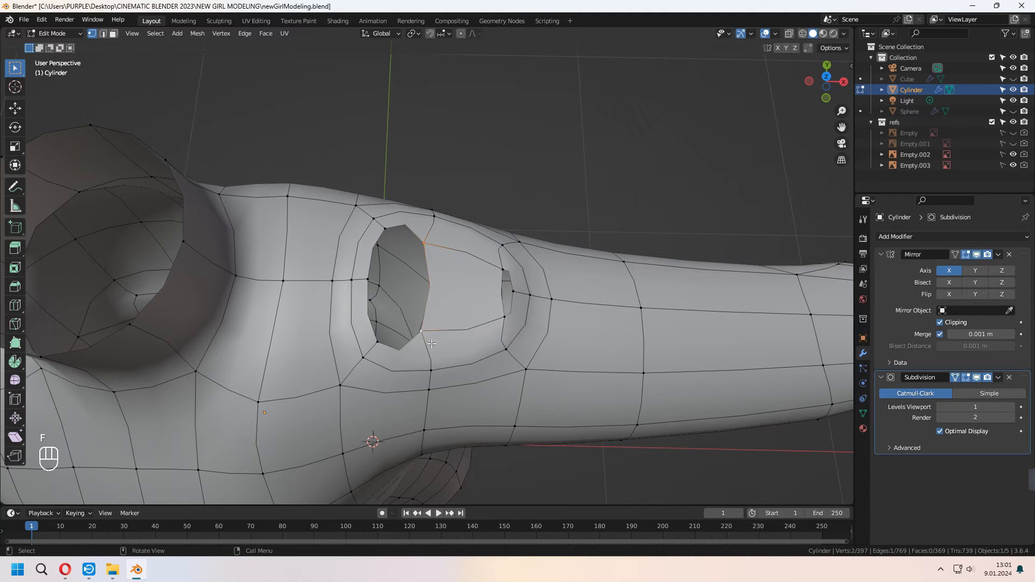
pyautogui.press('f')
pyautogui.hotkey('ctrl', 'r')
pyautogui.click(438, 290)
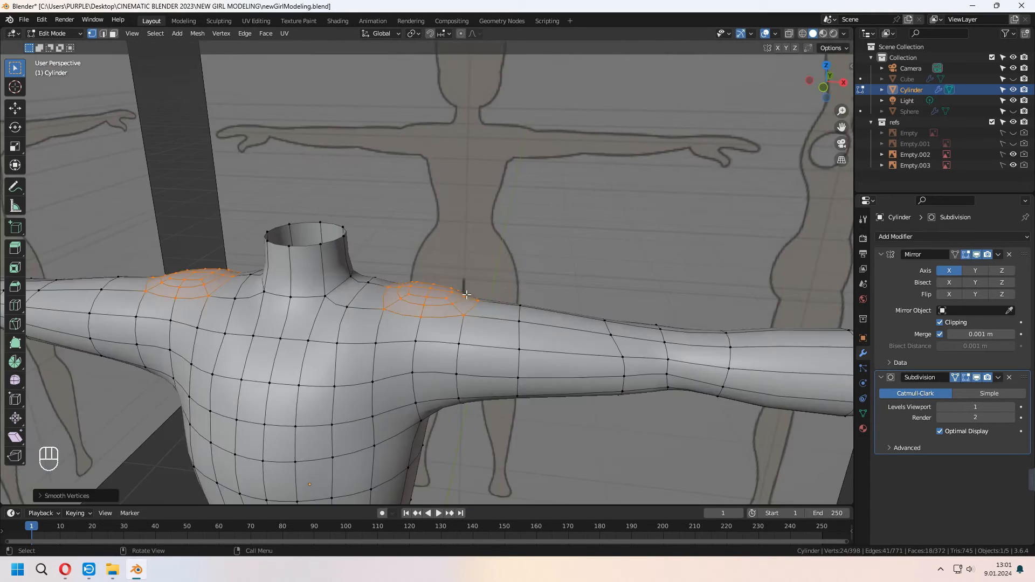
# - Check the smoothed shoulders in Object Mode and save the file
pyautogui.press('Tab')
pyautogui.scroll(-4, 483, 290)
pyautogui.moveTo(502, 292); pyautogui.dragTo(550, 286, button='middle')
pyautogui.hotkey('ctrl', 's')
pyautogui.keyDown('shift'); pyautogui.moveTo(557, 296); pyautogui.dragTo(577, 268, button='middle'); pyautogui.keyUp('shift')
pyautogui.hotkey('ctrl', 's')
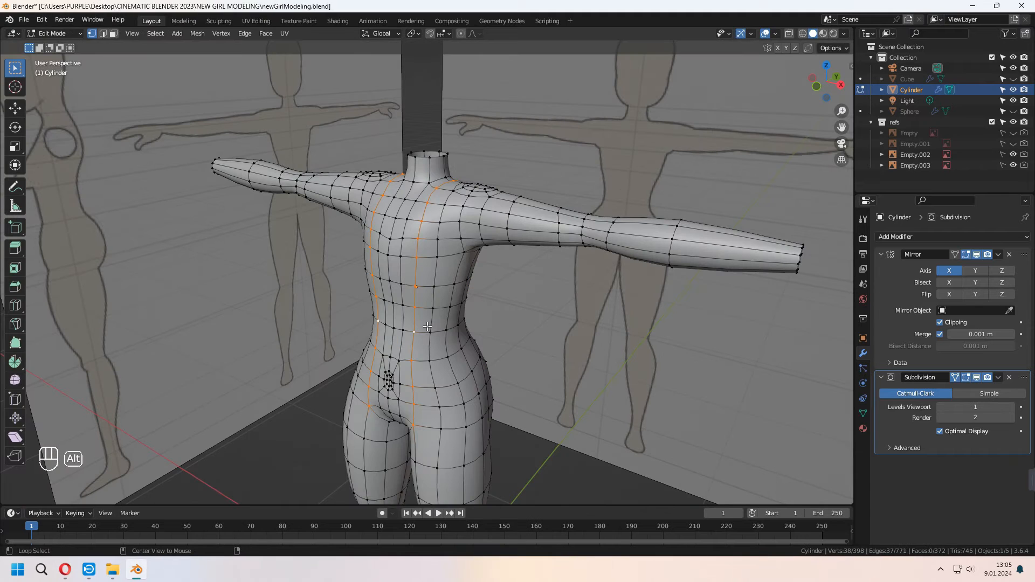
# - Slide the vertical edge loop running down the front of the torso
pyautogui.press('g')
pyautogui.press('g')
pyautogui.click(414, 321)
pyautogui.click(430, 333)
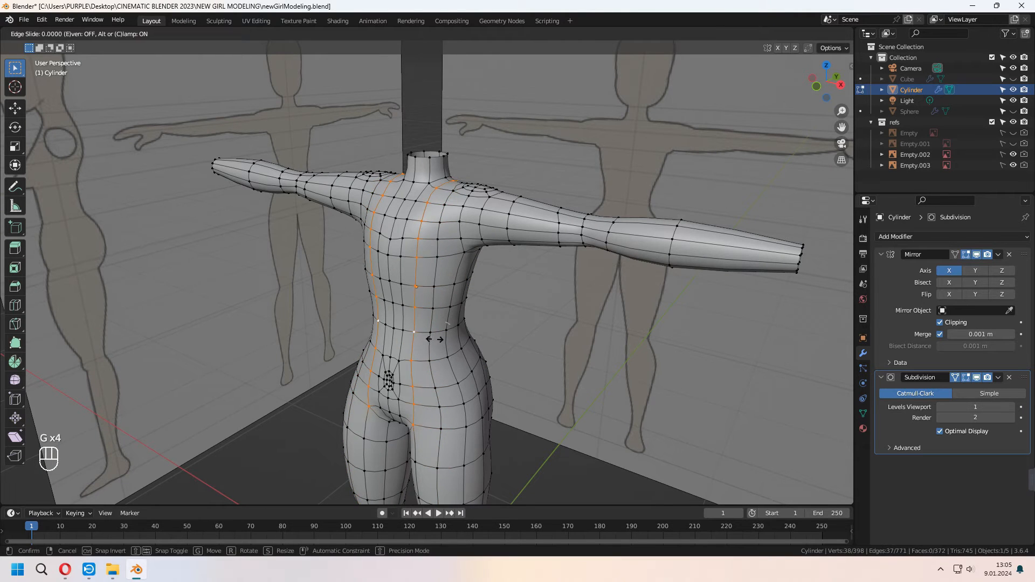
# - Delete the vertex on the chest and smooth the boundary of the resulting hole twice
pyautogui.moveTo(430, 333); pyautogui.dragTo(442, 298, button='middle')
pyautogui.press('x')
pyautogui.click(442, 299)
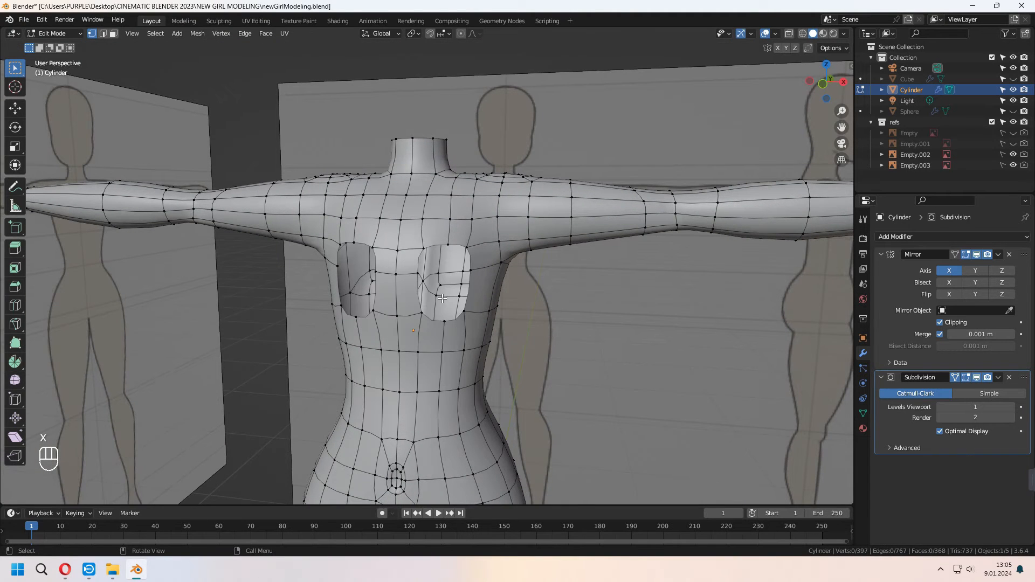
pyautogui.rightClick(433, 322)
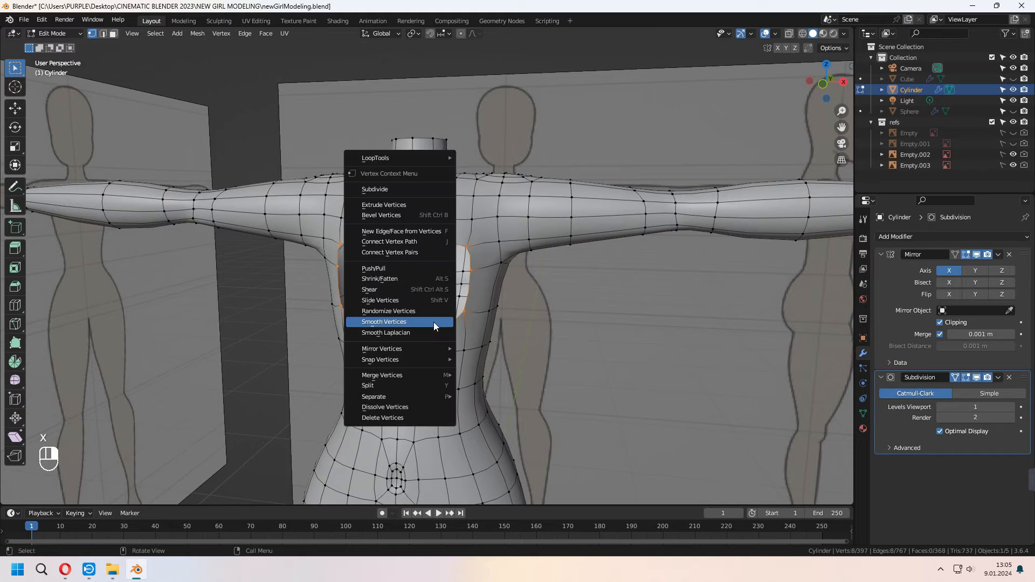
pyautogui.click(434, 322)
pyautogui.rightClick(434, 322)
pyautogui.click(434, 322)
# - Move the vertex on the inner edge of the chest hole along X
pyautogui.scroll(-1, 434, 322)
pyautogui.moveTo(433, 321); pyautogui.dragTo(440, 330, button='middle')
pyautogui.click(423, 283)
pyautogui.press('g')
pyautogui.press('x')
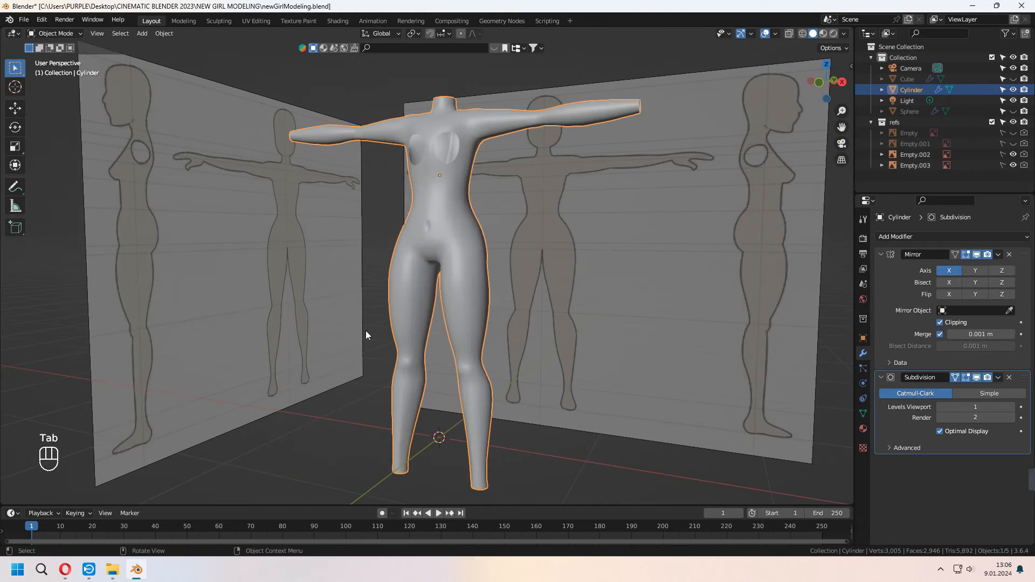
# - Add a UV sphere with 8 segments and 8 rings
pyautogui.hotkey('shift', 'a')
pyautogui.moveTo(365, 332)
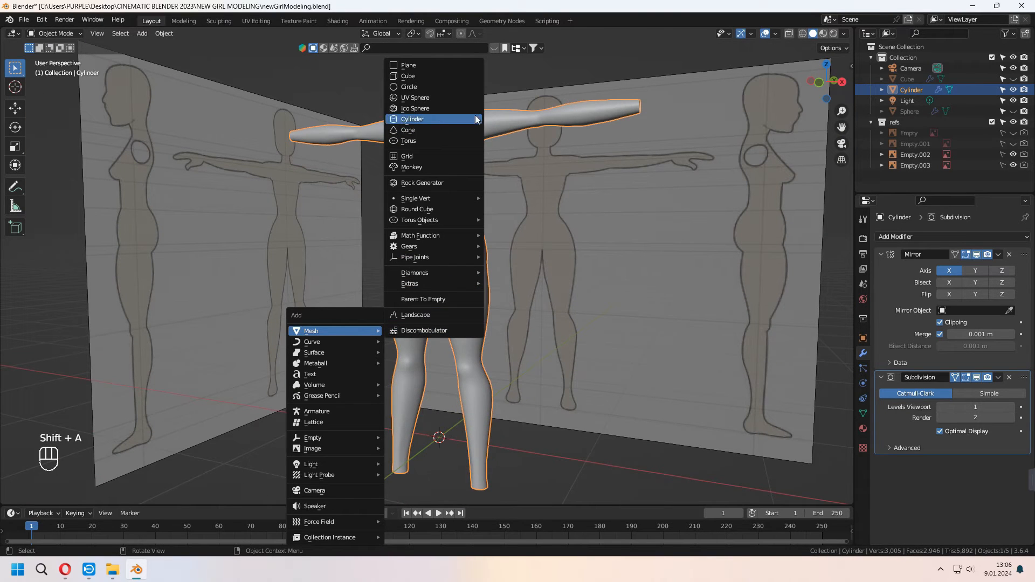
pyautogui.click(449, 98)
pyautogui.click(40, 496)
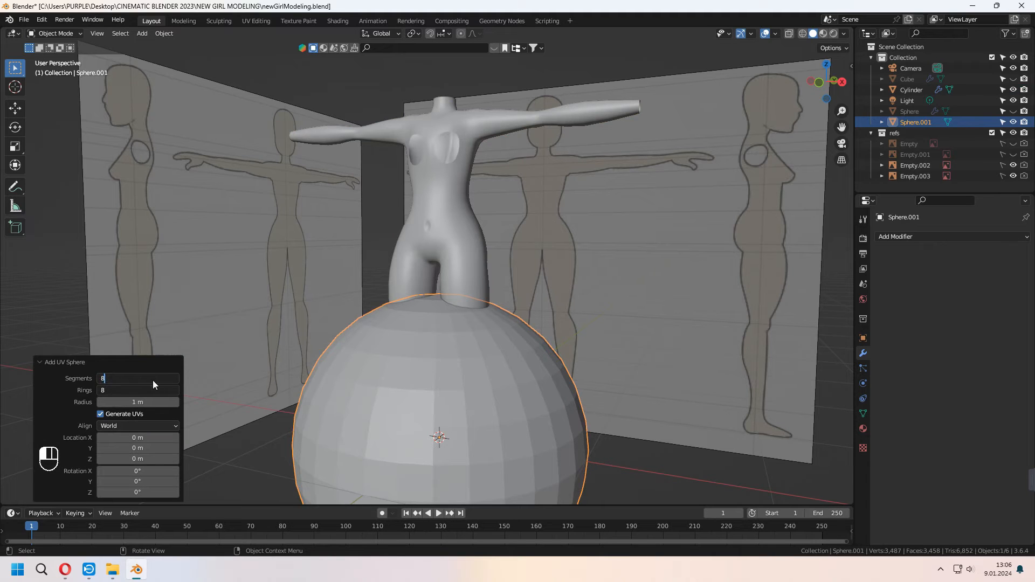
pyautogui.press('Return')
pyautogui.click(55, 363)
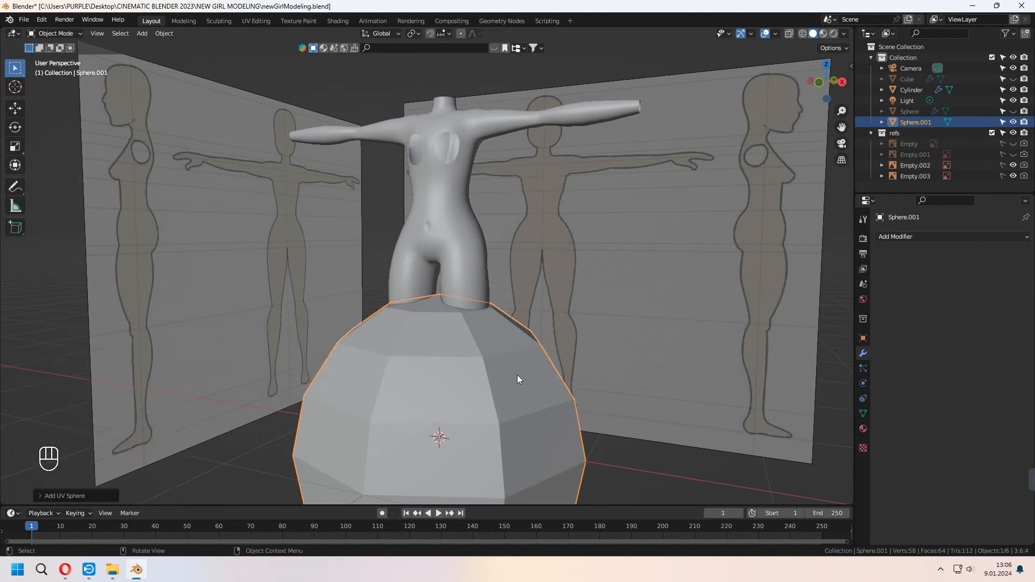
# - Rotate the new sphere 90° about the X axis
pyautogui.press('r')
pyautogui.press('x')
pyautogui.press('KP_9')
pyautogui.press('KP_0')
pyautogui.press('KP_Enter')
pyautogui.scroll(-3, 571, 351)
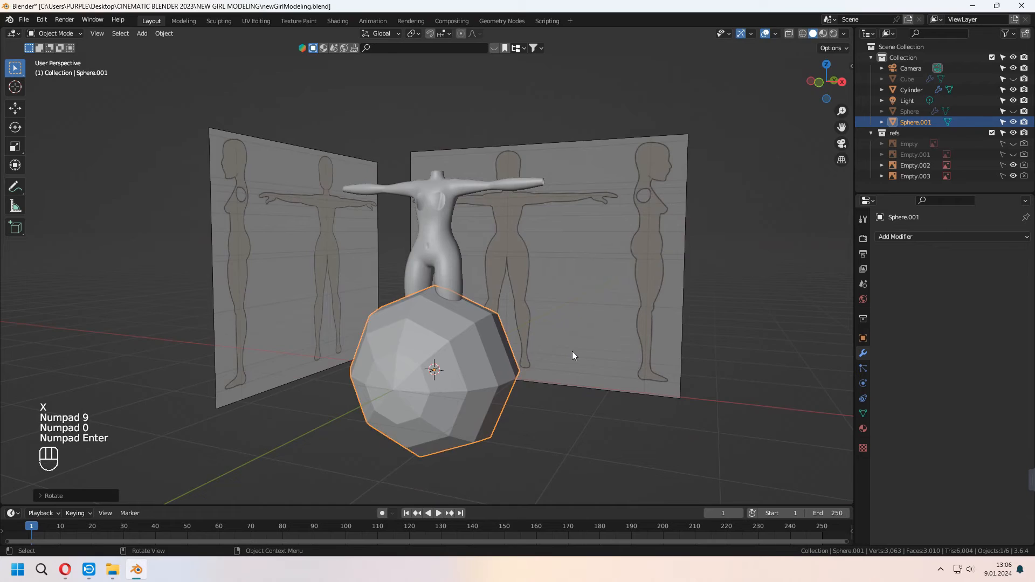
# - In side view with X-ray on, delete the rear half of the sphere's vertices
pyautogui.press('KP_3')
pyautogui.scroll(5, 529, 382)
pyautogui.hotkey('alt', 'z')
pyautogui.press('Tab')
pyautogui.moveTo(424, 240); pyautogui.dragTo(493, 382)
pyautogui.press('x')
pyautogui.click(493, 382)
pyautogui.press('Tab')
# - Scale the half sphere down towards the breast size in the side reference
pyautogui.press('s')
pyautogui.click(517, 369)
pyautogui.scroll(4, 533, 368)
pyautogui.keyDown('shift'); pyautogui.moveTo(539, 367); pyautogui.dragTo(534, 402, button='middle'); pyautogui.keyUp('shift')
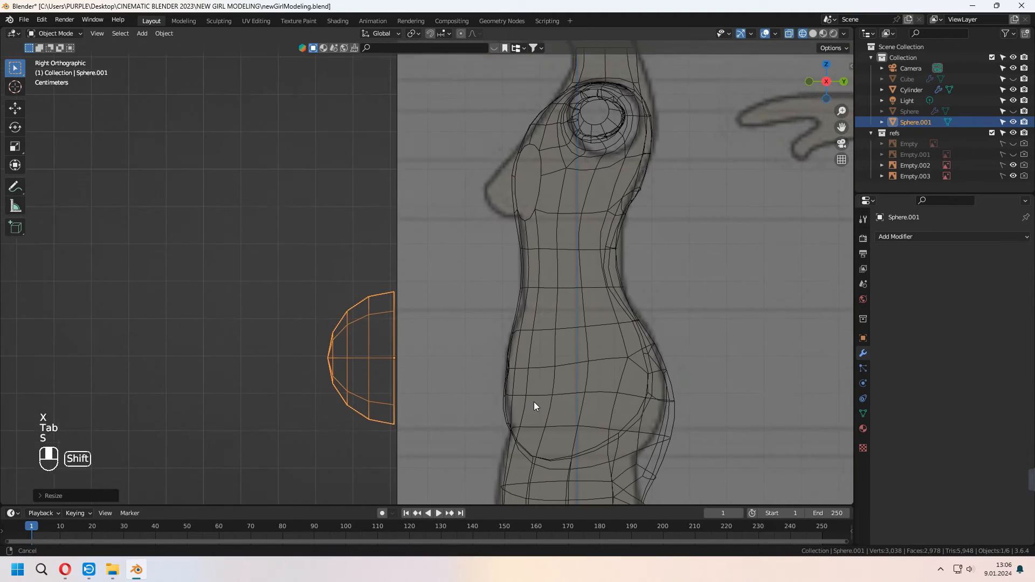
pyautogui.press('s')
pyautogui.click(516, 409)
# - Fit the half sphere to the breast outline in the side reference by moving, resizing and tilting it
pyautogui.press('g')
pyautogui.click(631, 251)
pyautogui.press('s')
pyautogui.click(617, 262)
pyautogui.press('r')
pyautogui.click(687, 400)
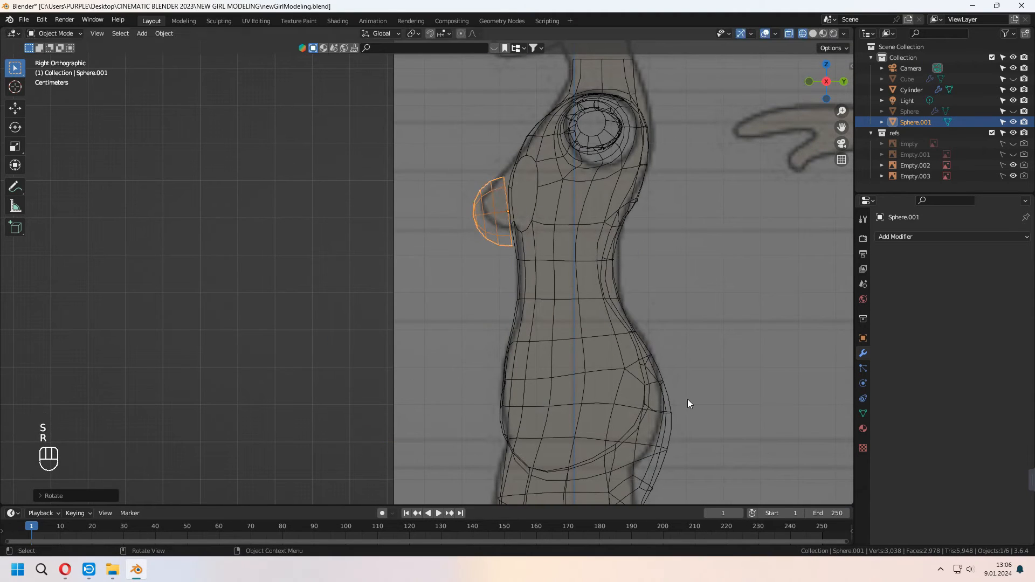
# - Turn off X-ray and add a Mirror modifier to the half sphere
pyautogui.press('KP_7')
pyautogui.hotkey('alt', 'z')
pyautogui.moveTo(700, 447); pyautogui.dragTo(852, 417, button='middle')
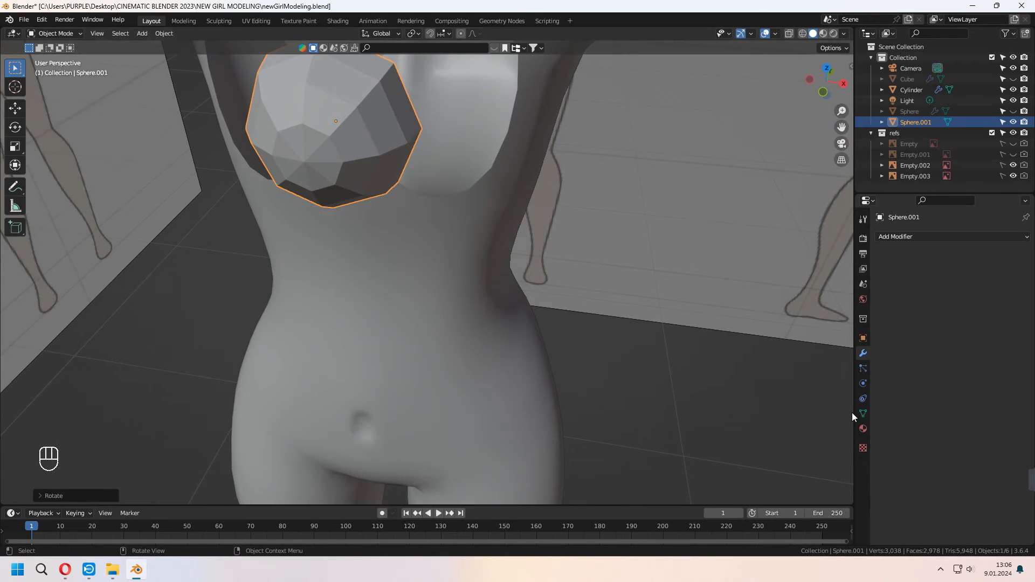
pyautogui.click(863, 414)
pyautogui.click(863, 353)
pyautogui.click(937, 237)
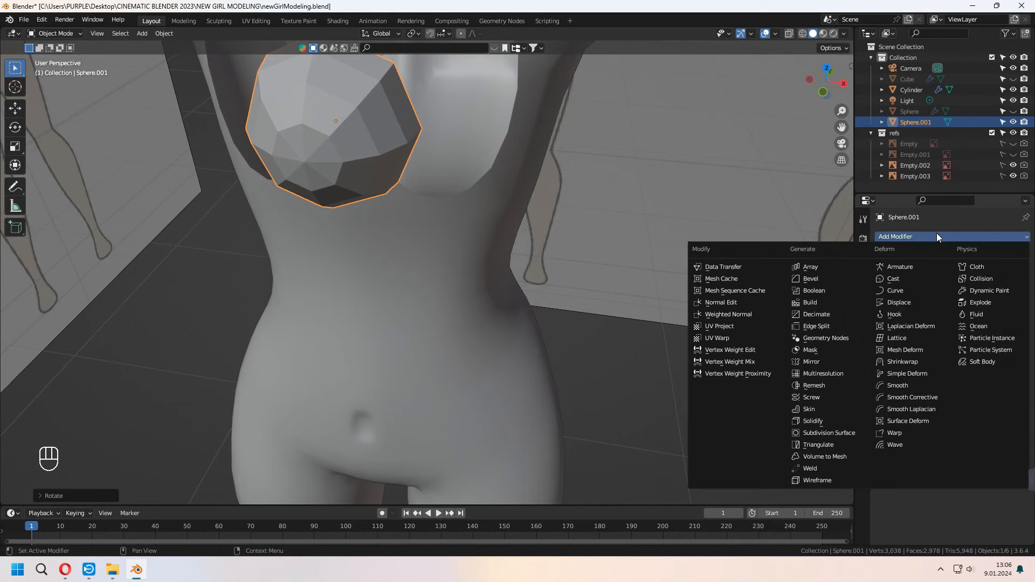
pyautogui.click(820, 360)
# - Move the half sphere's whole mesh along X in Edit Mode to place it over one chest hole
pyautogui.scroll(-2, 813, 370)
pyautogui.moveTo(813, 370); pyautogui.dragTo(617, 381, button='middle')
pyautogui.press('Tab')
pyautogui.press('a')
pyautogui.press('g')
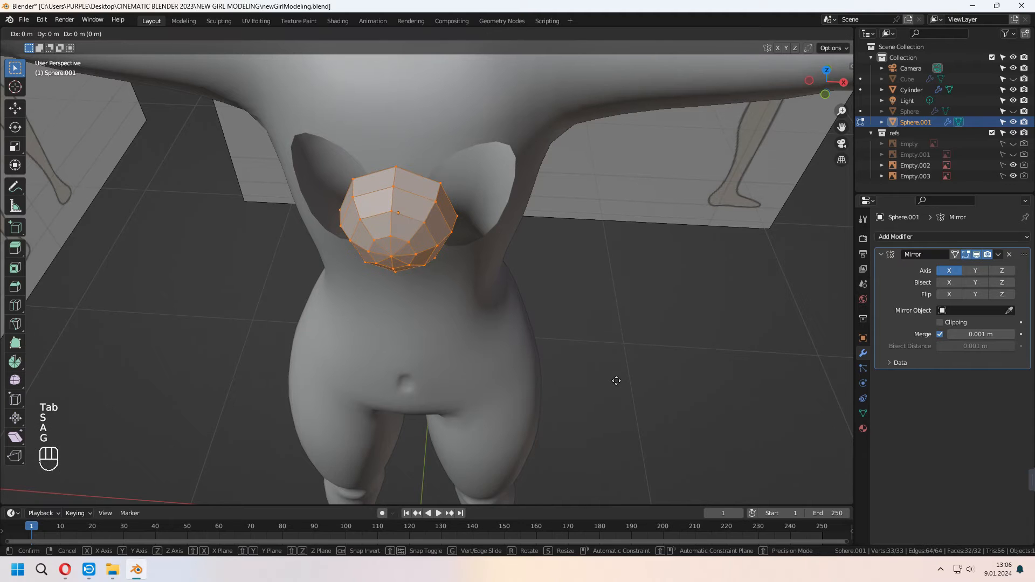
pyautogui.press('x')
pyautogui.click(694, 383)
# - Rotate the half sphere about -18° in top view and move it in front of the chest opening
pyautogui.press('KP_7')
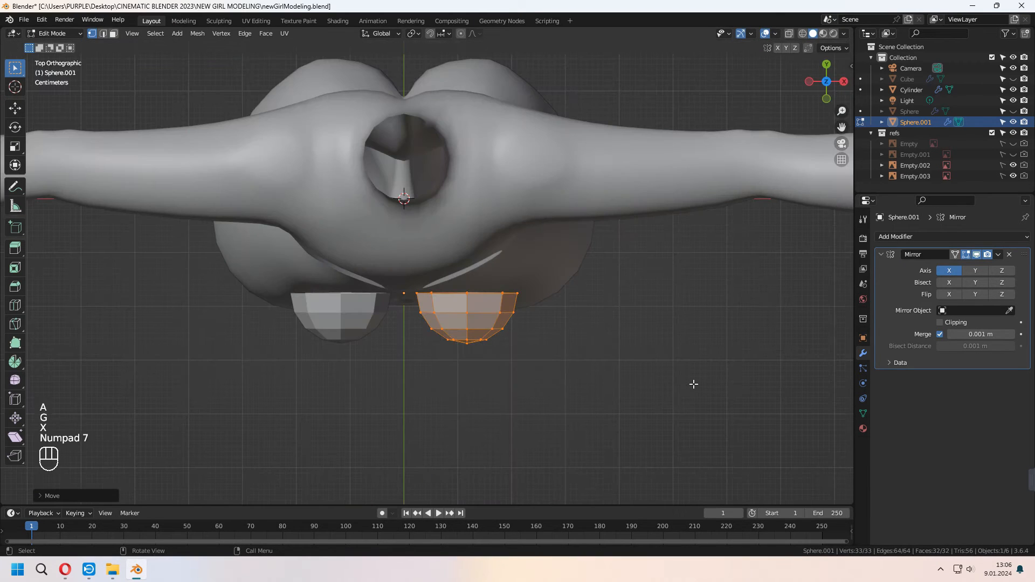
pyautogui.press('r')
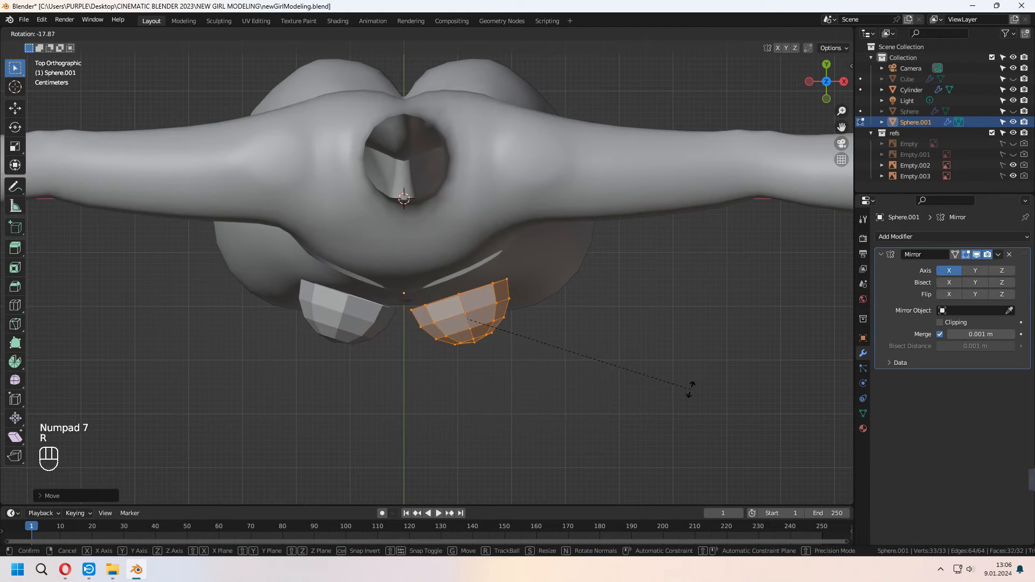
pyautogui.click(691, 389)
pyautogui.press('g')
pyautogui.click(654, 426)
# - Reposition the half sphere in side view to sit against the chest
pyautogui.moveTo(658, 438); pyautogui.dragTo(581, 349, button='middle')
pyautogui.press('KP_3')
pyautogui.press('g')
pyautogui.click(674, 375)
# - Shade the half sphere smooth and join it to the body mesh
pyautogui.press('Tab')
pyautogui.rightClick(480, 164)
pyautogui.click(479, 163)
pyautogui.scroll(-3, 485, 227)
pyautogui.keyDown('shift'); pyautogui.click(498, 357); pyautogui.keyUp('shift')
pyautogui.hotkey('ctrl', 'j')
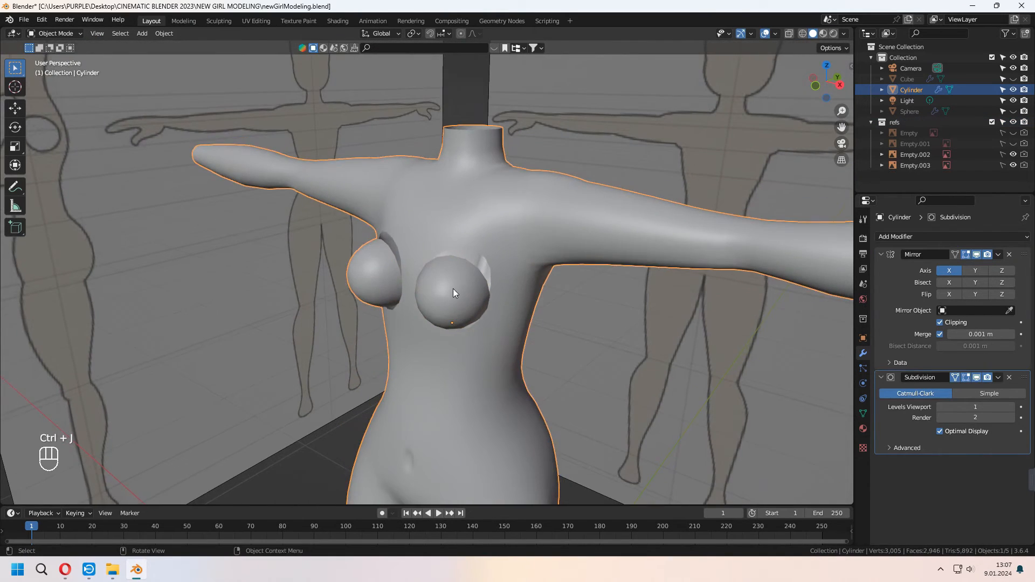
# - Merge the breast's upper rim vertices with the matching vertices of the chest hole
pyautogui.press('Tab')
pyautogui.scroll(4, 486, 294)
pyautogui.click(508, 292)
pyautogui.moveTo(508, 296); pyautogui.dragTo(463, 296, button='middle')
pyautogui.scroll(4, 463, 292)
pyautogui.keyDown('shift'); pyautogui.click(451, 232); pyautogui.keyUp('shift')
pyautogui.press('m')
pyautogui.click(505, 268)
pyautogui.press('m')
pyautogui.click(557, 270)
# - Merge the breast's outer and lower rim vertices with the matching chest hole vertices
pyautogui.moveTo(557, 271); pyautogui.dragTo(517, 381, button='middle')
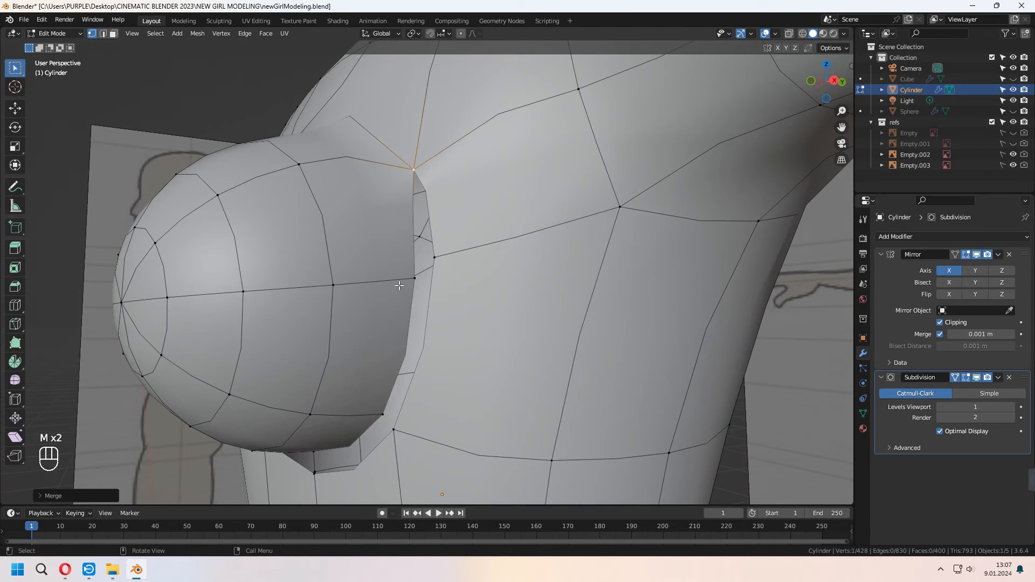
pyautogui.press('m')
pyautogui.click(446, 259)
pyautogui.keyDown('shift'); pyautogui.moveTo(447, 270); pyautogui.dragTo(480, 206, button='middle'); pyautogui.keyUp('shift')
pyautogui.click(415, 352)
pyautogui.keyDown('shift'); pyautogui.click(423, 376); pyautogui.keyUp('shift')
pyautogui.press('m')
pyautogui.click(426, 377)
# - Merge the remaining rim vertices on the breast's inner side with the chest hole
pyautogui.moveTo(431, 372); pyautogui.dragTo(499, 345, button='middle')
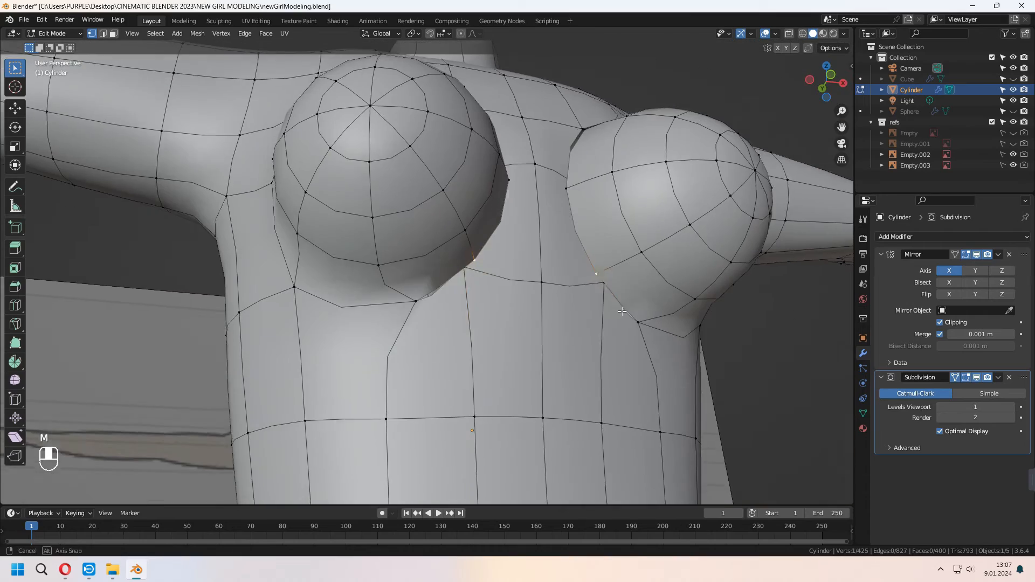
pyautogui.moveTo(622, 311); pyautogui.dragTo(512, 334, button='middle')
pyautogui.keyDown('shift'); pyautogui.moveTo(512, 334); pyautogui.dragTo(490, 319, button='middle'); pyautogui.keyUp('shift')
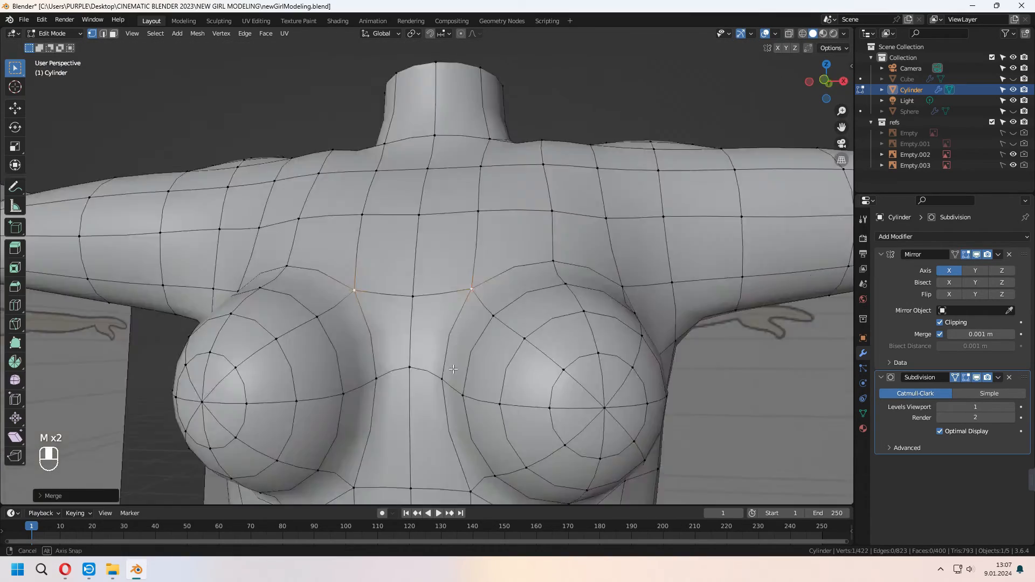
pyautogui.scroll(-6, 486, 377)
pyautogui.moveTo(486, 378); pyautogui.dragTo(465, 379, button='middle')
pyautogui.press('Tab')
pyautogui.press('Tab')
pyautogui.scroll(5, 589, 307)
pyautogui.hotkey('ctrl', 'z')
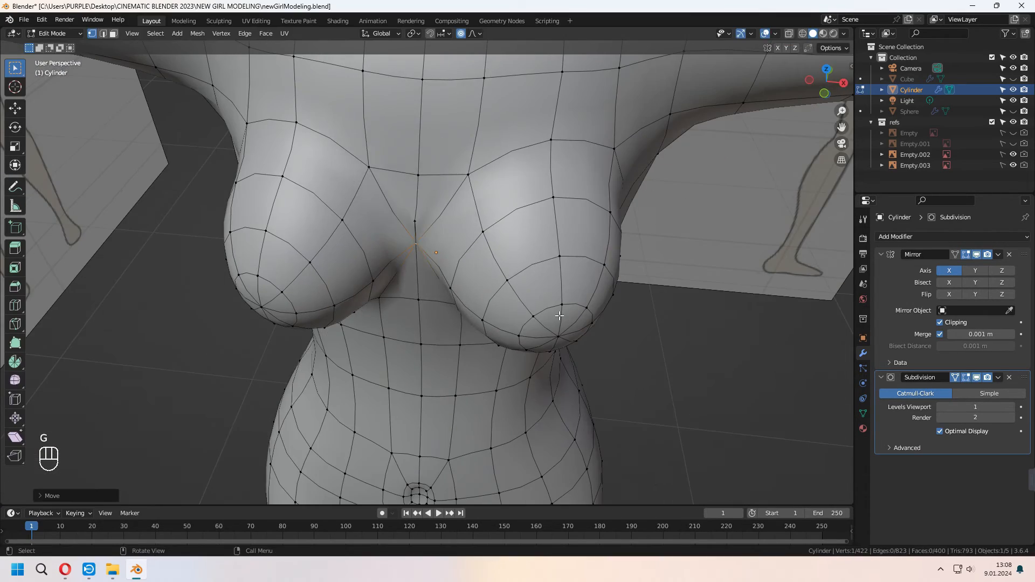
# - Shape the cleavage along X and the underside of the breasts along Z, using proportional editing
pyautogui.press('g')
pyautogui.press('x')
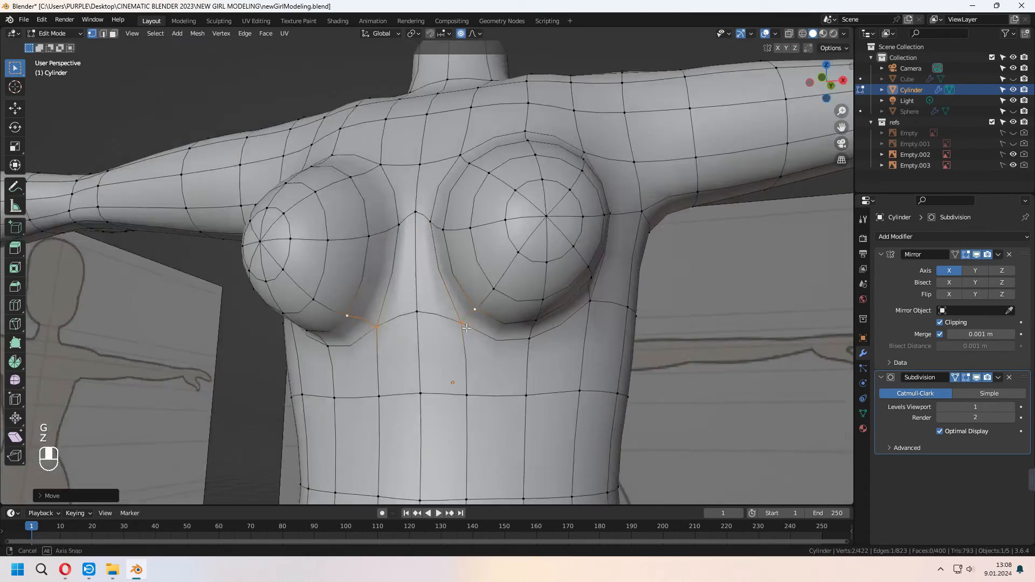
pyautogui.press('g')
pyautogui.press('z')
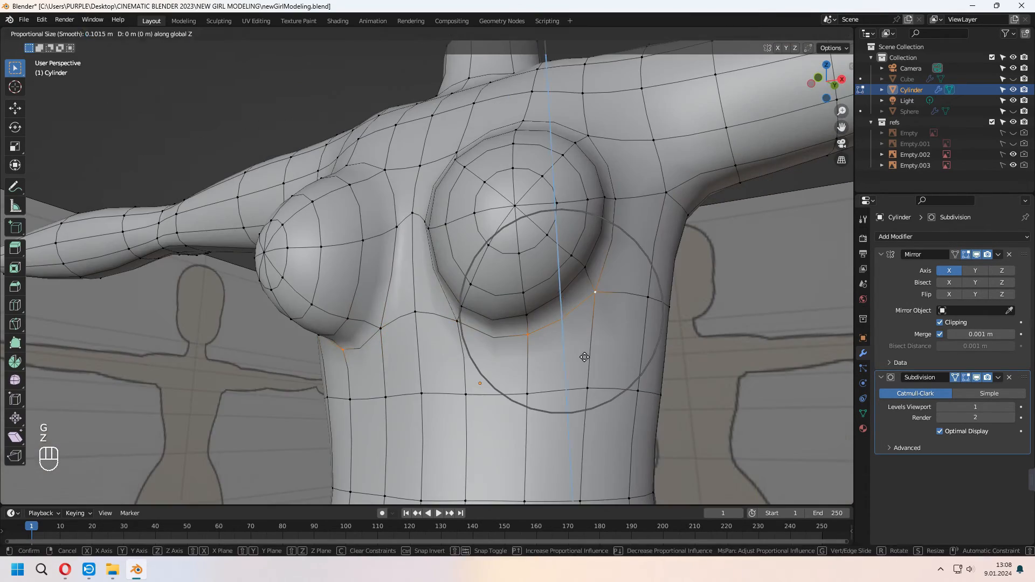
pyautogui.click(570, 424)
pyautogui.press('Tab')
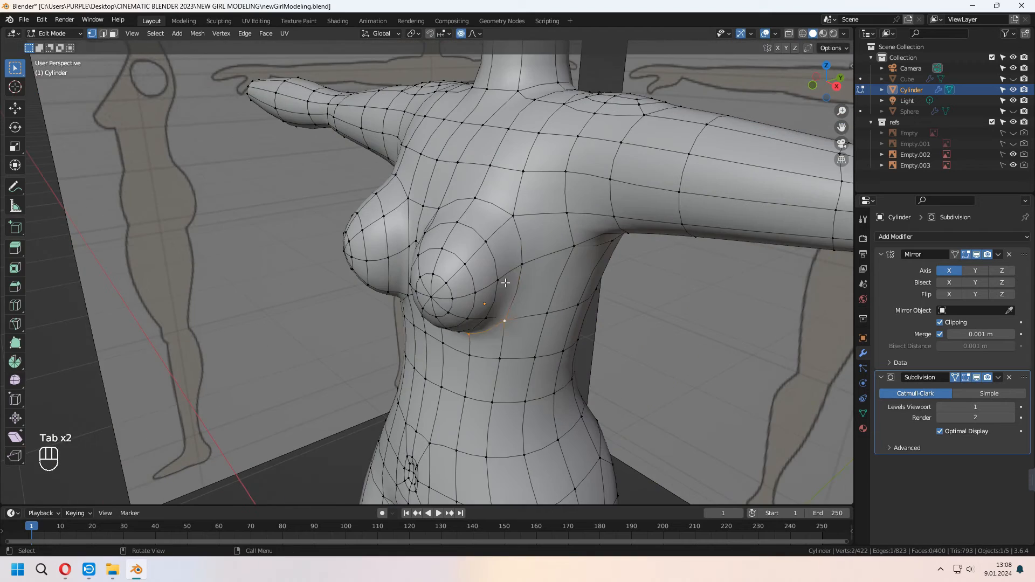
pyautogui.press('g')
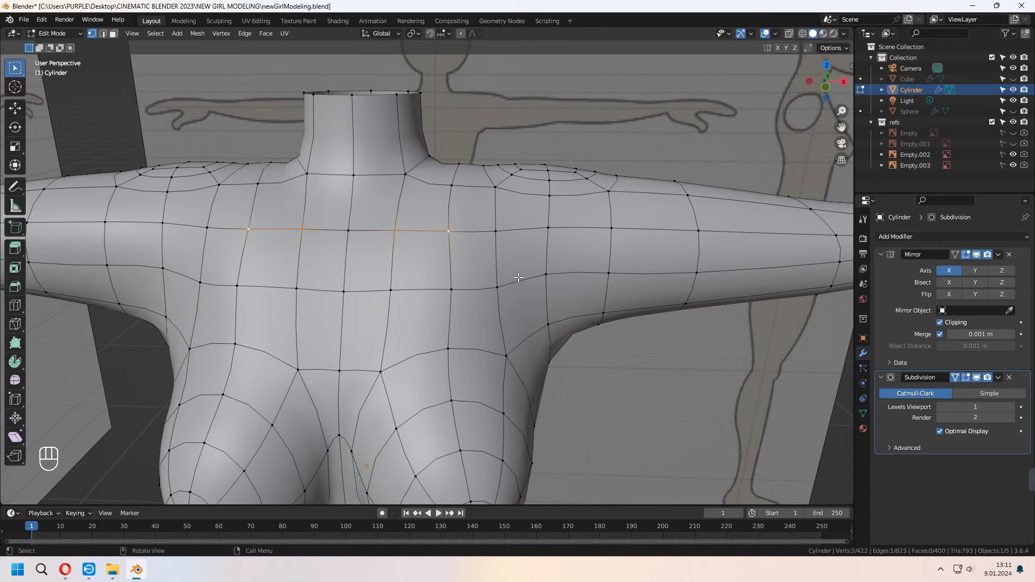
# - Rip the horizontal edges on the upper chest below the neck to open a slit
pyautogui.press('v')
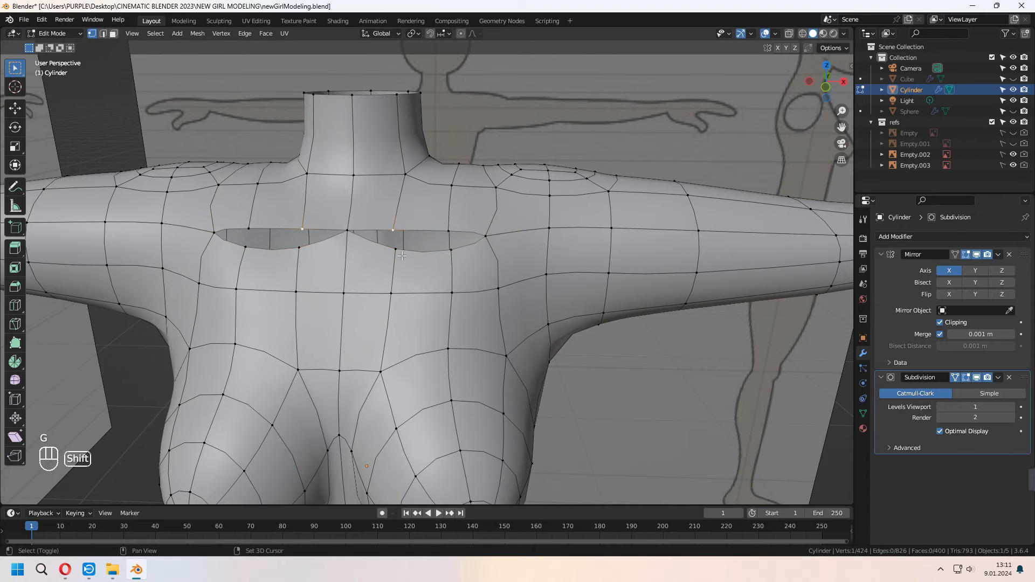
# - Close the slit on the upper chest with faces and slide a neighbouring vertex along its edge
pyautogui.scroll(1, 443, 240)
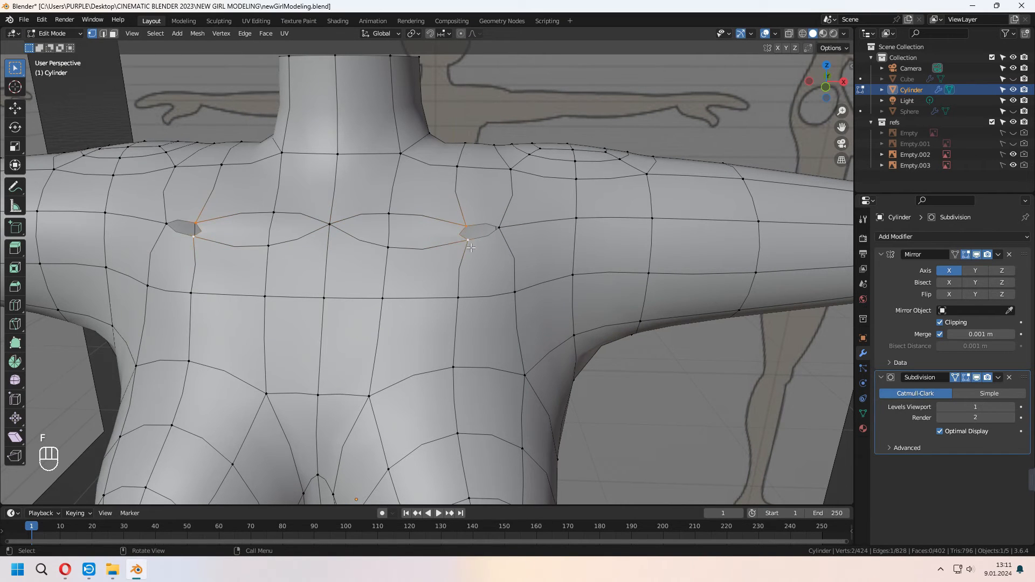
pyautogui.moveTo(468, 249); pyautogui.dragTo(417, 291, button='middle')
pyautogui.click(423, 251)
pyautogui.press('g')
pyautogui.press('g')
pyautogui.click(406, 242)
# - Add an edge loop around the neck and rip the edges at the side of the neck base
pyautogui.hotkey('ctrl', 'r')
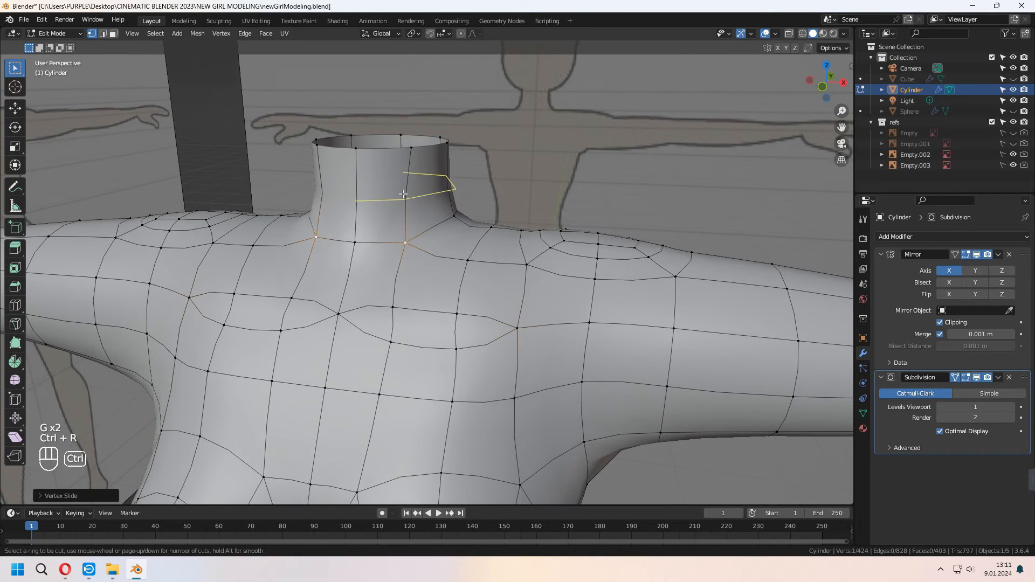
pyautogui.click(404, 196)
pyautogui.rightClick(404, 196)
pyautogui.press('v')
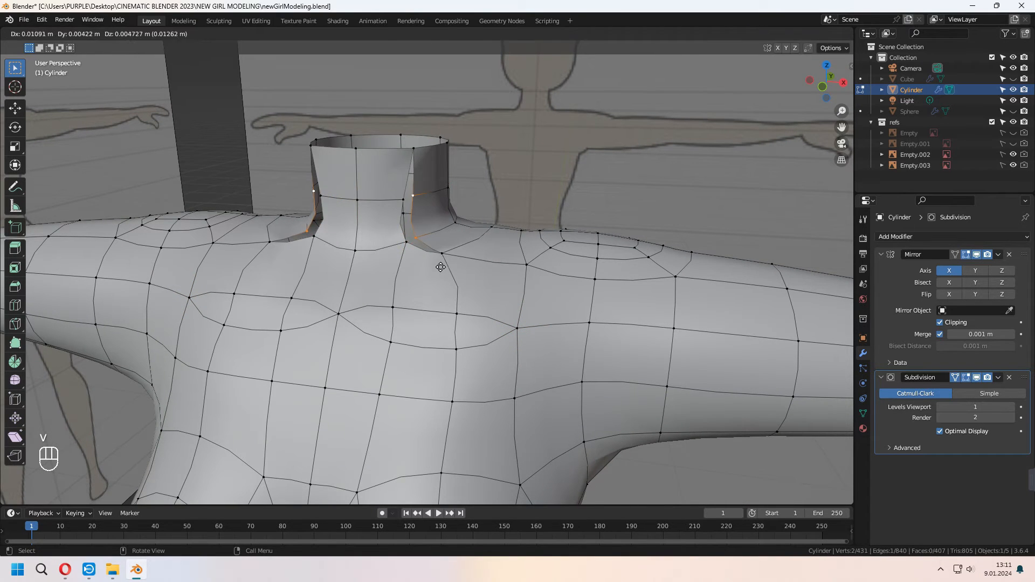
pyautogui.click(440, 267)
pyautogui.scroll(2, 441, 267)
pyautogui.keyDown('shift'); pyautogui.moveTo(414, 221); pyautogui.dragTo(399, 323, button='middle'); pyautogui.keyUp('shift')
pyautogui.scroll(-3, 392, 232)
# - Join the head and the body into a single object
pyautogui.press('Tab')
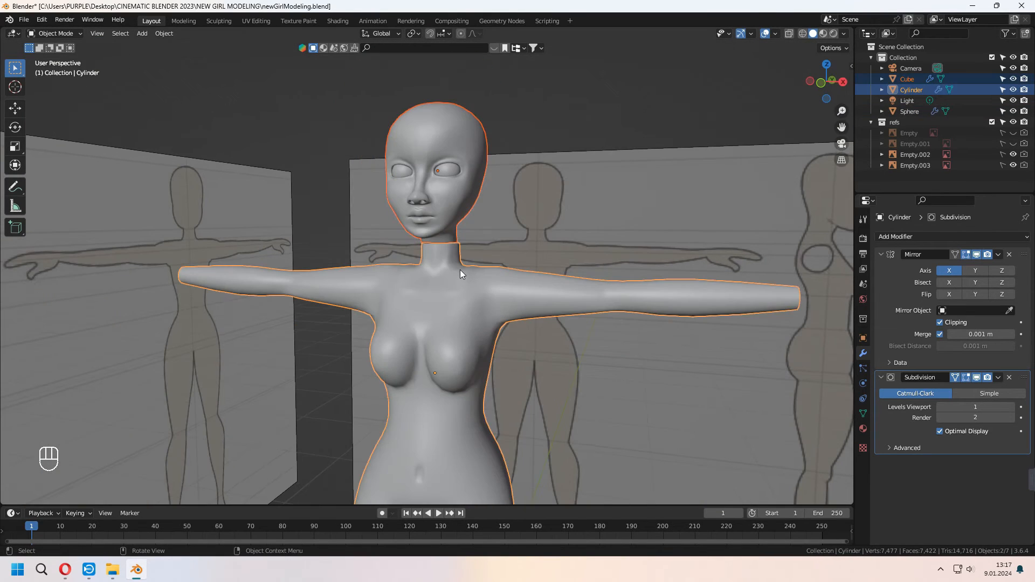
pyautogui.hotkey('ctrl', 'j')
pyautogui.moveTo(461, 270); pyautogui.dragTo(492, 280, button='middle')
pyautogui.scroll(2, 481, 382)
pyautogui.moveTo(481, 382); pyautogui.dragTo(462, 367, button='middle')
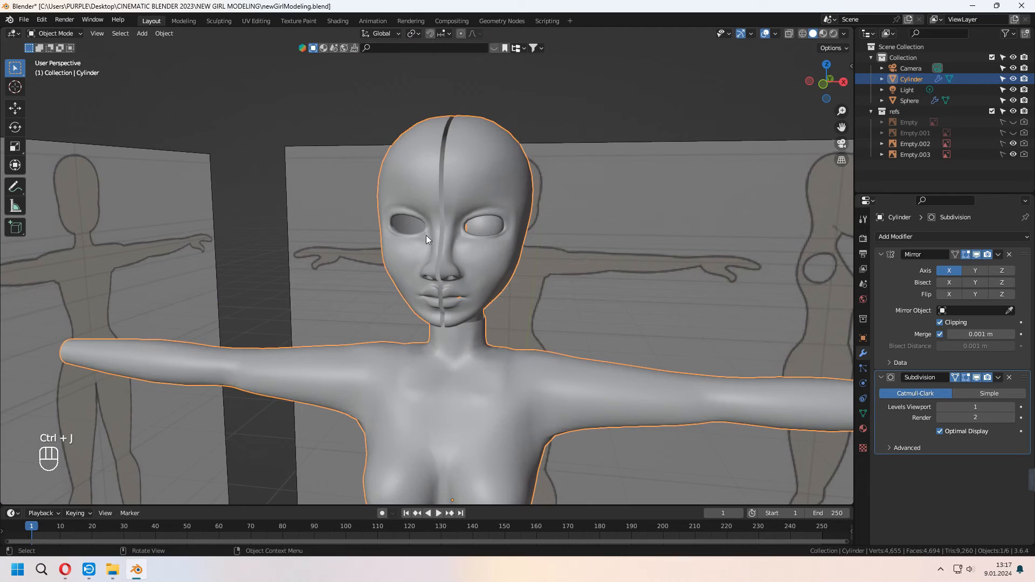
# - Close the gap down the middle of the head by moving its centre edge loop along X
pyautogui.press('Tab')
pyautogui.keyDown('alt'); pyautogui.click(443, 197); pyautogui.keyUp('alt')
pyautogui.moveTo(453, 265); pyautogui.dragTo(461, 230, button='middle')
pyautogui.scroll(5, 461, 231)
pyautogui.scroll(1, 461, 230)
pyautogui.keyDown('alt'); pyautogui.keyDown('shift'); pyautogui.click(493, 322); pyautogui.keyUp('shift'); pyautogui.keyUp('alt')
pyautogui.scroll(-2, 503, 319)
pyautogui.moveTo(504, 319); pyautogui.dragTo(515, 352, button='middle')
pyautogui.press('KP_1')
pyautogui.press('g')
pyautogui.press('x')
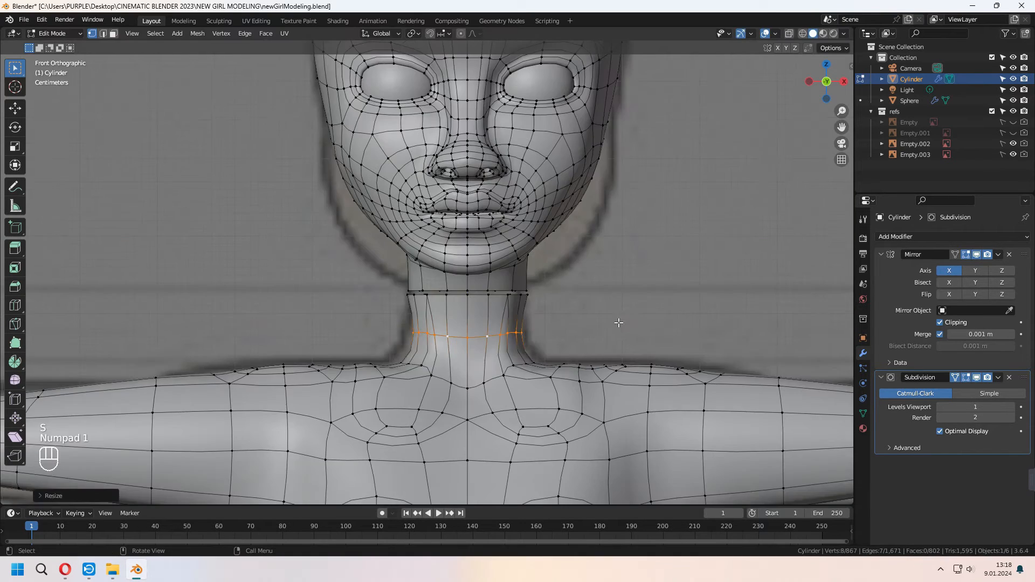
# - Scale the neck's edge loops and reposition its upper rim to fit beneath the head's open neck rim
pyautogui.press('s')
pyautogui.click(660, 322)
pyautogui.press('g')
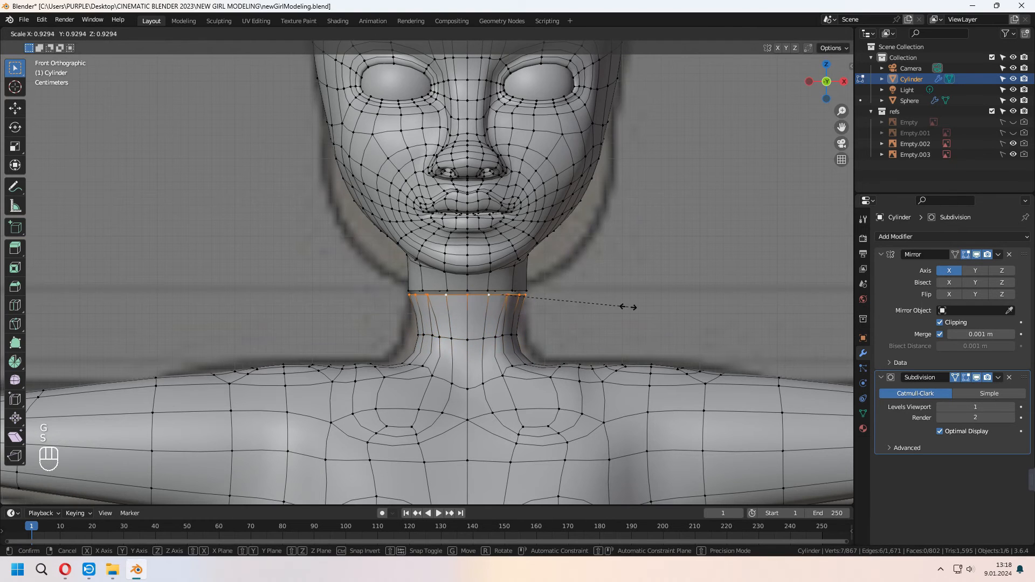
pyautogui.click(603, 330)
pyautogui.scroll(4, 615, 345)
pyautogui.press('s')
pyautogui.click(573, 327)
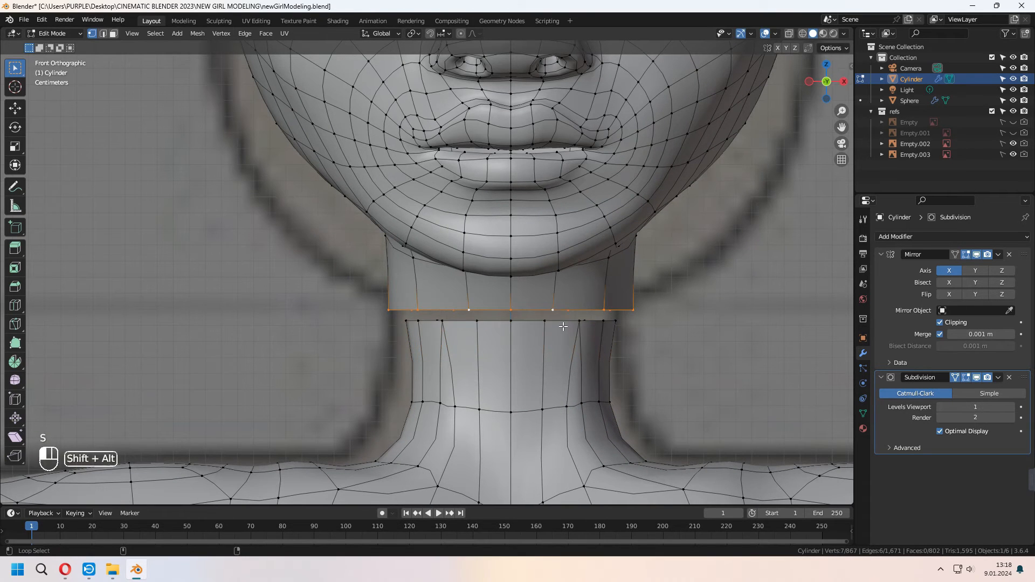
# - Bridge the head's lower neck rim with the body's upper neck rim
pyautogui.keyDown('alt'); pyautogui.keyDown('shift'); pyautogui.click(563, 326); pyautogui.keyUp('shift'); pyautogui.keyUp('alt')
pyautogui.rightClick(563, 326)
pyautogui.moveTo(549, 282)
pyautogui.click(610, 283)
pyautogui.moveTo(612, 308); pyautogui.dragTo(516, 327, button='middle')
pyautogui.keyDown('alt'); pyautogui.click(561, 319); pyautogui.keyUp('alt')
pyautogui.press('s')
pyautogui.rightClick(694, 301)
# - Scale the edge loop at the junction of the head and neck
pyautogui.scroll(-6, 693, 300)
pyautogui.keyDown('alt'); pyautogui.click(465, 283); pyautogui.keyUp('alt')
pyautogui.press('s')
pyautogui.click(459, 275)
# - Move and scale the neck's edge loops in wireframe side view to follow the reference silhouette
pyautogui.press('KP_3')
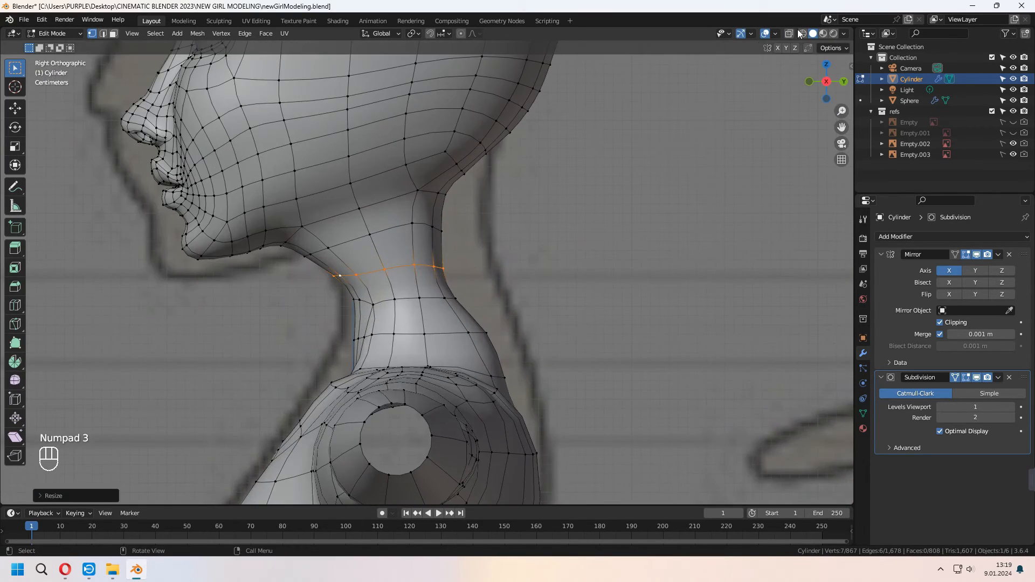
pyautogui.hotkey('shift', 'z')
pyautogui.keyDown('alt'); pyautogui.click(467, 353); pyautogui.keyUp('alt')
pyautogui.press('g')
pyautogui.click(458, 354)
pyautogui.keyDown('alt'); pyautogui.click(410, 321); pyautogui.keyUp('alt')
pyautogui.press('s')
pyautogui.click(576, 314)
# - Slide and move the neck loops for an even transition, and return to Object Mode with solid shading
pyautogui.press('g')
pyautogui.press('g')
pyautogui.press('g')
pyautogui.press('g')
pyautogui.click(564, 337)
pyautogui.press('g')
pyautogui.scroll(-2, 534, 374)
pyautogui.press('Tab')
pyautogui.click(813, 33)
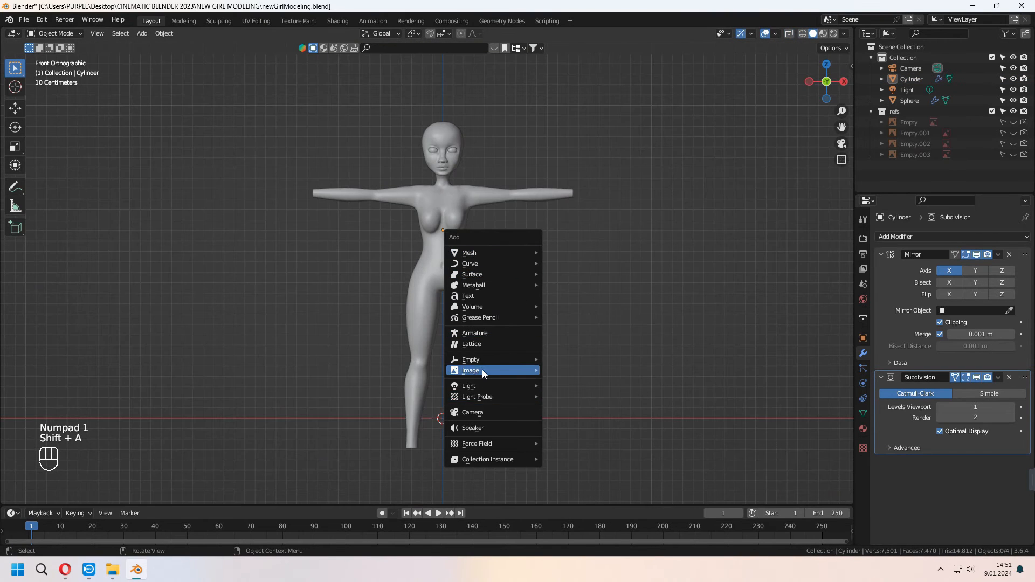
# - Add womanHand.jpg as a reference image in front view
pyautogui.click(614, 371)
pyautogui.click(541, 190)
pyautogui.click(717, 431)
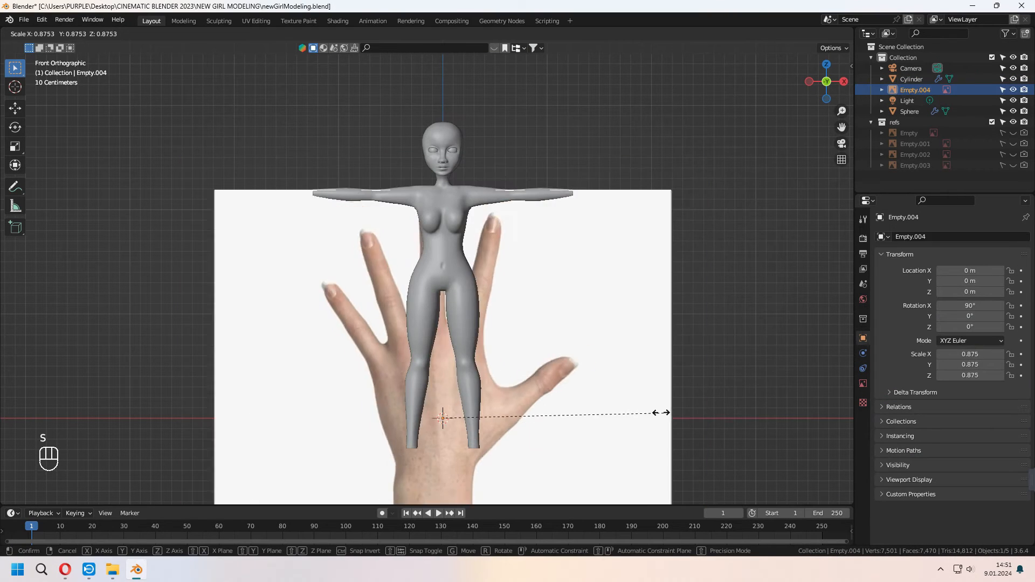
# - Scale the hand reference down to match the body and place it beside the end of the arm
pyautogui.press('s')
pyautogui.click(455, 429)
pyautogui.press('g')
pyautogui.click(620, 195)
pyautogui.scroll(7, 658, 275)
pyautogui.keyDown('shift'); pyautogui.moveTo(659, 275); pyautogui.dragTo(335, 442, button='middle'); pyautogui.keyUp('shift')
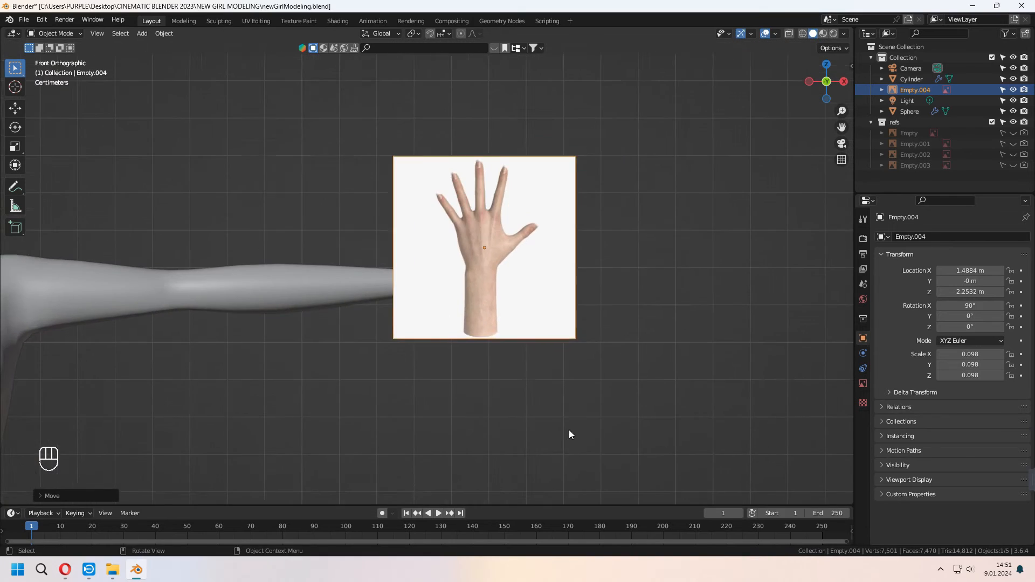
pyautogui.press('s')
pyautogui.click(628, 369)
# - Shift the hand reference back along Y, behind the arm
pyautogui.moveTo(628, 370); pyautogui.dragTo(567, 385, button='middle')
pyautogui.press('g')
pyautogui.press('y')
pyautogui.click(642, 366)
# - Set the hand reference's opacity to 0.227 and put it in the refs collection
pyautogui.moveTo(702, 365); pyautogui.dragTo(700, 368, button='middle')
pyautogui.click(863, 383)
pyautogui.moveTo(997, 363); pyautogui.dragTo(946, 363)
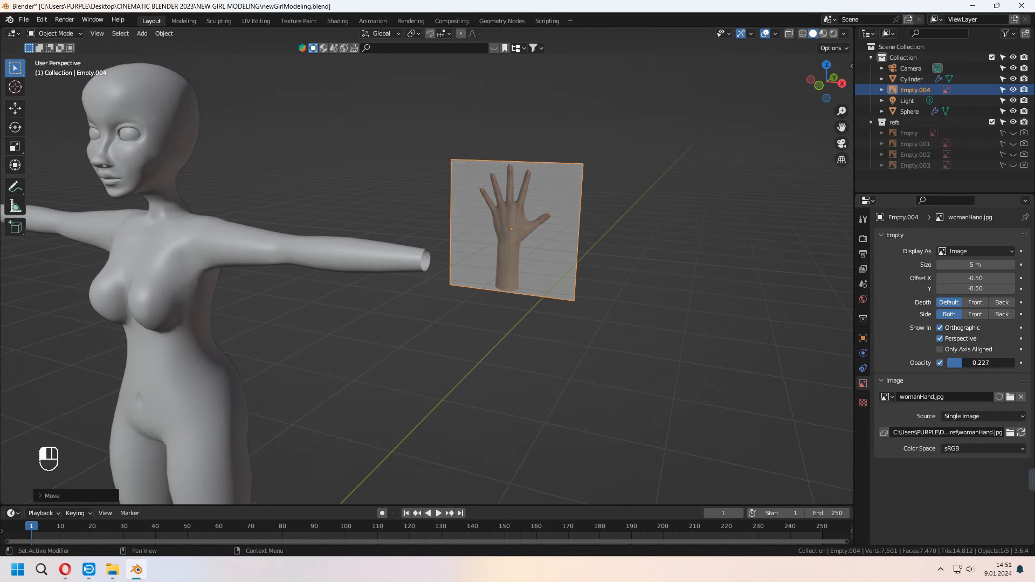
pyautogui.moveTo(895, 127); pyautogui.dragTo(896, 126)
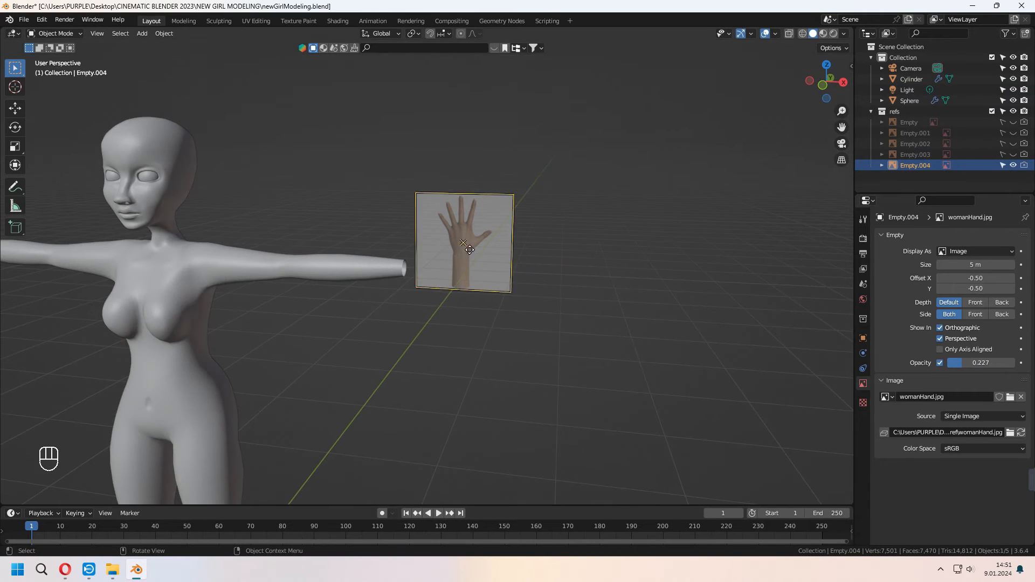
# - Add a cube at the hand reference and scale it down to about palm size
pyautogui.hotkey('shift', 'a')
pyautogui.moveTo(393, 57)
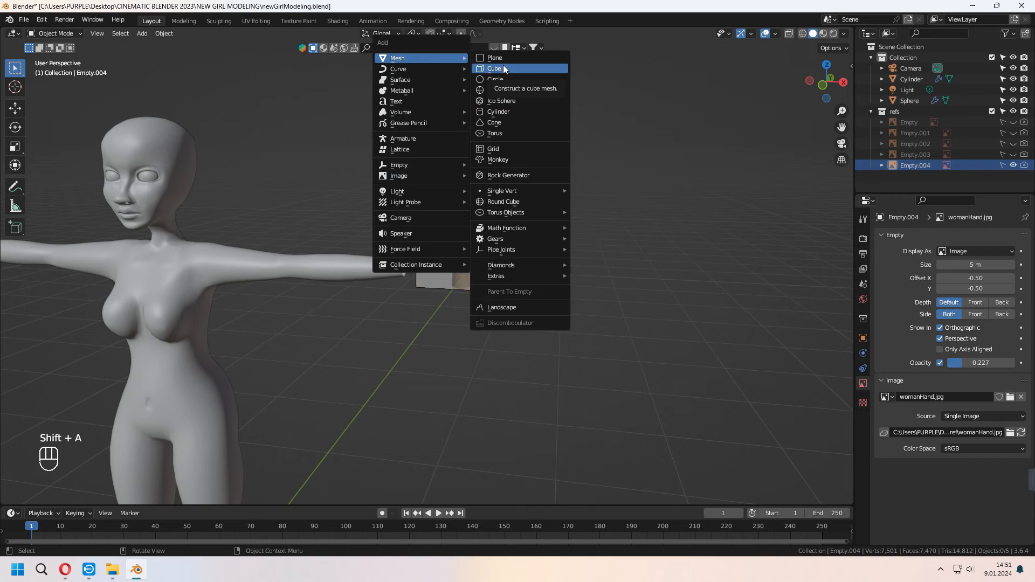
pyautogui.click(503, 68)
pyautogui.press('s')
pyautogui.click(494, 224)
pyautogui.press('KP_1')
pyautogui.scroll(6, 507, 232)
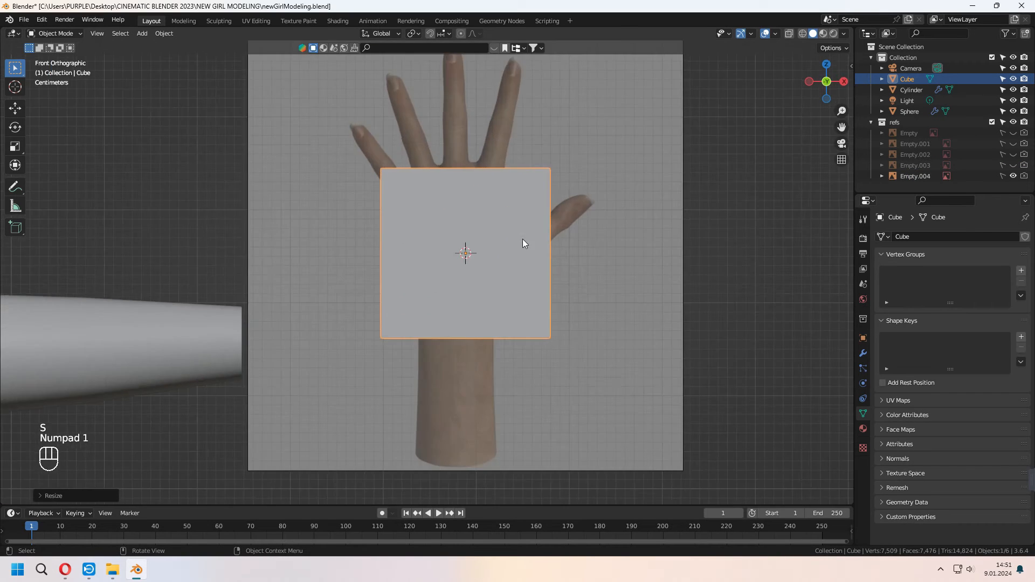
# - Move the cube forward along Y in front of the hand reference and thin it along Y
pyautogui.moveTo(725, 304); pyautogui.dragTo(630, 341, button='middle')
pyautogui.scroll(-5, 630, 341)
pyautogui.press('g')
pyautogui.press('y')
pyautogui.click(663, 304)
pyautogui.press('s')
pyautogui.press('y')
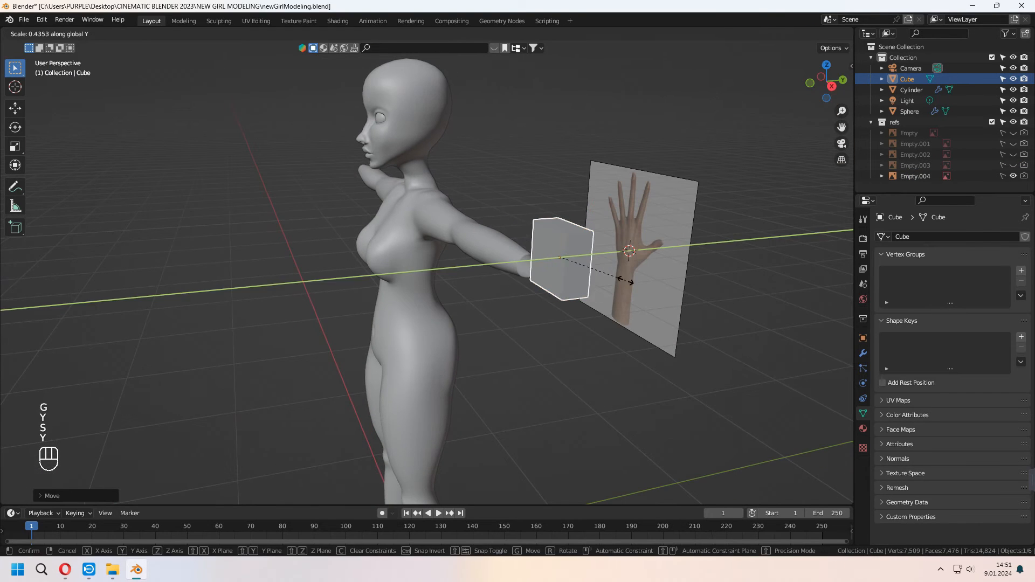
pyautogui.click(595, 275)
pyautogui.moveTo(620, 283); pyautogui.dragTo(575, 290, button='middle')
# - Move the cube's upper corner vertices in wireframe front view to match the palm's finger end
pyautogui.press('KP_1')
pyautogui.press('Tab')
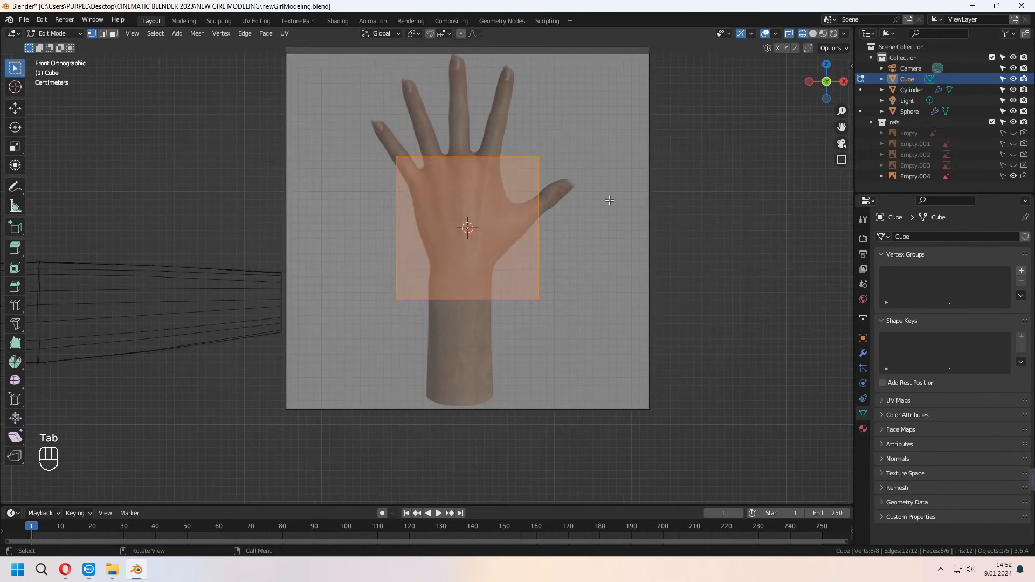
pyautogui.click(367, 199)
pyautogui.press('g')
pyautogui.click(531, 253)
pyautogui.moveTo(393, 242); pyautogui.dragTo(437, 272)
pyautogui.press('g')
pyautogui.click(437, 263)
# - Move the cube's lower corner vertices to line up with the wrist on the reference
pyautogui.moveTo(537, 369); pyautogui.dragTo(598, 426)
pyautogui.press('g')
pyautogui.click(549, 382)
pyautogui.moveTo(377, 368); pyautogui.dragTo(419, 403)
pyautogui.press('g')
pyautogui.click(459, 364)
pyautogui.moveTo(488, 327); pyautogui.dragTo(514, 346)
pyautogui.press('g')
pyautogui.click(515, 342)
# - Add a horizontal loop cut across the palm, then extrude and scale the lower thumb-side face to the thumb's base
pyautogui.hotkey('ctrl', 'r')
pyautogui.click(501, 254)
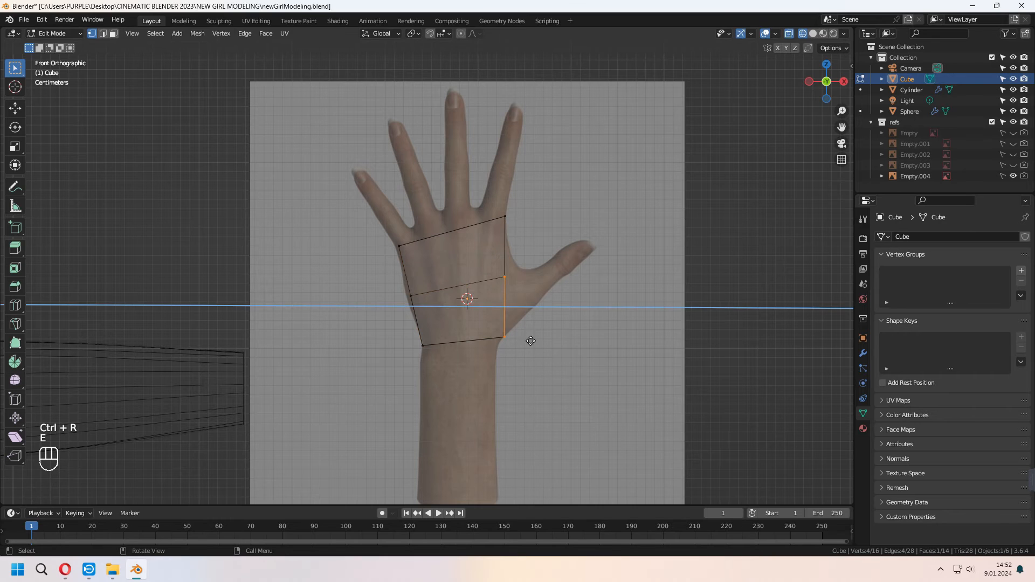
pyautogui.click(575, 308)
pyautogui.press('s')
pyautogui.click(571, 286)
# - Extrude the thumb in two segments up to its tip, rotating and scaling the ends to follow the reference
pyautogui.press('e')
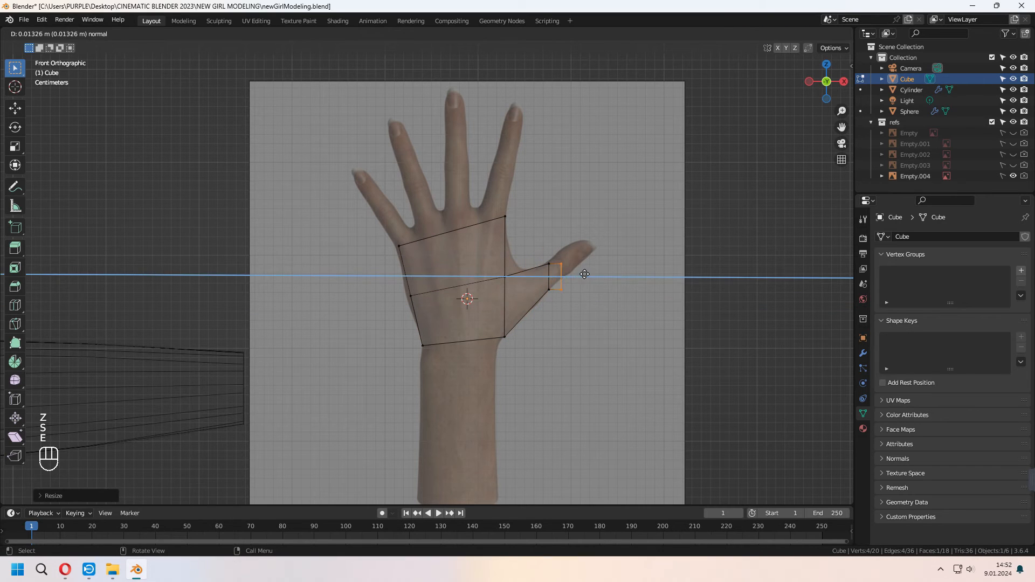
pyautogui.press('r')
pyautogui.click(630, 296)
pyautogui.press('s')
pyautogui.click(617, 284)
pyautogui.press('e')
pyautogui.click(638, 278)
pyautogui.press('s')
pyautogui.click(634, 274)
# - Move the thumb's vertices to fit its outline on the reference
pyautogui.press('g')
pyautogui.click(547, 281)
pyautogui.press('g')
pyautogui.press('g')
pyautogui.press('g')
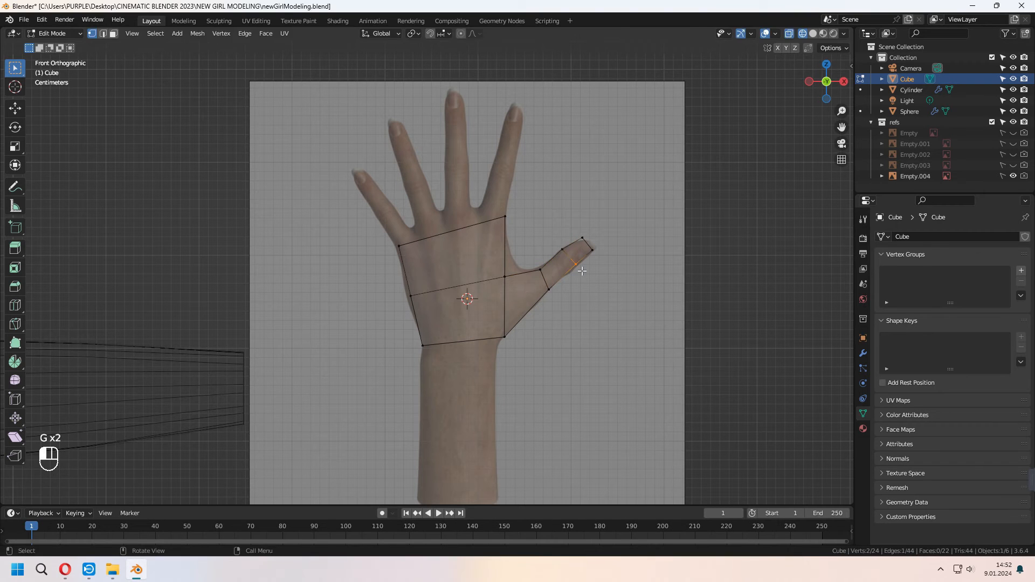
pyautogui.click(595, 252)
# - Move the palm's mid-side vertices at the thumb web to match the reference
pyautogui.scroll(3, 527, 294)
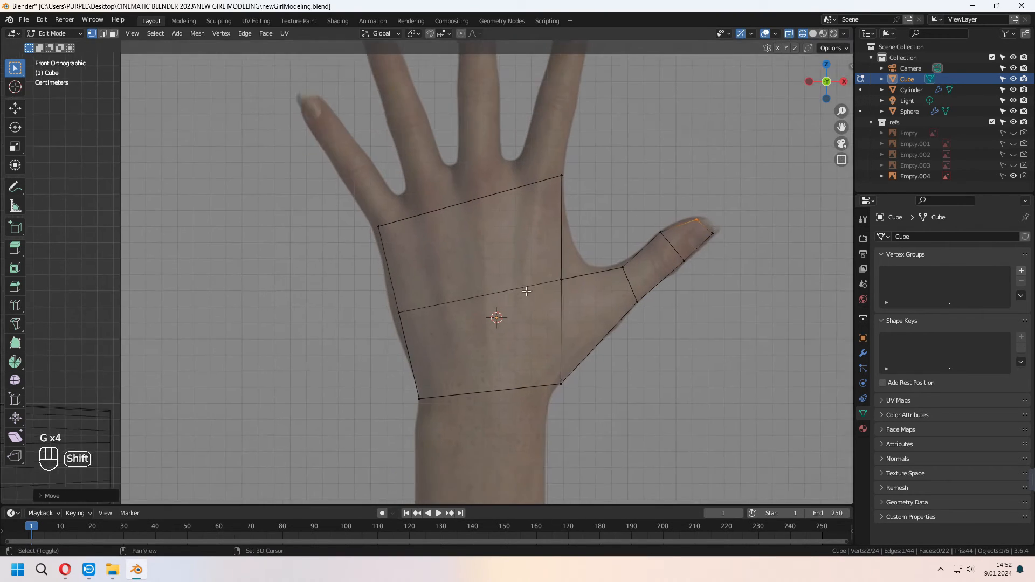
pyautogui.keyDown('shift'); pyautogui.moveTo(527, 293); pyautogui.dragTo(503, 336, button='middle'); pyautogui.keyUp('shift')
pyautogui.moveTo(522, 305); pyautogui.dragTo(553, 337)
pyautogui.press('g')
pyautogui.click(566, 324)
# - Add three evenly spaced lengthwise loop cuts through the palm, dividing it into four finger columns
pyautogui.moveTo(561, 189); pyautogui.dragTo(339, 281)
pyautogui.keyDown('shift'); pyautogui.moveTo(429, 304); pyautogui.dragTo(494, 318, button='middle'); pyautogui.keyUp('shift')
pyautogui.scroll(1, 468, 282)
pyautogui.click(468, 282)
pyautogui.rightClick(468, 282)
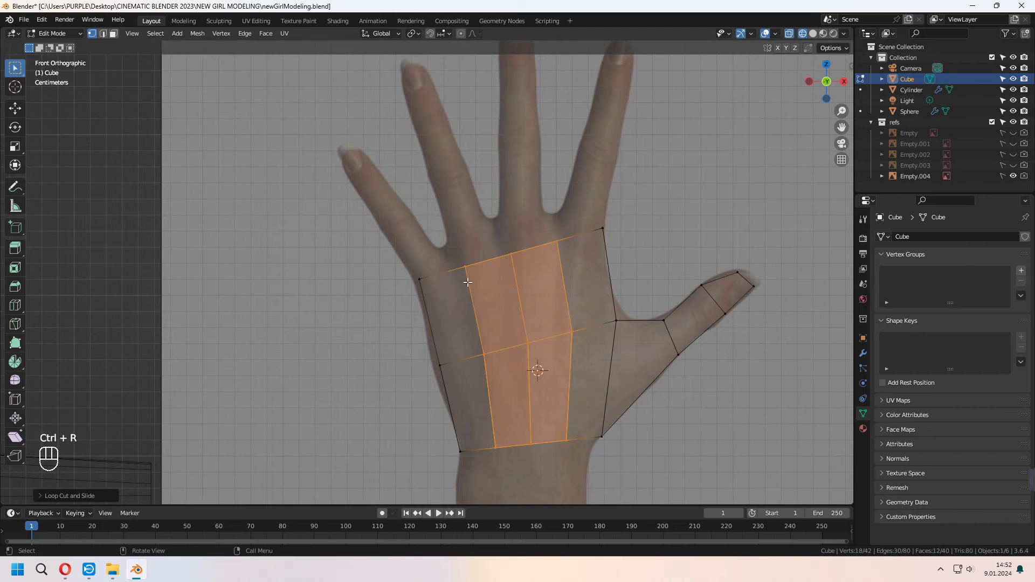
# - Inset the four faces at the palm's finger end individually, working in solid shading with X-ray off
pyautogui.moveTo(479, 301); pyautogui.dragTo(480, 301)
pyautogui.moveTo(480, 287)
pyautogui.keyDown('shift'); pyautogui.mouseDown(button='middle')
pyautogui.moveTo(499, 322)
pyautogui.moveTo(593, 367)
pyautogui.mouseUp(button='middle'); pyautogui.keyUp('shift')
pyautogui.scroll(2, 500, 322)
pyautogui.click(813, 34)
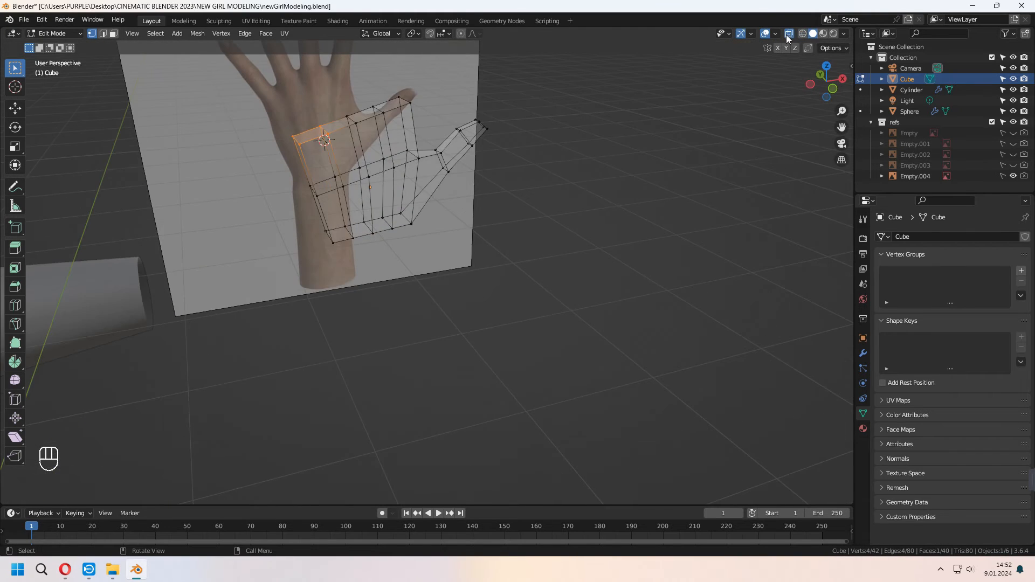
pyautogui.click(788, 34)
pyautogui.keyDown('shift'); pyautogui.moveTo(311, 135); pyautogui.dragTo(364, 253, button='middle'); pyautogui.keyUp('shift')
pyautogui.press('3')
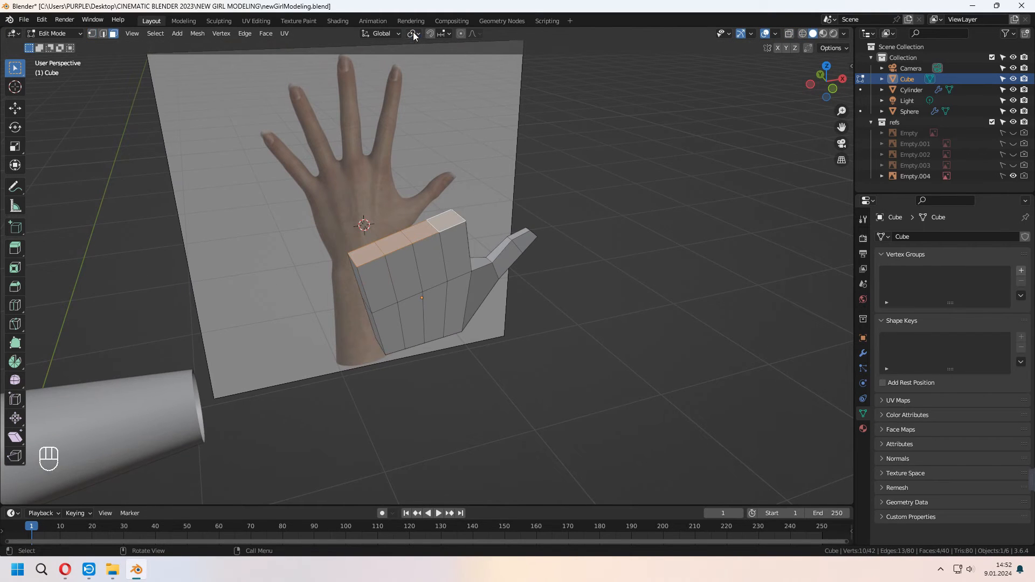
pyautogui.scroll(2, 528, 130)
pyautogui.press('i')
pyautogui.press('i')
pyautogui.click(583, 227)
pyautogui.press('KP_1')
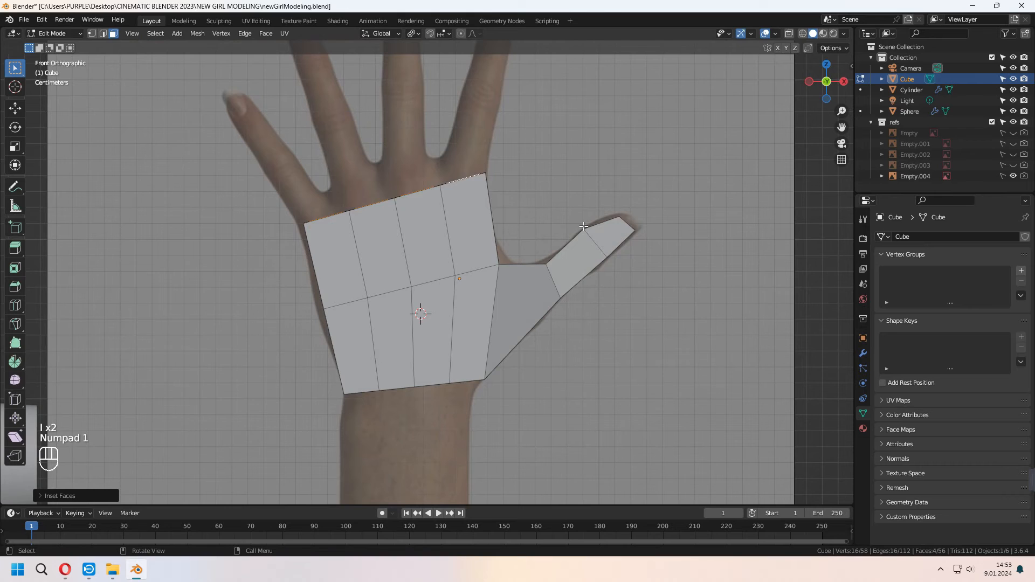
# - Switch to see-through wireframe display and move the inset faces outward from the palm's finger end
pyautogui.click(789, 33)
pyautogui.click(802, 34)
pyautogui.keyDown('shift'); pyautogui.moveTo(482, 227); pyautogui.dragTo(531, 275, button='middle'); pyautogui.keyUp('shift')
pyautogui.press('g')
pyautogui.click(526, 265)
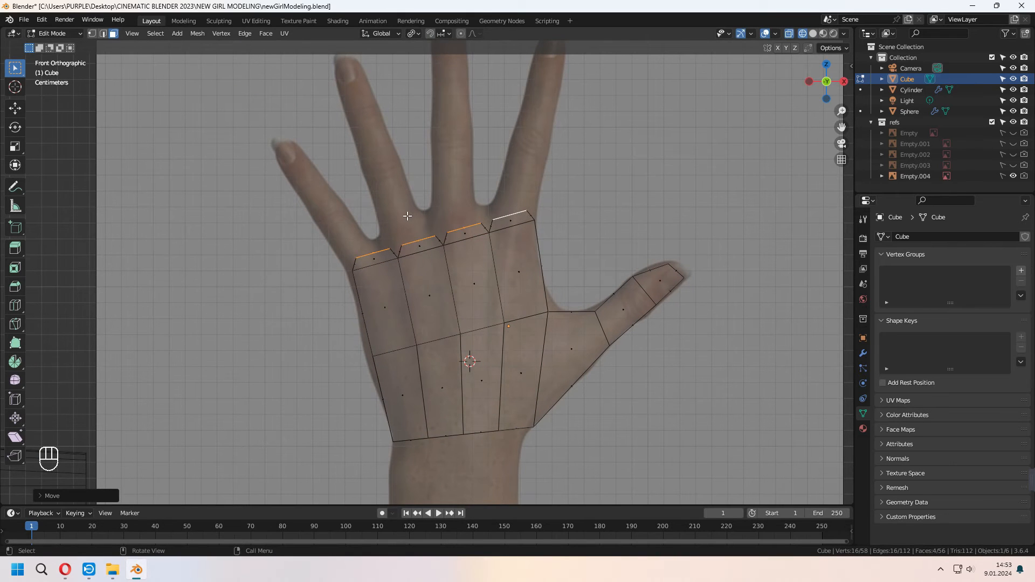
# - Extrude the little finger's first segment and move the palm vertices at its base onto the reference outline
pyautogui.press('1')
pyautogui.keyDown('shift'); pyautogui.moveTo(364, 249); pyautogui.dragTo(408, 260, button='middle'); pyautogui.keyUp('shift')
pyautogui.press('g')
pyautogui.click(390, 286)
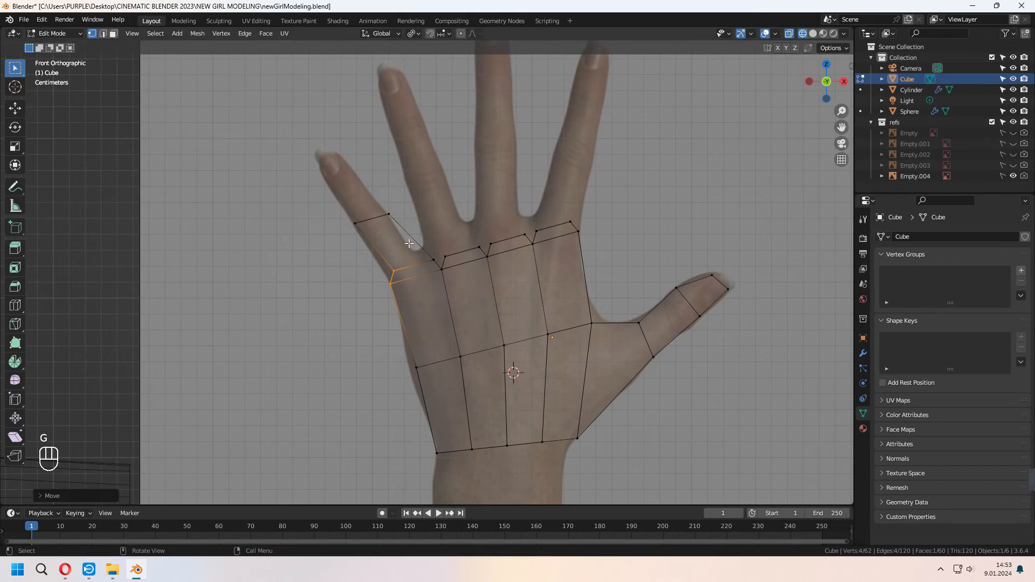
# - Extrude the little finger's remaining segments up to the fingertip, scaling and moving them to fit the reference
pyautogui.moveTo(405, 244); pyautogui.dragTo(335, 195)
pyautogui.scroll(2, 334, 194)
pyautogui.press('e')
pyautogui.press('z')
pyautogui.click(407, 166)
pyautogui.press('s')
pyautogui.click(391, 162)
pyautogui.press('e')
pyautogui.click(382, 143)
pyautogui.press('g')
pyautogui.click(350, 132)
pyautogui.moveTo(356, 128); pyautogui.dragTo(330, 149)
# - Move the knuckle vertices at the bases of the ring and middle fingers to match the reference
pyautogui.moveTo(472, 306); pyautogui.dragTo(534, 345)
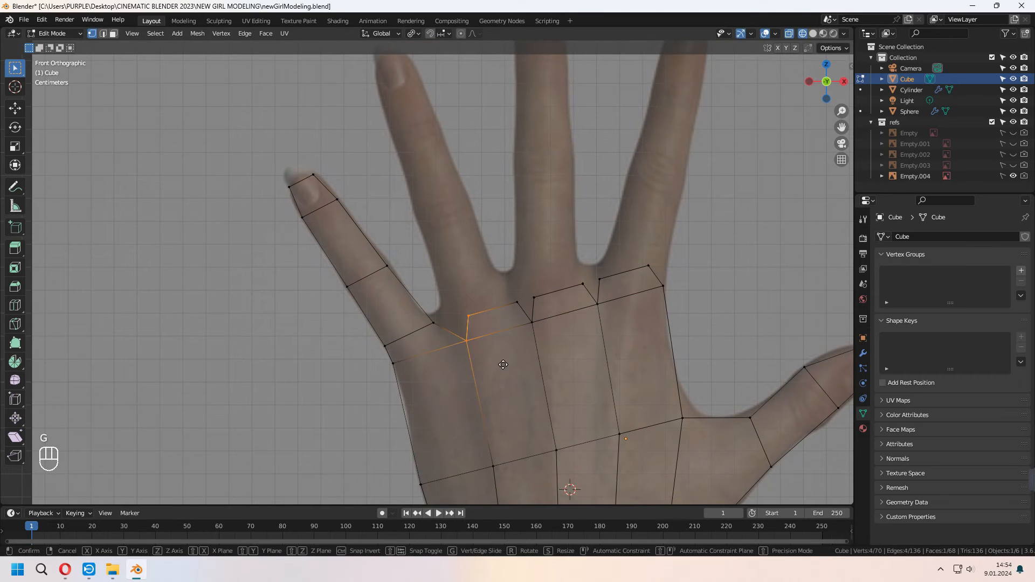
pyautogui.press('g')
pyautogui.click(533, 328)
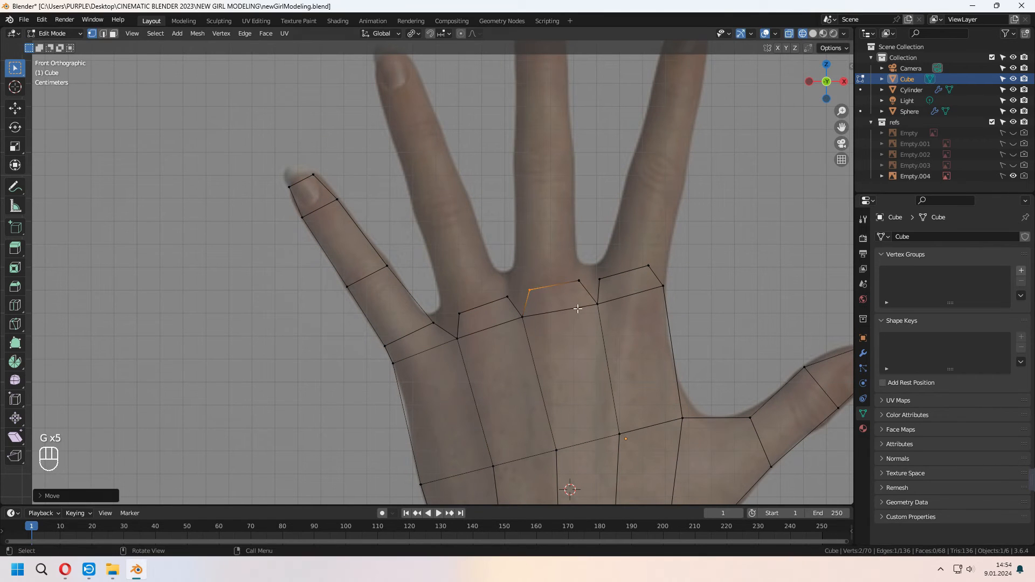
# - Extrude the ring finger in three segments to its tip and fit its joints and neighbouring knuckle vertices to the reference
pyautogui.moveTo(451, 324); pyautogui.dragTo(518, 292)
pyautogui.keyDown('shift'); pyautogui.moveTo(520, 296); pyautogui.dragTo(549, 342, button='middle'); pyautogui.keyUp('shift')
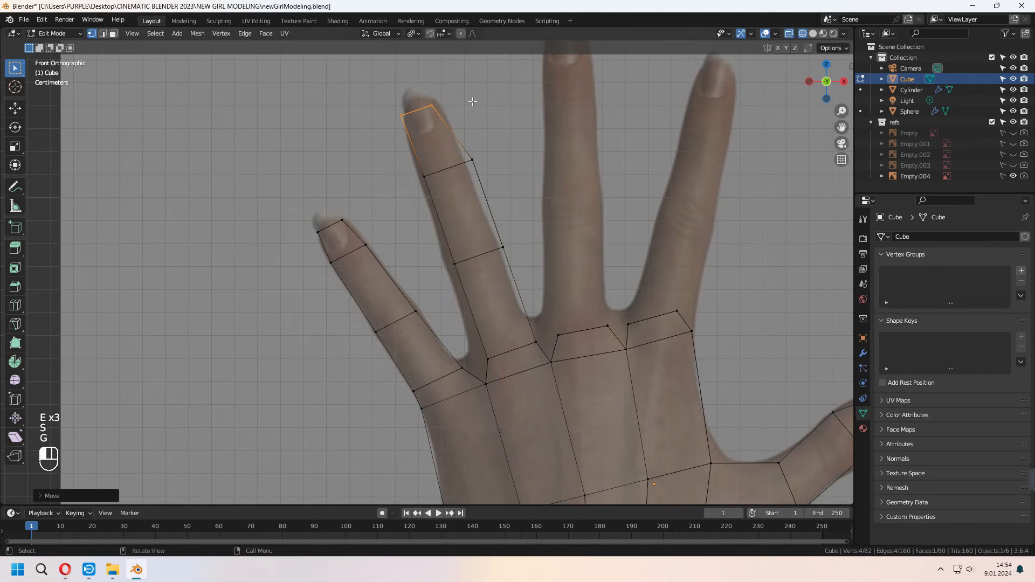
pyautogui.moveTo(457, 145); pyautogui.dragTo(503, 183)
pyautogui.press('g')
pyautogui.click(496, 185)
pyautogui.moveTo(472, 345); pyautogui.dragTo(495, 367)
pyautogui.press('g')
pyautogui.click(462, 362)
pyautogui.moveTo(539, 323); pyautogui.dragTo(573, 371)
pyautogui.press('g')
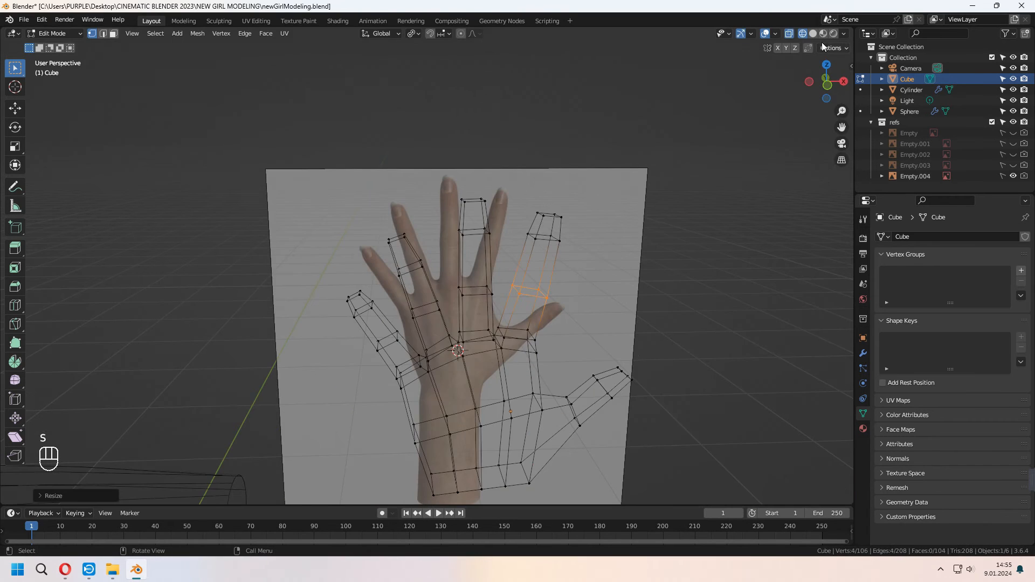
# - Add a level 1 Subdivision modifier to the hand in Object Mode and shade it smooth
pyautogui.press('Tab')
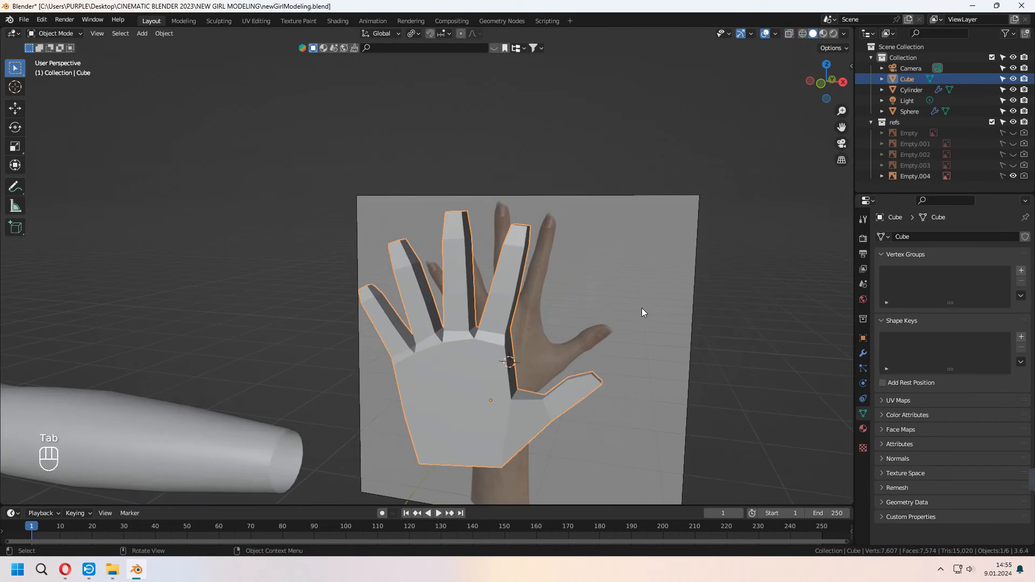
pyautogui.moveTo(642, 308); pyautogui.dragTo(481, 316, button='middle')
pyautogui.hotkey('ctrl', '1')
pyautogui.click(863, 353)
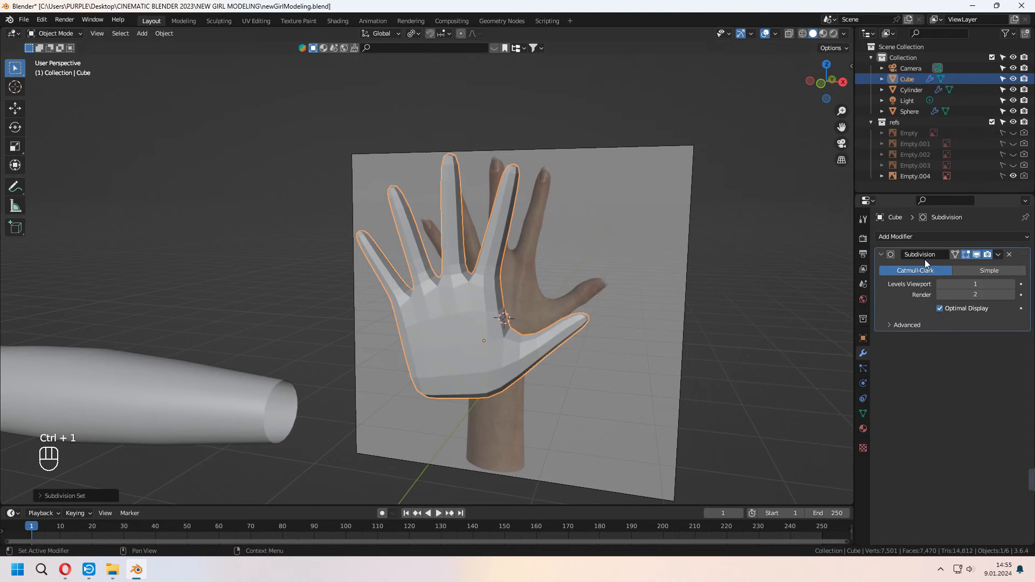
pyautogui.rightClick(469, 357)
pyautogui.click(452, 311)
# - Delete the four faces closing the wrist end of the hand
pyautogui.moveTo(469, 336); pyautogui.dragTo(428, 349, button='middle')
pyautogui.press('Tab')
pyautogui.press('3')
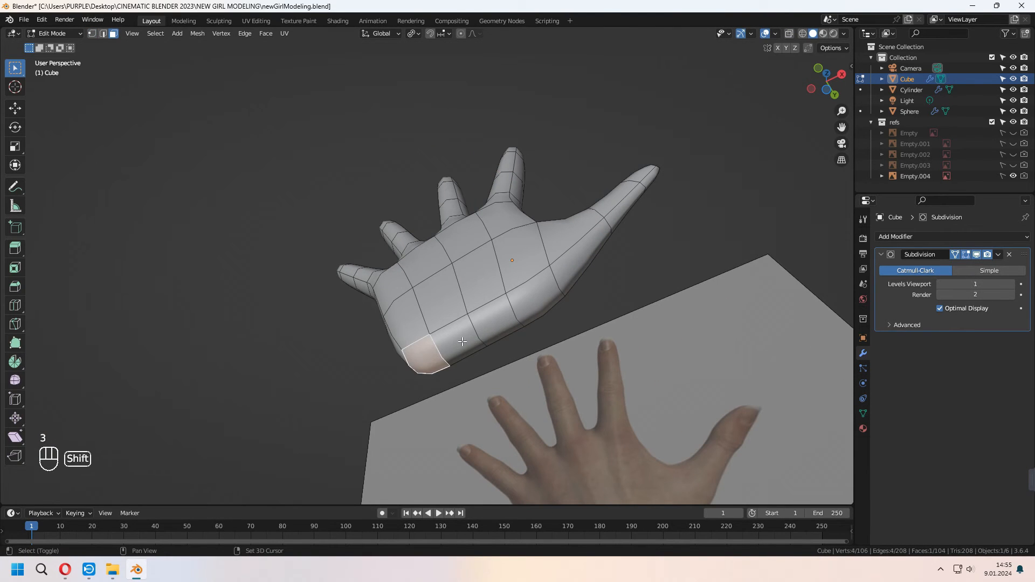
pyautogui.press('x')
pyautogui.click(519, 321)
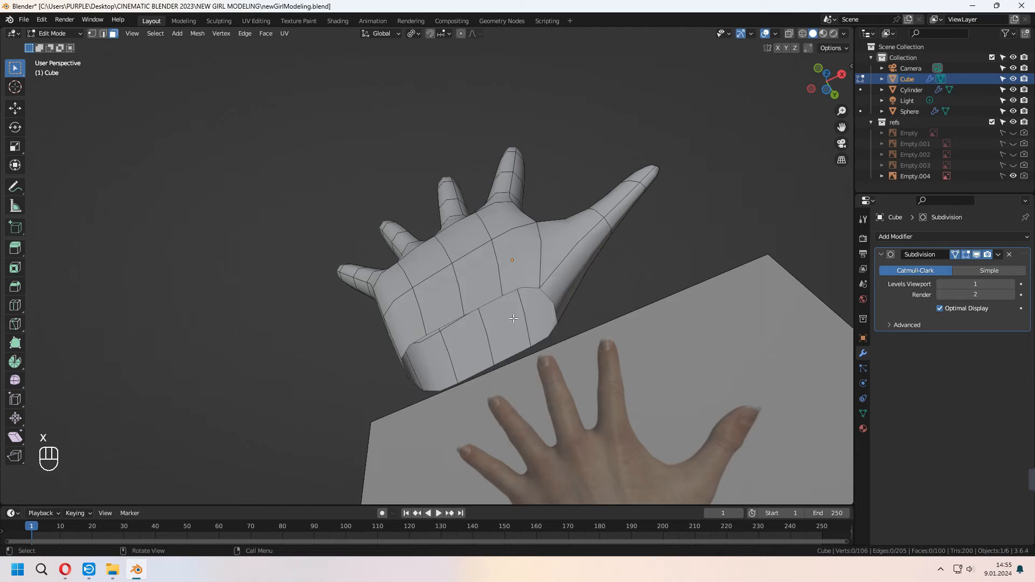
# - Select the open wrist edge loop and shape it into a circle with LoopTools
pyautogui.press('2')
pyautogui.moveTo(520, 321); pyautogui.dragTo(483, 348, button='middle')
pyautogui.rightClick(483, 348)
pyautogui.moveTo(461, 196)
pyautogui.click(525, 209)
# - Rotate the hand object -90 degrees about Z and 90 degrees about Y
pyautogui.press('Tab')
pyautogui.scroll(-3, 558, 361)
pyautogui.moveTo(531, 226); pyautogui.dragTo(384, 345, button='middle')
pyautogui.write('rz90-')
pyautogui.press('Return')
pyautogui.write('ry90')
pyautogui.press('Return')
# - Move the hand to the end of the forearm, scale it to the arm's size and align it along Y
pyautogui.press('KP_1')
pyautogui.press('g')
pyautogui.click(468, 417)
pyautogui.scroll(-8, 475, 405)
pyautogui.press('s')
pyautogui.click(502, 358)
pyautogui.scroll(7, 447, 354)
pyautogui.press('g')
pyautogui.press('y')
pyautogui.click(602, 299)
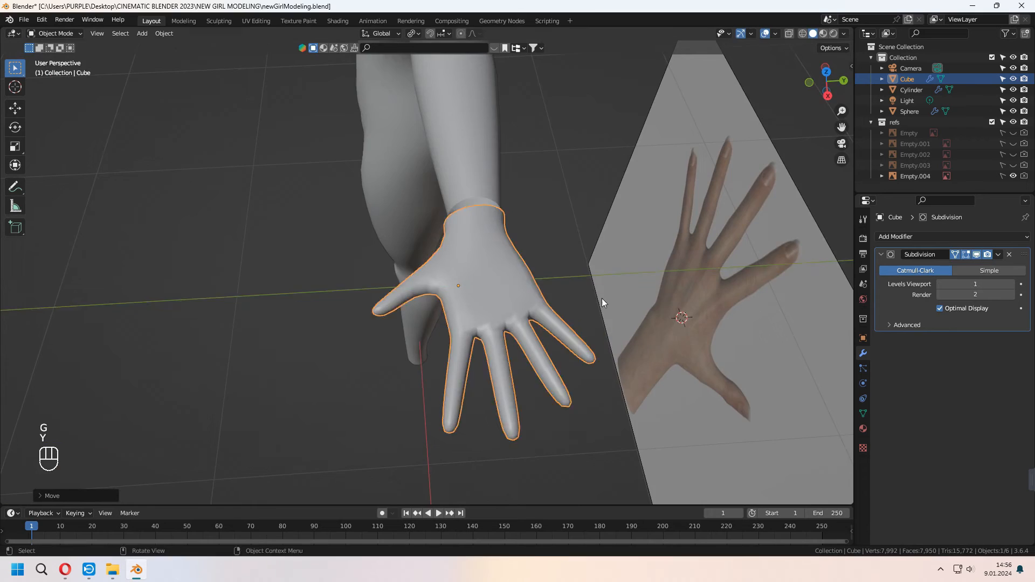
# - Change the transform pivot point and begin lowering the thumb's faces in the front view
pyautogui.moveTo(602, 299); pyautogui.dragTo(669, 294, button='middle')
pyautogui.click(413, 33)
pyautogui.click(437, 81)
pyautogui.press('Tab')
pyautogui.press('KP_1')
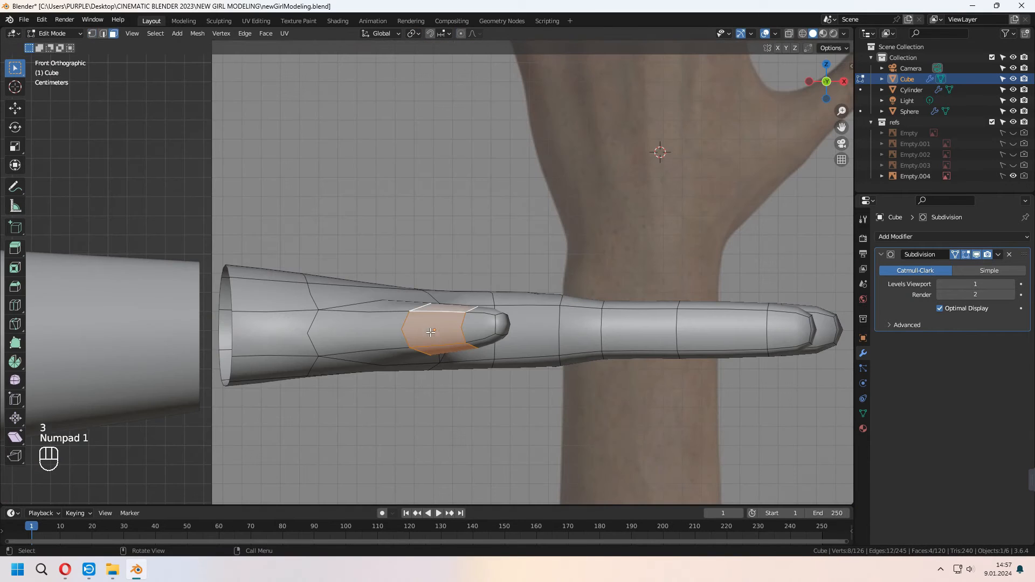
pyautogui.press('g')
pyautogui.press('g')
pyautogui.press('g')
pyautogui.click(521, 400)
# - Curve the thumb downward by moving its segments and tip with proportional editing
pyautogui.click(490, 313)
pyautogui.press('g')
pyautogui.click(497, 340)
pyautogui.click(428, 322)
pyautogui.press('g')
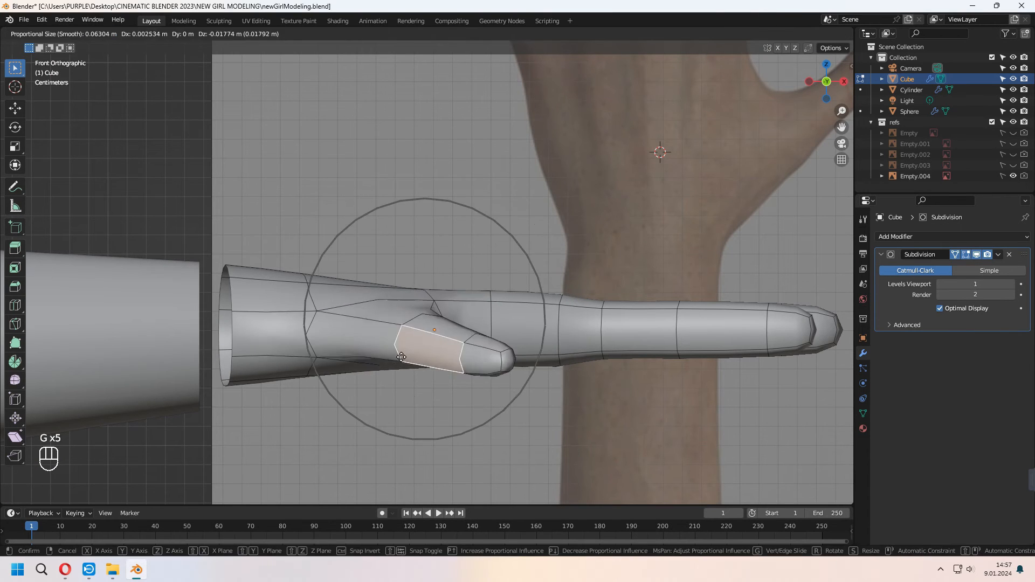
pyautogui.click(434, 361)
pyautogui.moveTo(434, 361); pyautogui.dragTo(488, 389, button='middle')
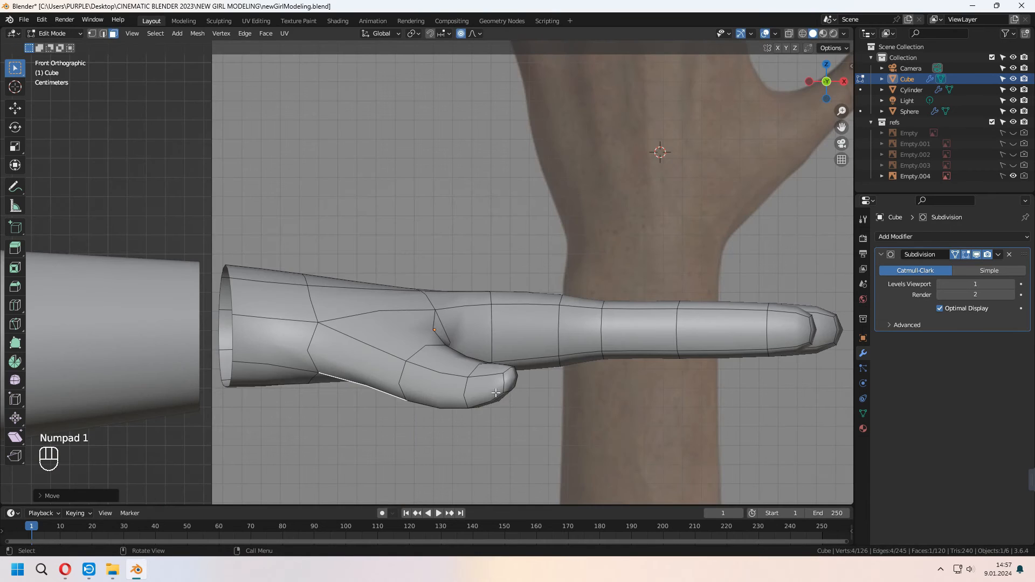
pyautogui.click(529, 296)
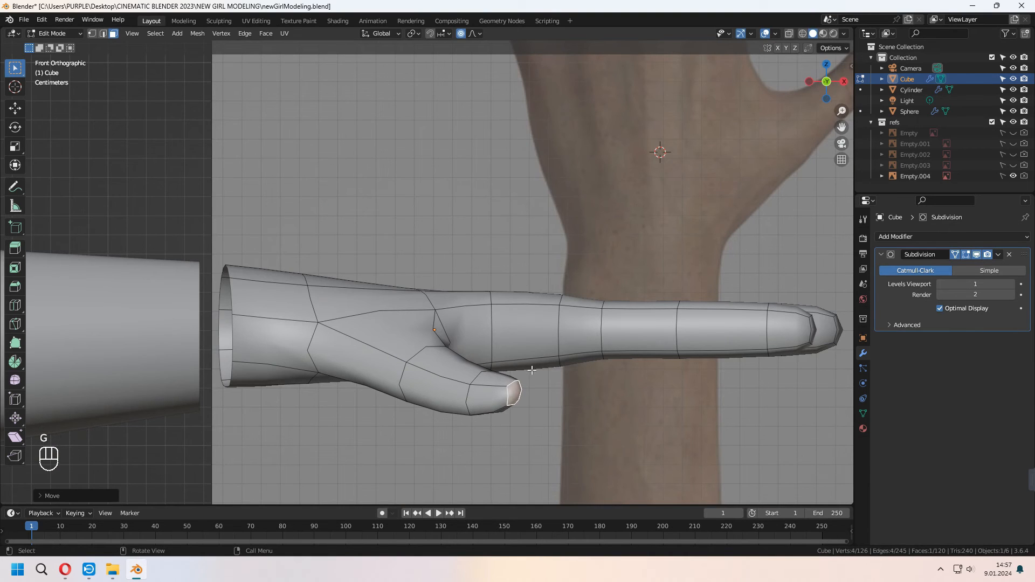
pyautogui.press('g')
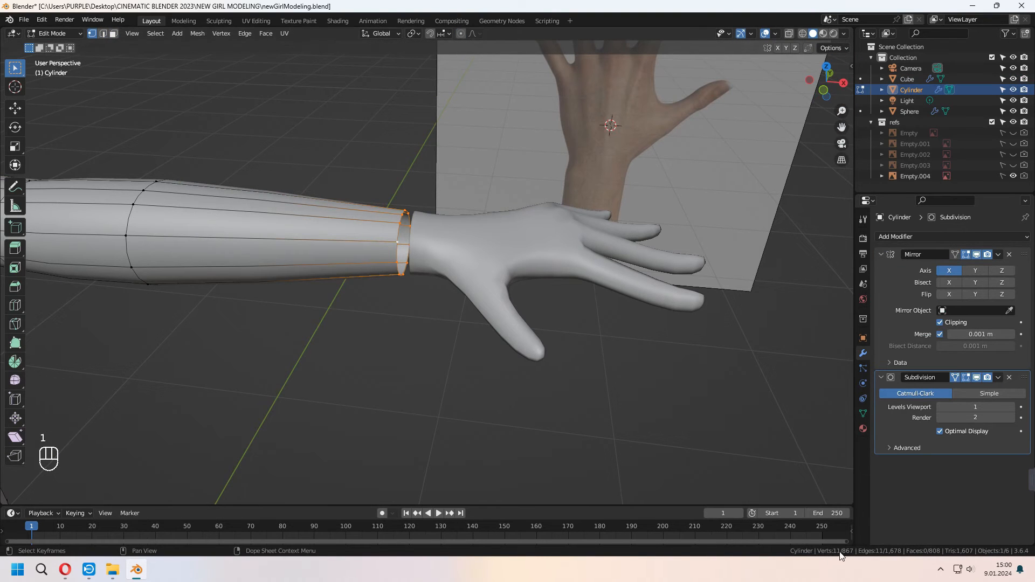
# - Add lengthwise loop cuts through the hand to give its open wrist edge more vertices
pyautogui.press('Tab')
pyautogui.click(502, 262)
pyautogui.press('Tab')
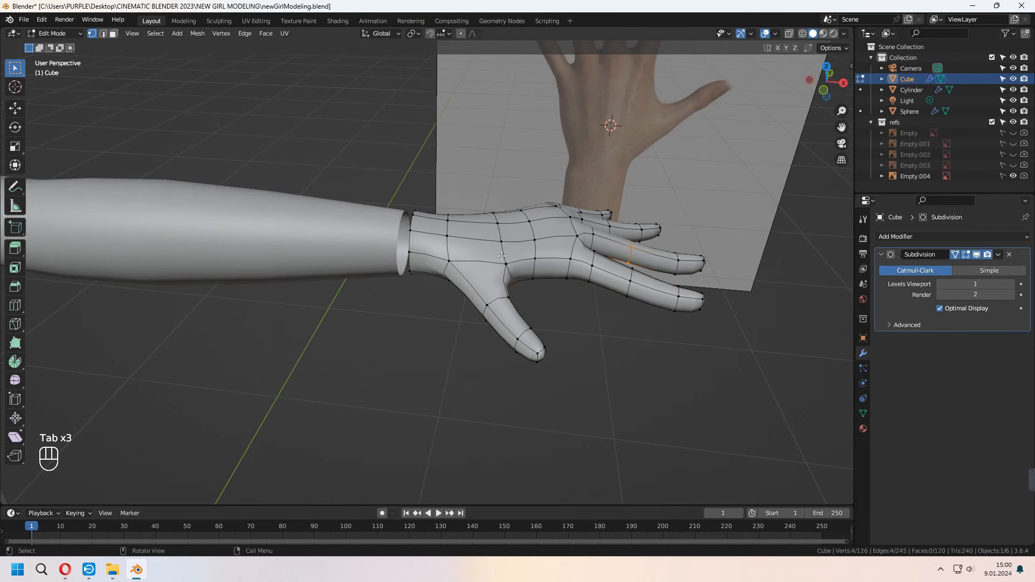
pyautogui.moveTo(413, 244); pyautogui.dragTo(453, 231, button='middle')
pyautogui.scroll(5, 421, 227)
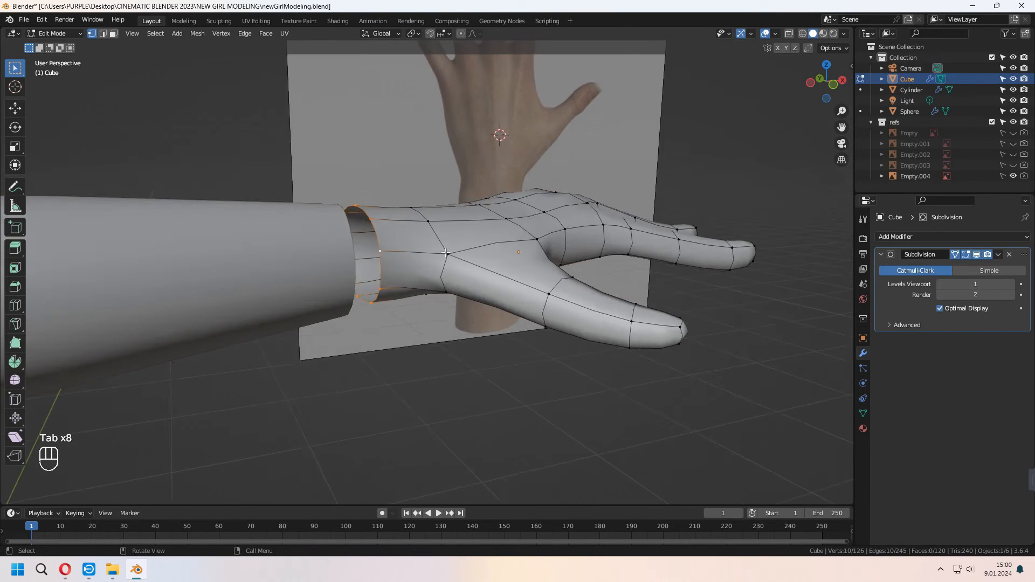
pyautogui.hotkey('ctrl', 'r')
pyautogui.click(359, 313)
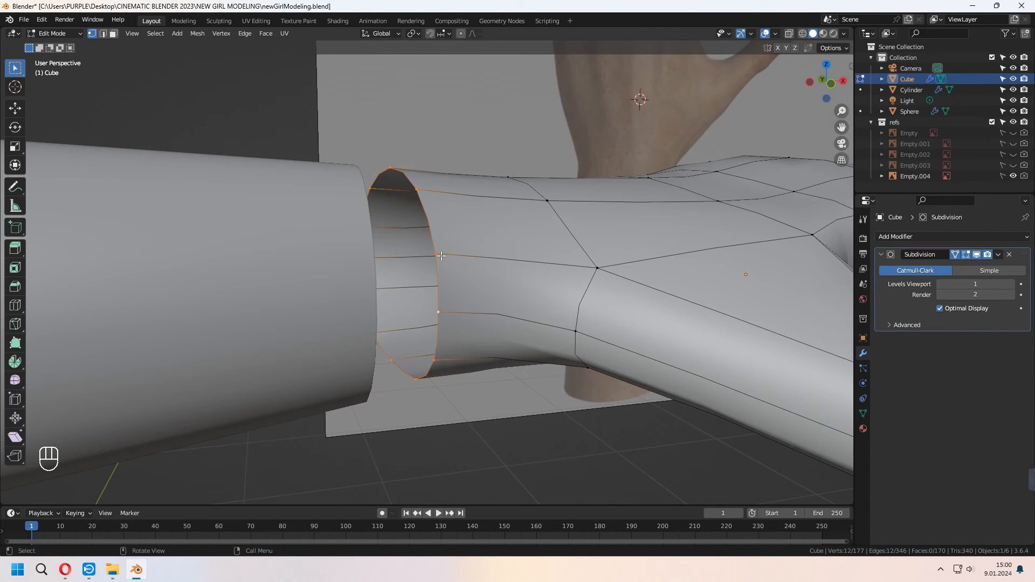
# - Merge neighbouring vertices on the hand's wrist edge to match the arm's vertex count
pyautogui.moveTo(441, 255); pyautogui.dragTo(453, 278, button='middle')
pyautogui.press('m')
pyautogui.click(440, 323)
pyautogui.press('Tab')
# - Join the hand to the body mesh and open the combined mesh for editing
pyautogui.moveTo(442, 329); pyautogui.dragTo(442, 410, button='middle')
pyautogui.scroll(-4, 500, 335)
pyautogui.press('Tab')
pyautogui.press('Tab')
pyautogui.press('KP_Decimal')
pyautogui.keyDown('shift'); pyautogui.click(354, 193); pyautogui.keyUp('shift')
pyautogui.moveTo(367, 226); pyautogui.dragTo(404, 157, button='middle')
pyautogui.hotkey('ctrl', 'j')
pyautogui.press('Tab')
pyautogui.keyDown('shift'); pyautogui.moveTo(411, 265); pyautogui.dragTo(395, 348, button='middle'); pyautogui.keyUp('shift')
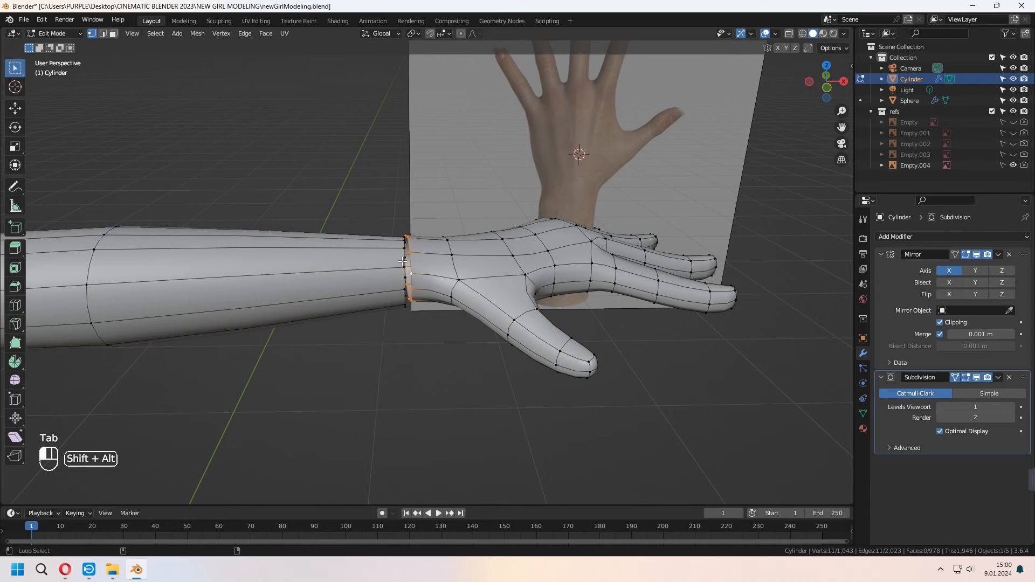
# - Bridge the open edge loops of the forearm and the hand's wrist
pyautogui.keyDown('alt'); pyautogui.keyDown('shift'); pyautogui.click(403, 261); pyautogui.keyUp('shift'); pyautogui.keyUp('alt')
pyautogui.rightClick(402, 261)
pyautogui.click(448, 243)
pyautogui.scroll(2, 463, 272)
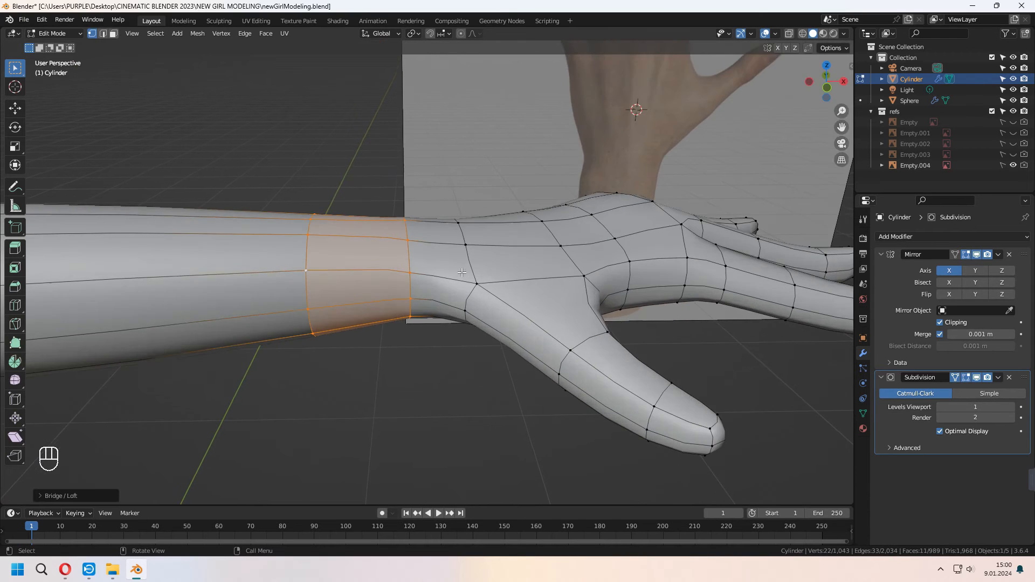
# - Smooth the vertices of the bridged wrist section twice
pyautogui.moveTo(453, 286); pyautogui.dragTo(446, 259, button='middle')
pyautogui.rightClick(403, 282)
pyautogui.click(361, 447)
pyautogui.rightClick(403, 280)
pyautogui.click(407, 282)
pyautogui.scroll(-2, 408, 285)
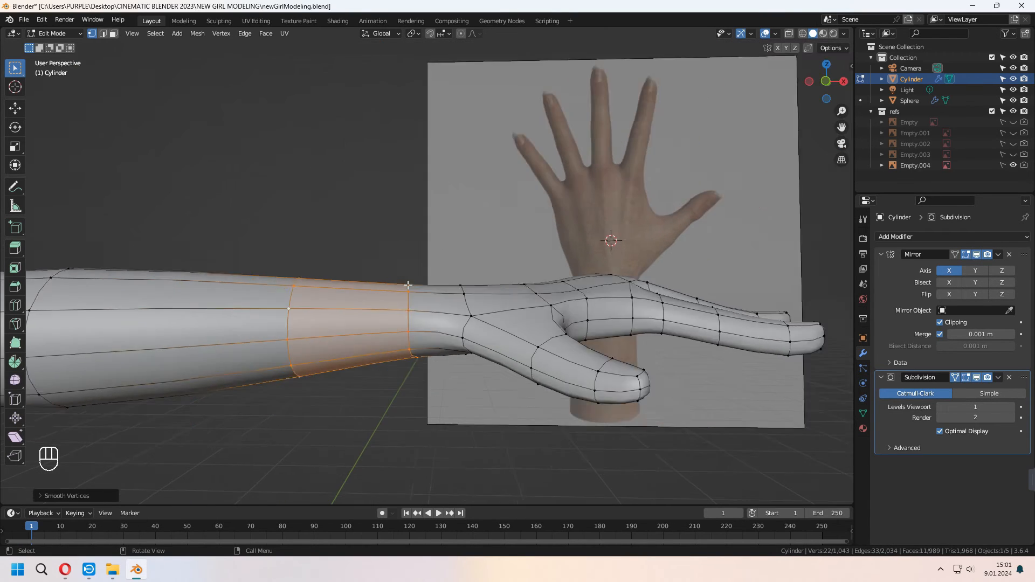
# - Add a cube for the foot, scale it down and place it beneath the open ankle
pyautogui.hotkey('shift', 'a')
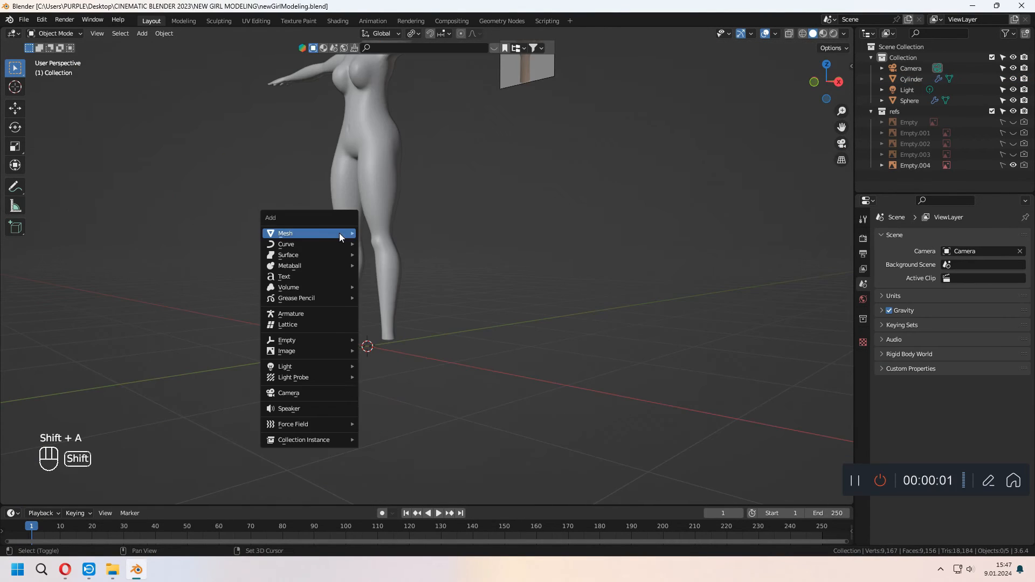
pyautogui.moveTo(338, 233)
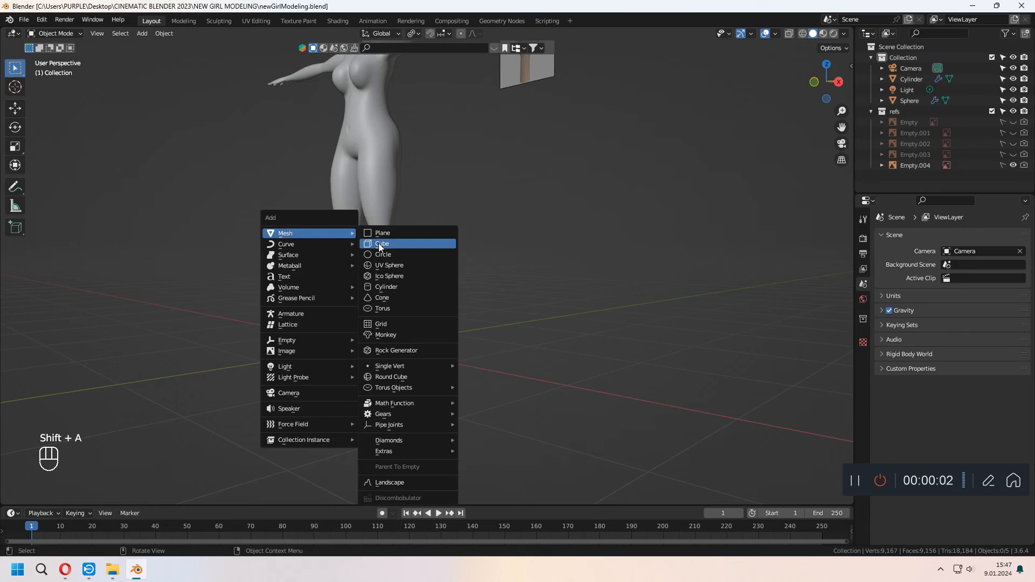
pyautogui.click(380, 247)
pyautogui.press('s')
pyautogui.click(384, 342)
pyautogui.press('s')
pyautogui.click(377, 339)
pyautogui.press('KP_1')
pyautogui.keyDown('shift'); pyautogui.moveTo(393, 340); pyautogui.dragTo(405, 328, button='middle'); pyautogui.keyUp('shift')
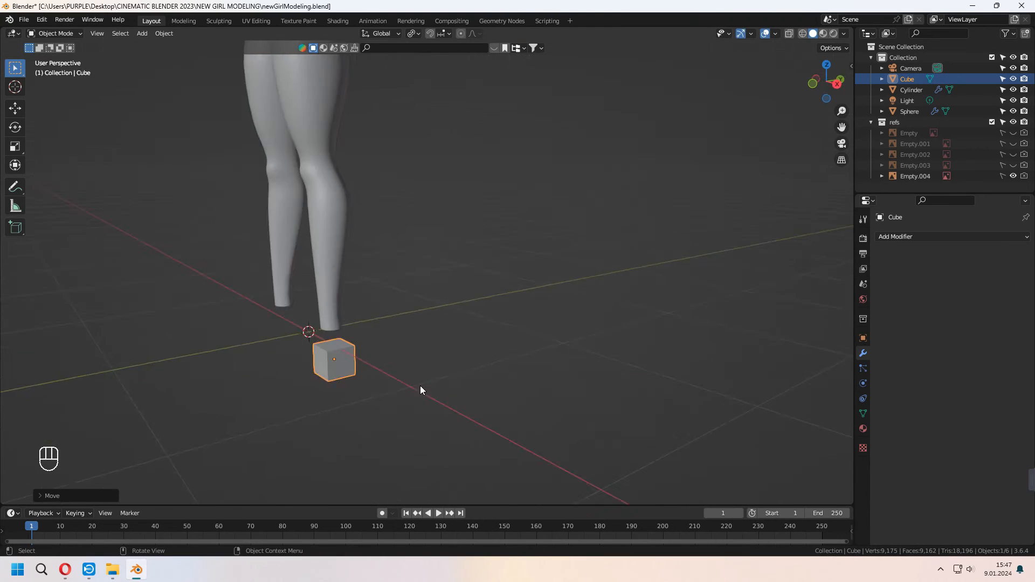
# - Delete the foot cube's top face and extrude the open rim upward
pyautogui.moveTo(419, 386); pyautogui.dragTo(418, 337, button='middle')
pyautogui.scroll(3, 404, 356)
pyautogui.press('Tab')
pyautogui.press('3')
pyautogui.click(418, 323)
pyautogui.press('x')
pyautogui.click(448, 323)
pyautogui.moveTo(561, 337); pyautogui.dragTo(509, 377, button='middle')
pyautogui.press('e')
# - Extrude the cube's front face forward to form the length of the foot
pyautogui.press('3')
pyautogui.click(412, 347)
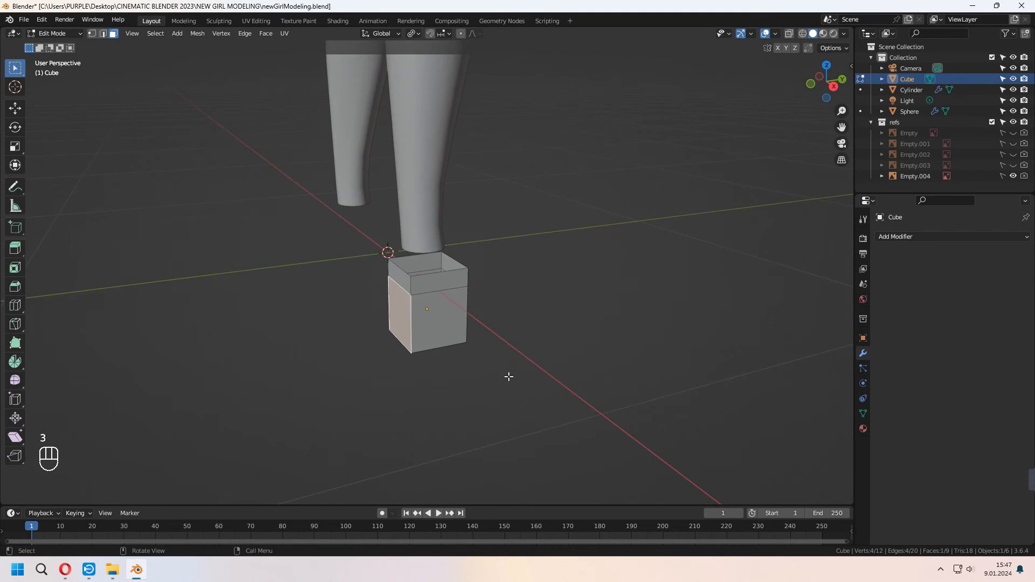
pyautogui.click(447, 383)
pyautogui.moveTo(447, 383); pyautogui.dragTo(432, 313, button='middle')
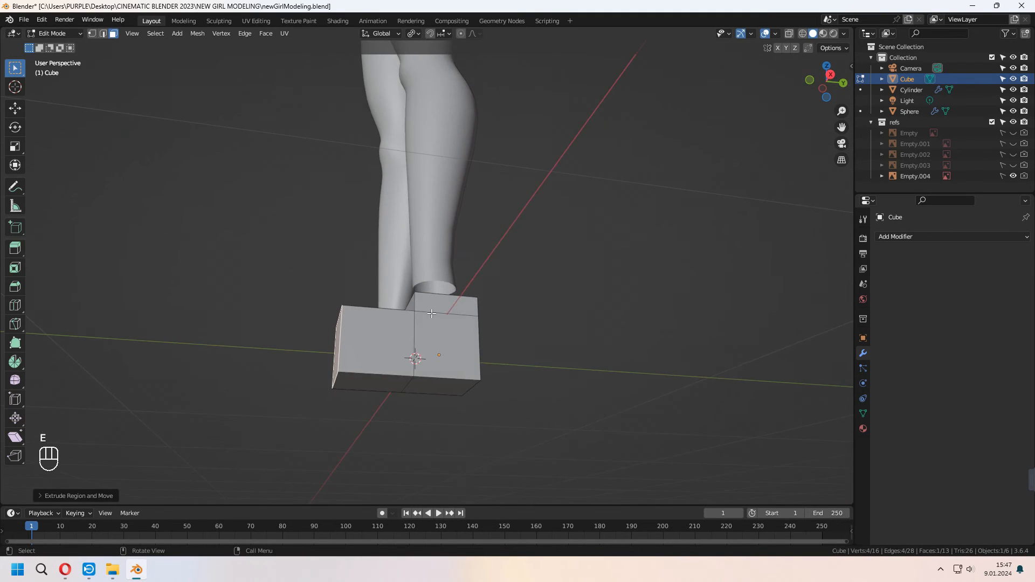
# - Move the bottom of the foot block up along Z to make it thinner
pyautogui.moveTo(491, 396); pyautogui.dragTo(464, 324, button='middle')
pyautogui.press('g')
pyautogui.press('z')
pyautogui.click(480, 408)
# - Move the middle column of foot vertices along Y toward the heel in the right-side view
pyautogui.press('KP_3')
pyautogui.moveTo(445, 239); pyautogui.dragTo(499, 340)
pyautogui.press('g')
pyautogui.press('y')
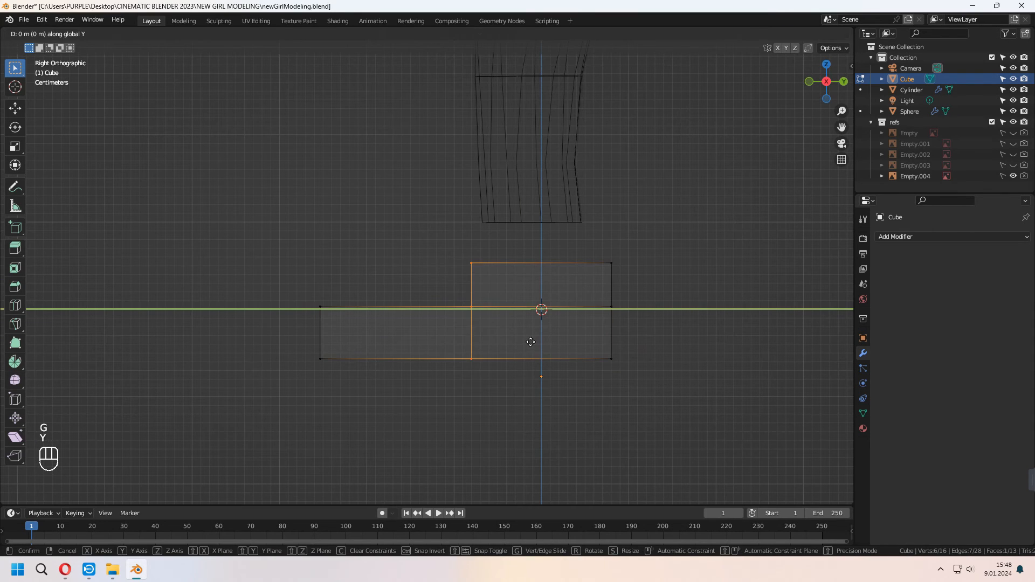
pyautogui.click(560, 342)
# - Move the whole foot object forward so its heel block sits beneath the ankle
pyautogui.press('Tab')
pyautogui.press('g')
pyautogui.click(651, 329)
# - Raise the heel block's top rim vertices along Z toward the ankle
pyautogui.press('Tab')
pyautogui.moveTo(458, 248); pyautogui.dragTo(640, 289)
pyautogui.press('g')
pyautogui.press('z')
pyautogui.click(631, 266)
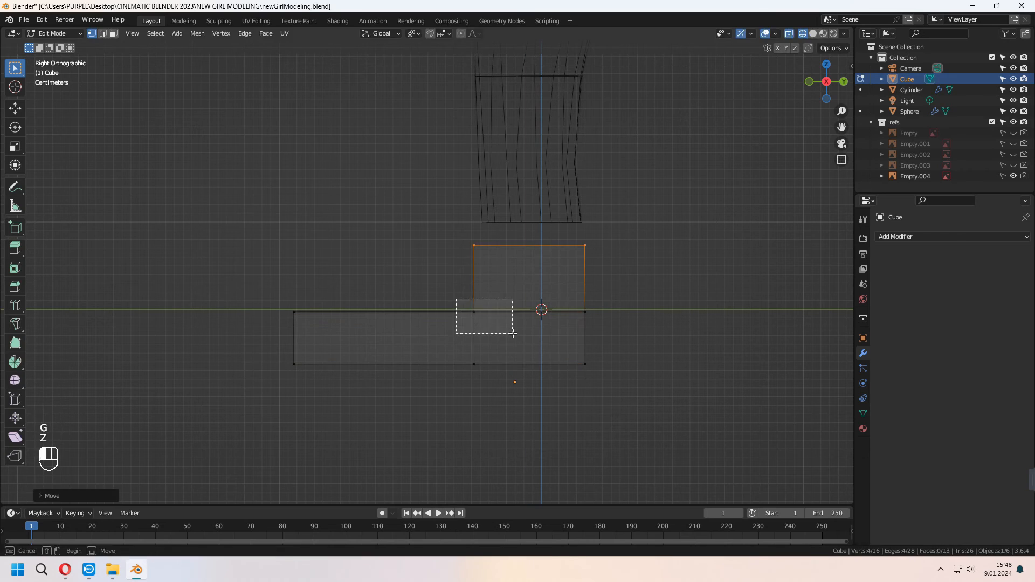
# - Move a group of the foot block's vertices along X to reshape its side
pyautogui.click(418, 402)
pyautogui.moveTo(419, 403); pyautogui.dragTo(539, 401, button='middle')
pyautogui.moveTo(329, 323); pyautogui.dragTo(413, 390)
pyautogui.press('g')
pyautogui.press('x')
pyautogui.click(392, 390)
# - Add one crosswise loop cut through the front of the foot and one lengthwise loop cut down its middle
pyautogui.click(813, 33)
pyautogui.scroll(-3, 584, 261)
pyautogui.moveTo(584, 261); pyautogui.dragTo(513, 216, button='middle')
pyautogui.press('2')
pyautogui.hotkey('ctrl', 'r')
pyautogui.click(513, 323)
pyautogui.moveTo(367, 348); pyautogui.dragTo(436, 356, button='middle')
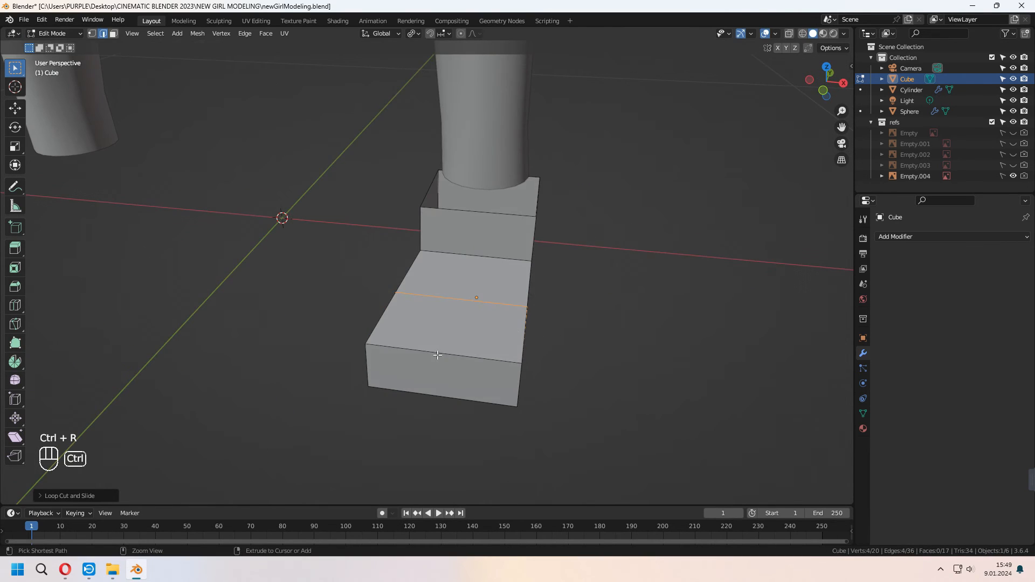
pyautogui.hotkey('ctrl', 'r')
pyautogui.click(481, 375)
# - Knife a U-shaped cut from the toe edge across the foot's top and connect its corners to the ankle corners
pyautogui.scroll(1, 480, 377)
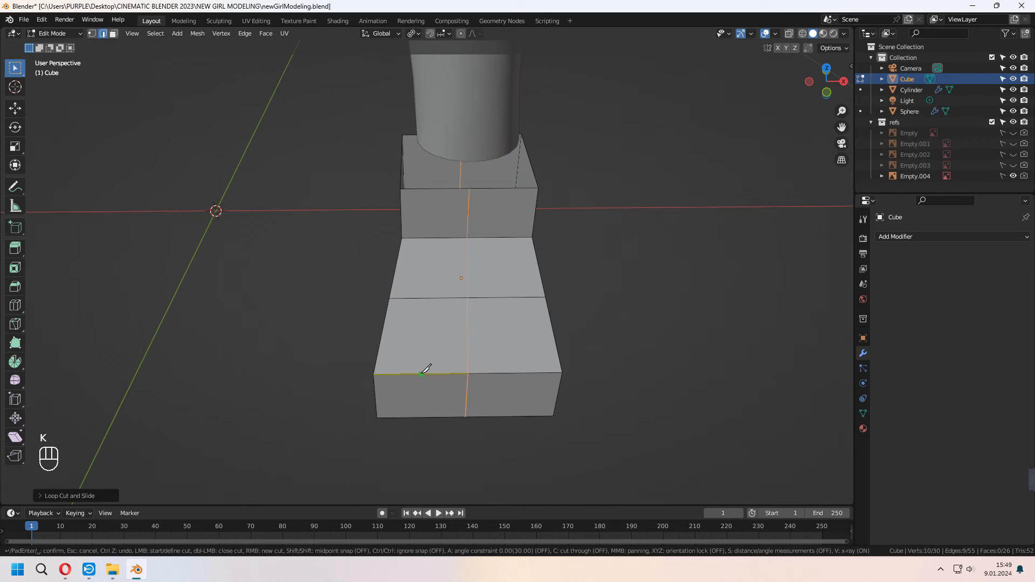
pyautogui.scroll(1, 426, 368)
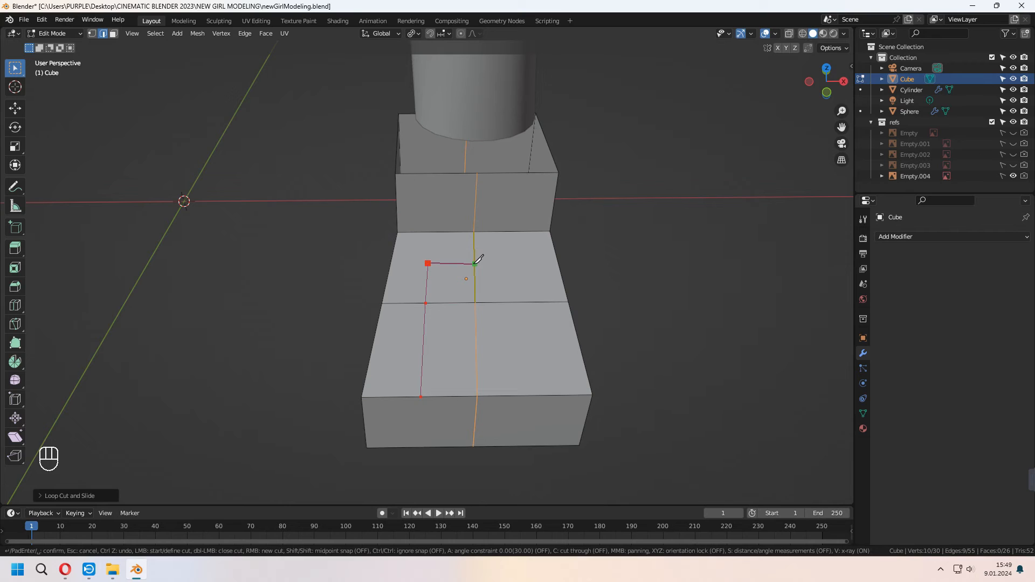
pyautogui.click(522, 396)
pyautogui.press('Return')
pyautogui.moveTo(561, 291); pyautogui.dragTo(531, 286, button='middle')
pyautogui.press('k')
pyautogui.click(528, 282)
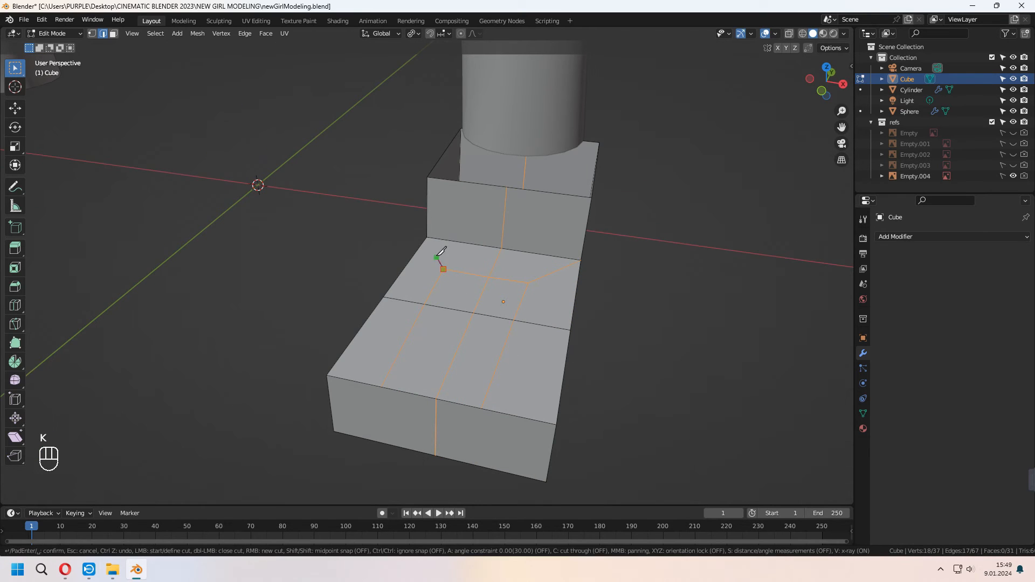
pyautogui.press('Return')
# - Cut a horizontal line at mid-height around the foot block's sides and across its front face
pyautogui.moveTo(432, 234); pyautogui.dragTo(499, 346, button='middle')
pyautogui.click(537, 358)
pyautogui.rightClick(537, 358)
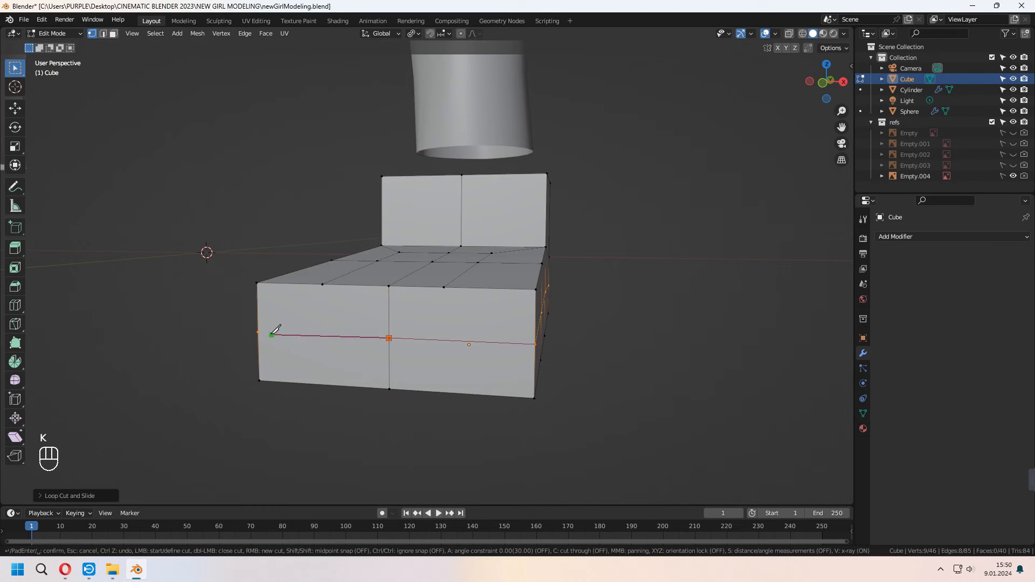
pyautogui.moveTo(457, 349); pyautogui.dragTo(447, 286, button='middle')
# - Knife toe divisions down the front face and in a matching U shape across the sole
pyautogui.press('k')
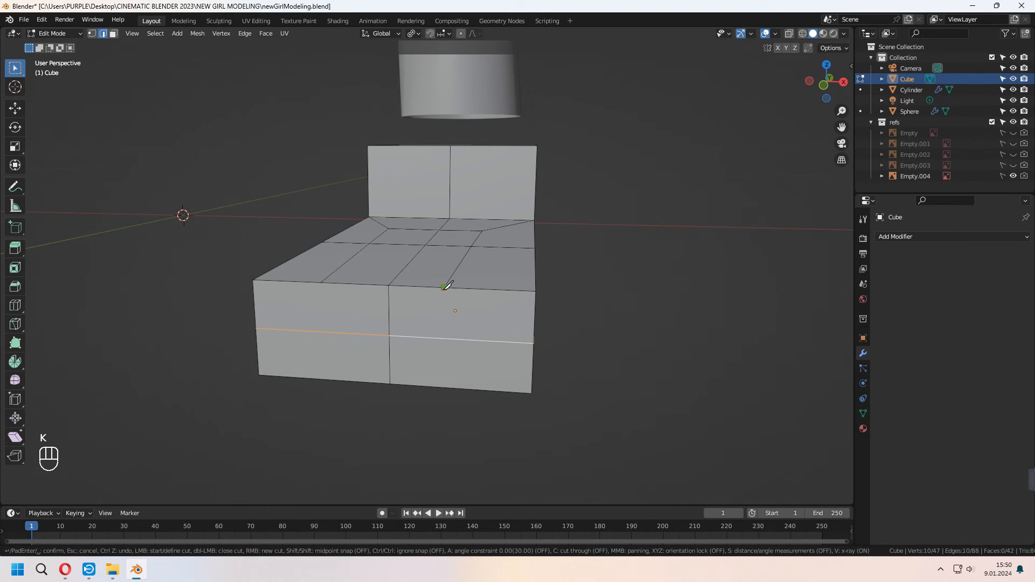
pyautogui.moveTo(449, 381); pyautogui.dragTo(479, 290, button='middle')
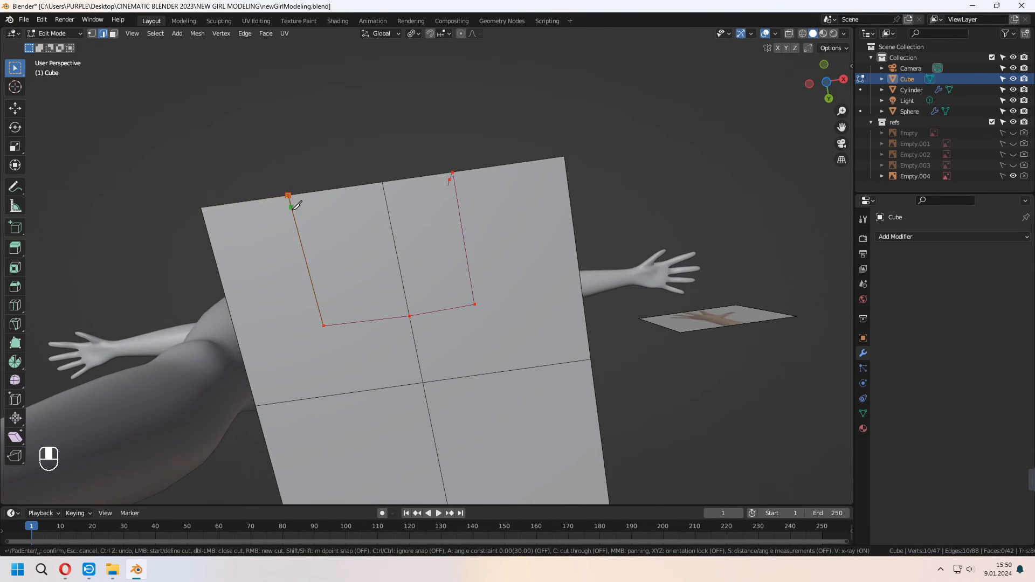
pyautogui.press('Return')
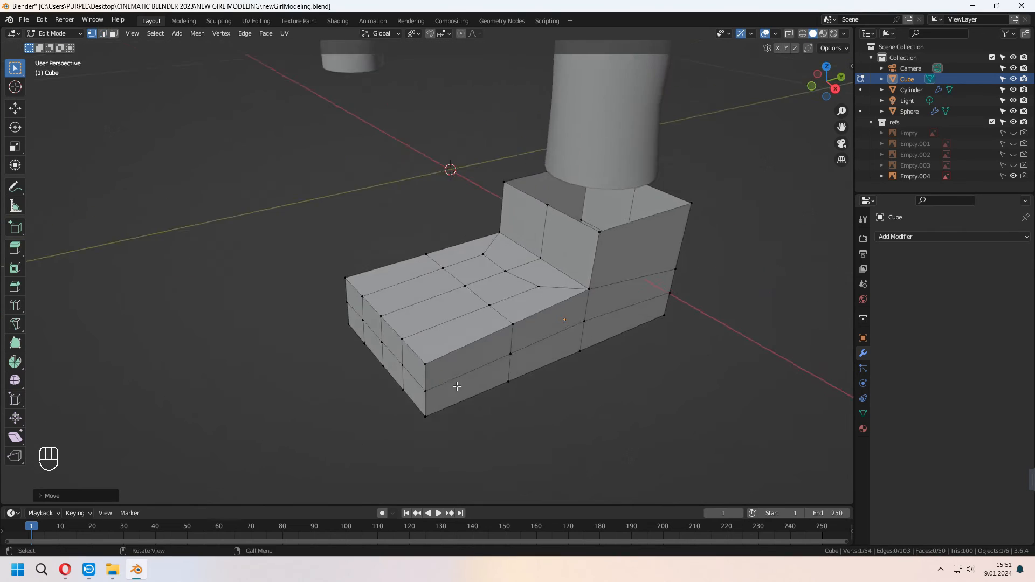
# - Add a loop cut around the ankle block and another slid close to the toe end of the foot
pyautogui.press('2')
pyautogui.moveTo(457, 387); pyautogui.dragTo(588, 319, button='middle')
pyautogui.press('2')
pyautogui.press('1')
pyautogui.click(663, 297)
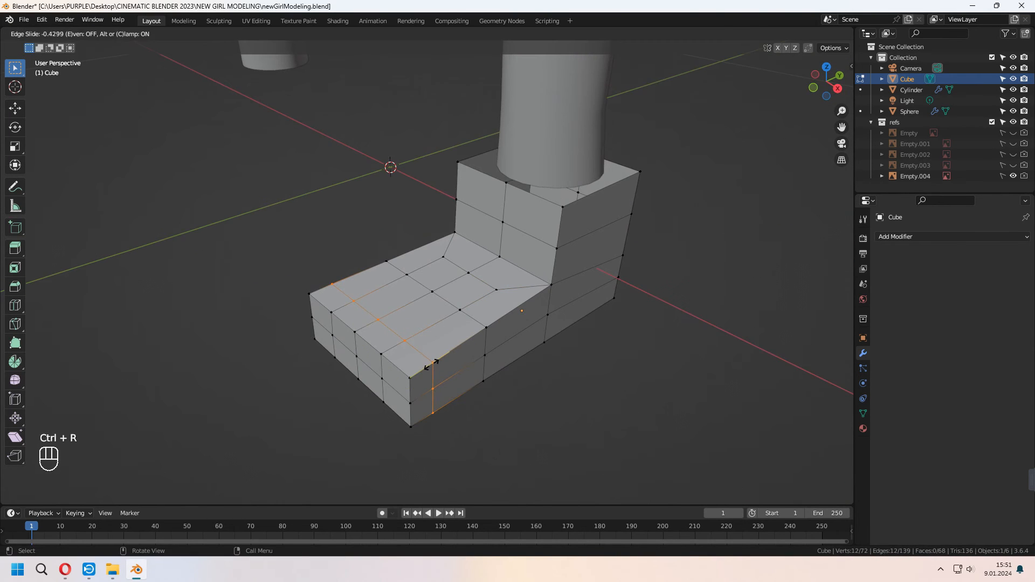
pyautogui.click(431, 365)
# - Move the vertical corner edges at the toe end in top view to round the front of the foot
pyautogui.moveTo(417, 380); pyautogui.dragTo(398, 406, button='middle')
pyautogui.press('2')
pyautogui.click(403, 350)
pyautogui.keyDown('shift'); pyautogui.click(406, 377); pyautogui.keyUp('shift')
pyautogui.press('KP_7')
pyautogui.keyDown('shift'); pyautogui.moveTo(396, 398); pyautogui.dragTo(515, 398, button='middle'); pyautogui.keyUp('shift')
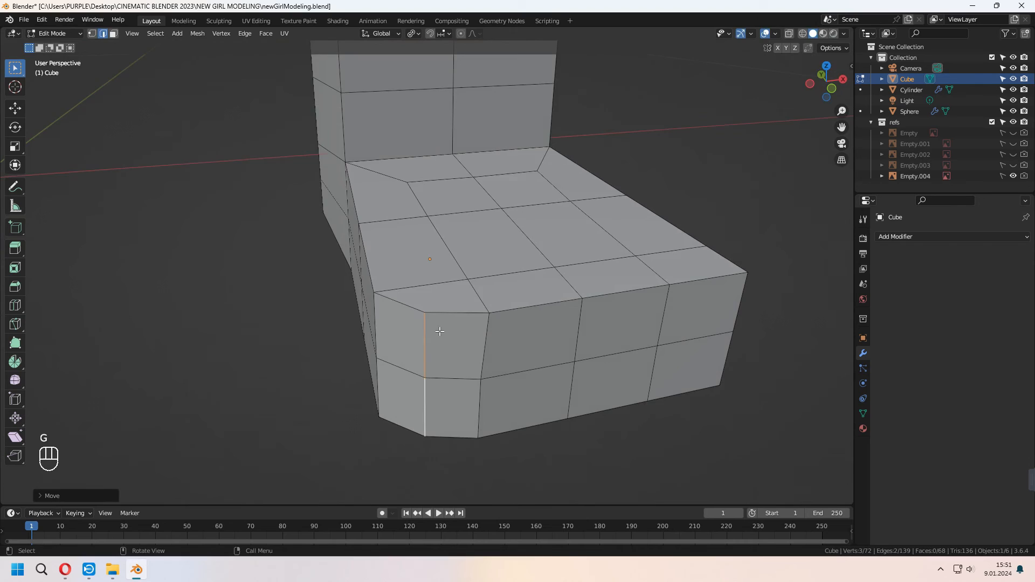
pyautogui.click(441, 333)
# - Extrude the outermost pair of front faces into the little toe and scale its end along Z
pyautogui.moveTo(441, 333); pyautogui.dragTo(458, 394, button='middle')
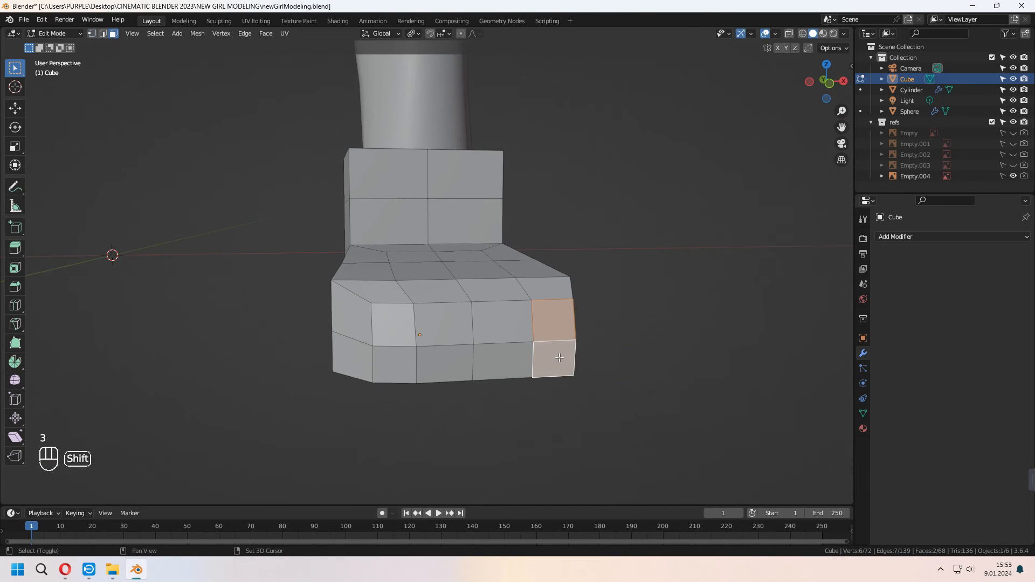
pyautogui.moveTo(518, 378); pyautogui.dragTo(575, 318, button='middle')
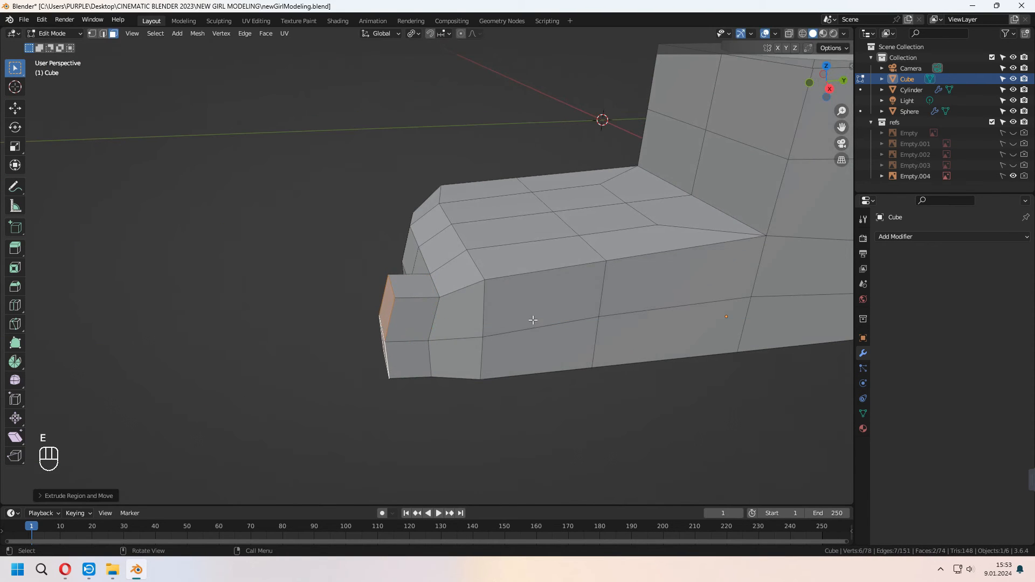
pyautogui.press('KP_3')
pyautogui.press('s')
pyautogui.press('z')
pyautogui.click(470, 300)
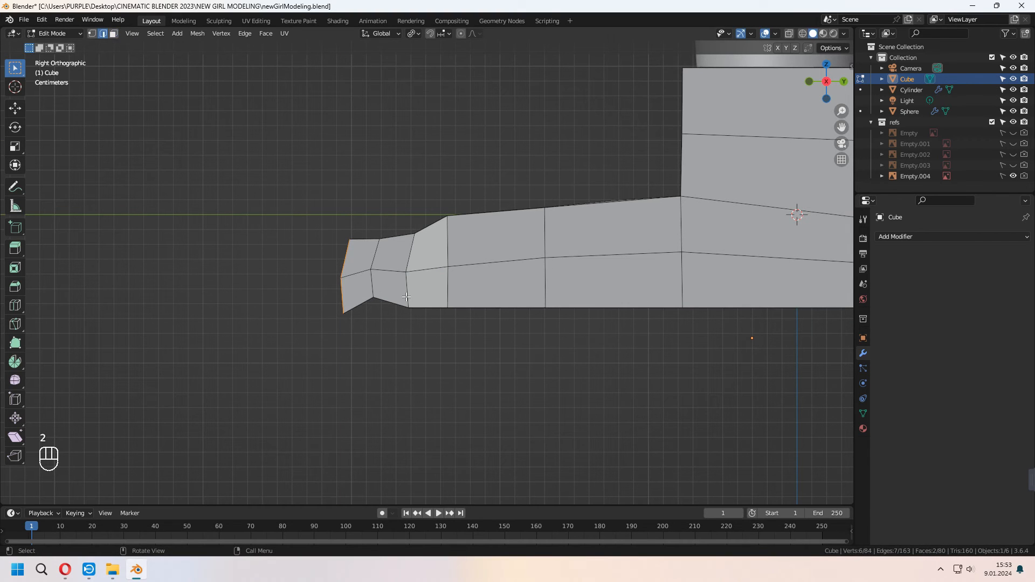
pyautogui.click(462, 320)
# - Extrude another pair of front faces into a toe and move its end along Y
pyautogui.moveTo(421, 323); pyautogui.dragTo(507, 345, button='middle')
pyautogui.click(483, 254)
pyautogui.keyDown('shift'); pyautogui.click(483, 290); pyautogui.keyUp('shift')
pyautogui.moveTo(596, 247); pyautogui.dragTo(437, 361, button='middle')
pyautogui.press('e')
pyautogui.click(645, 359)
pyautogui.press('g')
pyautogui.press('y')
pyautogui.click(667, 387)
# - Move an edge loop on the toes along Y
pyautogui.press('2')
pyautogui.keyDown('alt'); pyautogui.click(485, 302); pyautogui.keyUp('alt')
pyautogui.press('g')
pyautogui.press('y')
pyautogui.click(531, 306)
# - Scale a toe's edge loop along X to adjust its width
pyautogui.press('2')
pyautogui.press('3')
pyautogui.keyDown('alt'); pyautogui.scroll(1, 380, 291); pyautogui.keyUp('alt')
pyautogui.keyDown('alt'); pyautogui.click(378, 291); pyautogui.keyUp('alt')
pyautogui.press('s')
pyautogui.press('x')
pyautogui.click(607, 309)
pyautogui.press('x')
pyautogui.click(621, 315)
# - Reposition an edge on the four smaller toes to refine their shape and spacing
pyautogui.keyDown('shift'); pyautogui.moveTo(323, 291); pyautogui.dragTo(410, 329, button='middle'); pyautogui.keyUp('shift')
pyautogui.moveTo(410, 329); pyautogui.dragTo(460, 315, button='middle')
pyautogui.keyDown('alt'); pyautogui.click(467, 322); pyautogui.keyUp('alt')
pyautogui.moveTo(480, 361); pyautogui.dragTo(534, 325, button='middle')
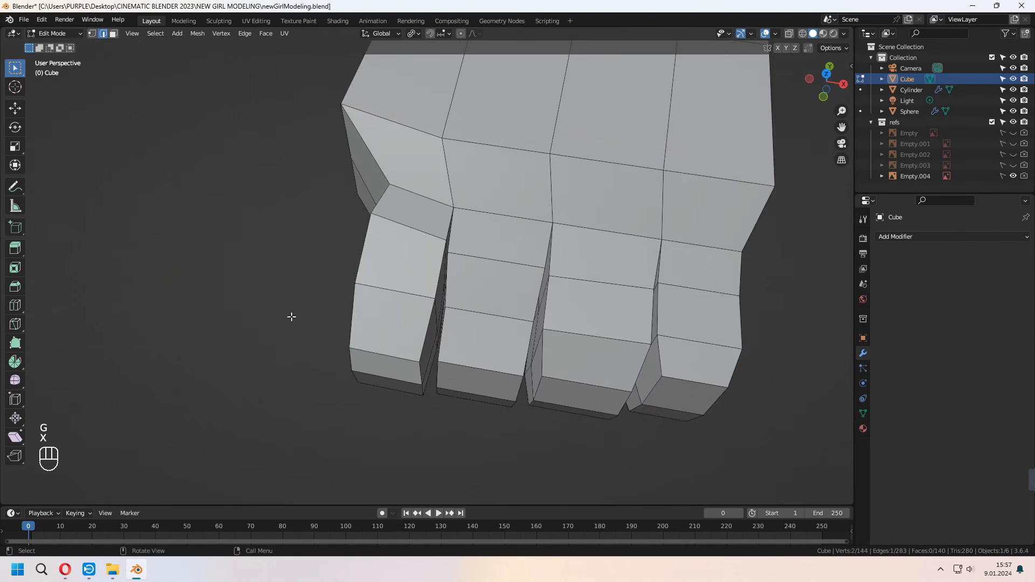
pyautogui.moveTo(291, 316); pyautogui.dragTo(365, 348, button='middle')
pyautogui.press('g')
pyautogui.click(428, 316)
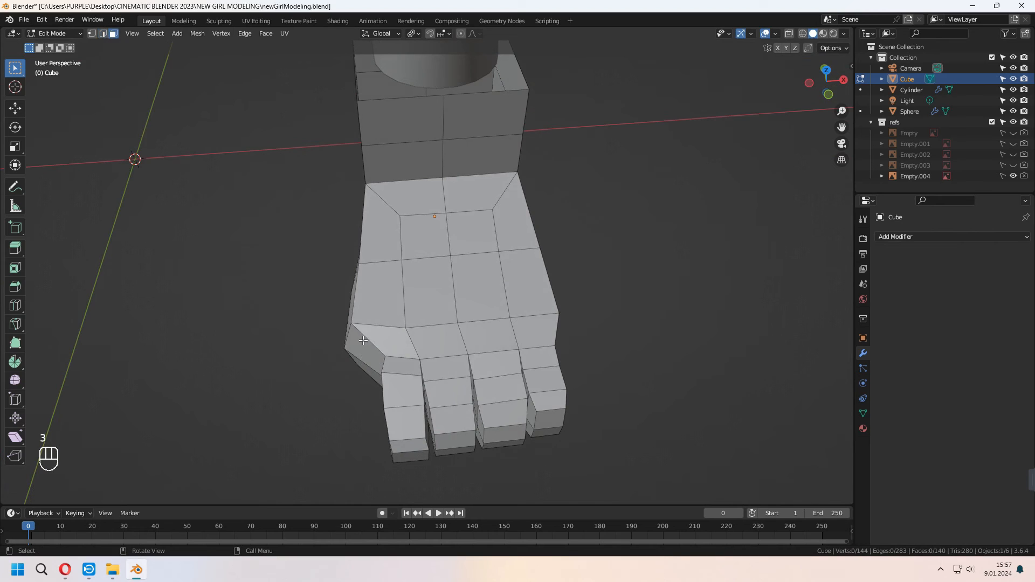
pyautogui.press('e')
pyautogui.press('KP_0')
pyautogui.press('KP_Enter')
pyautogui.hotkey('ctrl', 'z')
# - Extrude the angled inner front faces in top view to form the big toe and position its end
pyautogui.press('KP_7')
pyautogui.press('e')
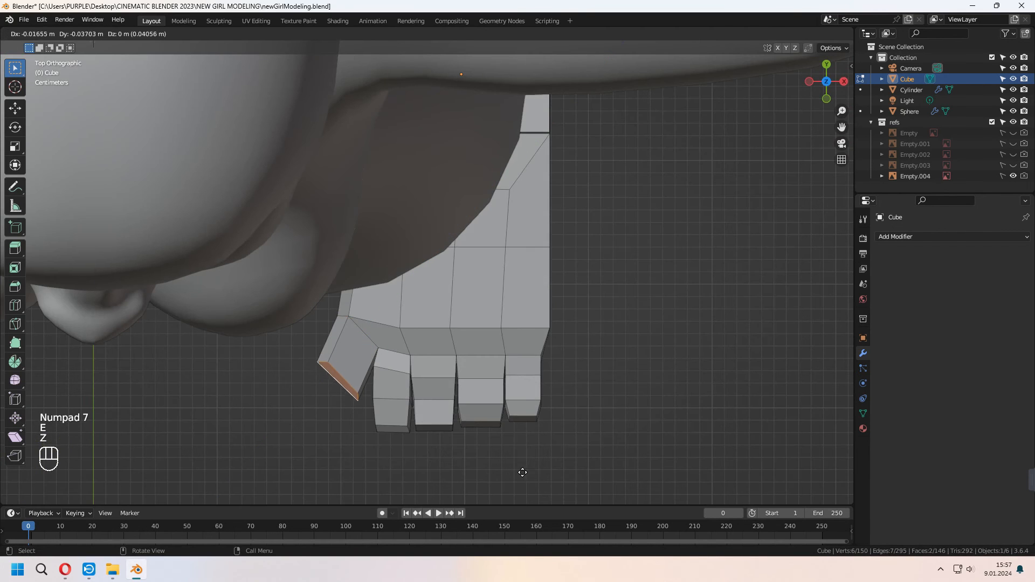
pyautogui.press('g')
pyautogui.click(516, 388)
pyautogui.click(515, 447)
# - Move the big toe's vertices along X to adjust its shape
pyautogui.moveTo(515, 448); pyautogui.dragTo(564, 232, button='middle')
pyautogui.press('1')
pyautogui.press('g')
pyautogui.press('x')
pyautogui.click(462, 430)
# - Add a centred loop cut to the foot mesh
pyautogui.press('Tab')
pyautogui.press('Tab')
pyautogui.hotkey('ctrl', 'r')
pyautogui.click(562, 404)
pyautogui.rightClick(562, 404)
# - Add a level 1 Subdivision modifier to the foot and shade it smooth
pyautogui.press('Tab')
pyautogui.hotkey('ctrl', '1')
pyautogui.rightClick(545, 262)
pyautogui.click(503, 278)
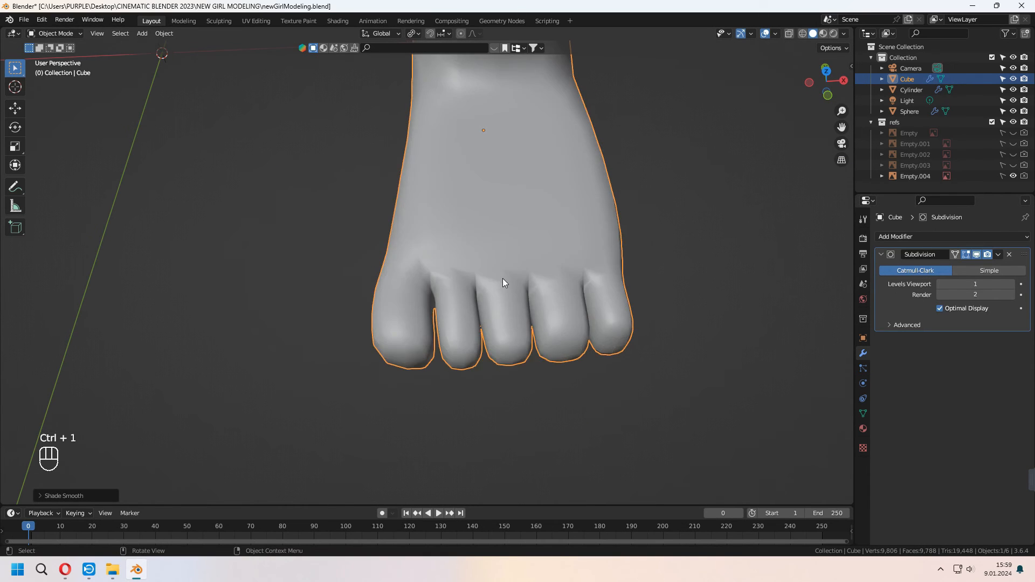
# - Move the toe vertices in the wireframe right-side view to refine the foot's profile and return to solid shading
pyautogui.press('KP_3')
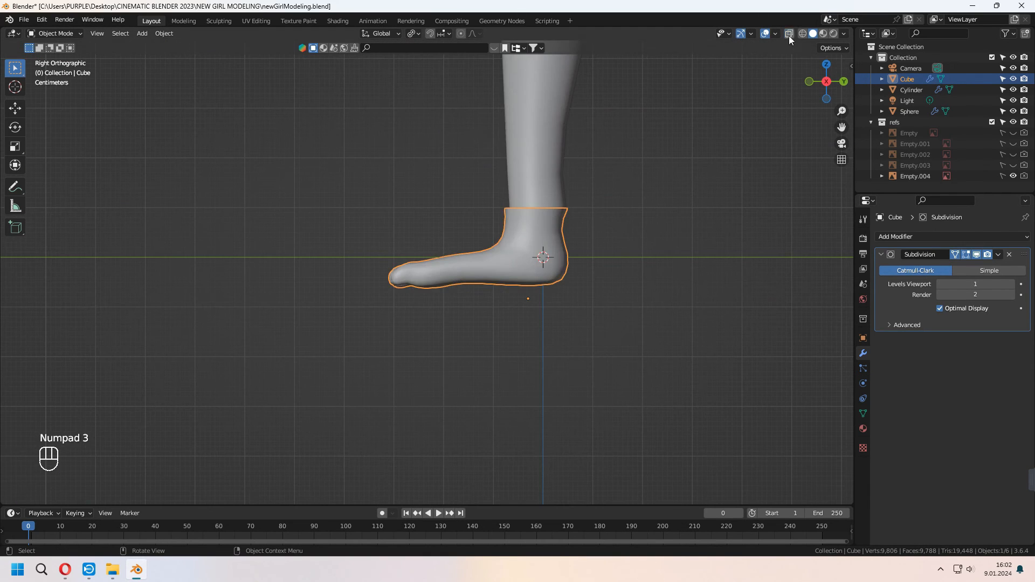
pyautogui.click(803, 34)
pyautogui.press('Tab')
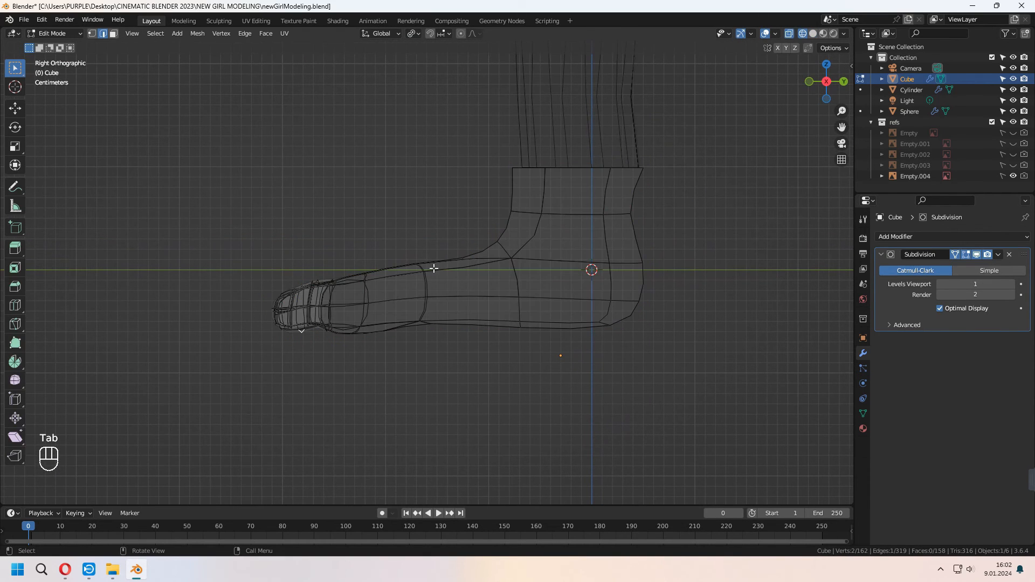
pyautogui.moveTo(225, 242); pyautogui.dragTo(381, 386)
pyautogui.press('g')
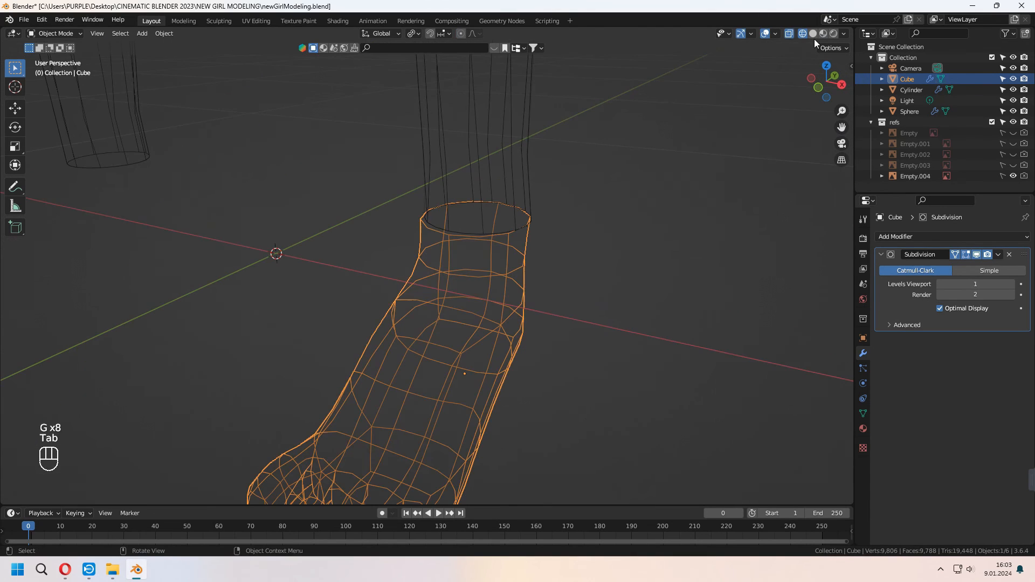
pyautogui.click(813, 33)
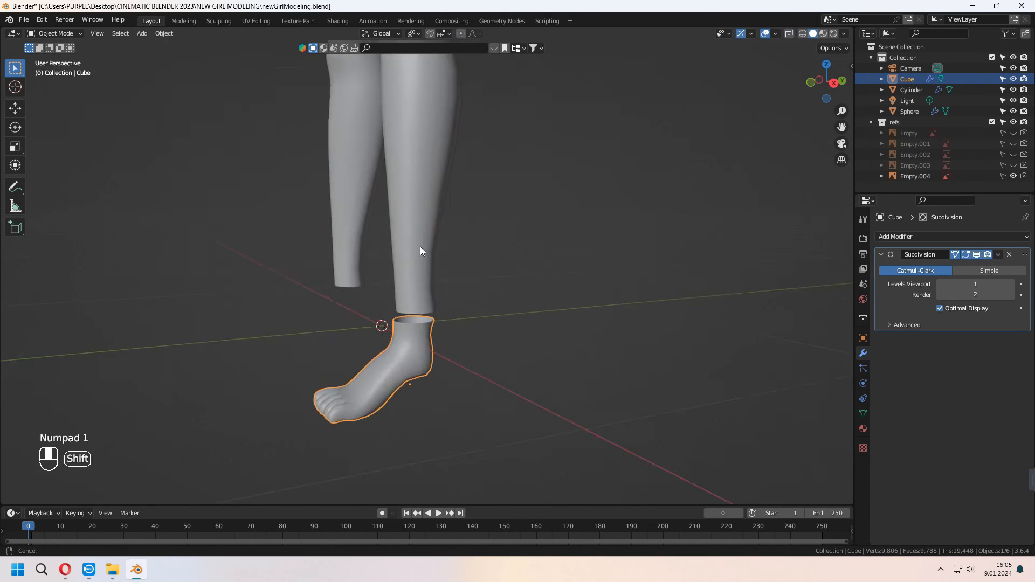
# - Check the vertex count of the leg's open bottom edge loop
pyautogui.press('Tab')
pyautogui.keyDown('shift'); pyautogui.moveTo(432, 379); pyautogui.dragTo(468, 282, button='middle'); pyautogui.keyUp('shift')
pyautogui.press('Tab')
pyautogui.click(413, 241)
pyautogui.press('Tab')
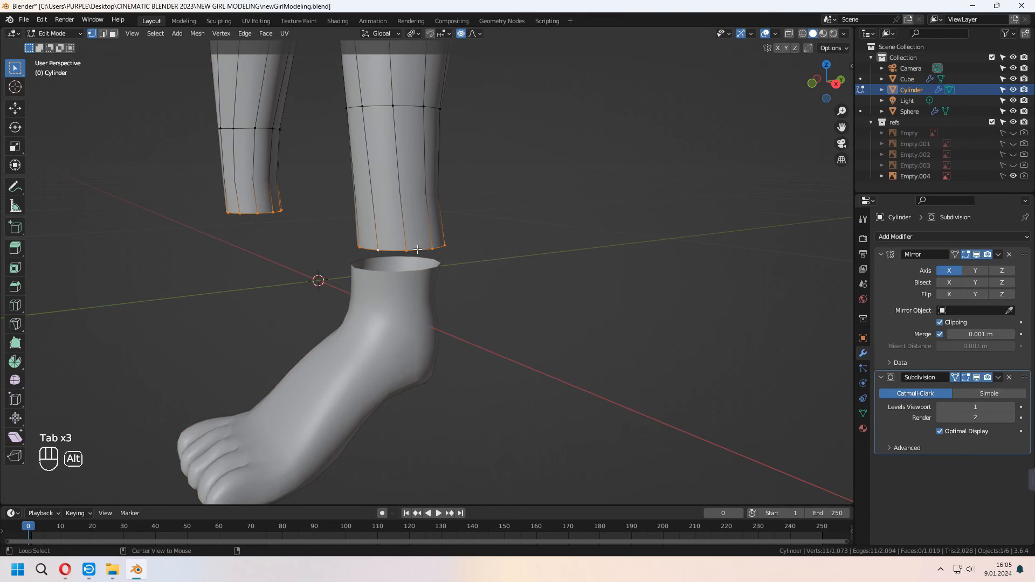
# - Merge two adjacent vertices on the back rim of the foot's ankle opening
pyautogui.press('Tab')
pyautogui.click(417, 284)
pyautogui.press('Tab')
pyautogui.scroll(3, 407, 306)
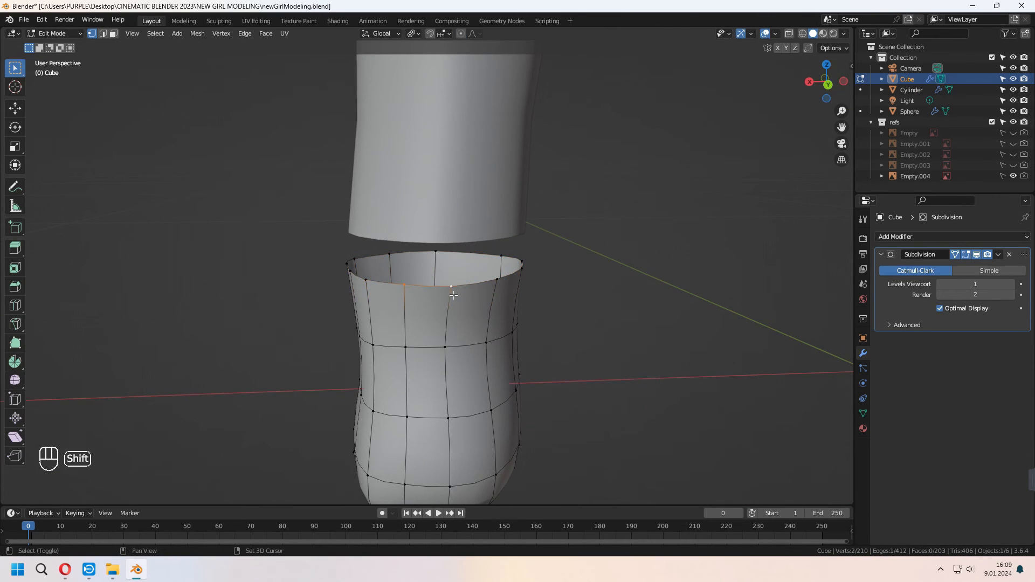
pyautogui.moveTo(454, 296); pyautogui.dragTo(455, 294, button='middle')
pyautogui.press('m')
pyautogui.click(456, 295)
pyautogui.press('Tab')
# - Join the foot object into the body mesh and open the combined mesh for editing
pyautogui.moveTo(480, 330); pyautogui.dragTo(442, 326, button='middle')
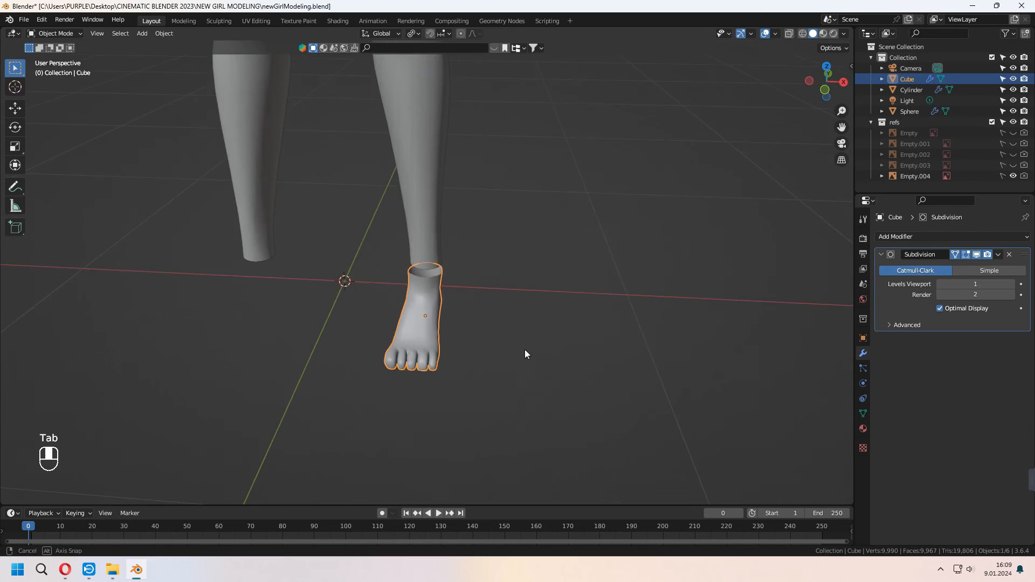
pyautogui.keyDown('shift'); pyautogui.click(443, 254); pyautogui.keyUp('shift')
pyautogui.hotkey('ctrl', 'j')
pyautogui.scroll(3, 486, 318)
pyautogui.press('Tab')
# - Bridge the leg's bottom loop to the ankle's rim loop with LoopTools and smooth the joined vertices
pyautogui.moveTo(442, 326); pyautogui.dragTo(481, 324, button='middle')
pyautogui.keyDown('alt'); pyautogui.keyDown('shift'); pyautogui.click(457, 261); pyautogui.keyUp('shift'); pyautogui.keyUp('alt')
pyautogui.rightClick(458, 263)
pyautogui.moveTo(457, 263)
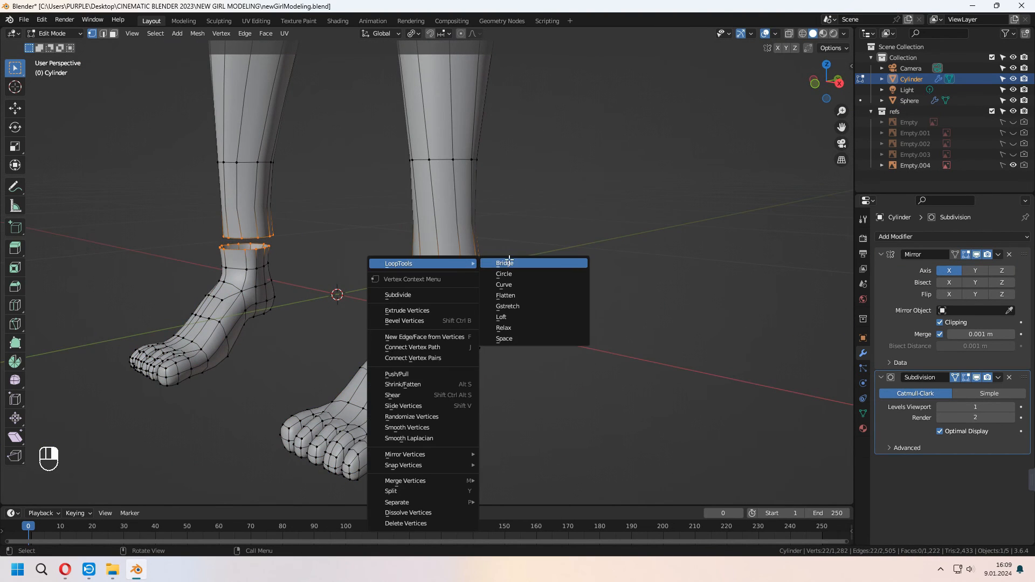
pyautogui.click(510, 263)
pyautogui.rightClick(470, 259)
pyautogui.click(454, 421)
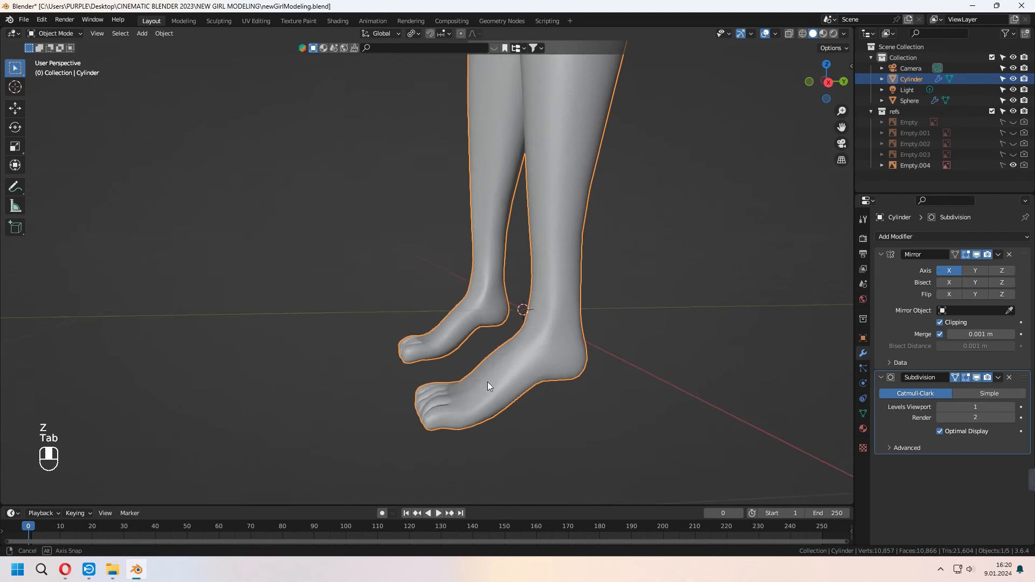
# - Save the Blender file
pyautogui.moveTo(489, 383); pyautogui.dragTo(592, 403, button='middle')
pyautogui.scroll(-5, 582, 373)
pyautogui.keyDown('shift'); pyautogui.moveTo(545, 330); pyautogui.dragTo(533, 410, button='middle'); pyautogui.keyUp('shift')
pyautogui.moveTo(534, 410); pyautogui.dragTo(525, 499, button='middle')
pyautogui.scroll(-2, 521, 391)
pyautogui.click(155, 495)
pyautogui.hotkey('ctrl', 's')
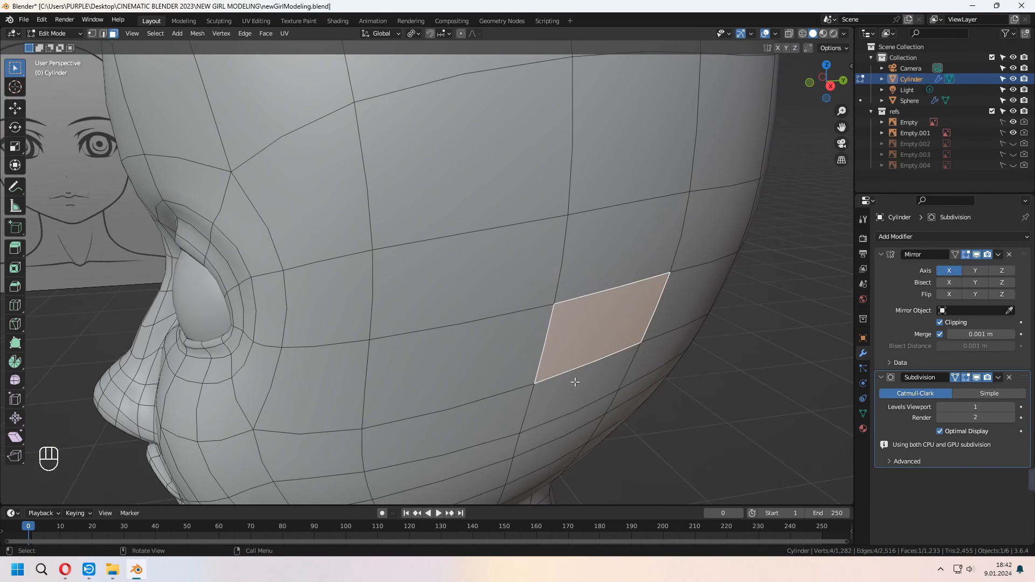
# - Delete the two stacked faces on the side of the head at the ear position
pyautogui.press('x')
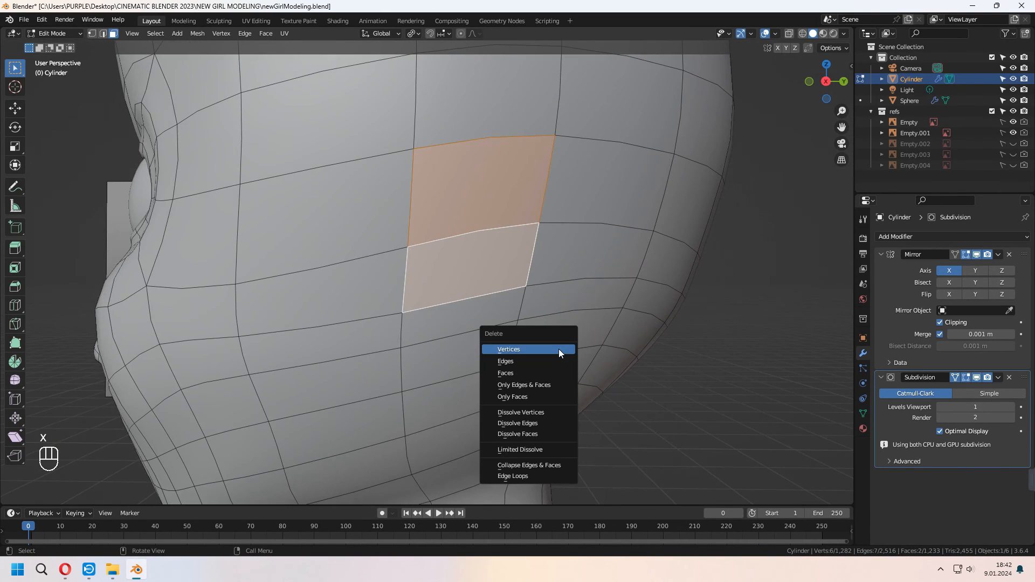
pyautogui.click(539, 372)
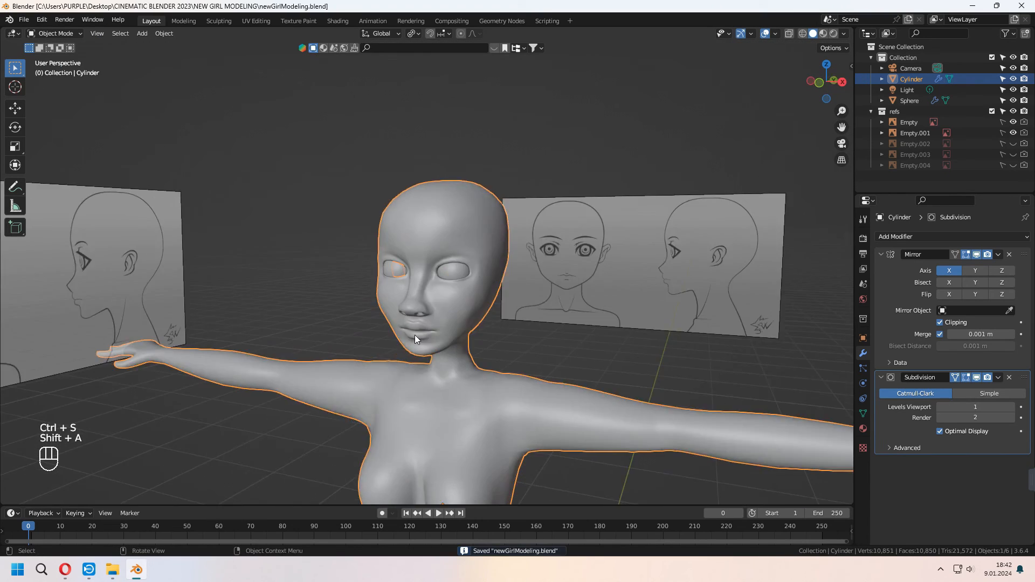
# - Add a new reference image from file in the front view
pyautogui.press('KP_1')
pyautogui.hotkey('shift', 'a')
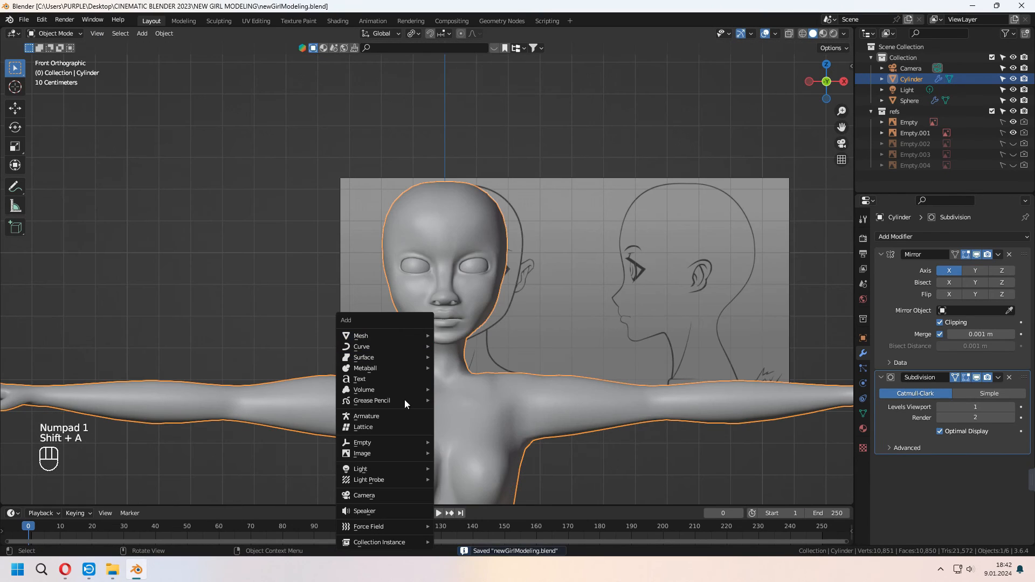
pyautogui.moveTo(389, 455)
pyautogui.click(448, 453)
pyautogui.doubleClick(384, 201)
pyautogui.doubleClick(456, 205)
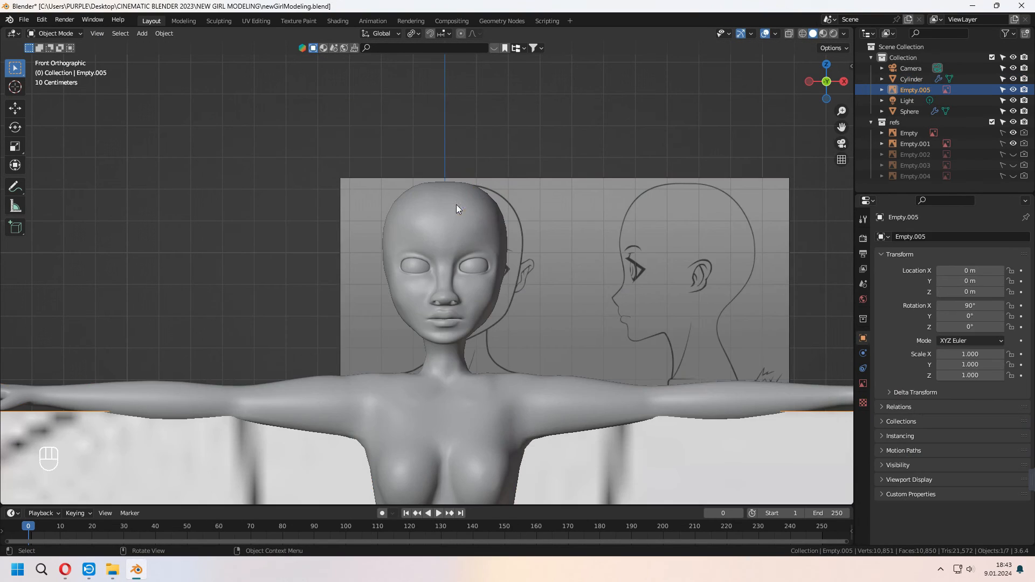
# - Scale the new reference image down to 0.047 and raise it along Z to 3.0054 m at head height
pyautogui.scroll(-10, 756, 394)
pyautogui.press('s')
pyautogui.click(448, 428)
pyautogui.press('g')
pyautogui.press('z')
pyautogui.click(448, 276)
pyautogui.press('KP_Decimal')
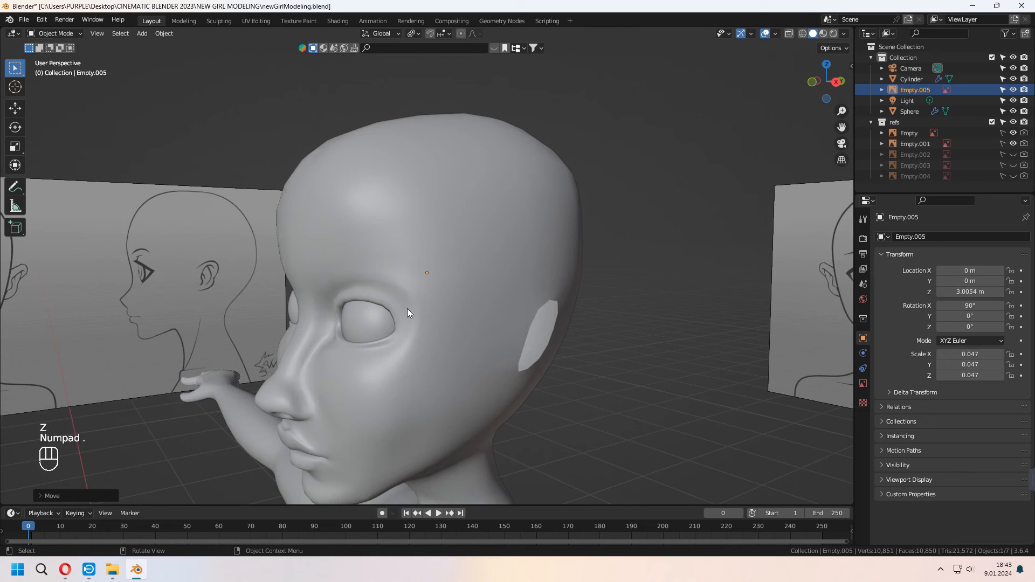
# - Rotate the ear reference image 90° about Z, scale it to 0.021 and fit it over the head's ear opening
pyautogui.press('r')
pyautogui.press('z')
pyautogui.press('KP_9')
pyautogui.press('KP_0')
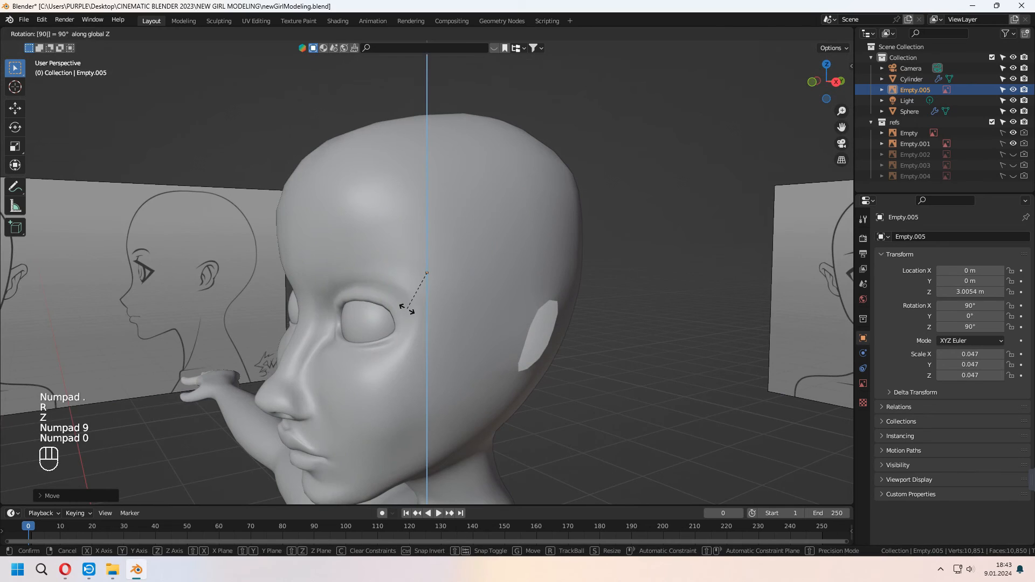
pyautogui.press('KP_Enter')
pyautogui.press('KP_3')
pyautogui.press('s')
pyautogui.scroll(5, 555, 340)
# - Add a plane, rotate it 90° about X and 90° about Z, and scale it down to the ear opening
pyautogui.hotkey('shift', 'a')
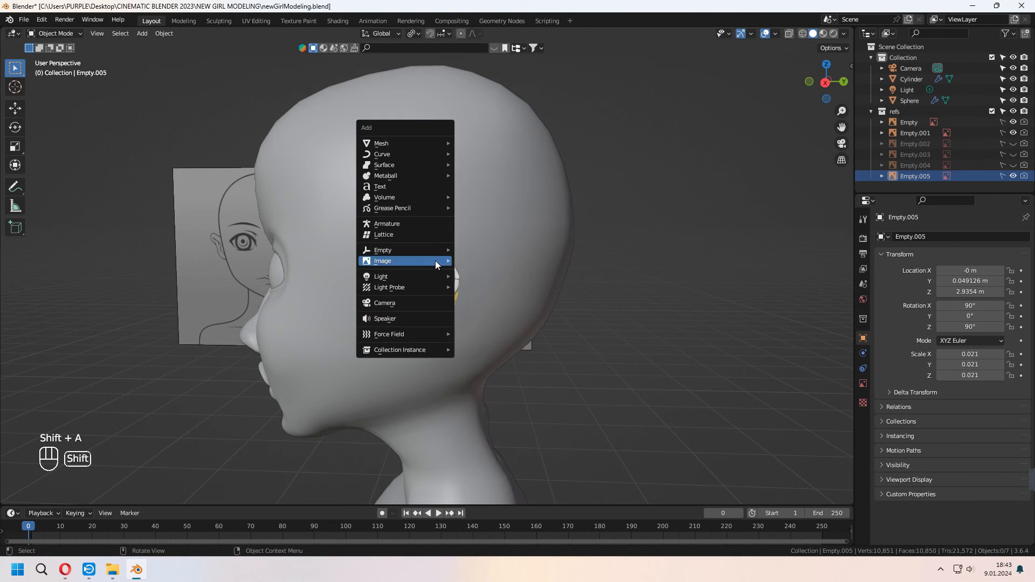
pyautogui.moveTo(404, 143)
pyautogui.click(507, 143)
pyautogui.press('r')
pyautogui.press('x')
pyautogui.press('KP_9')
pyautogui.press('KP_0')
pyautogui.press('KP_Enter')
pyautogui.press('r')
pyautogui.press('z')
pyautogui.press('KP_9')
pyautogui.press('KP_0')
pyautogui.press('KP_Enter')
pyautogui.press('s')
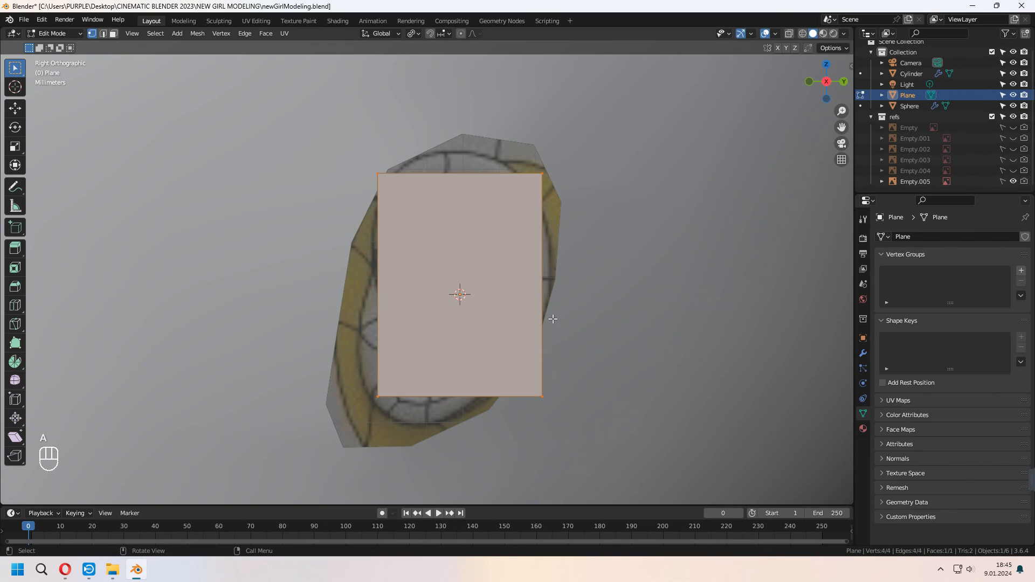
# - Merge the plane's vertices into a single vertex and move it to the lower outline of the ear reference
pyautogui.click(523, 342)
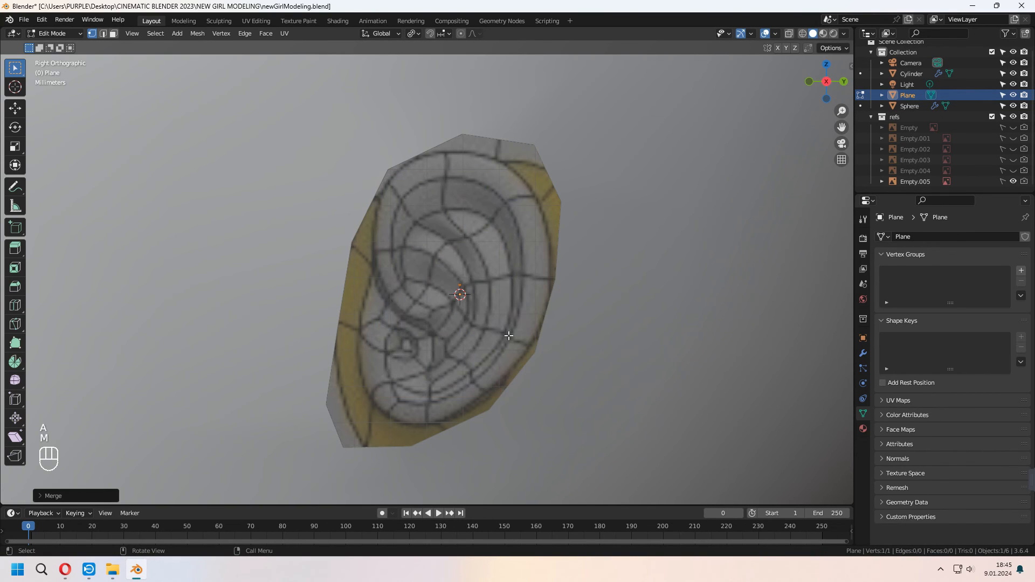
pyautogui.keyDown('shift'); pyautogui.moveTo(509, 335); pyautogui.dragTo(522, 317, button='middle'); pyautogui.keyUp('shift')
pyautogui.press('g')
pyautogui.click(436, 413)
pyautogui.scroll(1, 436, 414)
pyautogui.keyDown('shift'); pyautogui.moveTo(443, 389); pyautogui.dragTo(446, 337, button='middle'); pyautogui.keyUp('shift')
pyautogui.press('g')
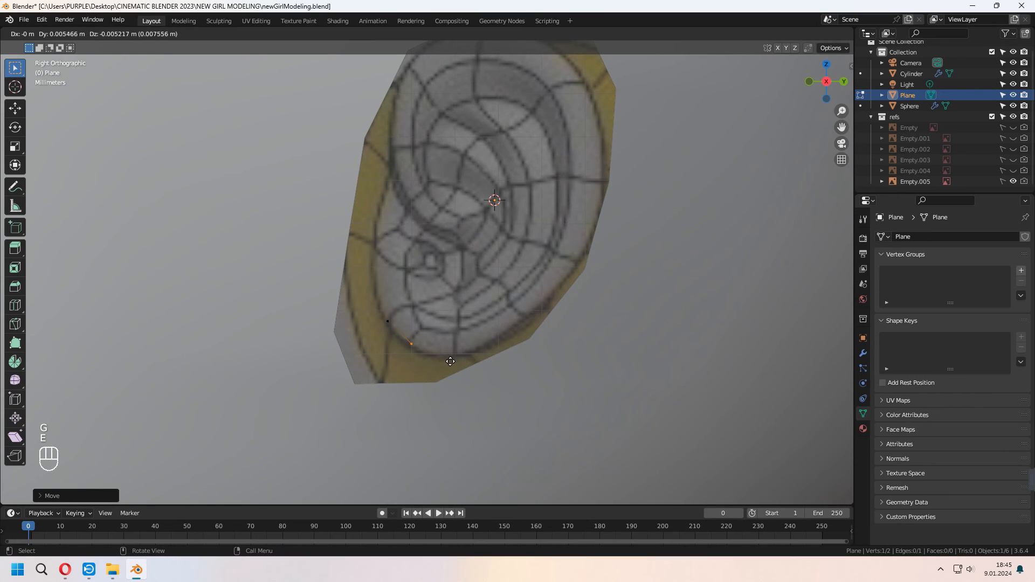
# - Extrude the vertex around the ear reference's outline, close the loop by merging its ends and fill it with a face
pyautogui.keyDown('shift'); pyautogui.moveTo(636, 255); pyautogui.dragTo(606, 362, button='middle'); pyautogui.keyUp('shift')
pyautogui.press('e')
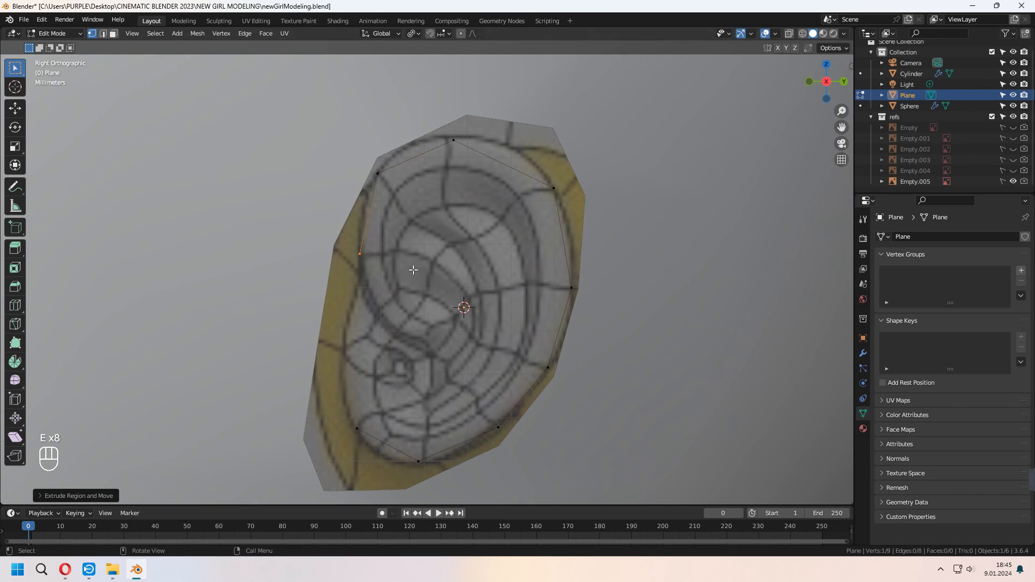
pyautogui.click(406, 437)
pyautogui.press('m')
pyautogui.press('a')
pyautogui.press('f')
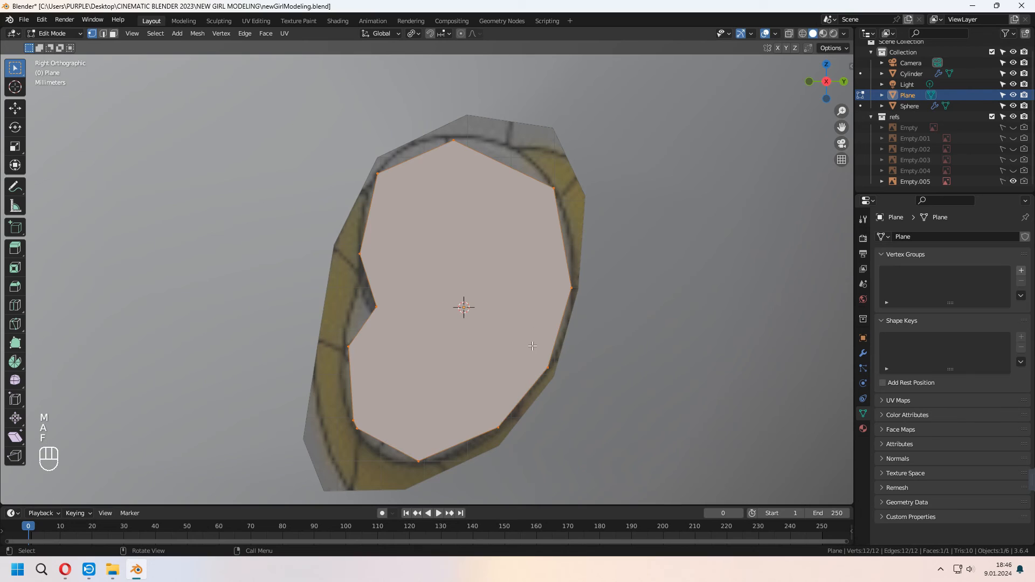
# - Turn on X-ray display and inset the ear face to create the outer rim ring
pyautogui.scroll(1, 545, 328)
pyautogui.click(791, 33)
pyautogui.press('a')
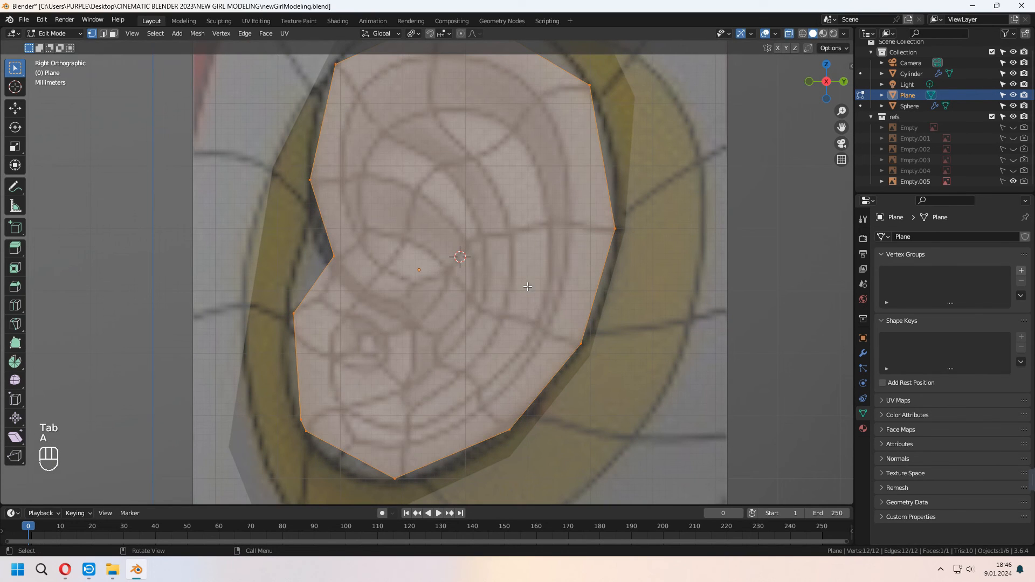
pyautogui.press('i')
pyautogui.click(659, 250)
# - Inset the ear's inner face a second time and shift it slightly down to match the reference
pyautogui.press('3')
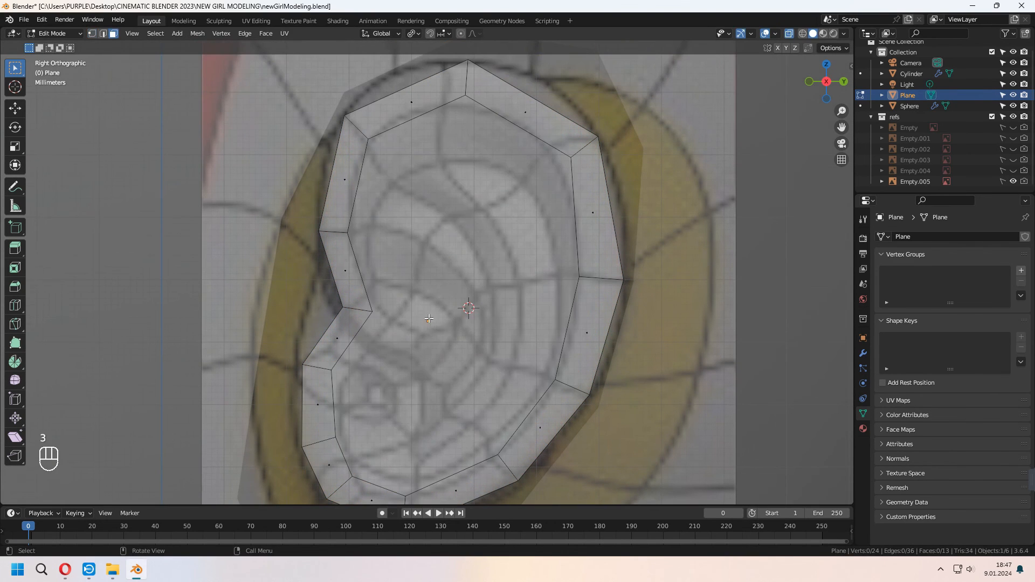
pyautogui.click(429, 319)
pyautogui.press('i')
pyautogui.click(676, 264)
pyautogui.press('g')
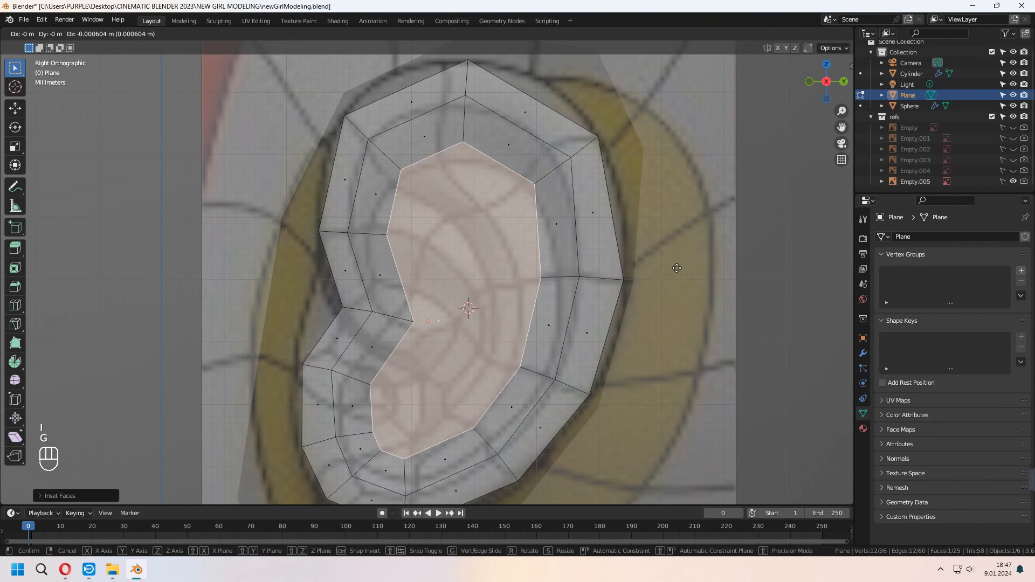
pyautogui.click(675, 272)
# - Move individual vertices of the two inset rings so they follow the reference's ear contours
pyautogui.press('1')
pyautogui.click(371, 437)
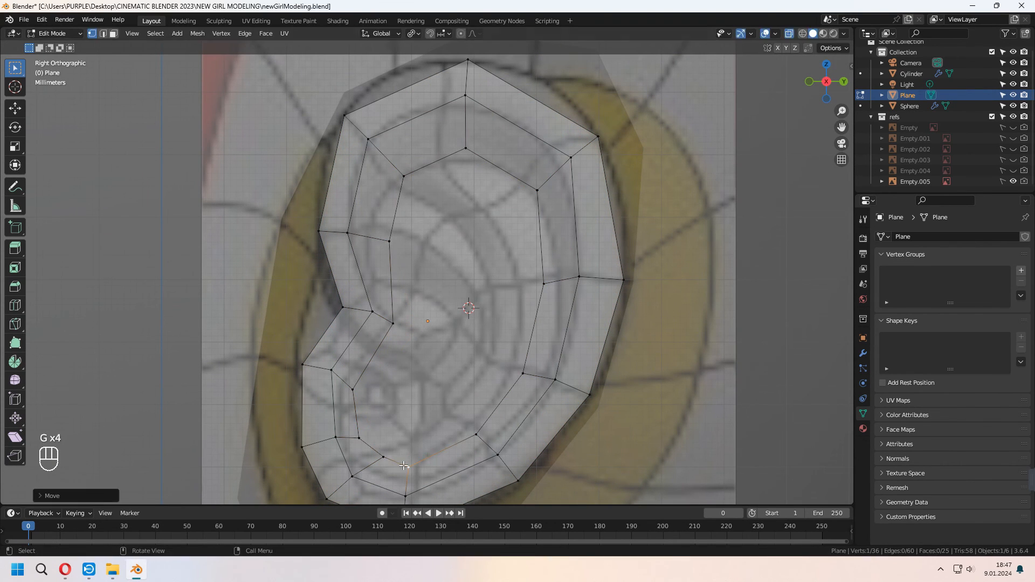
pyautogui.click(476, 434)
pyautogui.press('g')
pyautogui.click(479, 438)
pyautogui.click(372, 312)
pyautogui.press('g')
pyautogui.click(370, 314)
pyautogui.click(347, 230)
pyautogui.press('g')
pyautogui.click(361, 232)
pyautogui.click(353, 235)
pyautogui.press('g')
pyautogui.click(347, 230)
pyautogui.keyDown('shift'); pyautogui.moveTo(457, 408); pyautogui.dragTo(463, 351, button='middle'); pyautogui.keyUp('shift')
# - Knife-cut two curved edge lines down the inner ear face, tracing both sides of the inner ridge
pyautogui.press('k')
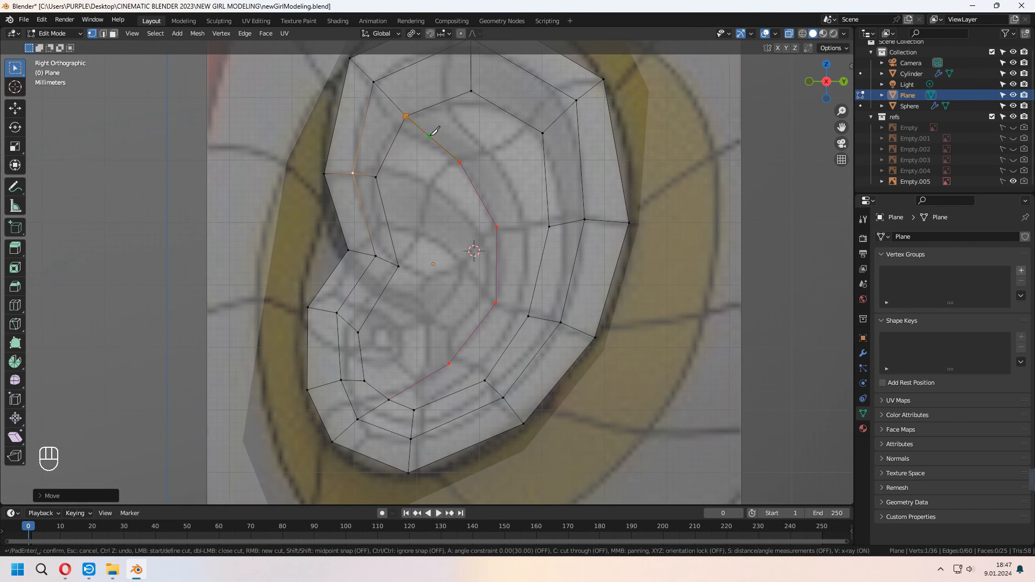
pyautogui.press('Return')
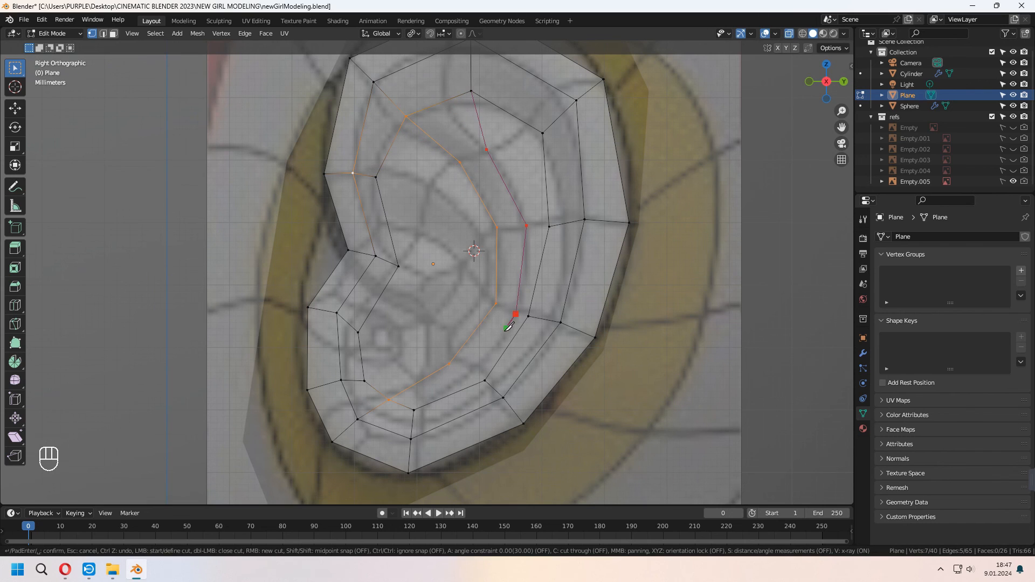
pyautogui.press('Return')
pyautogui.keyDown('shift'); pyautogui.moveTo(501, 362); pyautogui.dragTo(521, 353, button='middle'); pyautogui.keyUp('shift')
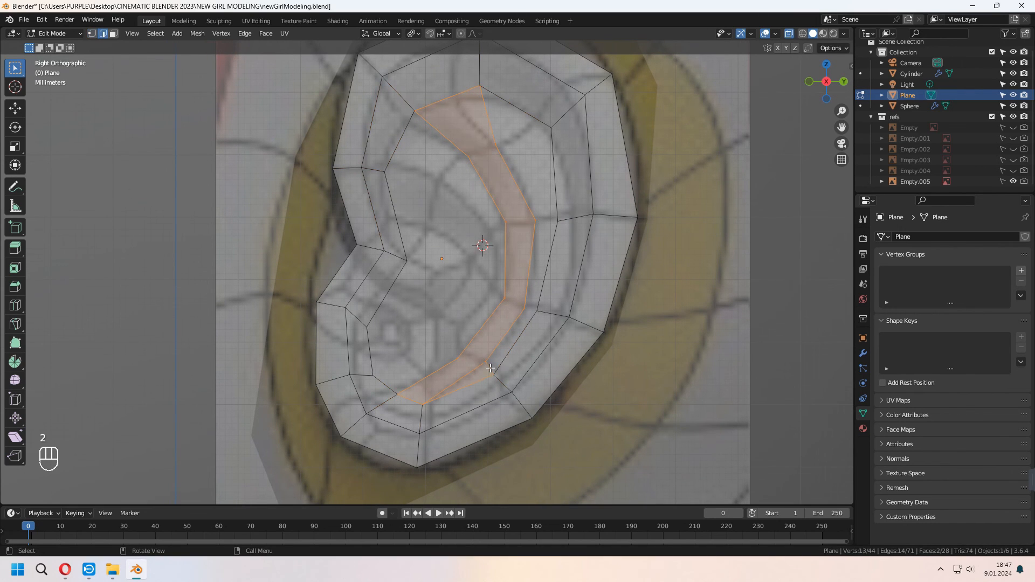
# - Dissolve the unneeded edge at the lower end of the inner ridge
pyautogui.click(491, 369)
pyautogui.press('x')
pyautogui.click(477, 417)
pyautogui.scroll(1, 481, 378)
pyautogui.keyDown('shift'); pyautogui.moveTo(492, 377); pyautogui.dragTo(481, 337, button='middle'); pyautogui.keyUp('shift')
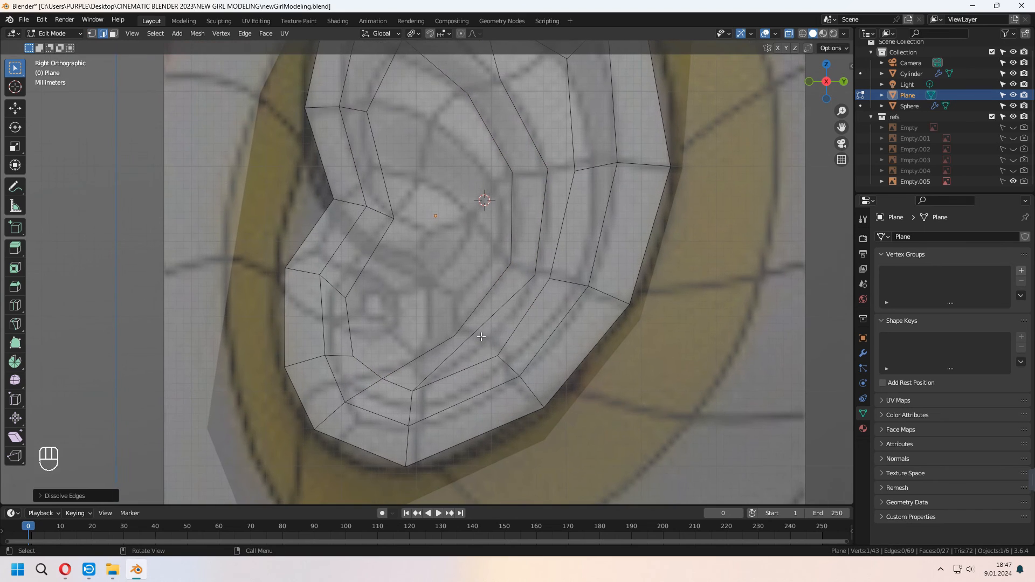
# - Subdivide the lower outer edge of the inner ridge and move the new vertex onto the reference curve
pyautogui.keyDown('shift'); pyautogui.click(535, 275); pyautogui.keyUp('shift')
pyautogui.rightClick(493, 330)
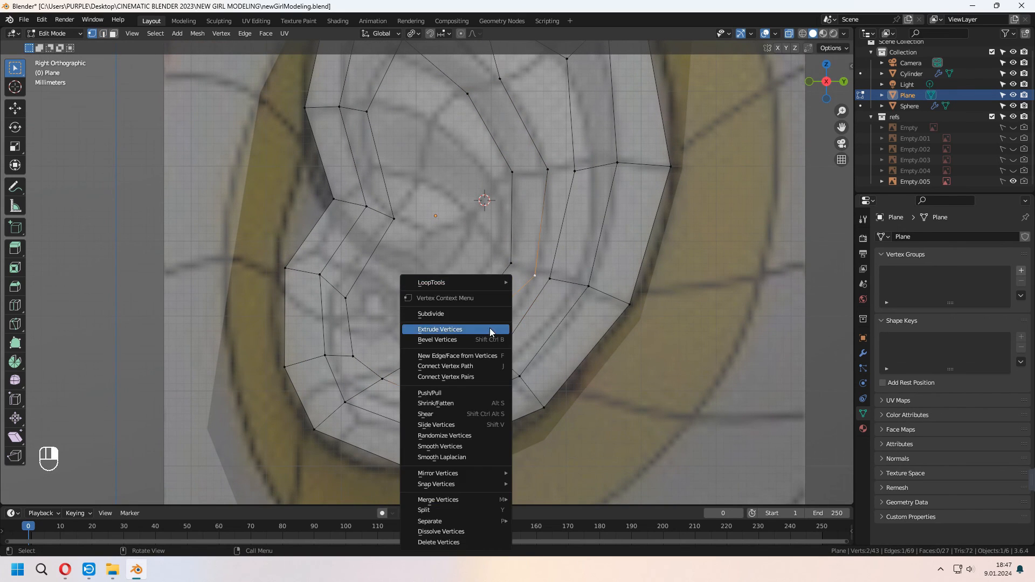
pyautogui.click(481, 326)
pyautogui.press('g')
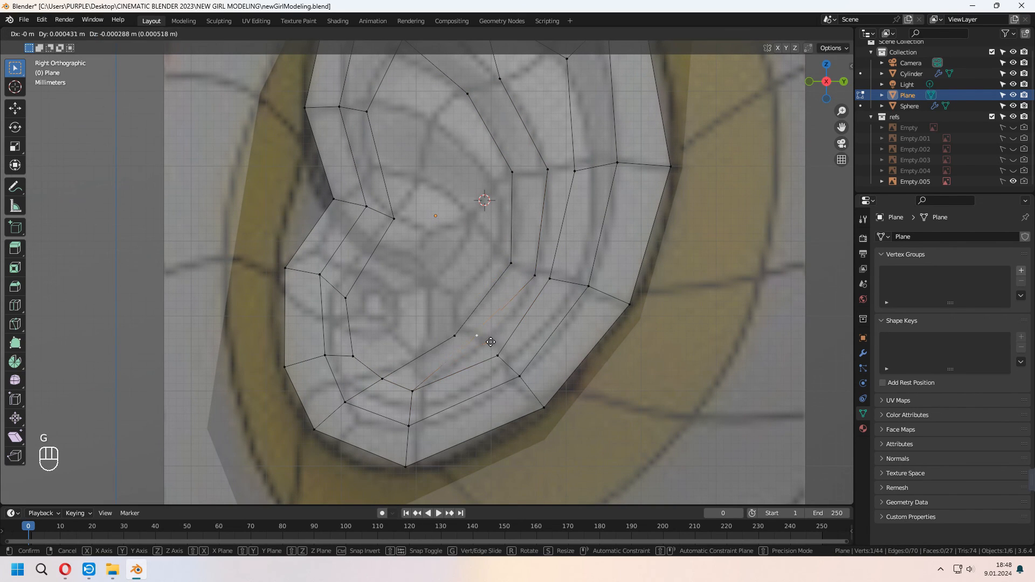
pyautogui.click(497, 347)
# - Knife-cut connecting edges across the inner ridge and new edge lines around the ear's central hollow, following the reference topology
pyautogui.keyDown('shift'); pyautogui.moveTo(524, 360); pyautogui.dragTo(532, 372, button='middle'); pyautogui.keyUp('shift')
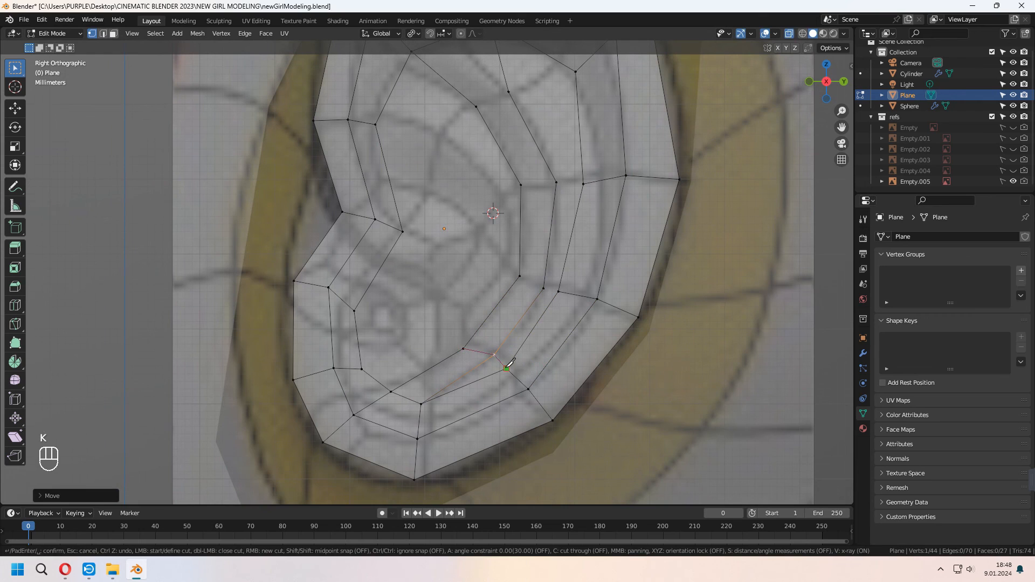
pyautogui.click(520, 185)
pyautogui.click(583, 184)
pyautogui.press('space')
pyautogui.press('k')
pyautogui.keyDown('shift'); pyautogui.moveTo(484, 107); pyautogui.dragTo(469, 172, button='middle'); pyautogui.keyUp('shift')
pyautogui.click(580, 180)
pyautogui.press('space')
pyautogui.press('k')
pyautogui.click(458, 220)
pyautogui.press('space')
pyautogui.press('k')
pyautogui.click(389, 407)
pyautogui.press('space')
pyautogui.press('k')
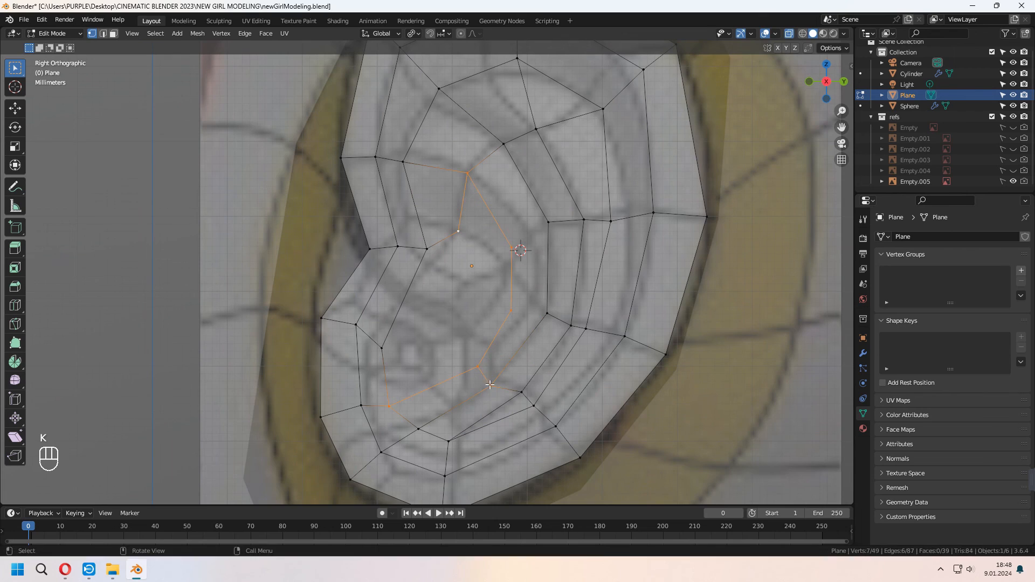
# - Slide an inner-ridge vertex along its edge, then cut and connect the ear canal area to match the reference
pyautogui.scroll(4, 485, 324)
pyautogui.click(604, 349)
pyautogui.press('g')
pyautogui.press('g')
pyautogui.scroll(-2, 599, 334)
pyautogui.keyDown('shift'); pyautogui.moveTo(507, 270); pyautogui.dragTo(493, 283, button='middle'); pyautogui.keyUp('shift')
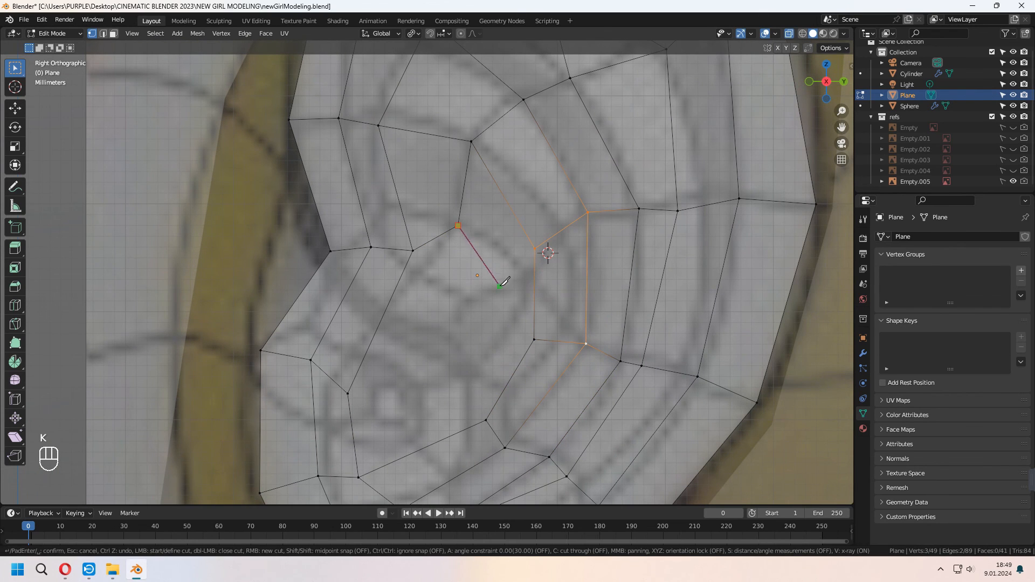
pyautogui.press('f')
pyautogui.scroll(-5, 512, 287)
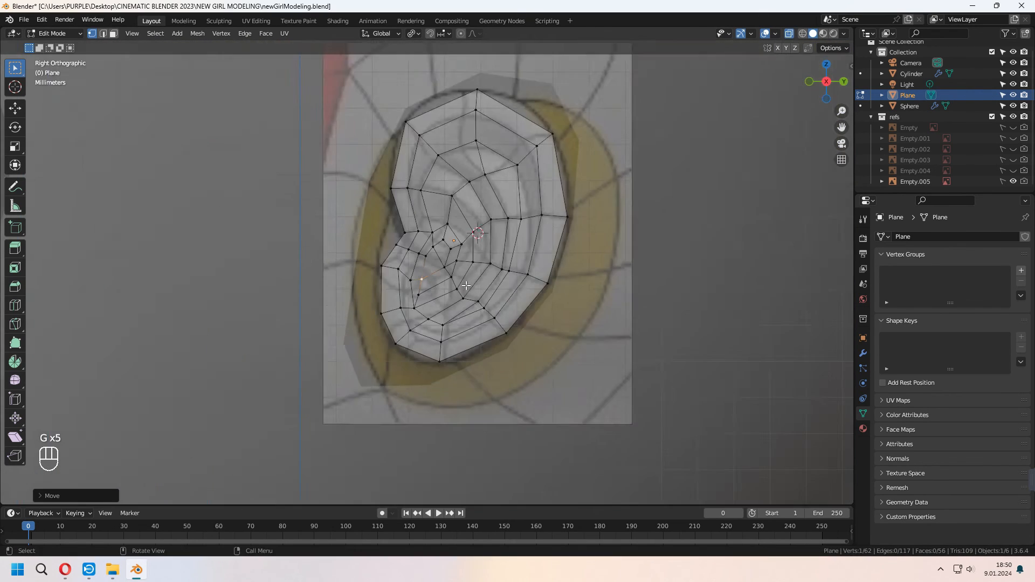
# - Extrude the ear's outer rim face ring outward, leaving out the faces at the front notch
pyautogui.moveTo(551, 270); pyautogui.dragTo(513, 287, button='middle')
pyautogui.scroll(-6, 513, 286)
pyautogui.keyDown('shift'); pyautogui.moveTo(485, 319); pyautogui.dragTo(585, 270, button='middle'); pyautogui.keyUp('shift')
pyautogui.moveTo(585, 269); pyautogui.dragTo(598, 268, button='middle')
pyautogui.scroll(3, 523, 293)
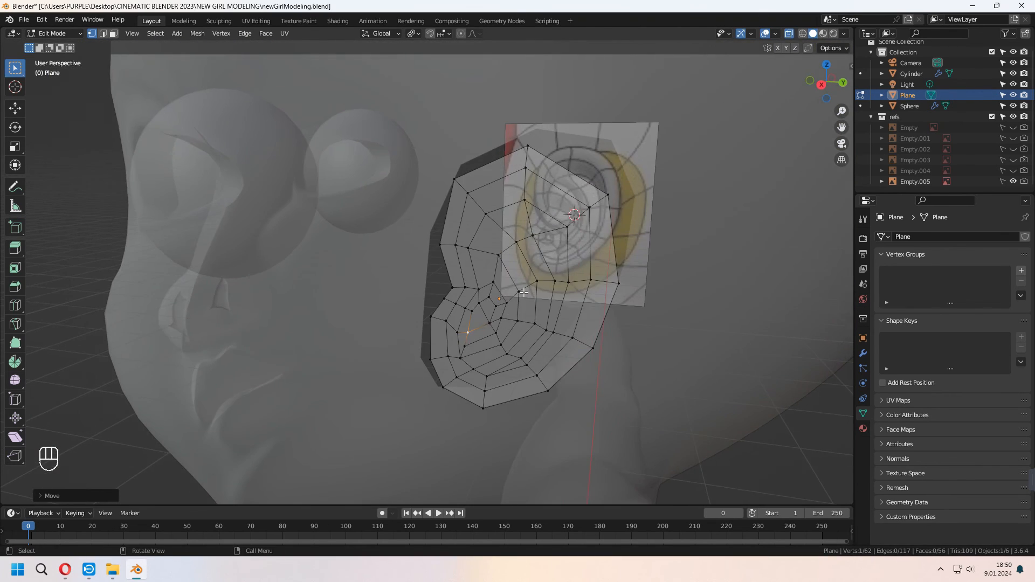
pyautogui.keyDown('alt'); pyautogui.click(595, 203); pyautogui.keyUp('alt')
pyautogui.moveTo(594, 203); pyautogui.dragTo(599, 199, button='middle')
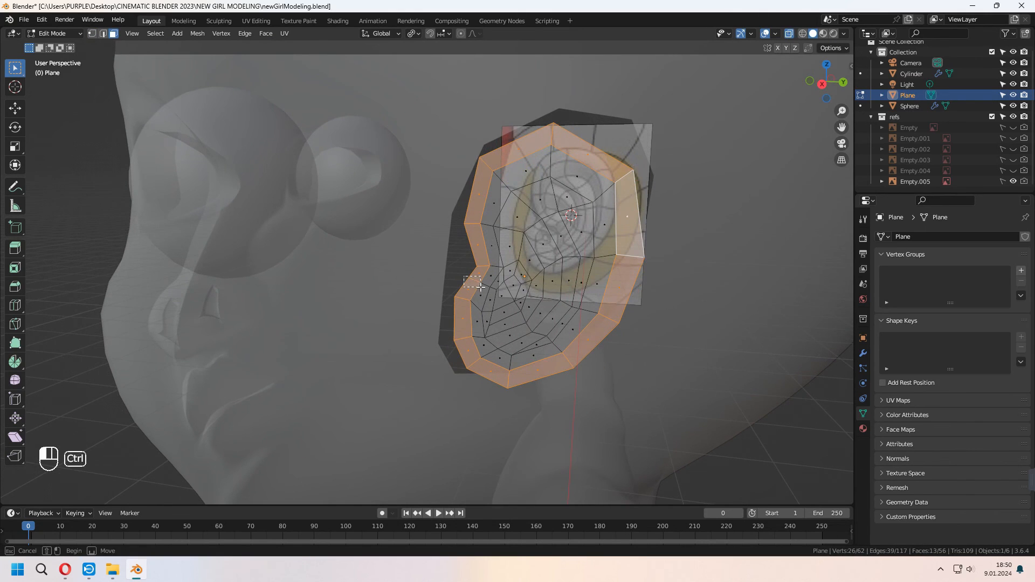
pyautogui.keyDown('ctrl'); pyautogui.moveTo(480, 287); pyautogui.dragTo(481, 287); pyautogui.keyUp('ctrl')
pyautogui.press('KP_Decimal')
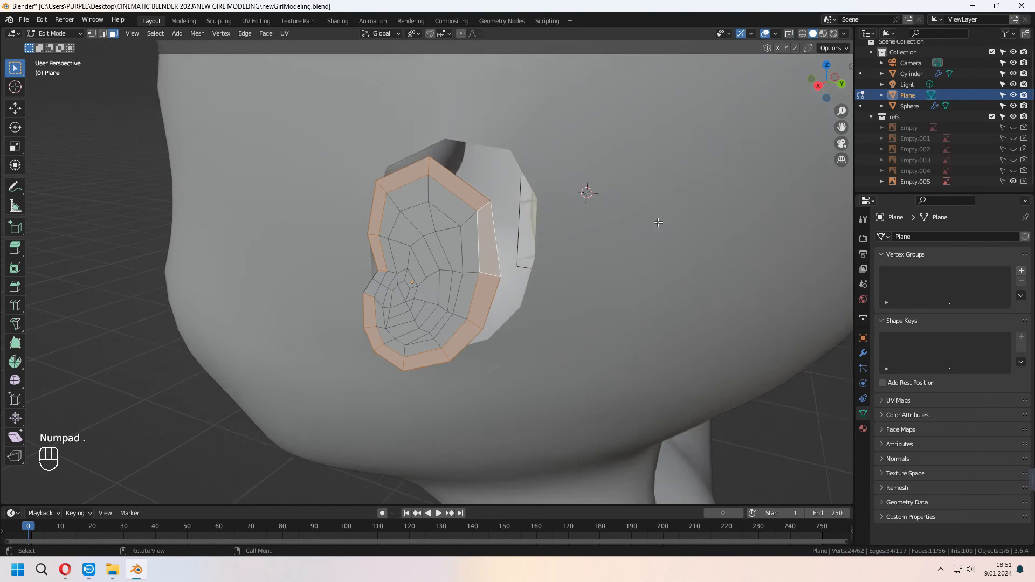
pyautogui.press('e')
pyautogui.click(585, 278)
# - Select the faces along the curved inner ridge and its two upper branches and extrude them outward
pyautogui.moveTo(585, 277); pyautogui.dragTo(649, 294, button='middle')
pyautogui.press('KP_3')
pyautogui.click(332, 162)
pyautogui.keyDown('shift'); pyautogui.click(368, 194); pyautogui.keyUp('shift')
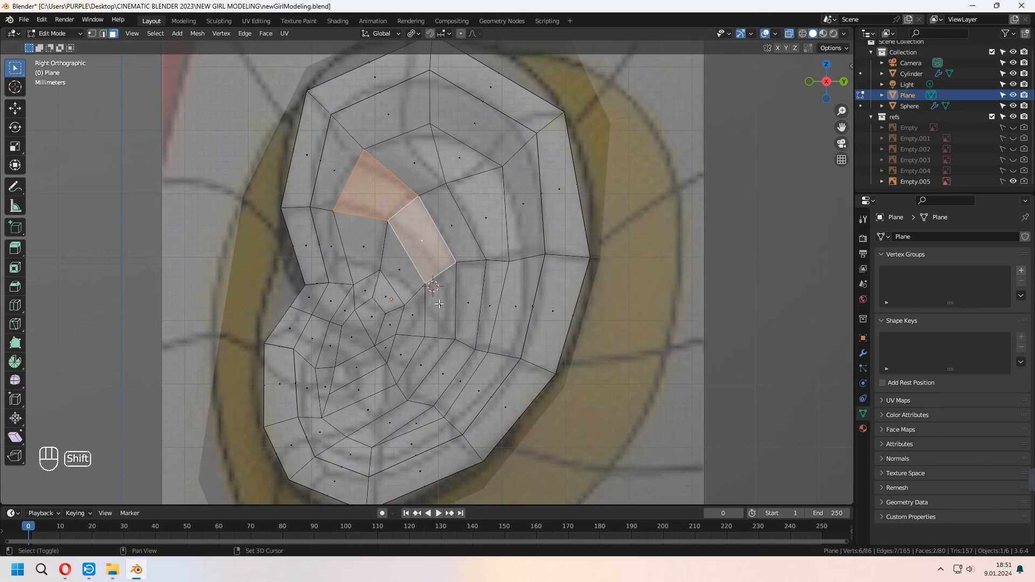
pyautogui.keyDown('shift'); pyautogui.click(439, 304); pyautogui.keyUp('shift')
pyautogui.keyDown('shift'); pyautogui.click(421, 365); pyautogui.keyUp('shift')
pyautogui.keyDown('shift'); pyautogui.click(372, 408); pyautogui.keyUp('shift')
pyautogui.moveTo(507, 275); pyautogui.dragTo(460, 282, button='middle')
pyautogui.keyDown('shift'); pyautogui.click(407, 129); pyautogui.keyUp('shift')
pyautogui.keyDown('shift'); pyautogui.click(463, 134); pyautogui.keyUp('shift')
pyautogui.press('e')
pyautogui.click(583, 219)
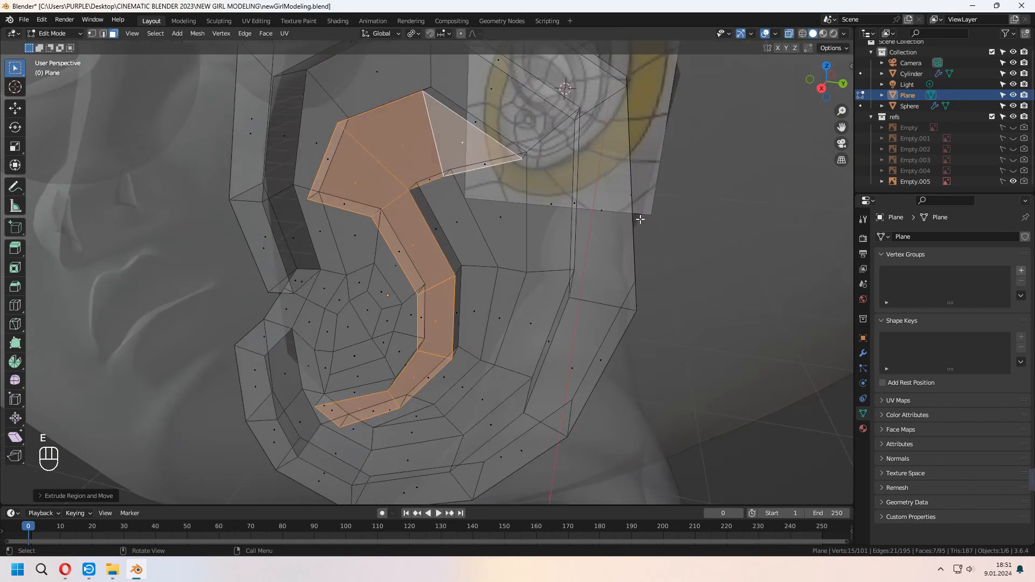
# - Extrude the ear canal face inward and scale it
pyautogui.moveTo(404, 315); pyautogui.dragTo(442, 319, button='middle')
pyautogui.click(353, 313)
pyautogui.moveTo(364, 315)
pyautogui.keyDown('shift'); pyautogui.mouseDown(button='middle')
pyautogui.moveTo(367, 307)
pyautogui.moveTo(357, 308)
pyautogui.mouseUp(button='middle'); pyautogui.keyUp('shift')
pyautogui.press('e')
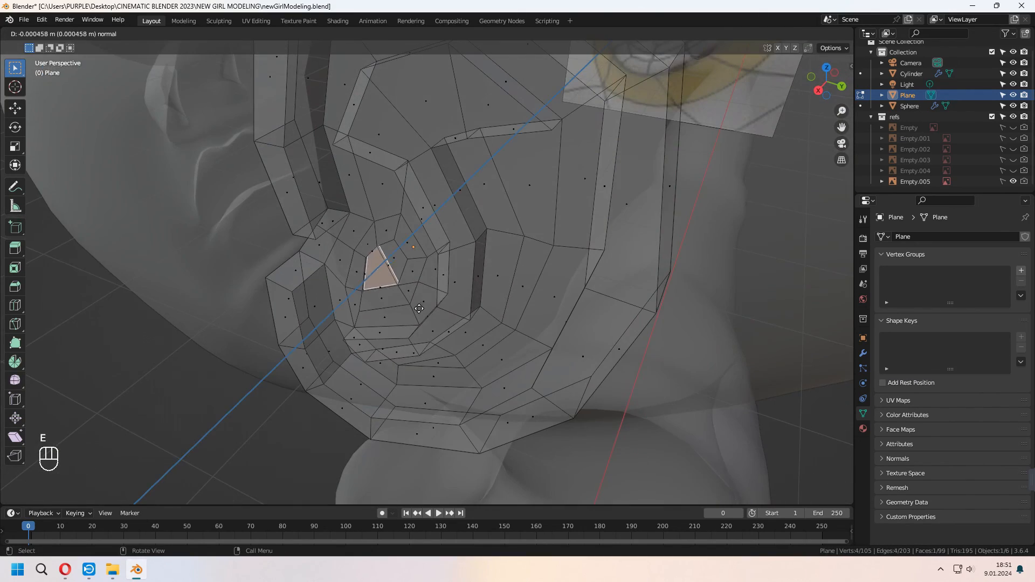
pyautogui.click(442, 294)
pyautogui.press('s')
pyautogui.moveTo(442, 293); pyautogui.dragTo(459, 256, button='middle')
pyautogui.click(490, 263)
# - Move the extruded ear canal face along Y and then along X to deepen the ear hole
pyautogui.press('g')
pyautogui.press('y')
pyautogui.click(483, 264)
pyautogui.press('g')
pyautogui.press('x')
pyautogui.click(415, 278)
# - Add a level 1 subdivision surface to the ear and shade it smooth
pyautogui.press('Tab')
pyautogui.scroll(-6, 474, 271)
pyautogui.hotkey('ctrl', '1')
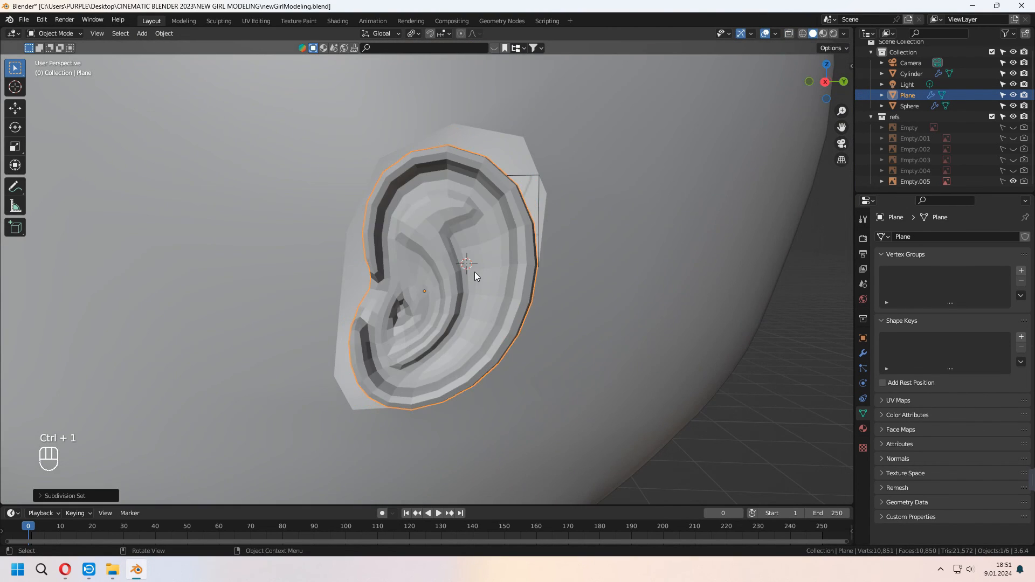
pyautogui.rightClick(471, 316)
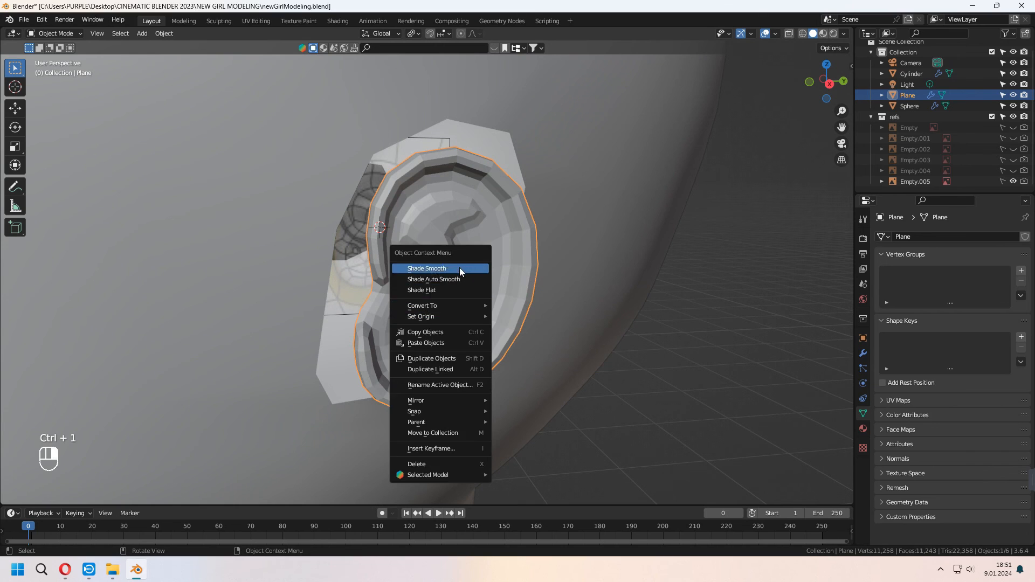
pyautogui.click(459, 267)
# - Show the ear's Subdivision modifier result on the editing cage while in Edit Mode
pyautogui.click(863, 355)
pyautogui.moveTo(464, 356)
pyautogui.mouseDown(button='middle')
pyautogui.moveTo(486, 366)
pyautogui.moveTo(448, 365)
pyautogui.mouseUp(button='middle')
pyautogui.scroll(4, 448, 365)
pyautogui.press('Tab')
pyautogui.click(956, 254)
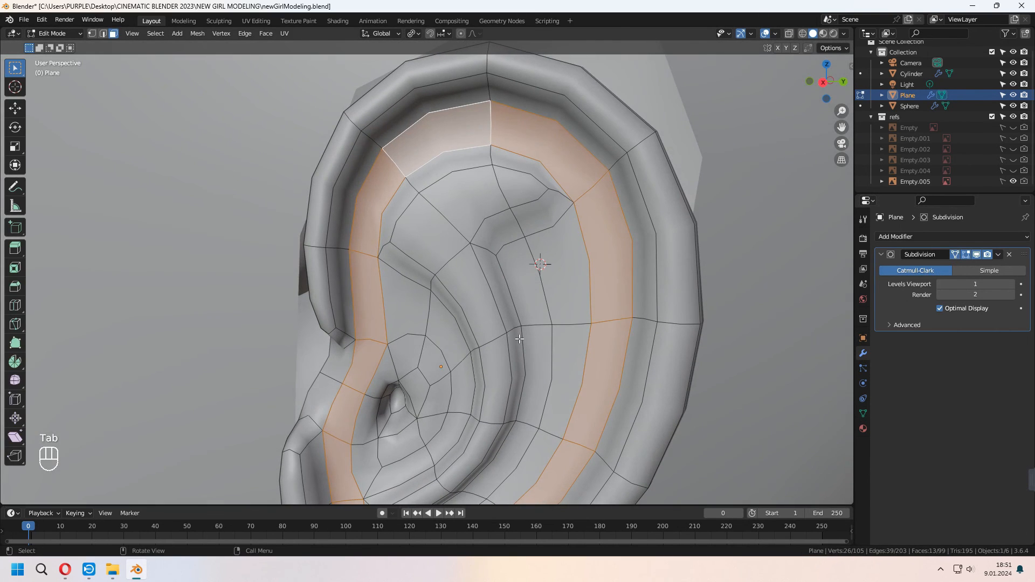
# - Reposition the vertices of the ear's upper inner area in the side view and along X to refine its shape
pyautogui.keyDown('shift'); pyautogui.click(382, 149); pyautogui.keyUp('shift')
pyautogui.moveTo(383, 149); pyautogui.dragTo(442, 238, button='middle')
pyautogui.press('g')
pyautogui.rightClick(420, 215)
pyautogui.press('KP_3')
pyautogui.press('g')
pyautogui.click(433, 235)
pyautogui.press('g')
pyautogui.press('x')
pyautogui.click(389, 237)
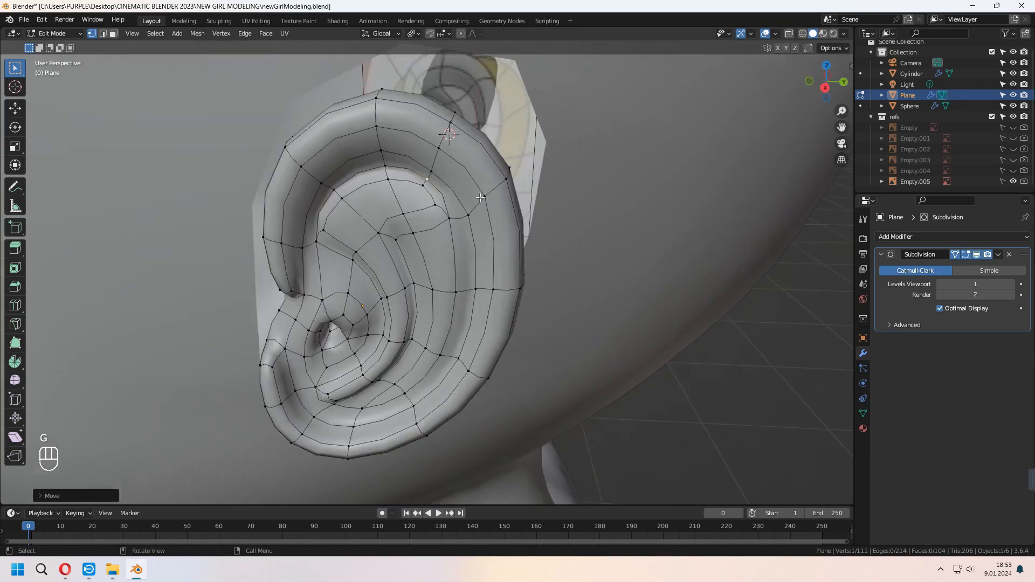
# - Refine the ear's inner folds by moving individual vertices along Z and a front-edge vertex along Y
pyautogui.moveTo(388, 377); pyautogui.dragTo(419, 384, button='middle')
pyautogui.press('g')
pyautogui.press('z')
pyautogui.click(419, 348)
pyautogui.click(345, 376)
pyautogui.press('g')
pyautogui.press('z')
pyautogui.click(370, 353)
pyautogui.click(303, 295)
pyautogui.press('g')
pyautogui.press('y')
pyautogui.click(336, 324)
# - Scale the selected part of the ear mesh to adjust its thickness
pyautogui.moveTo(335, 324); pyautogui.dragTo(720, 399, button='middle')
pyautogui.click(537, 255)
pyautogui.press('s')
pyautogui.click(693, 310)
pyautogui.moveTo(692, 310); pyautogui.dragTo(584, 266, button='middle')
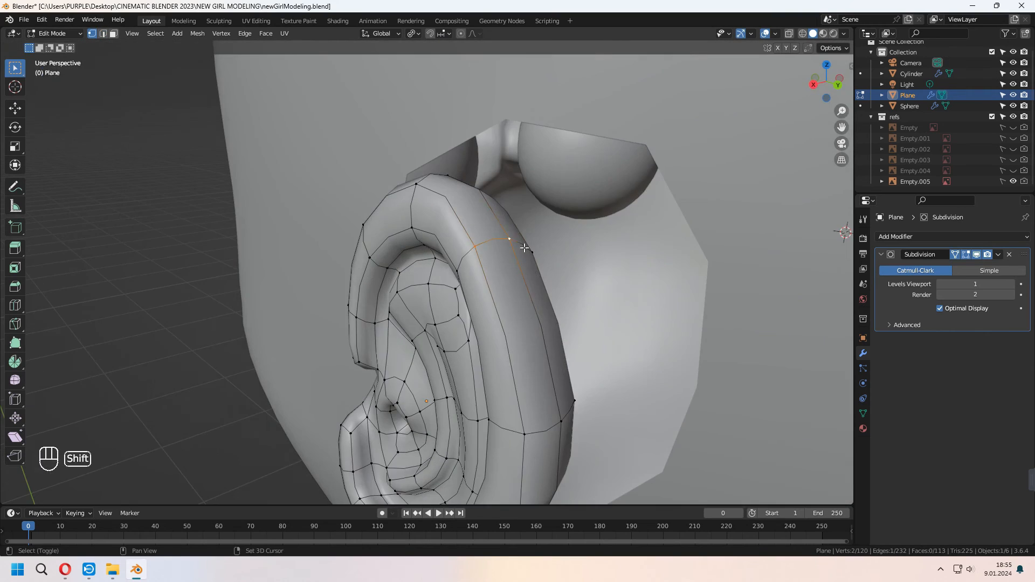
# - Move the vertices of the ear's upper front rim in the side view to shape the slope toward the pointed tip
pyautogui.press('KP_3')
pyautogui.moveTo(612, 143); pyautogui.dragTo(602, 237, button='middle')
pyautogui.keyDown('shift'); pyautogui.click(452, 156); pyautogui.keyUp('shift')
pyautogui.keyDown('shift'); pyautogui.click(438, 167); pyautogui.keyUp('shift')
pyautogui.press('KP_3')
pyautogui.press('g')
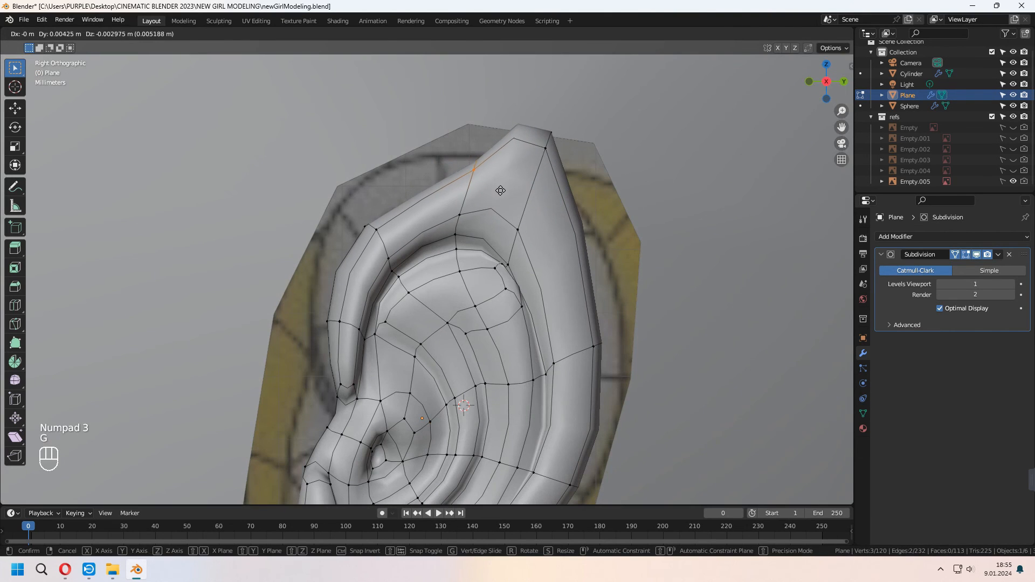
pyautogui.click(501, 190)
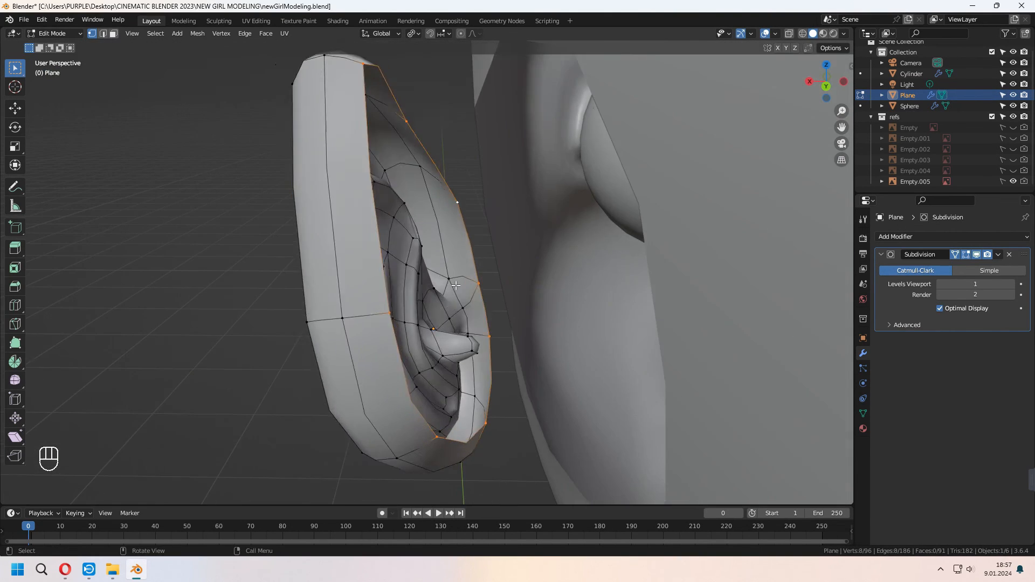
# - Merge the selected vertices around the ear's open back edge
pyautogui.press('Tab')
pyautogui.press('Tab')
pyautogui.moveTo(492, 286); pyautogui.dragTo(336, 187, button='middle')
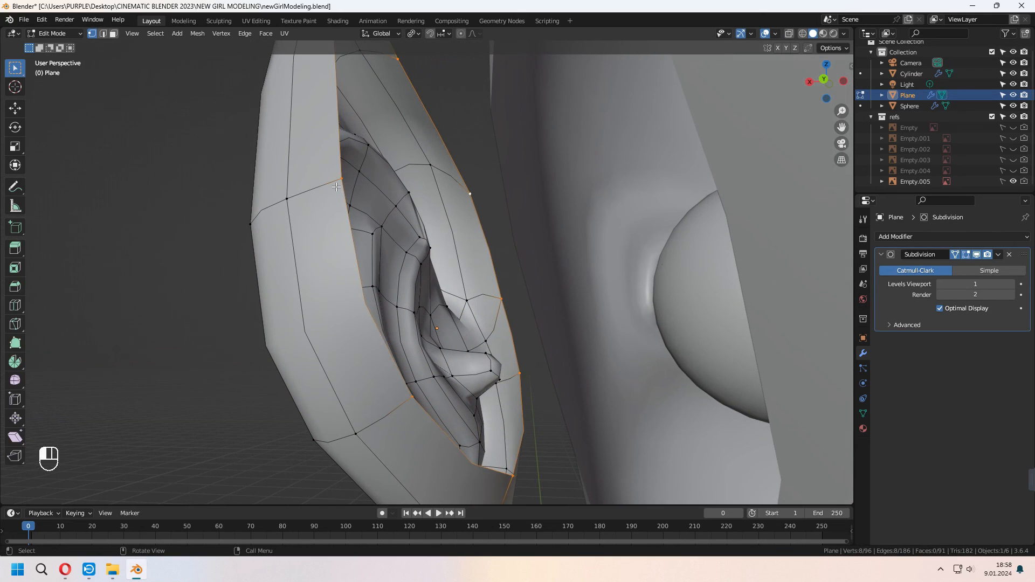
pyautogui.press('m')
pyautogui.click(407, 402)
# - Select the edge loop running across the middle of the ear from the canal to the back rim
pyautogui.keyDown('alt'); pyautogui.click(412, 327); pyautogui.keyUp('alt')
pyautogui.moveTo(412, 327); pyautogui.dragTo(377, 363, button='middle')
pyautogui.scroll(-6, 410, 367)
pyautogui.keyDown('alt'); pyautogui.click(435, 279); pyautogui.keyUp('alt')
pyautogui.moveTo(435, 279); pyautogui.dragTo(572, 308, button='middle')
pyautogui.scroll(2, 485, 345)
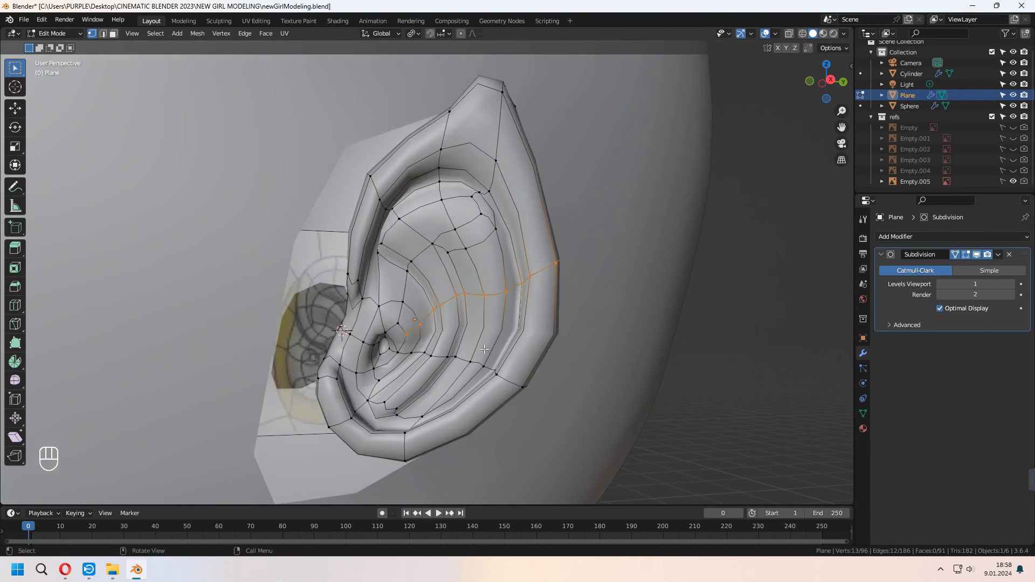
pyautogui.moveTo(480, 348); pyautogui.dragTo(550, 355, button='middle')
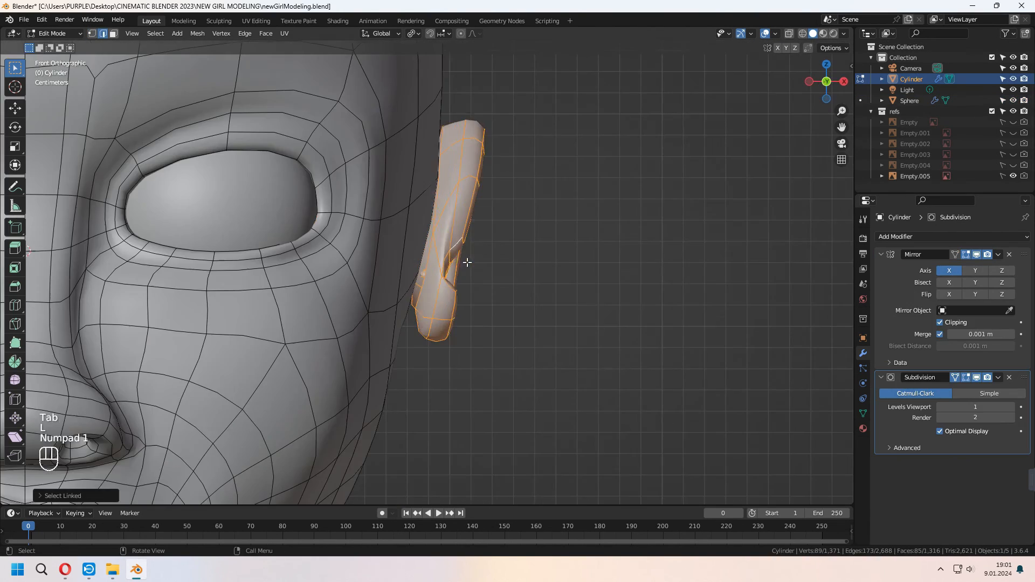
# - Move the whole linked ear mesh into position beside the head in the front view
pyautogui.press('g')
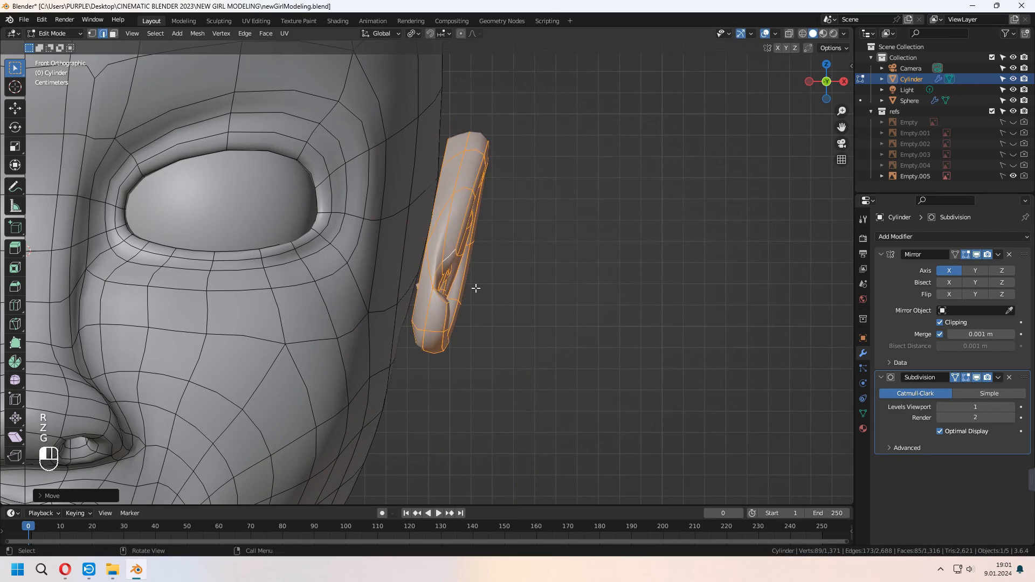
pyautogui.click(474, 287)
pyautogui.moveTo(474, 286); pyautogui.dragTo(257, 302, button='middle')
# - Merge a vertex on the ear's back edge with the neighbouring vertex of the head opening
pyautogui.press('1')
pyautogui.scroll(4, 270, 295)
pyautogui.moveTo(439, 290); pyautogui.dragTo(458, 283, button='middle')
pyautogui.click(487, 185)
pyautogui.keyDown('shift'); pyautogui.click(553, 221); pyautogui.keyUp('shift')
pyautogui.press('m')
pyautogui.click(560, 221)
pyautogui.moveTo(561, 221); pyautogui.dragTo(532, 334, button='middle')
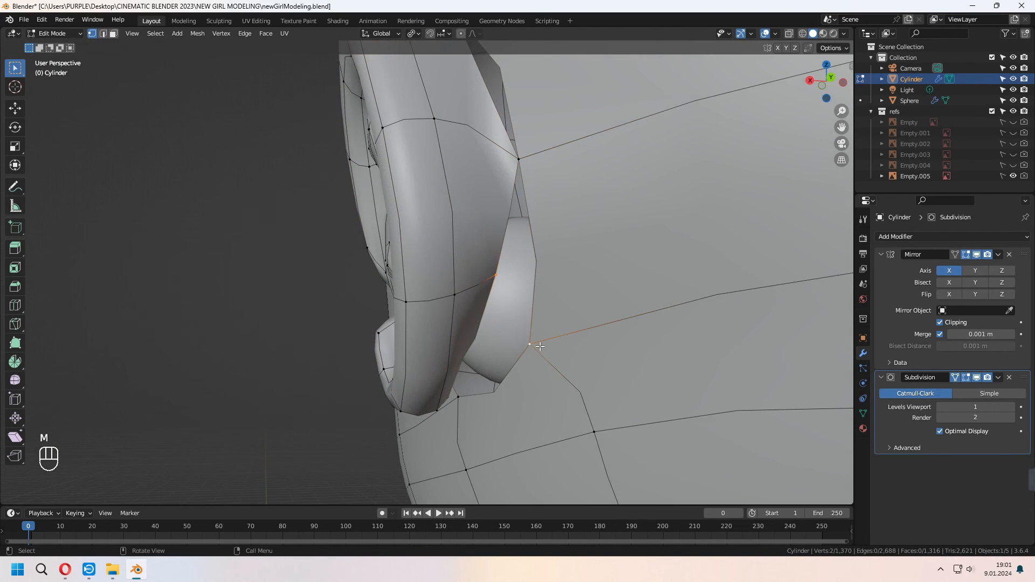
# - Merge two more pairs of ear and head vertices, working down the ear's lower back edge
pyautogui.press('m')
pyautogui.click(531, 366)
pyautogui.moveTo(530, 373); pyautogui.dragTo(453, 190, button='middle')
pyautogui.scroll(3, 474, 227)
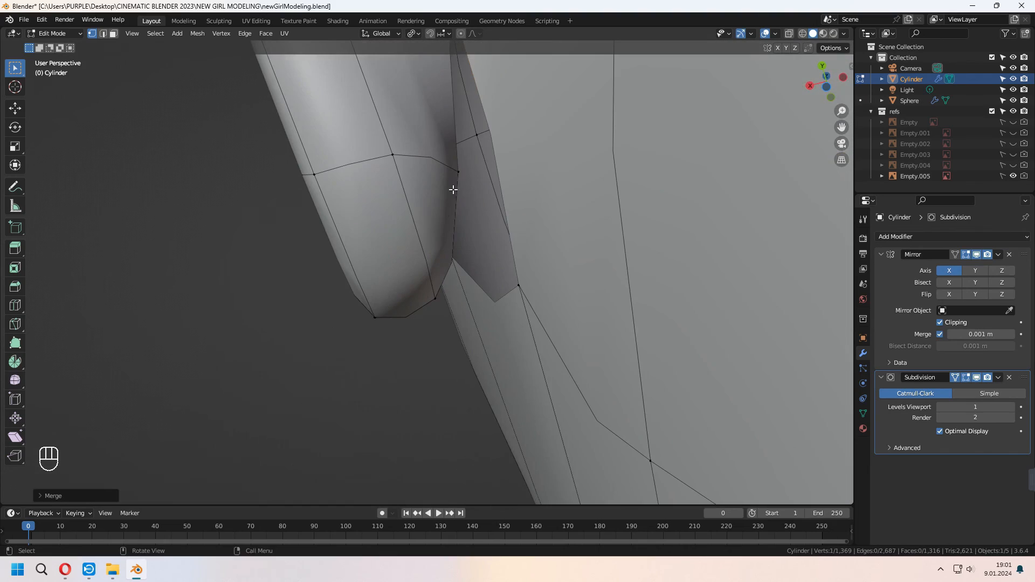
pyautogui.keyDown('shift'); pyautogui.click(526, 296); pyautogui.keyUp('shift')
pyautogui.press('m')
pyautogui.click(525, 296)
pyautogui.moveTo(526, 296); pyautogui.dragTo(485, 242, button='middle')
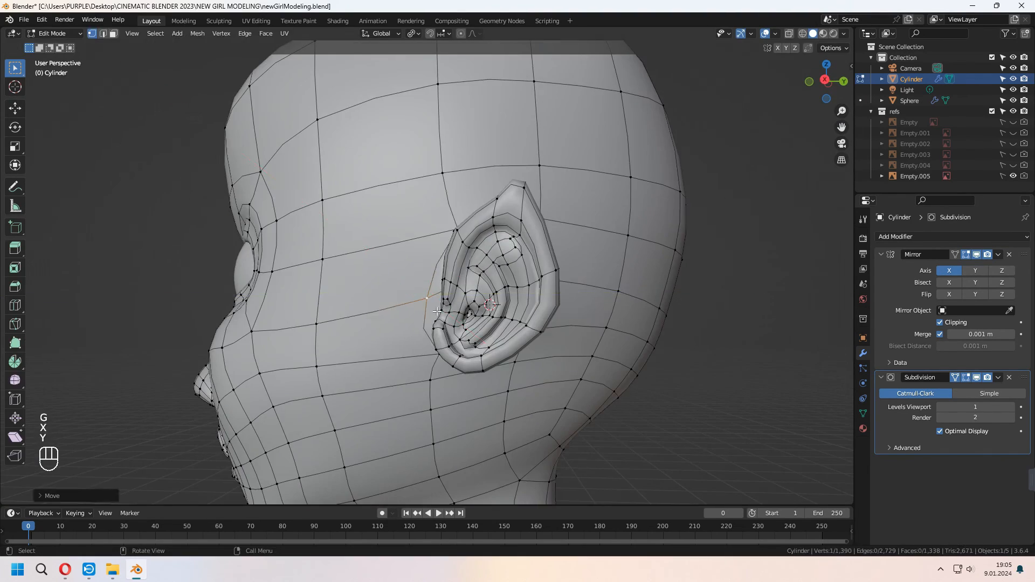
# - Examine the attached ear on the head in Object Mode from the side and from behind
pyautogui.press('Tab')
pyautogui.scroll(-8, 507, 348)
pyautogui.moveTo(480, 345); pyautogui.dragTo(341, 347, button='middle')
pyautogui.scroll(4, 378, 348)
pyautogui.moveTo(416, 348); pyautogui.dragTo(416, 275, button='middle')
pyautogui.press('Tab')
pyautogui.scroll(3, 471, 350)
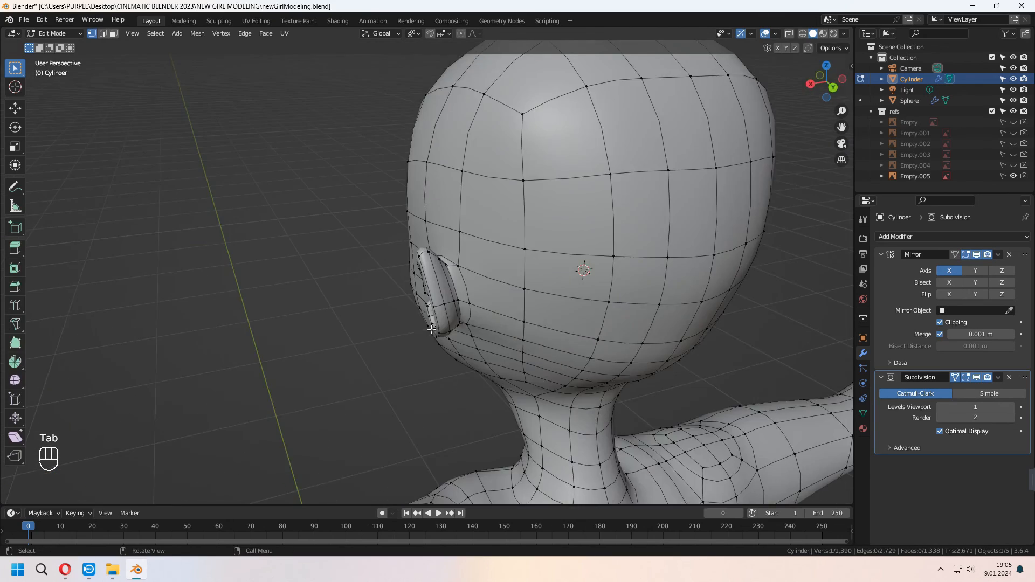
# - Move the two vertices at the ear's pointed tip up and back by about 0.03 m in the side view
pyautogui.scroll(2, 415, 273)
pyautogui.keyDown('shift'); pyautogui.click(430, 240); pyautogui.keyUp('shift')
pyautogui.press('KP_3')
pyautogui.press('g')
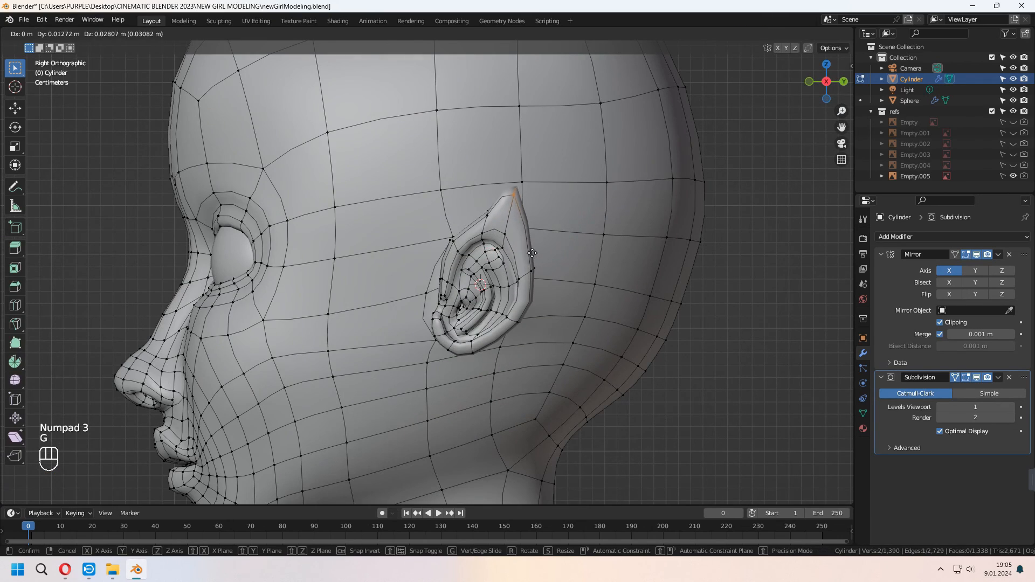
pyautogui.click(534, 249)
# - Move two vertices of the ear's back rim along X and reposition them in the side view
pyautogui.click(464, 287)
pyautogui.moveTo(534, 251); pyautogui.dragTo(485, 302, button='middle')
pyautogui.keyDown('shift'); pyautogui.click(480, 285); pyautogui.keyUp('shift')
pyautogui.press('g')
pyautogui.press('x')
pyautogui.click(454, 319)
pyautogui.press('KP_3')
pyautogui.press('g')
pyautogui.click(536, 270)
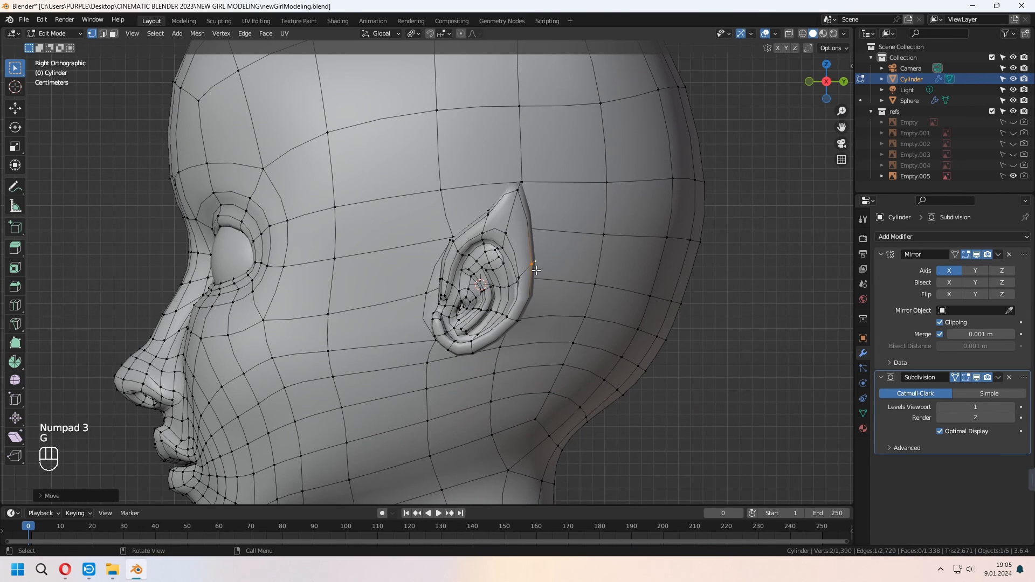
pyautogui.moveTo(527, 193); pyautogui.dragTo(560, 253, button='middle')
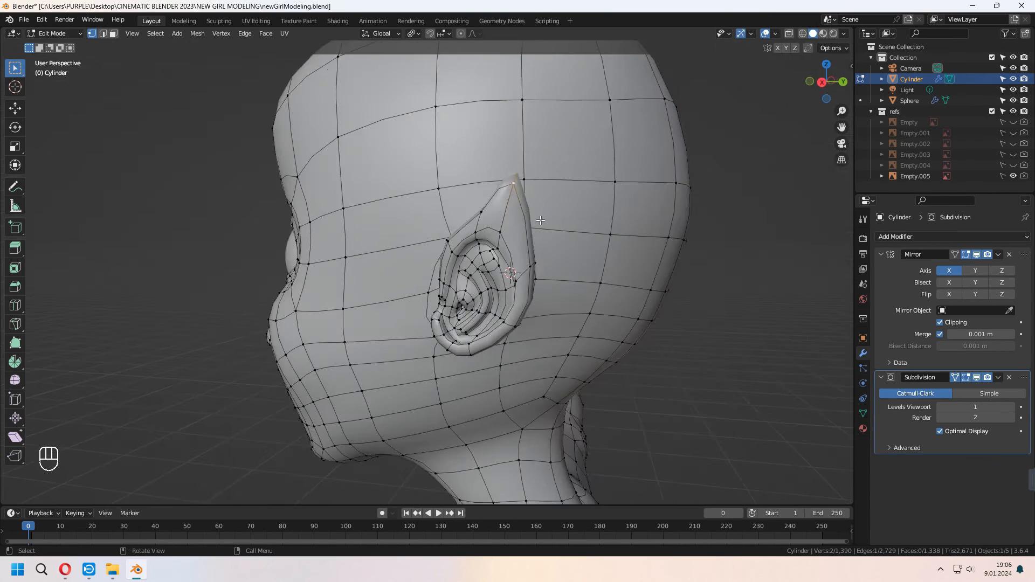